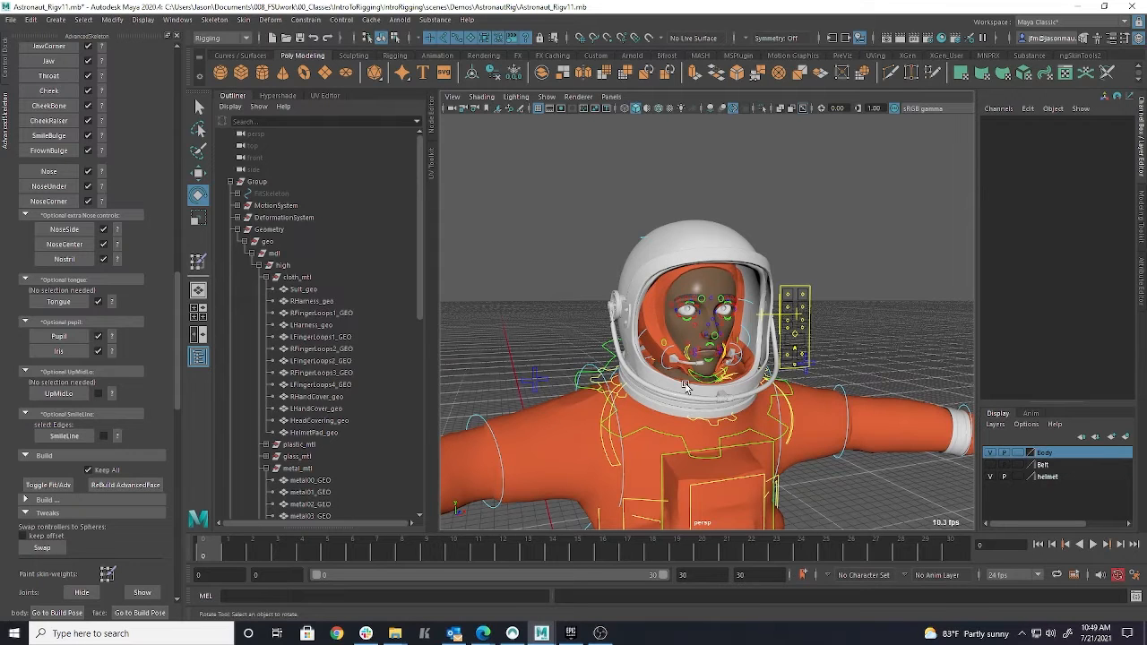
- Identify the movable visor parts by selecting the curved metal arm, side hinge and glass, and clear the selection
{"action": "left_click_drag", "start_coordinate": [648, 403], "coordinate": [709, 388], "text": "alt"}
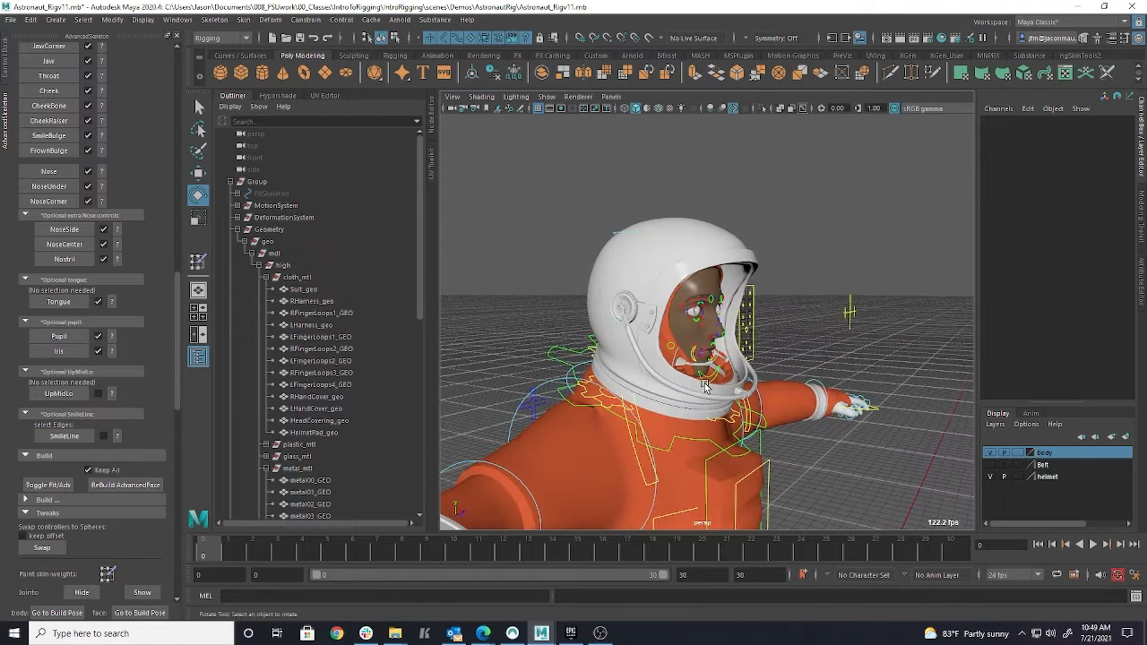
{"action": "left_click", "coordinate": [652, 370]}
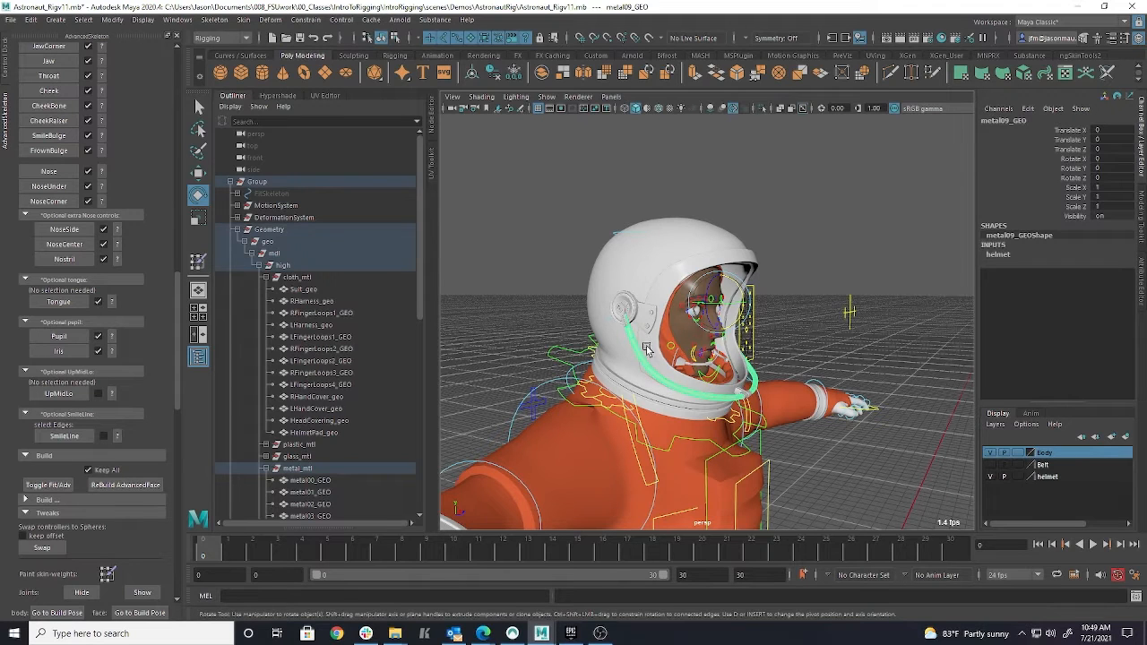
{"action": "left_click", "coordinate": [625, 302]}
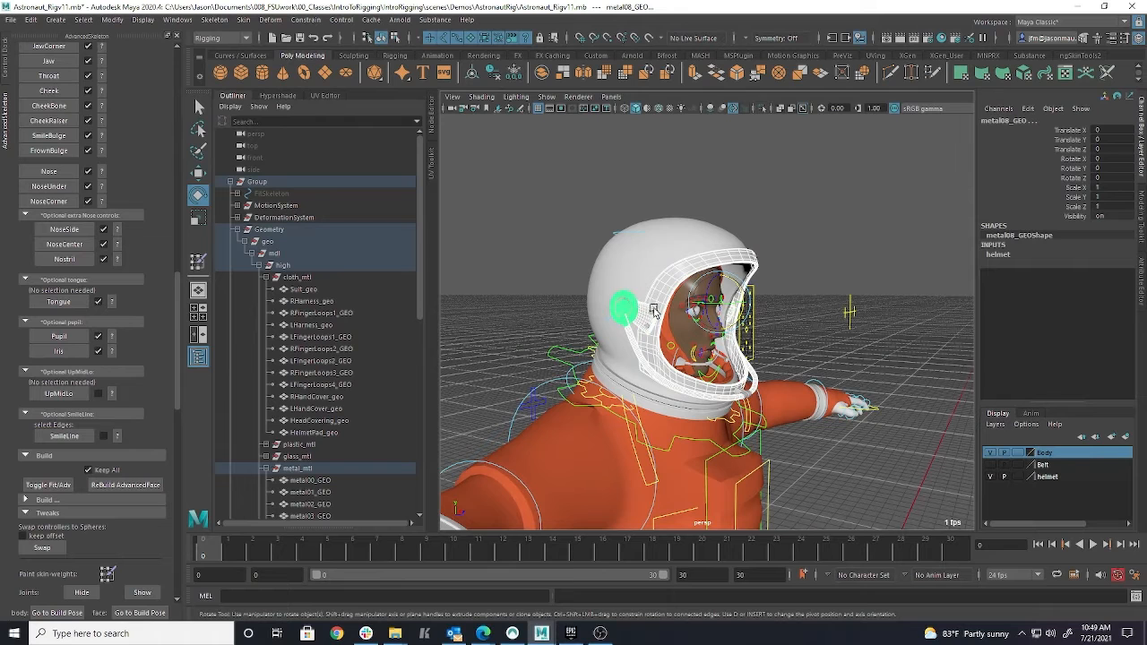
{"action": "left_click", "coordinate": [733, 356]}
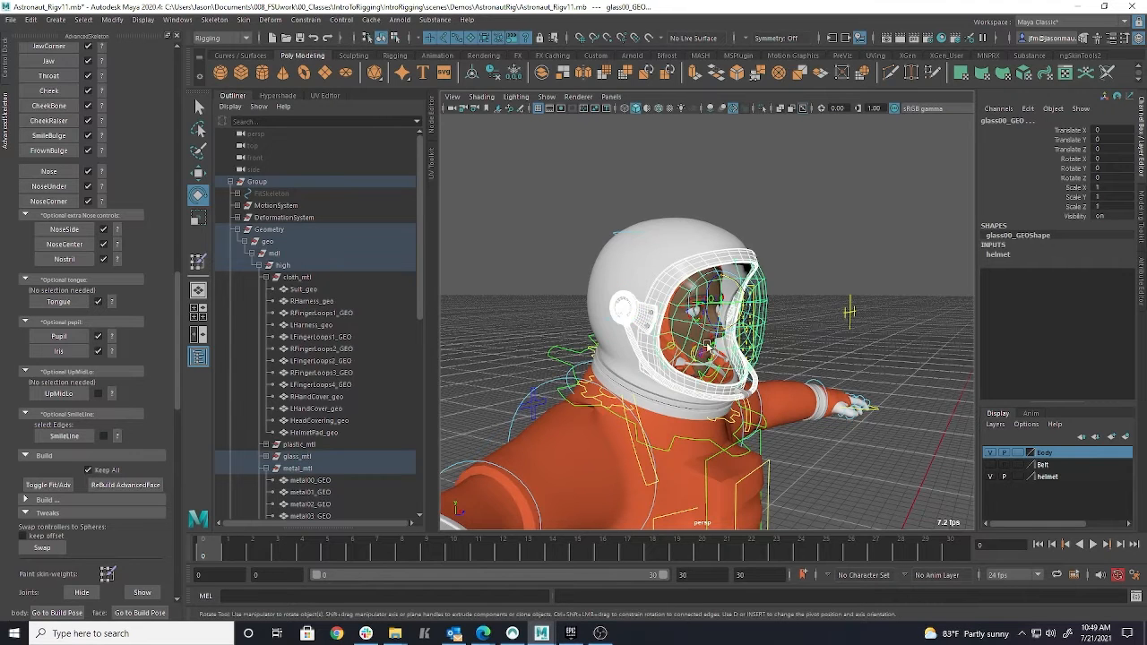
{"action": "left_click_drag", "start_coordinate": [792, 331], "coordinate": [616, 392], "text": "alt"}
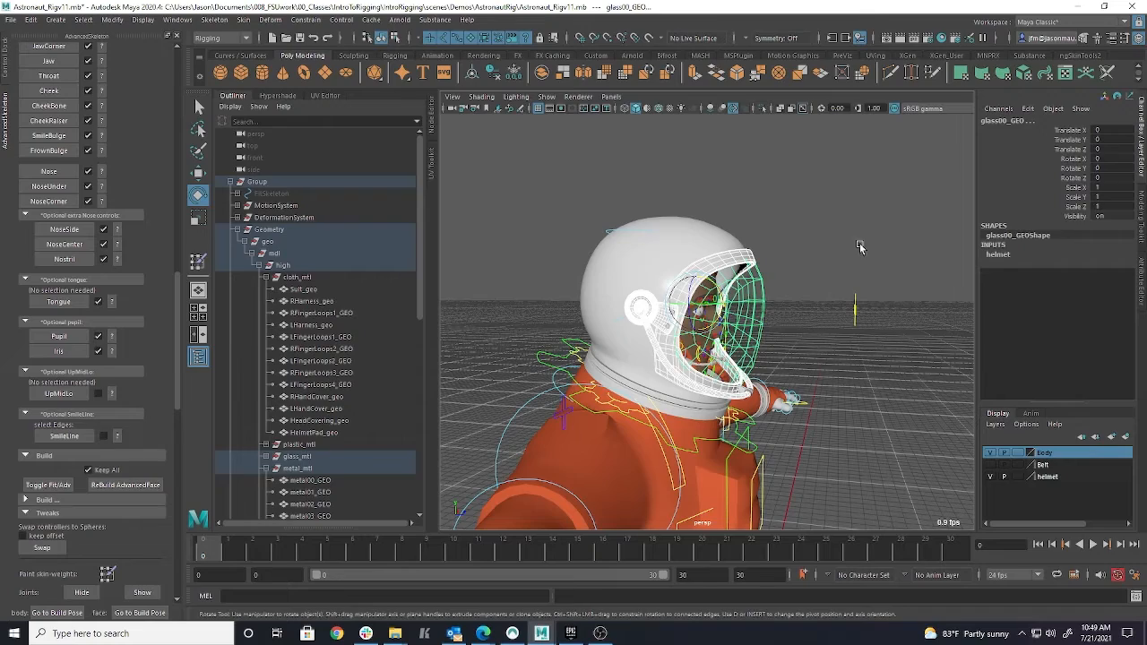
{"action": "left_click", "coordinate": [774, 243]}
- Activate AdvancedSkeleton's Add Joints tool from the body editing options, with the helmet framed in the side view
{"action": "key", "text": "space"}
{"action": "key", "text": "space"}
{"action": "middle_click_drag", "start_coordinate": [813, 401], "coordinate": [878, 335], "text": "alt"}
{"action": "right_click_drag", "start_coordinate": [879, 334], "coordinate": [816, 323], "text": "alt"}
{"action": "scroll", "coordinate": [815, 322], "scroll_direction": "up", "scroll_amount": 1}
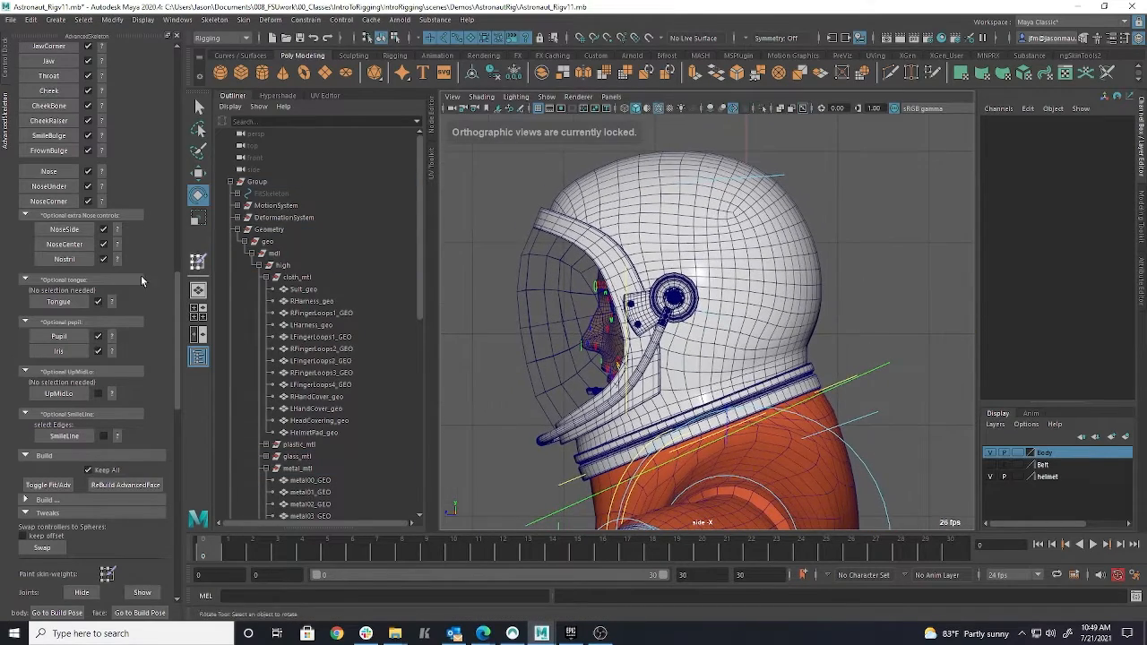
{"action": "scroll", "coordinate": [157, 251], "scroll_direction": "up", "scroll_amount": 2}
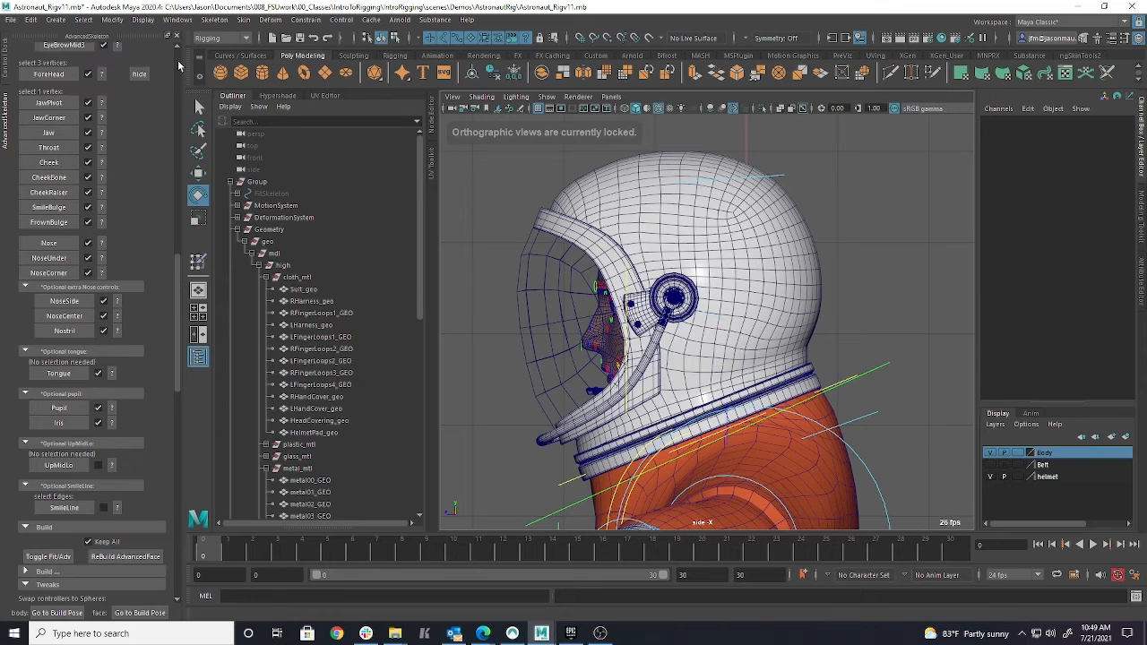
{"action": "left_click", "coordinate": [179, 72]}
{"action": "left_click", "coordinate": [179, 72]}
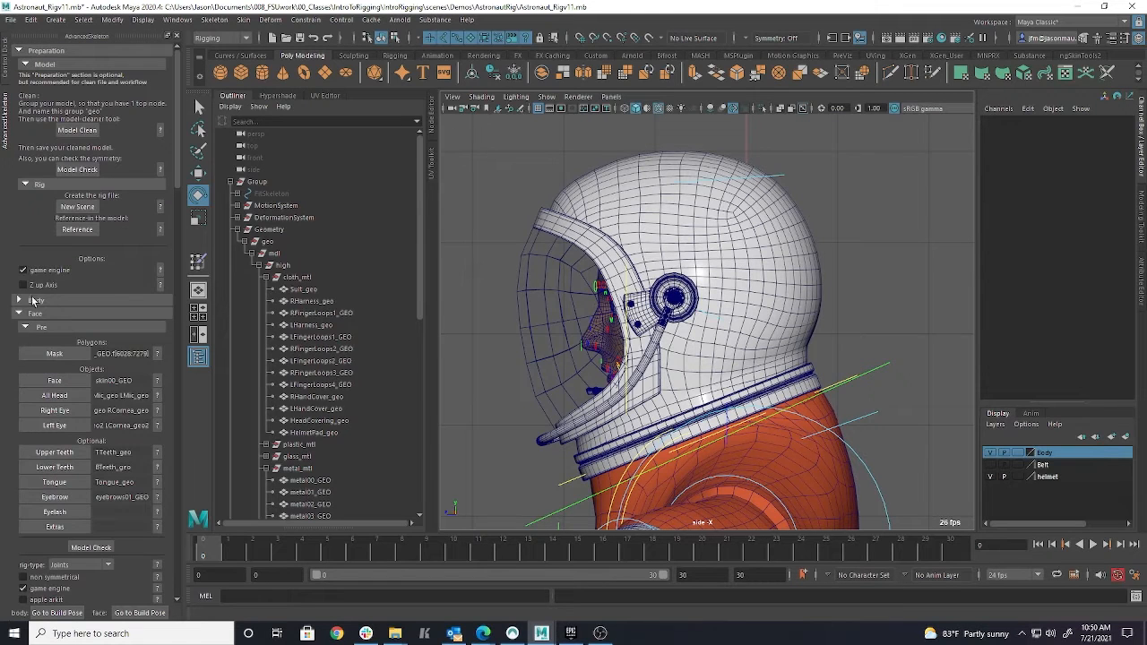
{"action": "left_click", "coordinate": [17, 314]}
{"action": "left_click", "coordinate": [19, 301]}
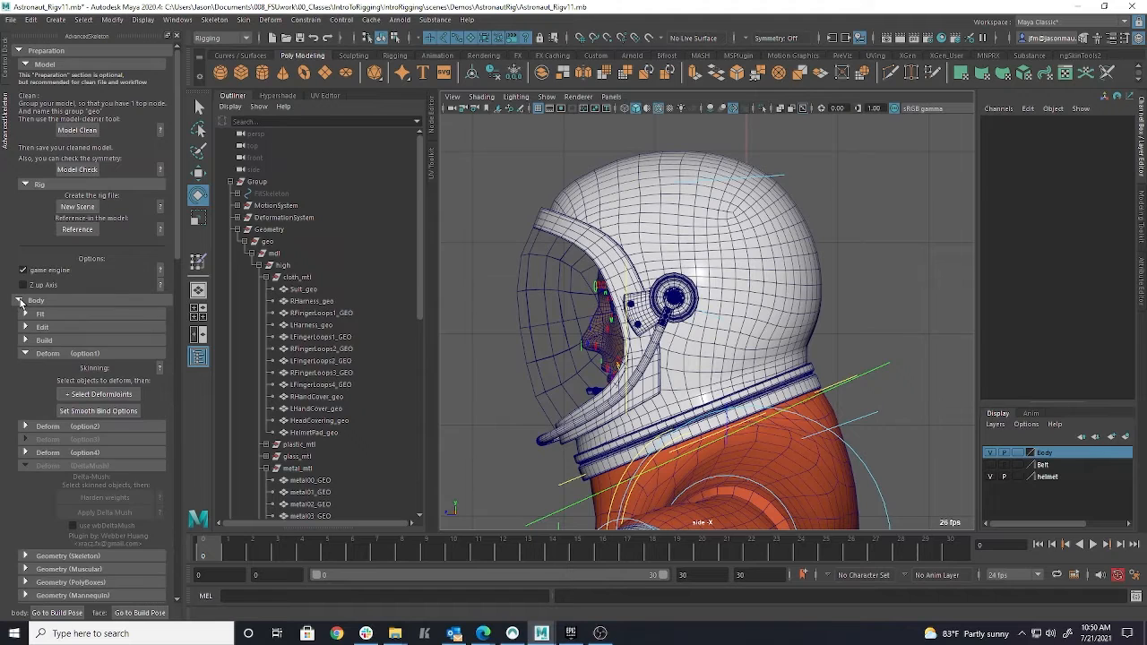
{"action": "left_click", "coordinate": [18, 301]}
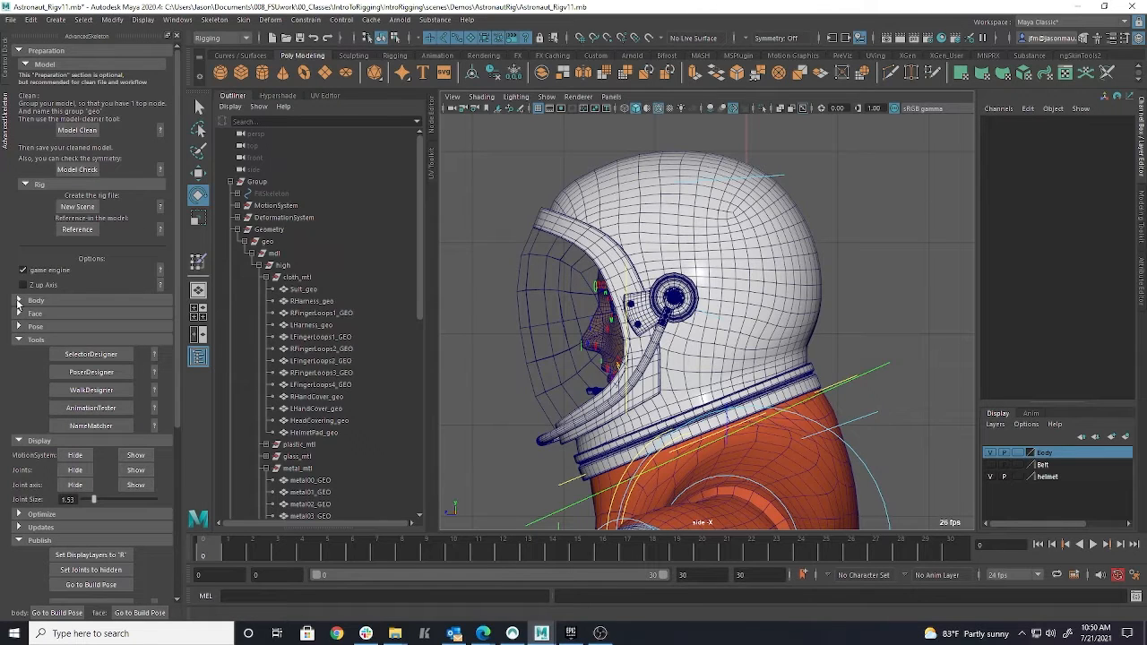
{"action": "left_click", "coordinate": [19, 301]}
{"action": "scroll", "coordinate": [63, 357], "scroll_direction": "down", "scroll_amount": 3}
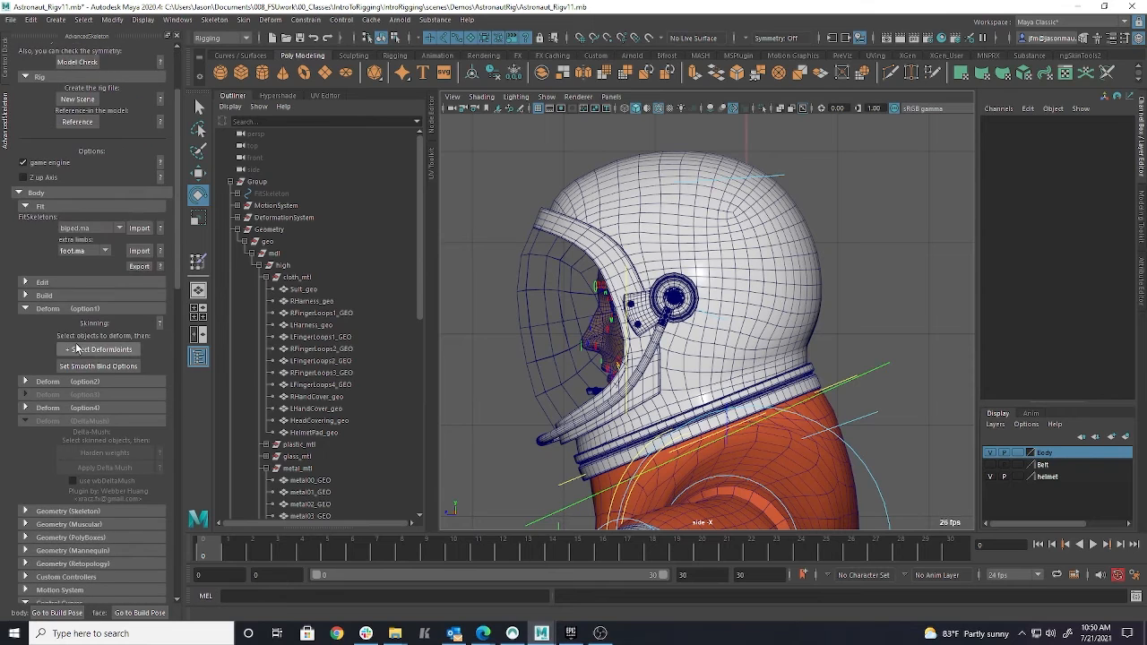
{"action": "left_click", "coordinate": [28, 208]}
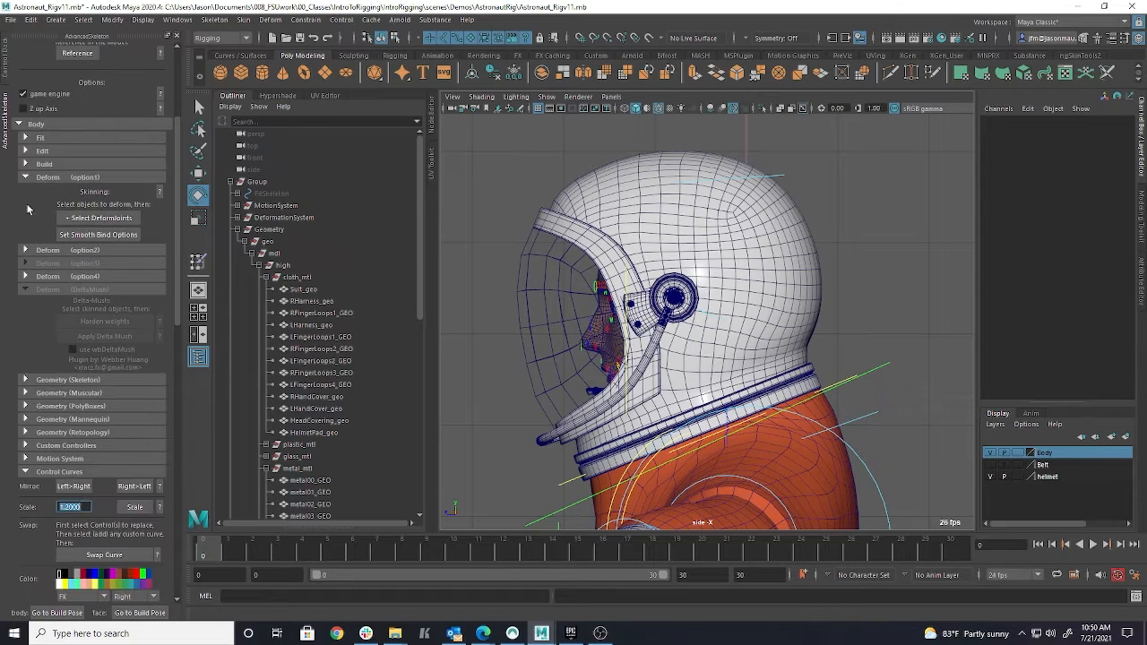
{"action": "left_click", "coordinate": [26, 152]}
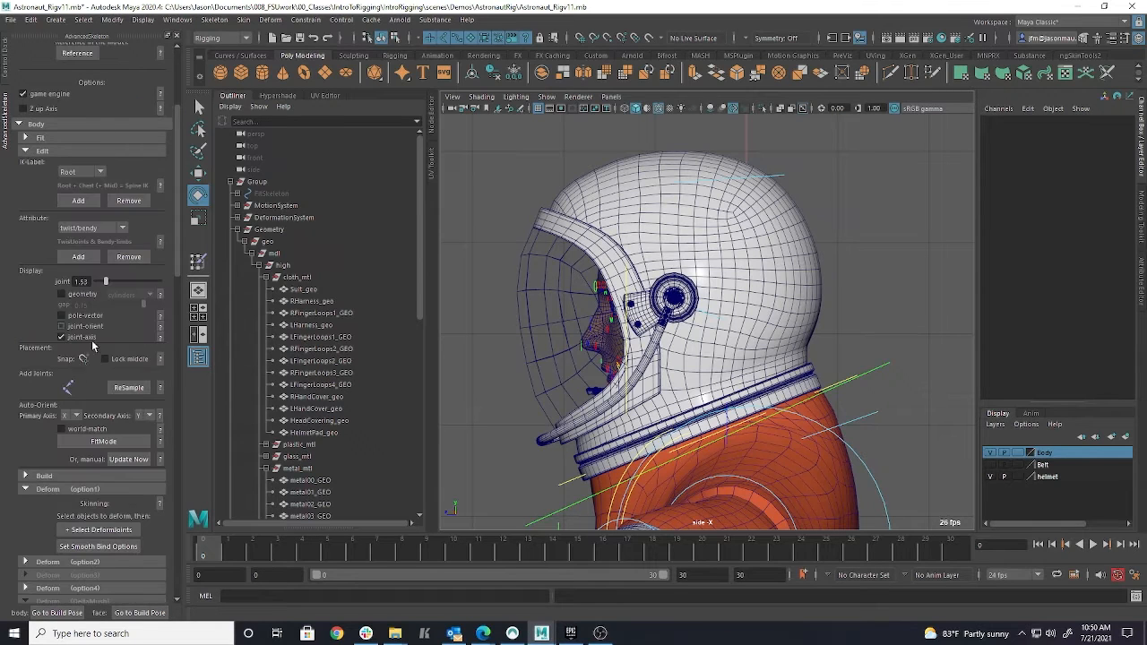
{"action": "left_click", "coordinate": [68, 387]}
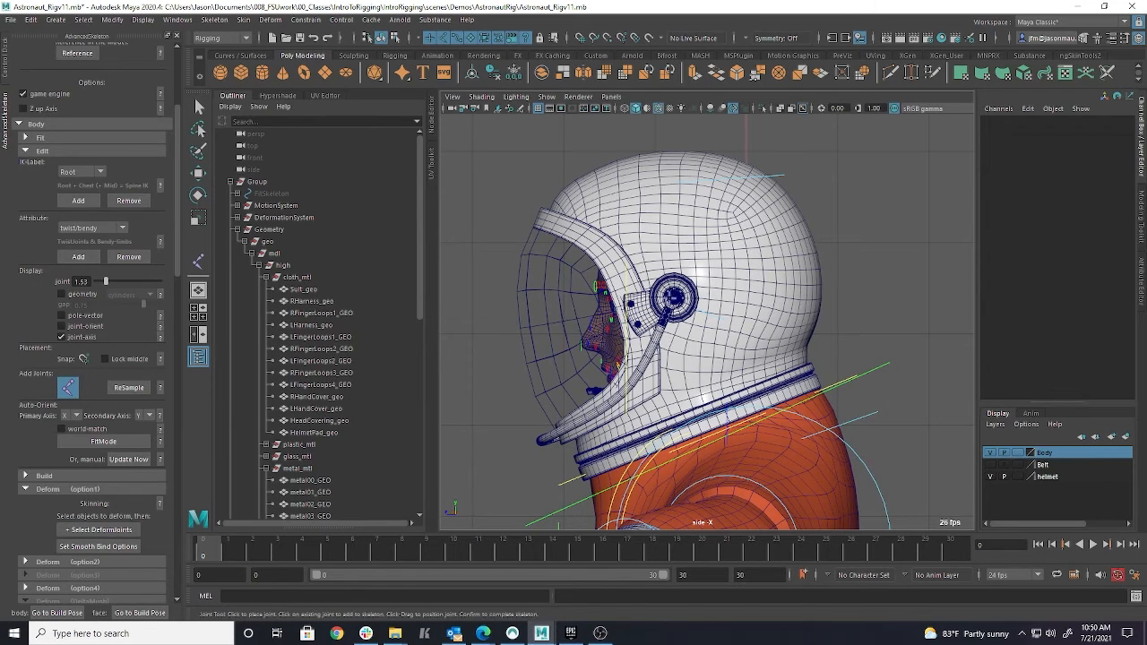
- Place a single joint snapped to the centre vertex of the visor's round side hinge
{"action": "scroll", "coordinate": [690, 308], "scroll_direction": "up", "scroll_amount": 6}
{"action": "left_click_drag", "start_coordinate": [689, 308], "coordinate": [806, 409], "text": "alt"}
{"action": "scroll", "coordinate": [706, 338], "scroll_direction": "up", "scroll_amount": 8}
{"action": "scroll", "coordinate": [742, 352], "scroll_direction": "up", "scroll_amount": 1}
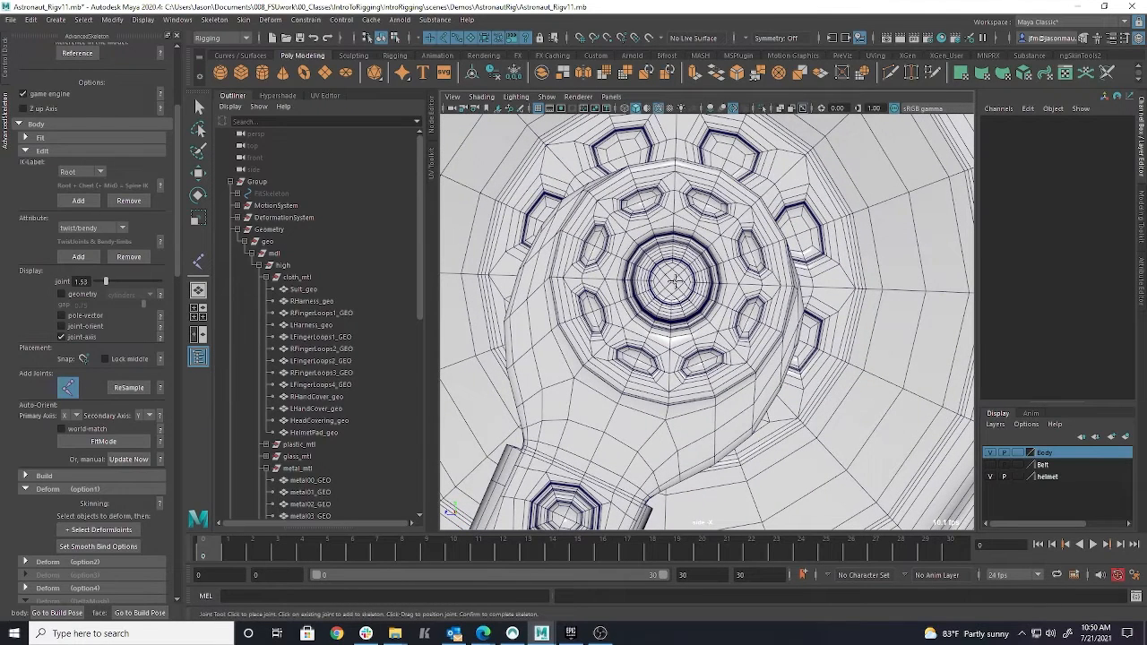
{"action": "key", "text": "v"}
{"action": "left_click", "coordinate": [672, 279]}
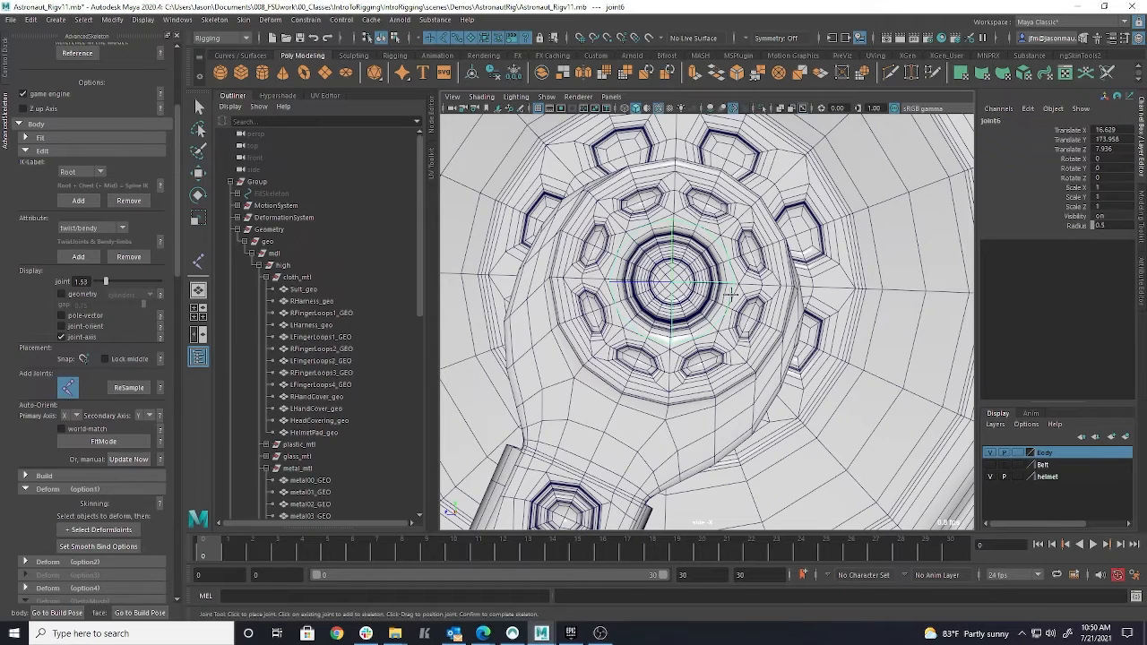
- Move the hinge joint onto the character's centre line in the front view, at Translate X 0
{"action": "scroll", "coordinate": [731, 293], "scroll_direction": "down", "scroll_amount": 5}
{"action": "key", "text": "space"}
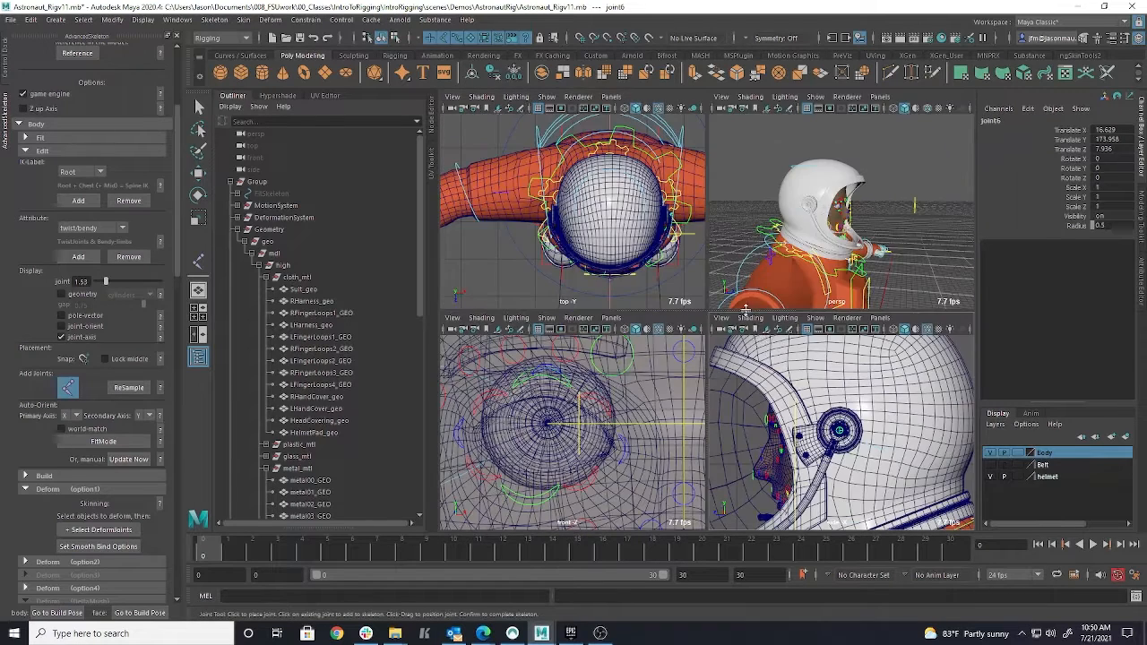
{"action": "scroll", "coordinate": [627, 409], "scroll_direction": "down", "scroll_amount": 5}
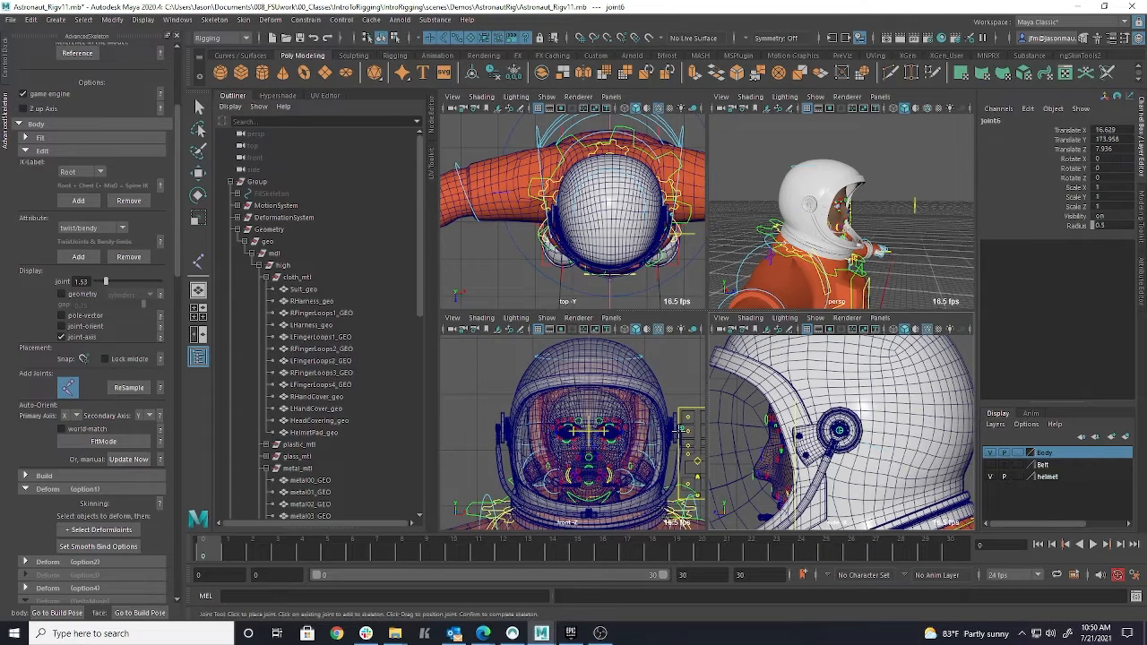
{"action": "key", "text": "w"}
{"action": "key", "text": "space"}
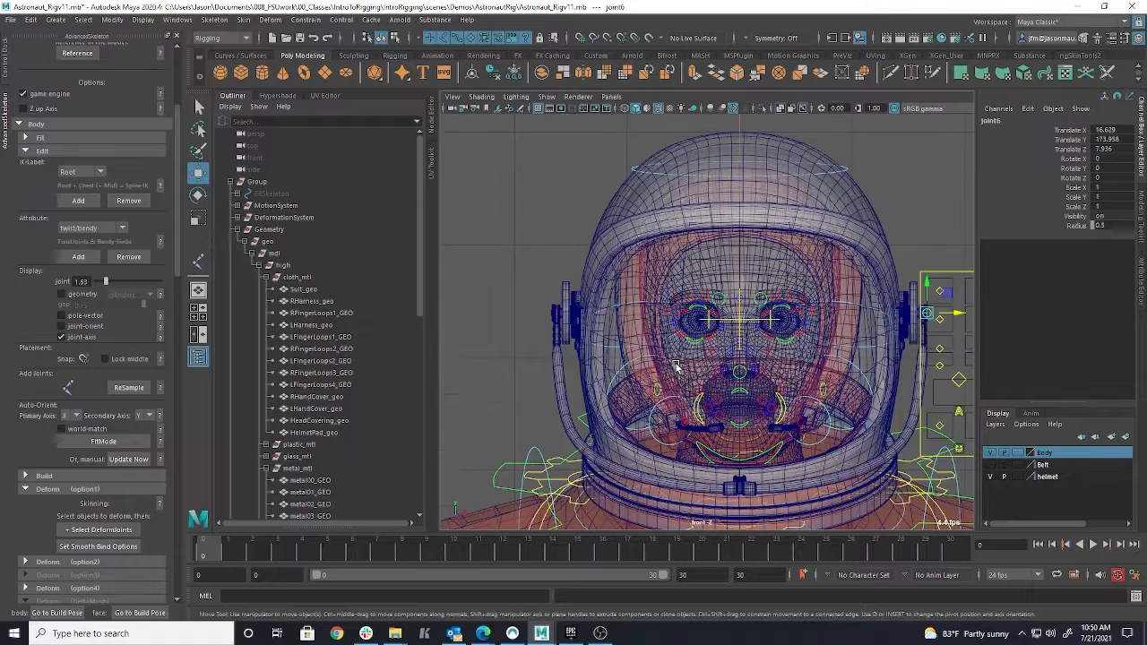
{"action": "scroll", "coordinate": [716, 338], "scroll_direction": "up", "scroll_amount": 2}
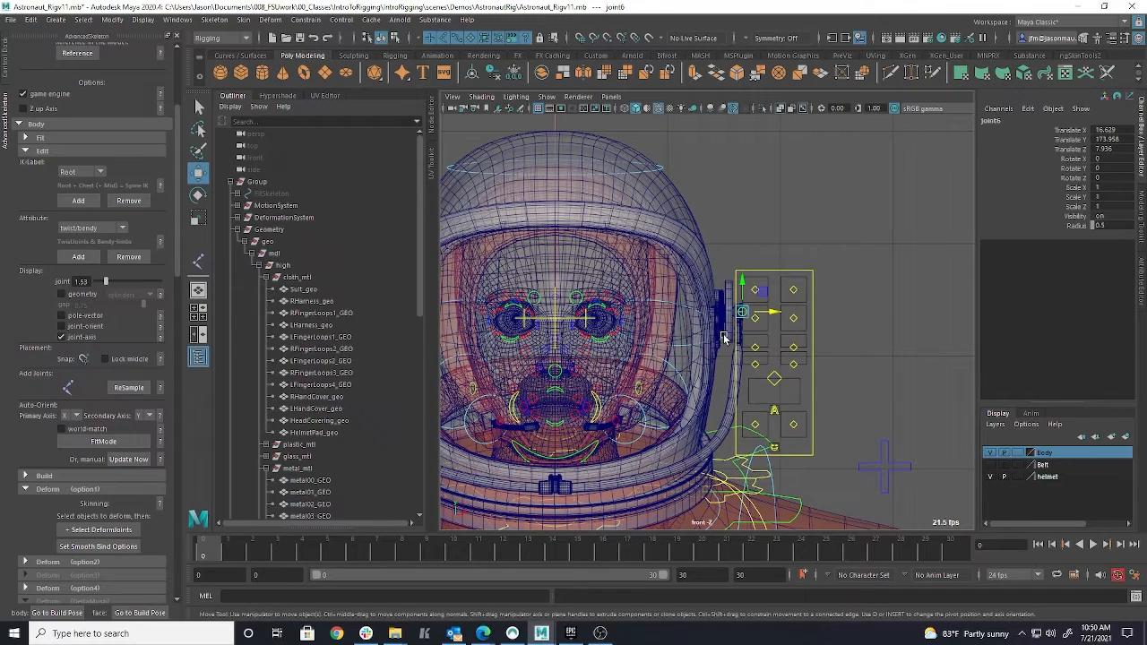
{"action": "left_click_drag", "start_coordinate": [743, 312], "coordinate": [559, 313]}
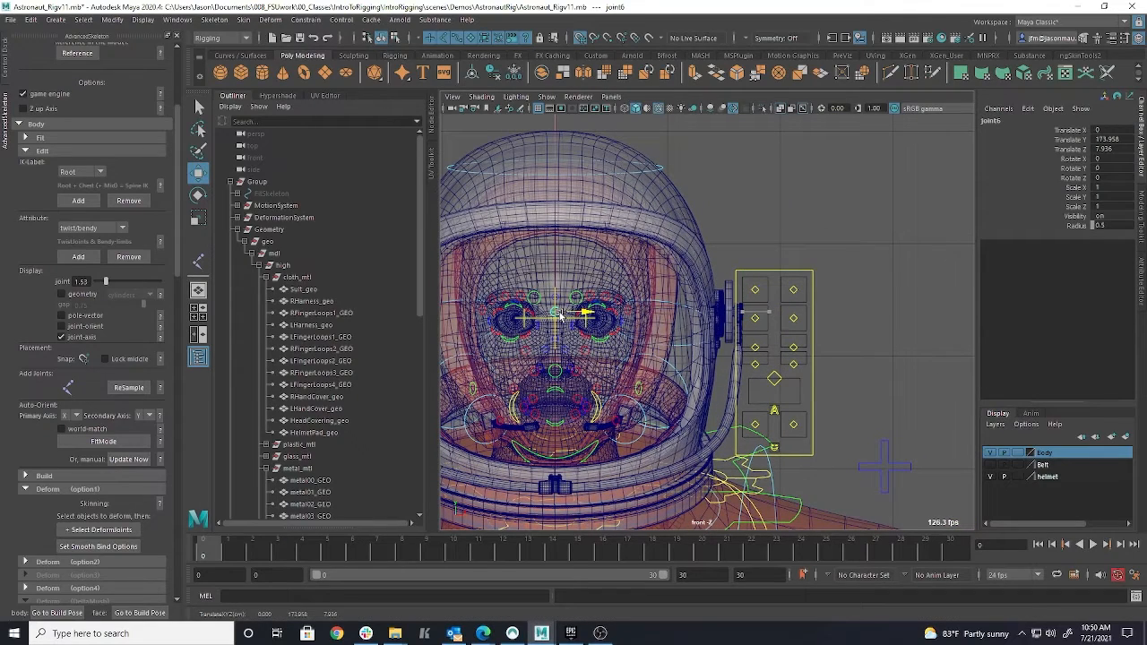
{"action": "key", "text": "space"}
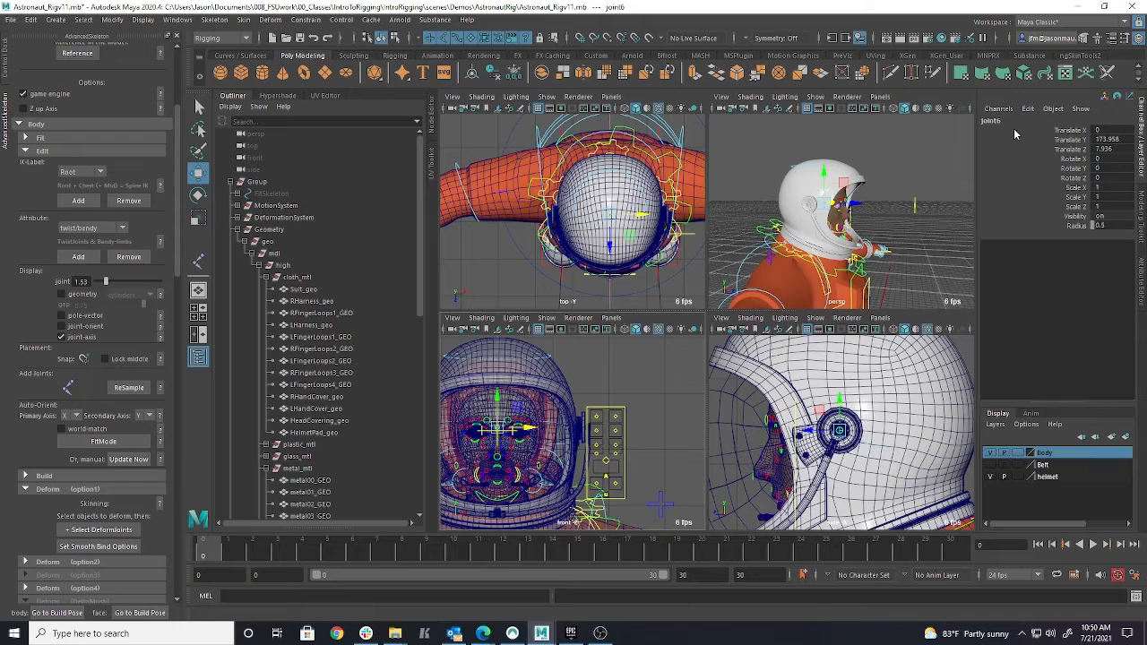
- Rename the new hinge joint as Visor_jnt
{"action": "left_click", "coordinate": [986, 123]}
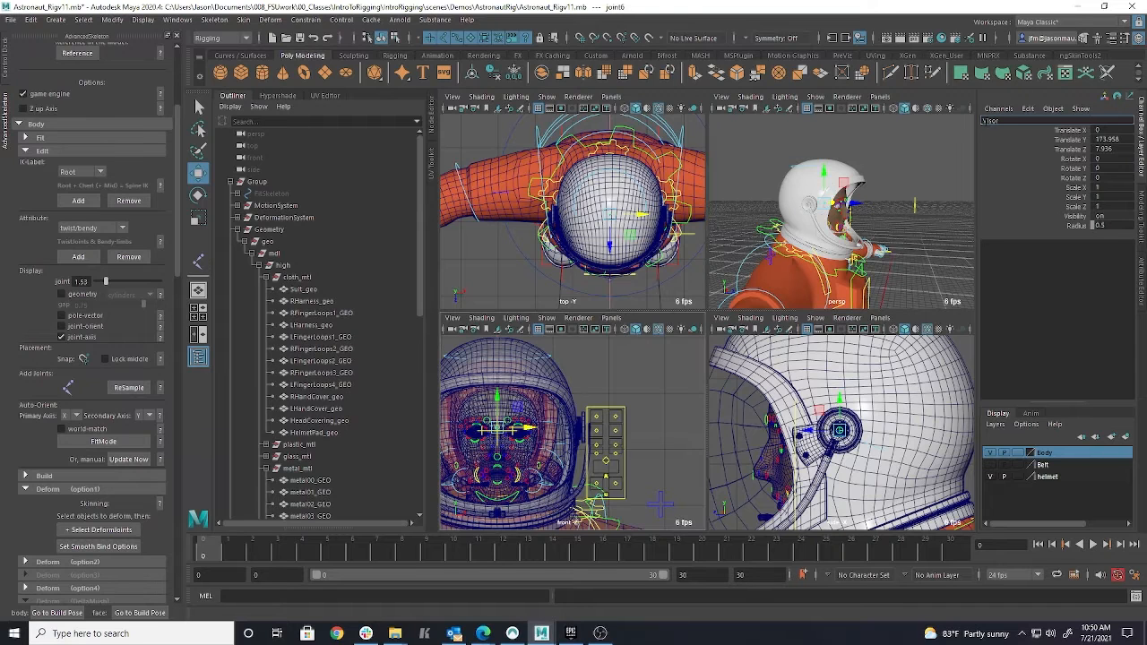
{"action": "type", "text": "Visor_jnt"}
{"action": "key", "text": "Return"}
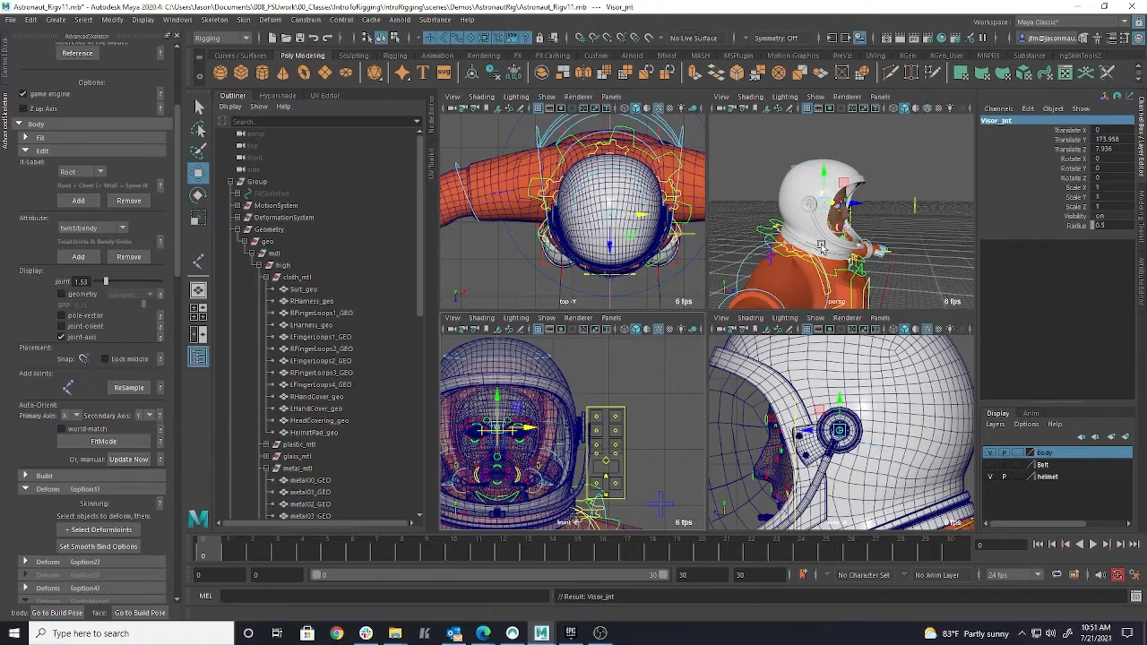
- Duplicate the visor joint, move the copy back inside the helmet to about Translate Z -1.24, and rename it Shell_jnt
{"action": "key", "text": "ctrl+d"}
{"action": "left_click_drag", "start_coordinate": [856, 204], "coordinate": [834, 208]}
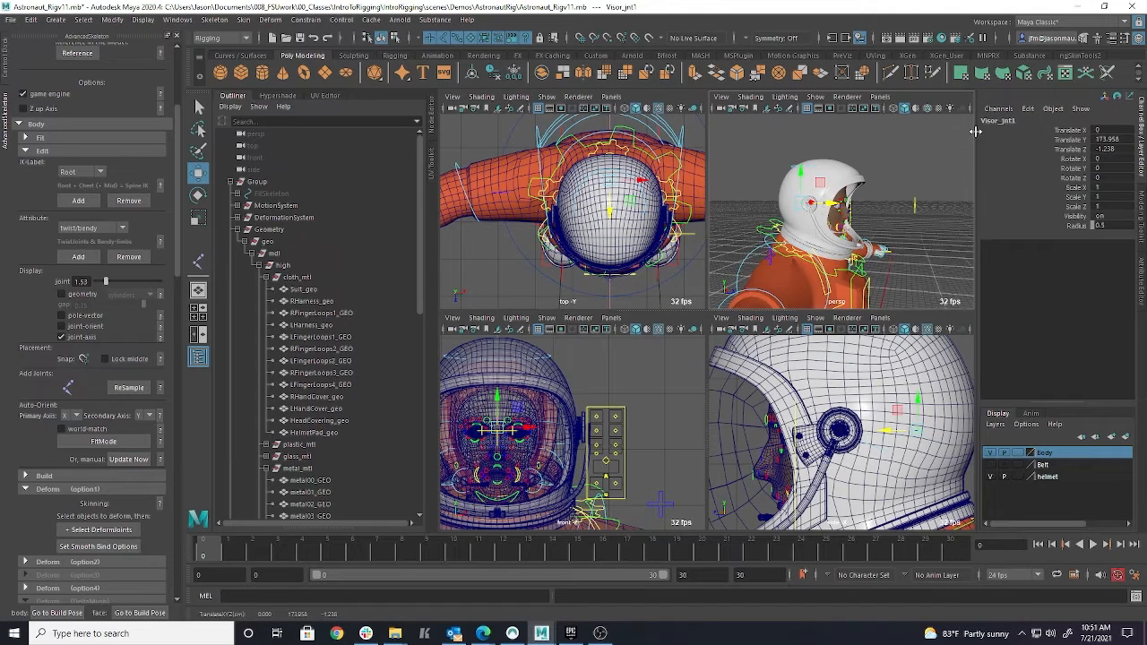
{"action": "left_click", "coordinate": [236, 230]}
{"action": "double_click", "coordinate": [257, 302]}
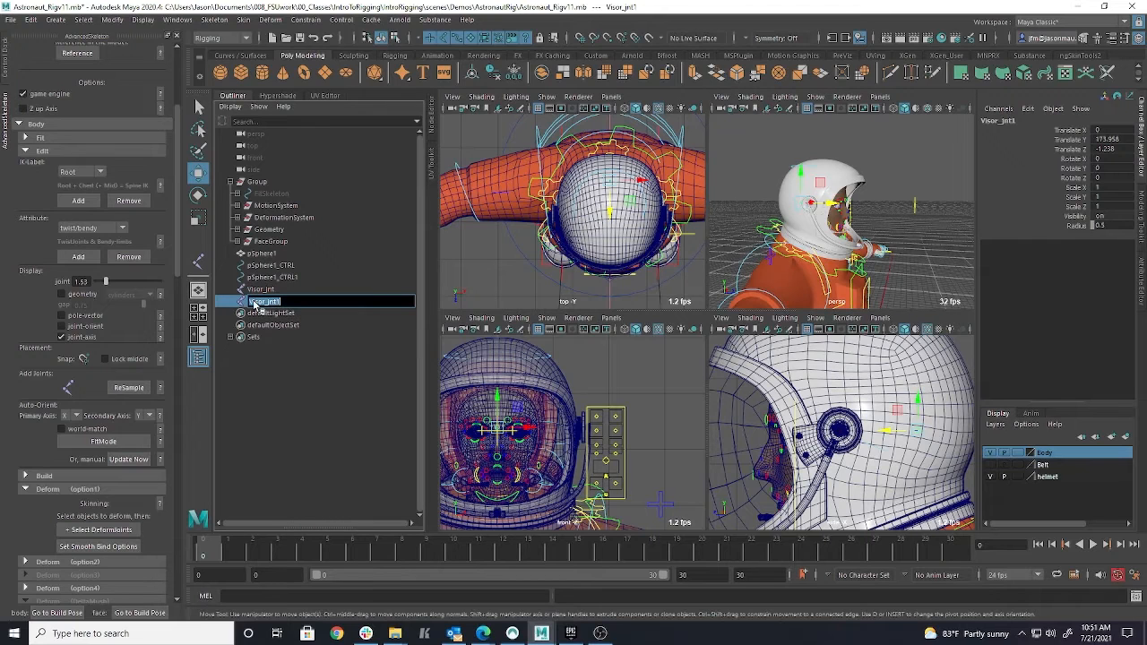
{"action": "type", "text": "He"}
{"action": "key", "text": "Return"}
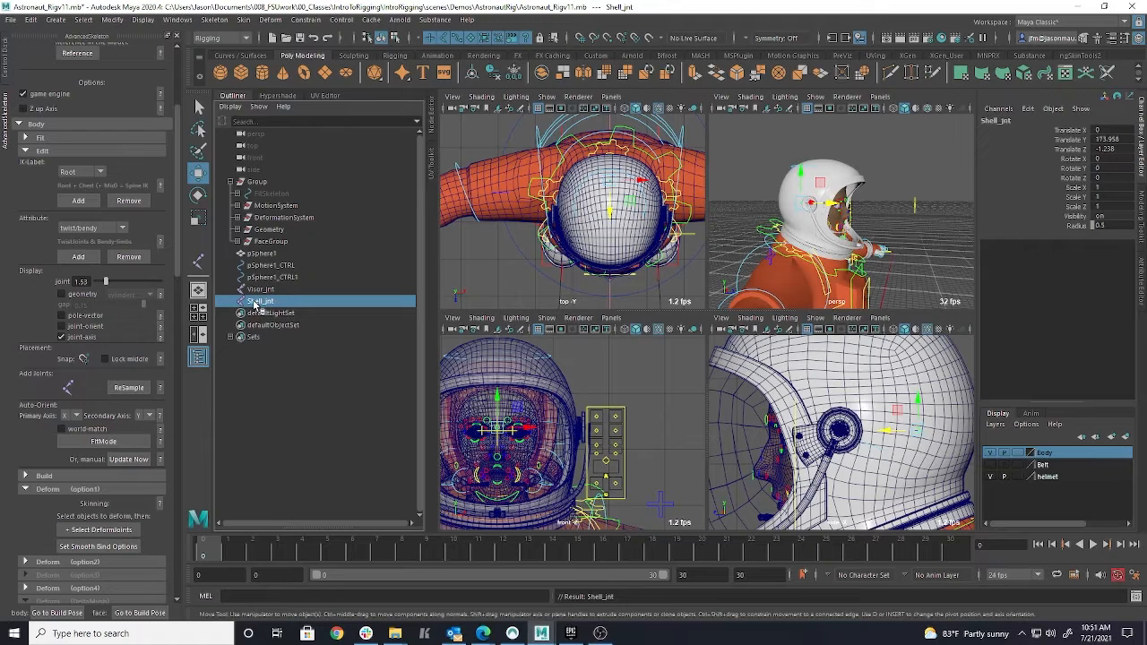
- Duplicate Visor_jnt and lower the copy to the helmet's neck ring, at about Translate Y 159.02
{"action": "left_click", "coordinate": [283, 289]}
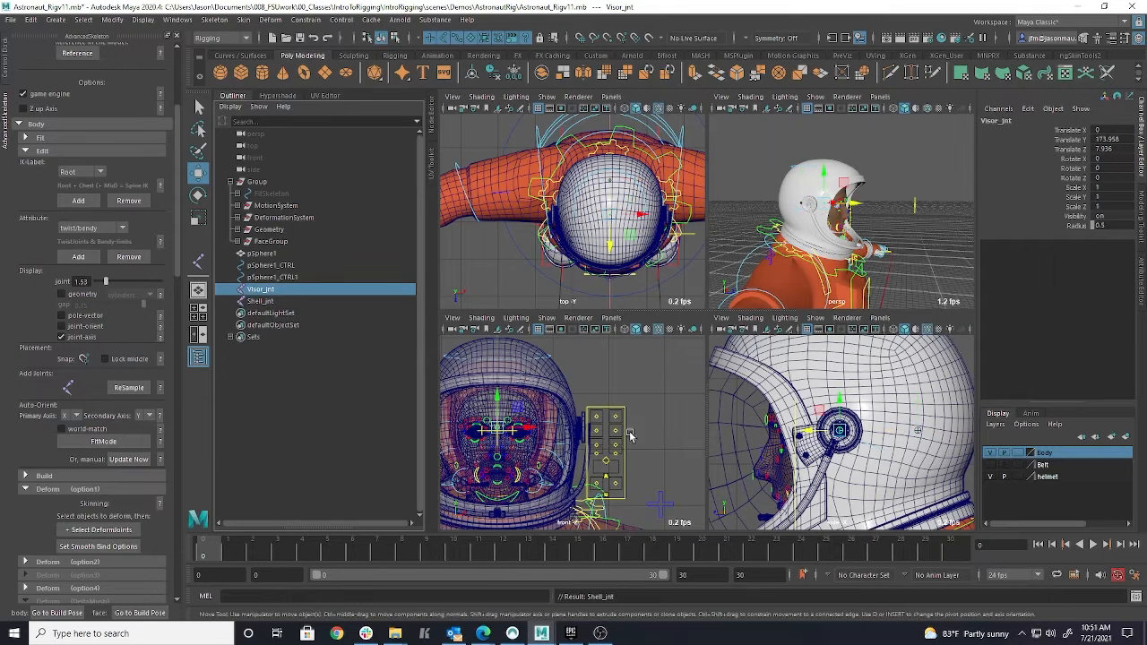
{"action": "key", "text": "ctrl+d"}
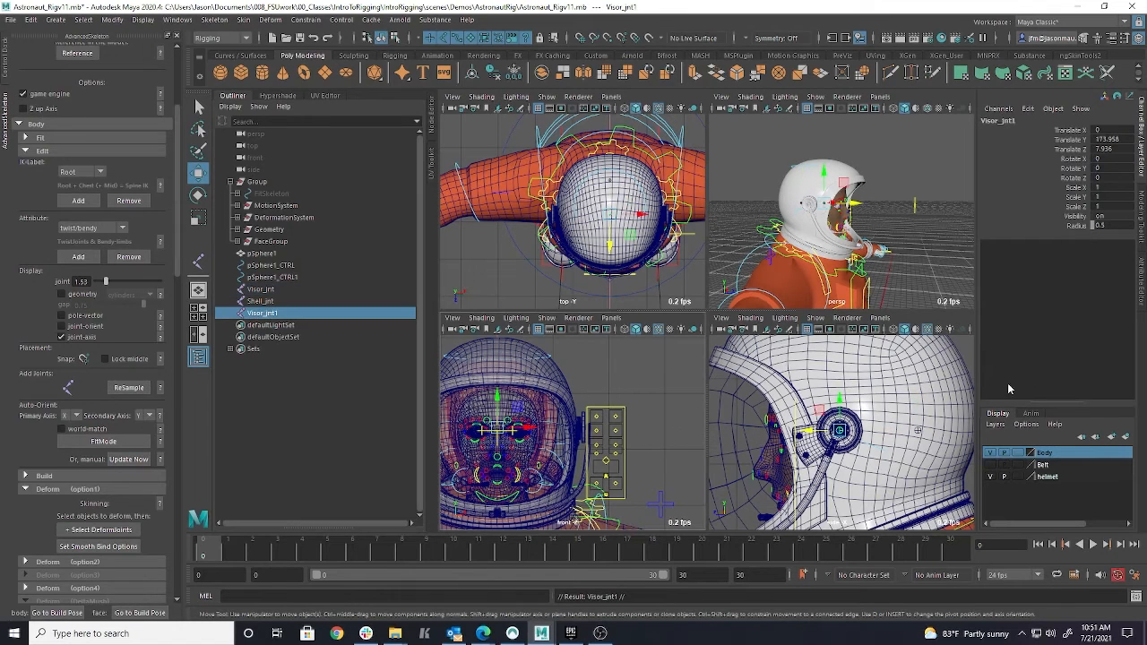
{"action": "scroll", "coordinate": [903, 416], "scroll_direction": "down", "scroll_amount": 5}
{"action": "middle_click_drag", "start_coordinate": [885, 509], "coordinate": [871, 418], "text": "alt"}
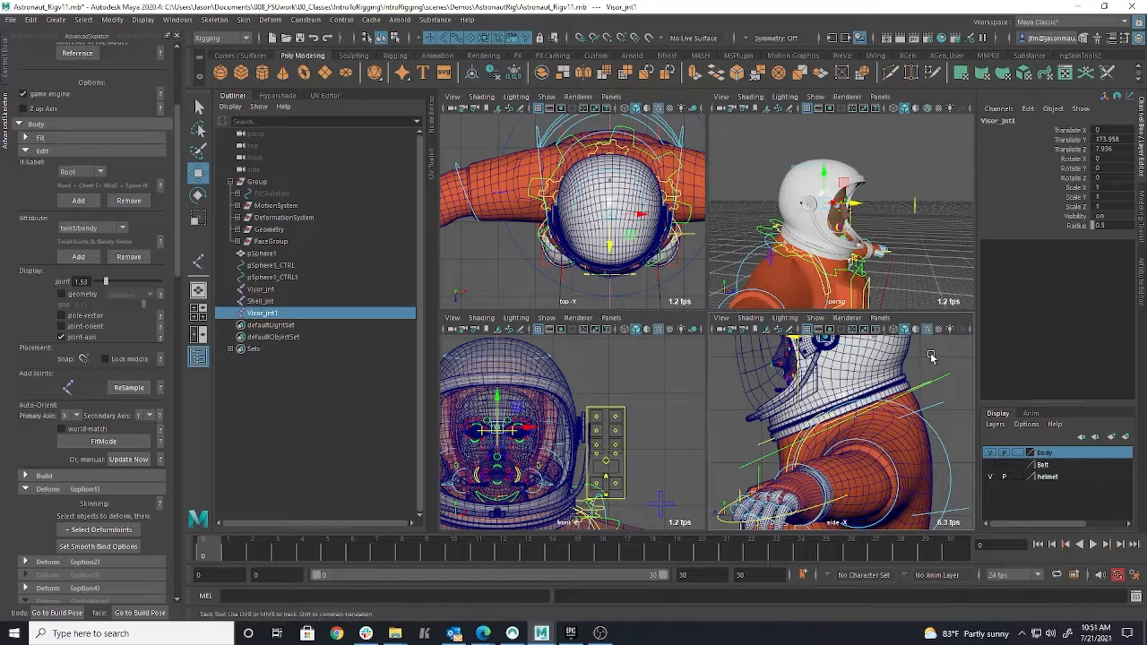
{"action": "middle_click_drag", "start_coordinate": [925, 371], "coordinate": [924, 400], "text": "alt"}
{"action": "left_click_drag", "start_coordinate": [824, 343], "coordinate": [835, 422]}
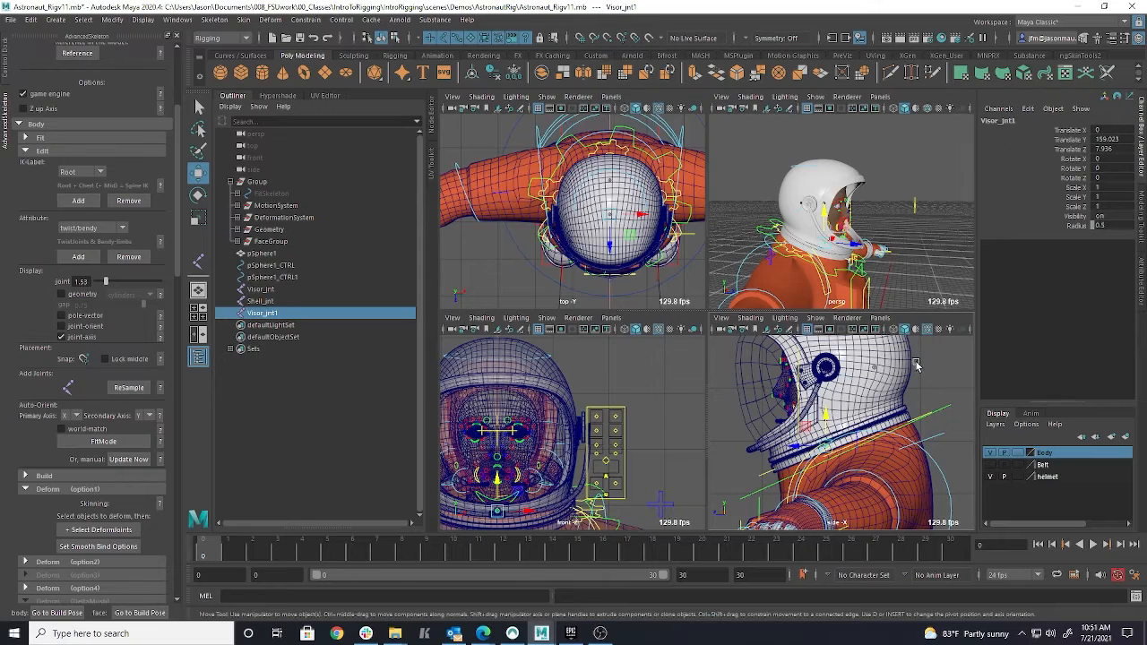
- Switch the side view to wireframe to check the copied joint against the helmet's neck ring
{"action": "key", "text": "space"}
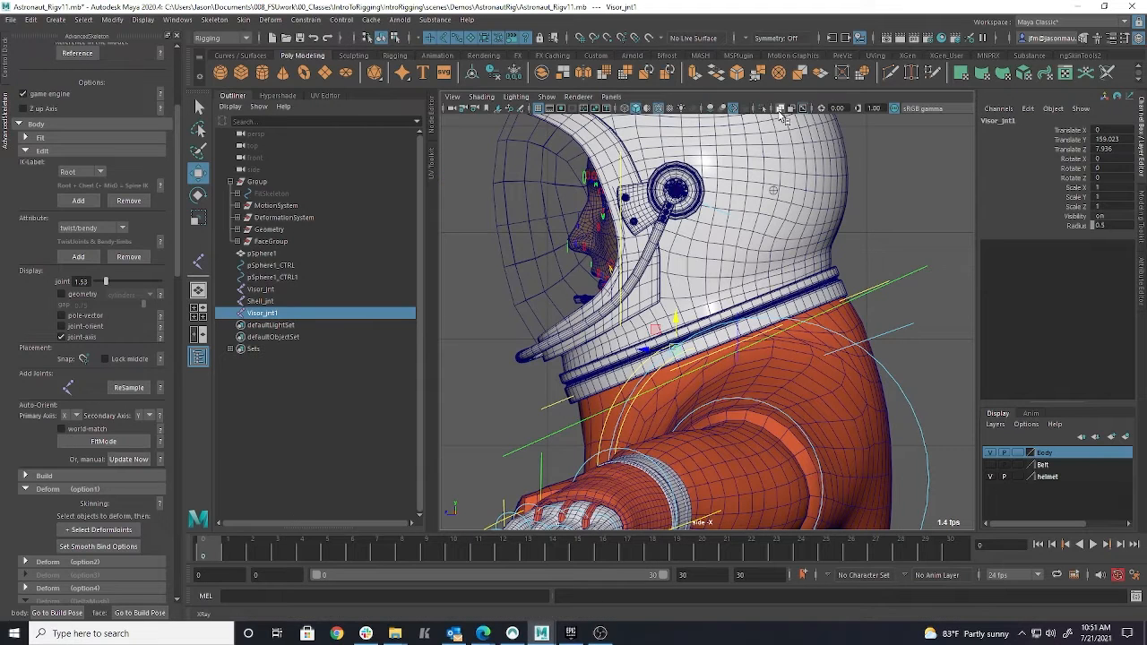
{"action": "key", "text": "4"}
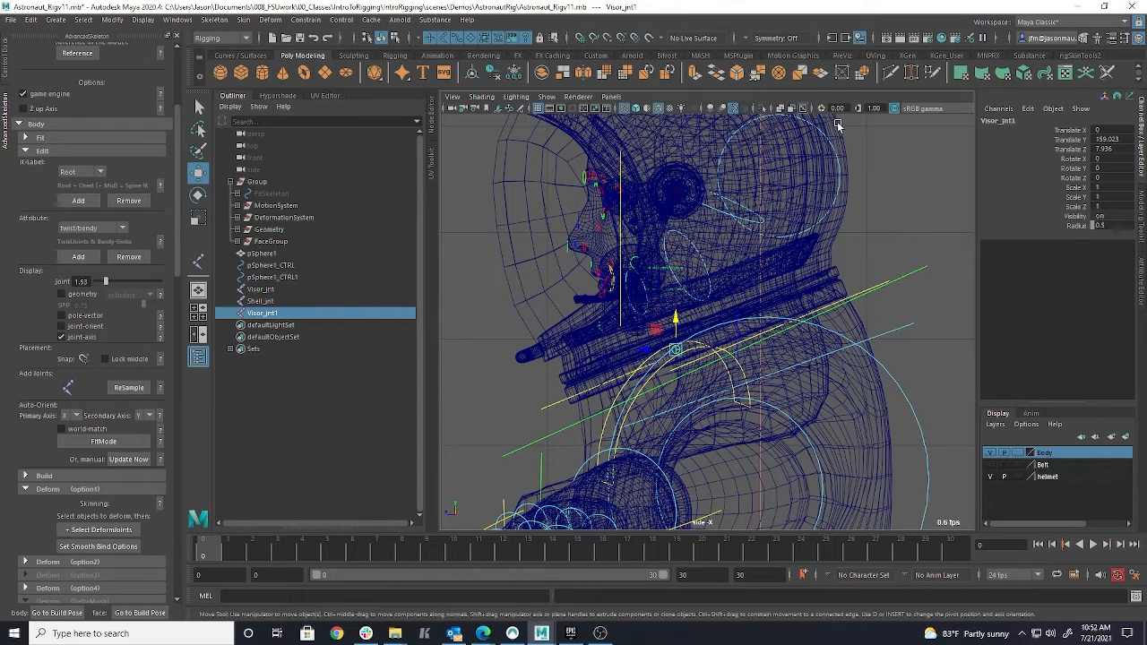
{"action": "key", "text": "space"}
{"action": "mouse_move", "coordinate": [758, 253]}
{"action": "left_mouse_down", "text": "alt"}
{"action": "mouse_move", "coordinate": [736, 277]}
{"action": "mouse_move", "coordinate": [665, 255]}
{"action": "mouse_move", "coordinate": [748, 269]}
{"action": "left_mouse_up", "text": "alt"}
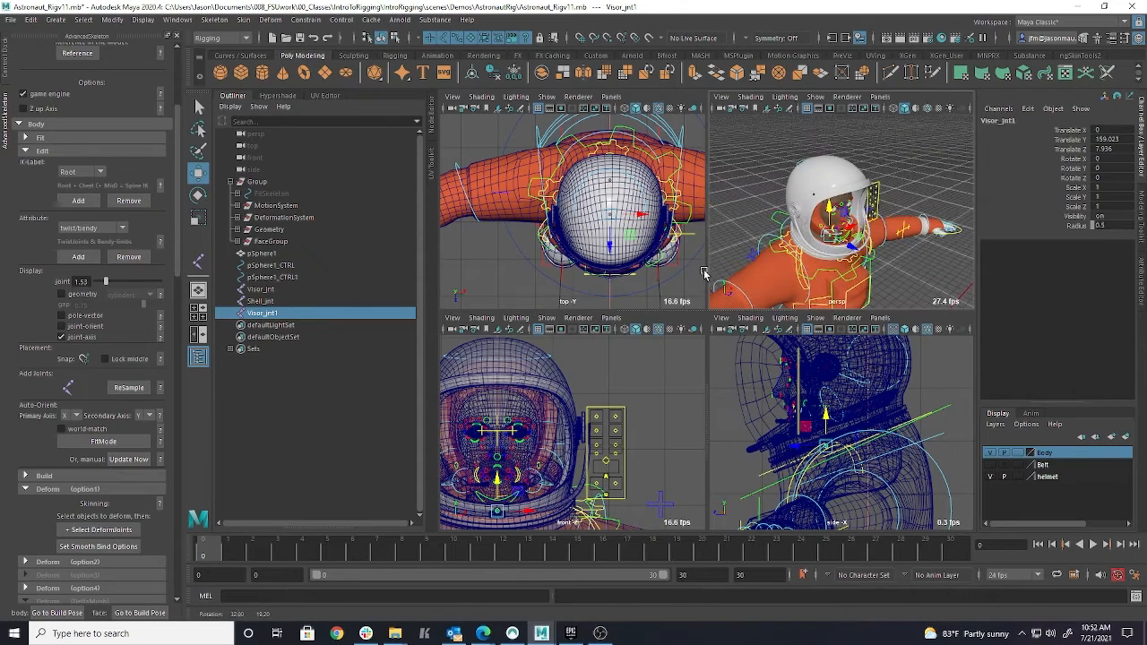
- Isolate the FKCollar_jnt_M control and the Visor_jnt1 joint in the perspective view
{"action": "left_click", "coordinate": [779, 222]}
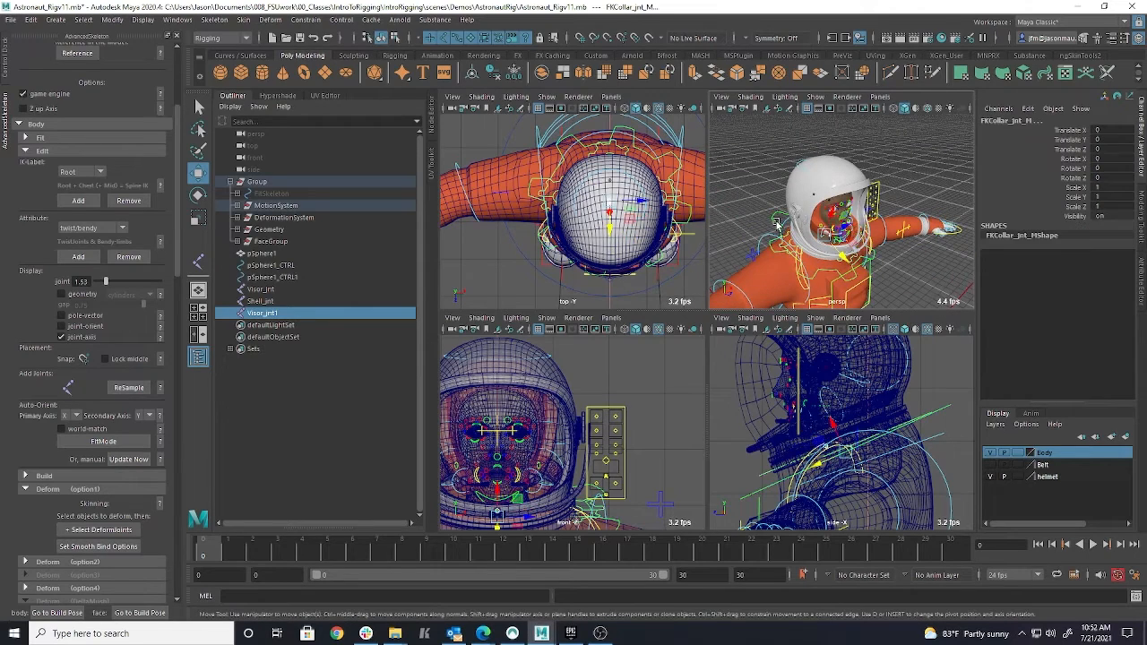
{"action": "key", "text": "space"}
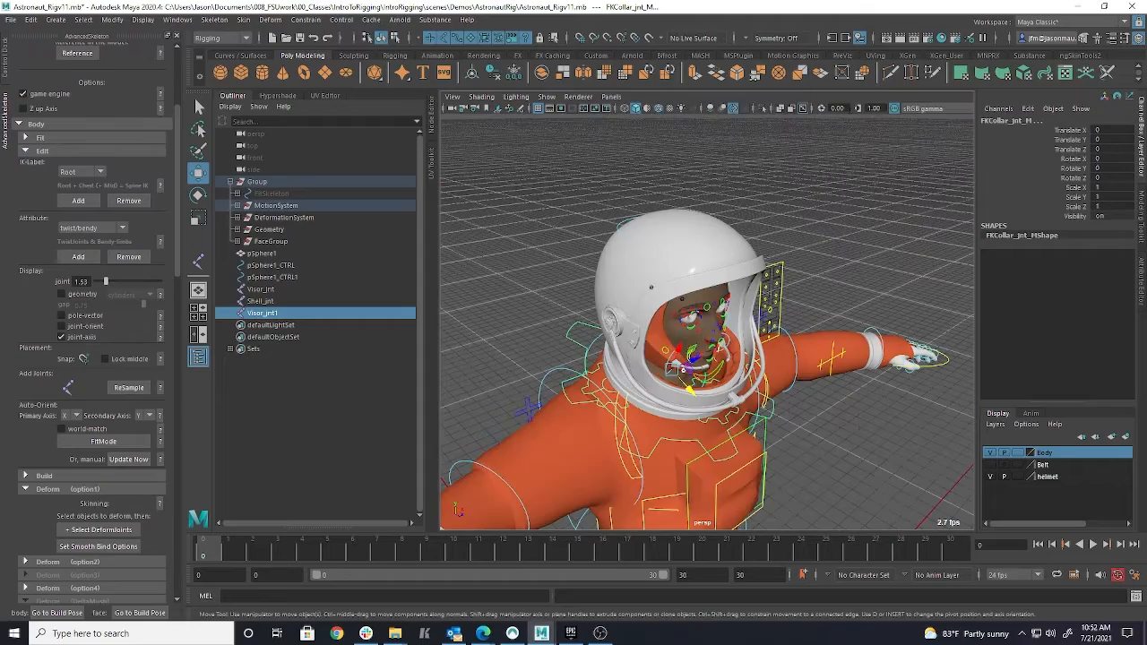
{"action": "left_click", "coordinate": [763, 108]}
{"action": "left_click_drag", "start_coordinate": [743, 376], "coordinate": [595, 368], "text": "alt"}
{"action": "left_click_drag", "start_coordinate": [598, 329], "coordinate": [785, 403], "text": "alt"}
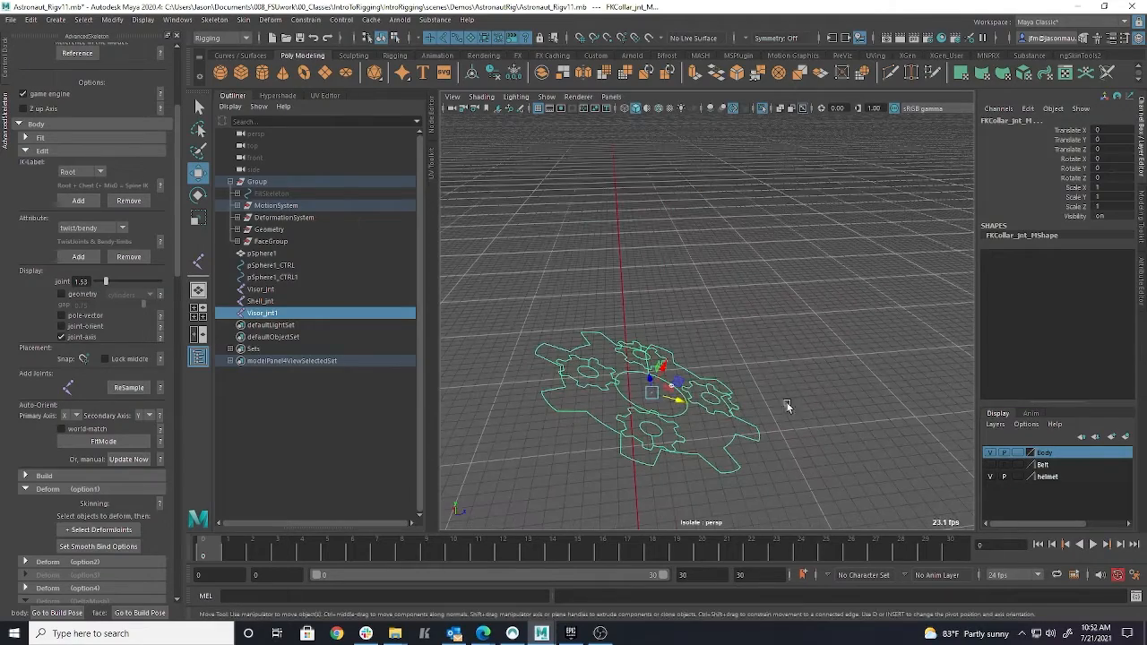
- Move Visor_jnt1 to the centre of the collar control, at about Translate Y 157.92 and Z 4.25, and turn isolation off
{"action": "left_click", "coordinate": [790, 314]}
{"action": "left_click", "coordinate": [671, 385]}
{"action": "left_click_drag", "start_coordinate": [705, 409], "coordinate": [659, 331], "text": "alt"}
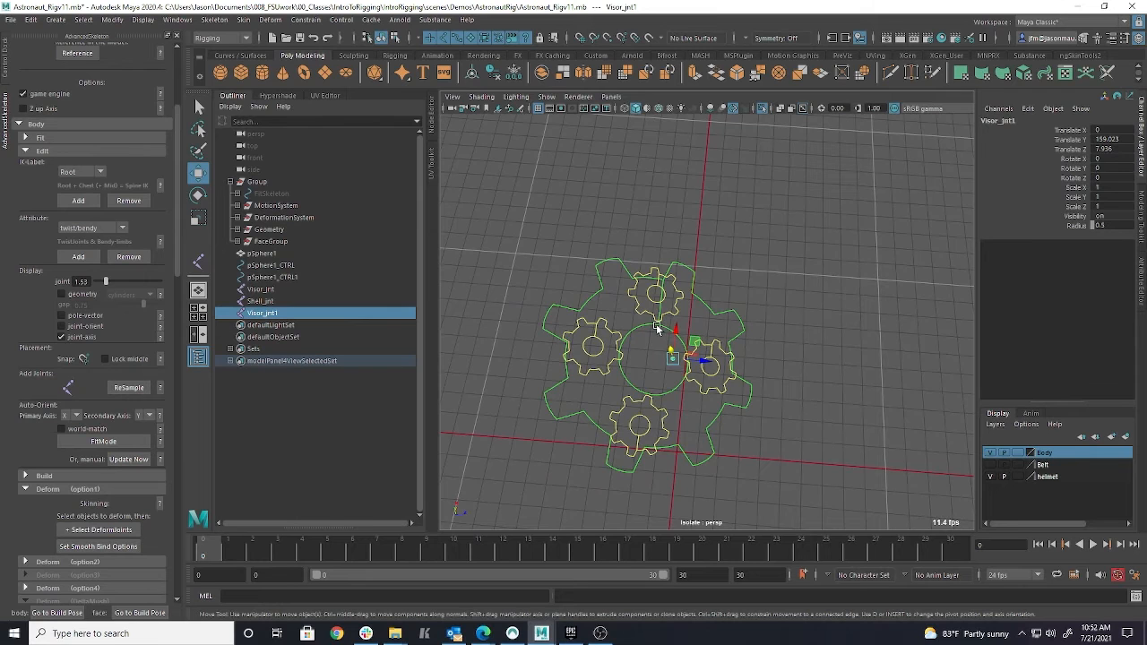
{"action": "left_click_drag", "start_coordinate": [647, 380], "coordinate": [673, 417], "text": "alt"}
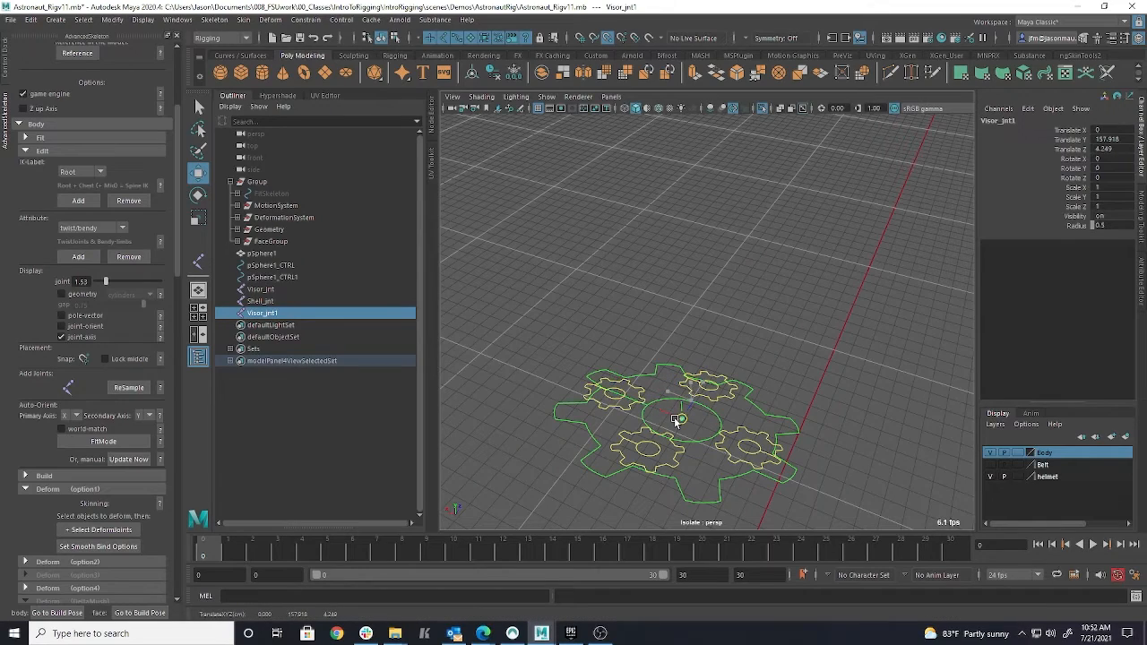
{"action": "left_click_drag", "start_coordinate": [806, 439], "coordinate": [663, 375], "text": "alt"}
{"action": "left_click_drag", "start_coordinate": [821, 379], "coordinate": [605, 378], "text": "alt"}
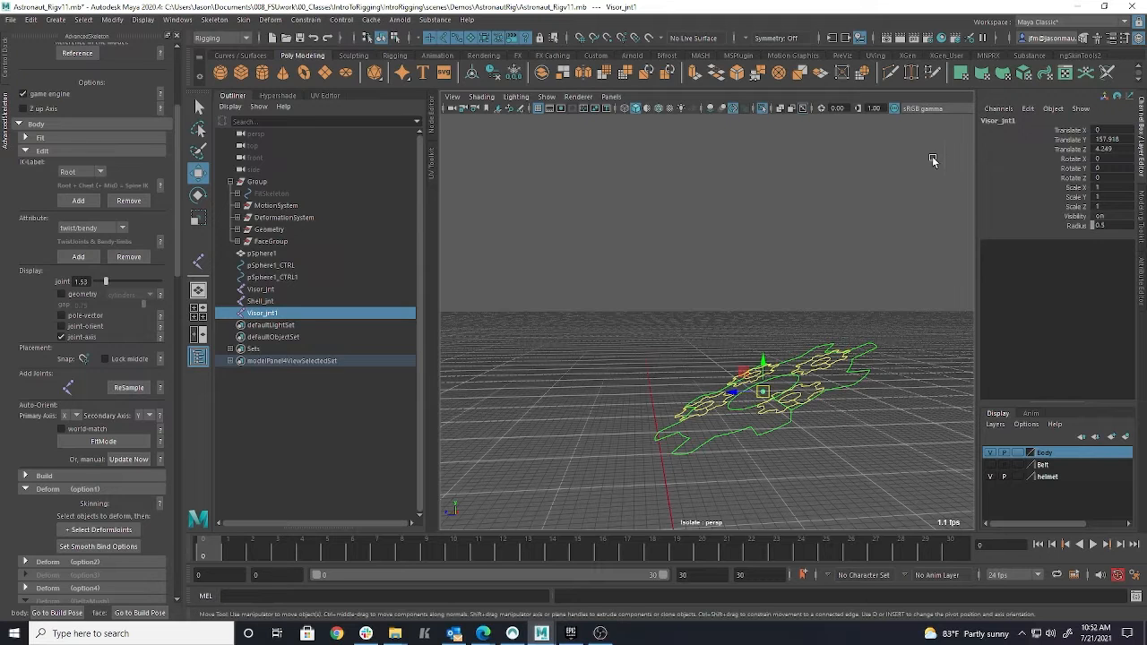
{"action": "left_click", "coordinate": [762, 108]}
{"action": "left_click_drag", "start_coordinate": [841, 422], "coordinate": [806, 421], "text": "alt"}
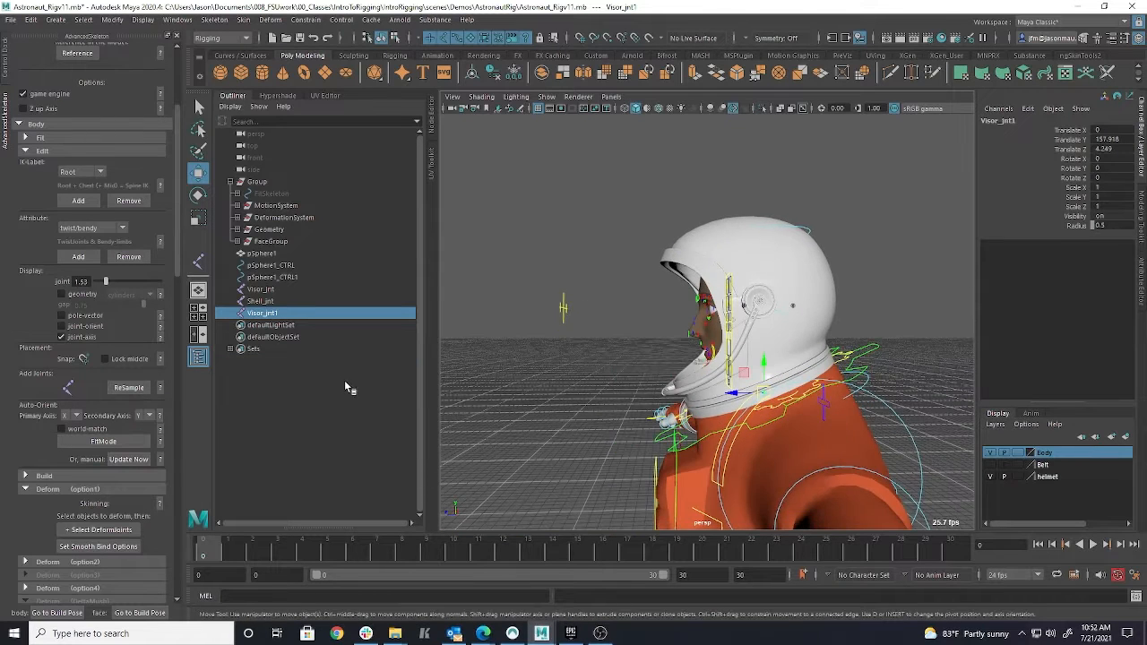
- Rename the Visor_jnt1 joint as Helmet_jnt
{"action": "double_click", "coordinate": [260, 315]}
{"action": "type", "text": "Ma"}
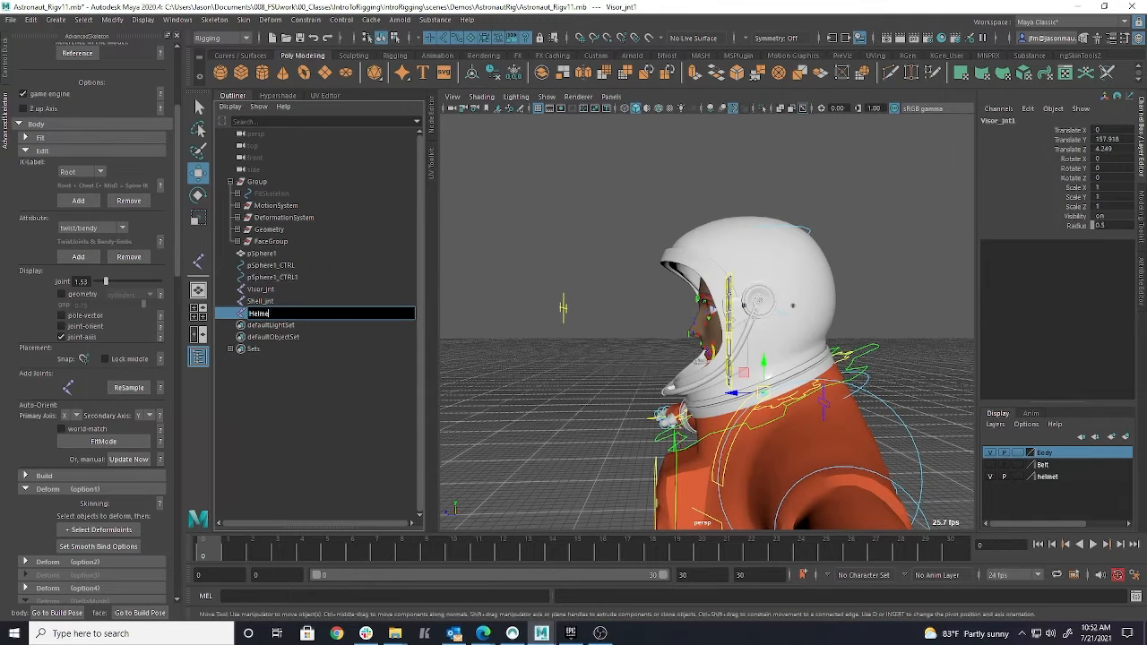
{"action": "type", "text": "lmet_jnt"}
{"action": "key", "text": "Return"}
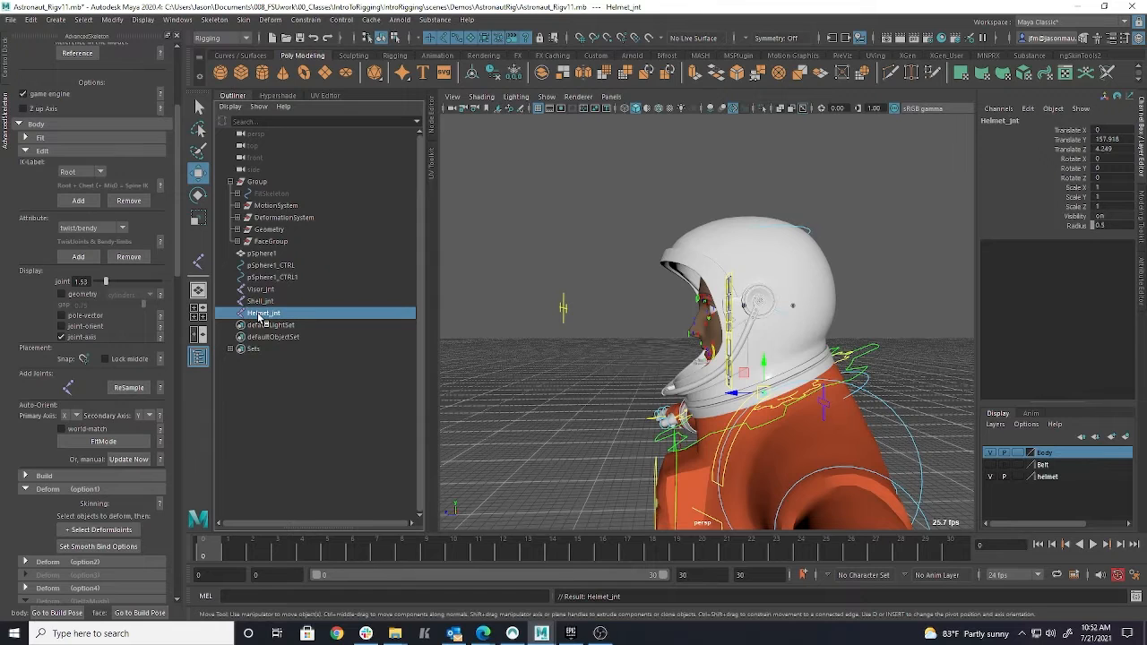
- Parent Shell_jnt and Visor_jnt under Helmet_jnt and check the joints in the expanded hierarchy
{"action": "left_click", "coordinate": [272, 304]}
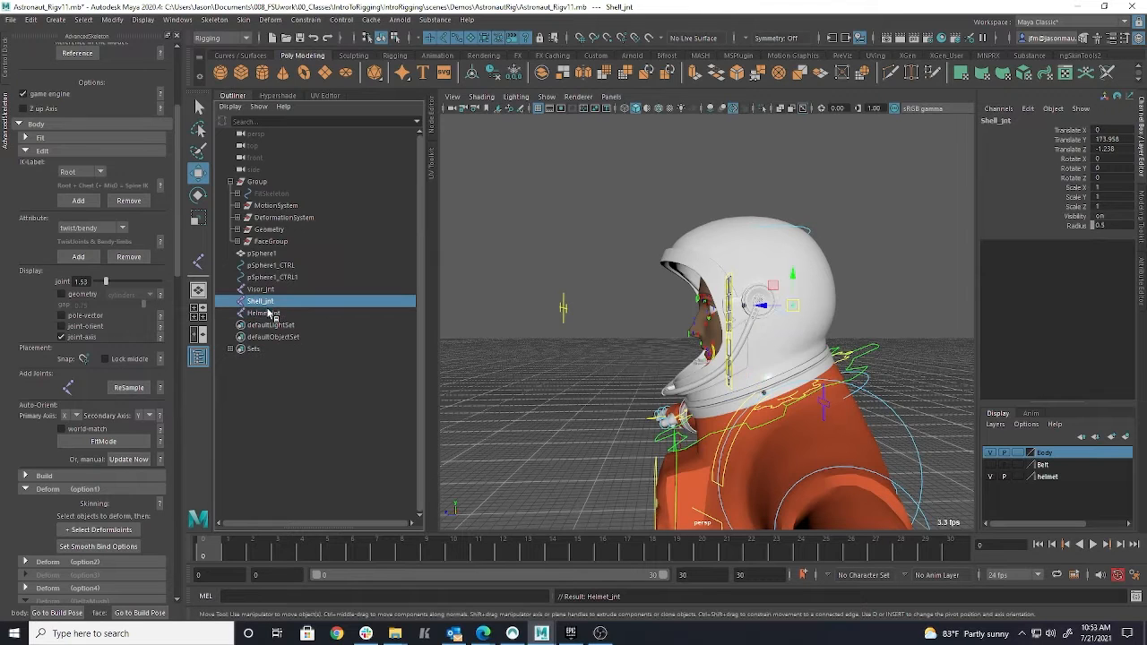
{"action": "mouse_move", "coordinate": [269, 303]}
{"action": "middle_mouse_down"}
{"action": "mouse_move", "coordinate": [267, 315]}
{"action": "mouse_move", "coordinate": [257, 299]}
{"action": "mouse_move", "coordinate": [266, 305]}
{"action": "middle_mouse_up"}
{"action": "left_click", "coordinate": [260, 289]}
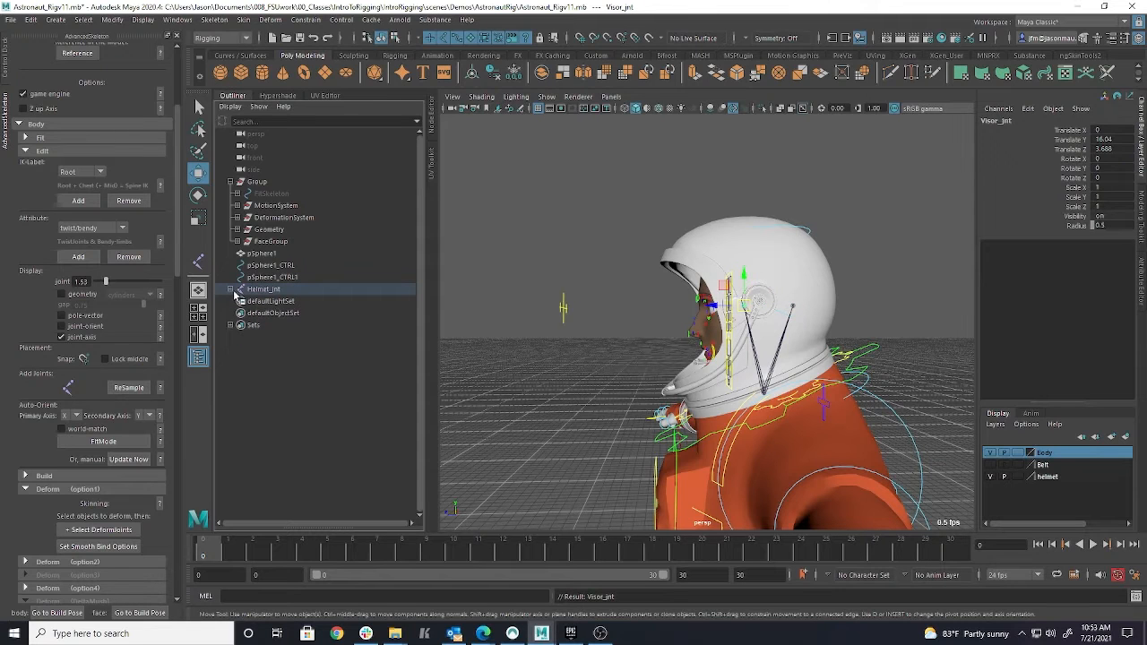
{"action": "left_click", "coordinate": [232, 290]}
{"action": "left_click", "coordinate": [273, 290]}
{"action": "left_click", "coordinate": [273, 302]}
{"action": "left_click", "coordinate": [274, 313]}
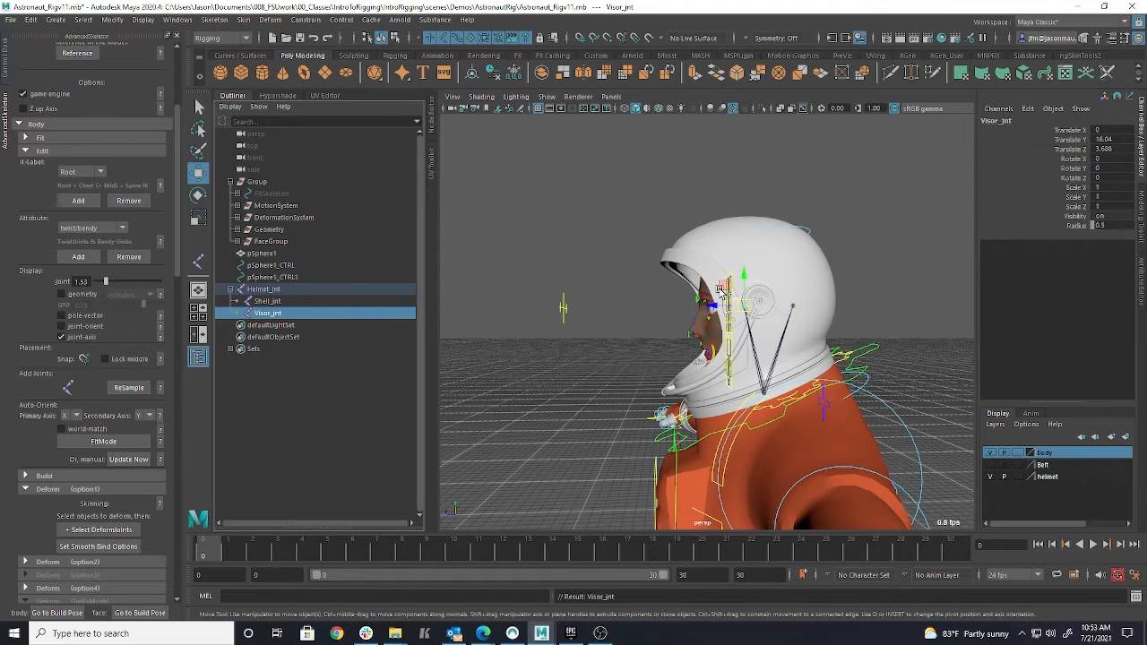
{"action": "left_click", "coordinate": [809, 266]}
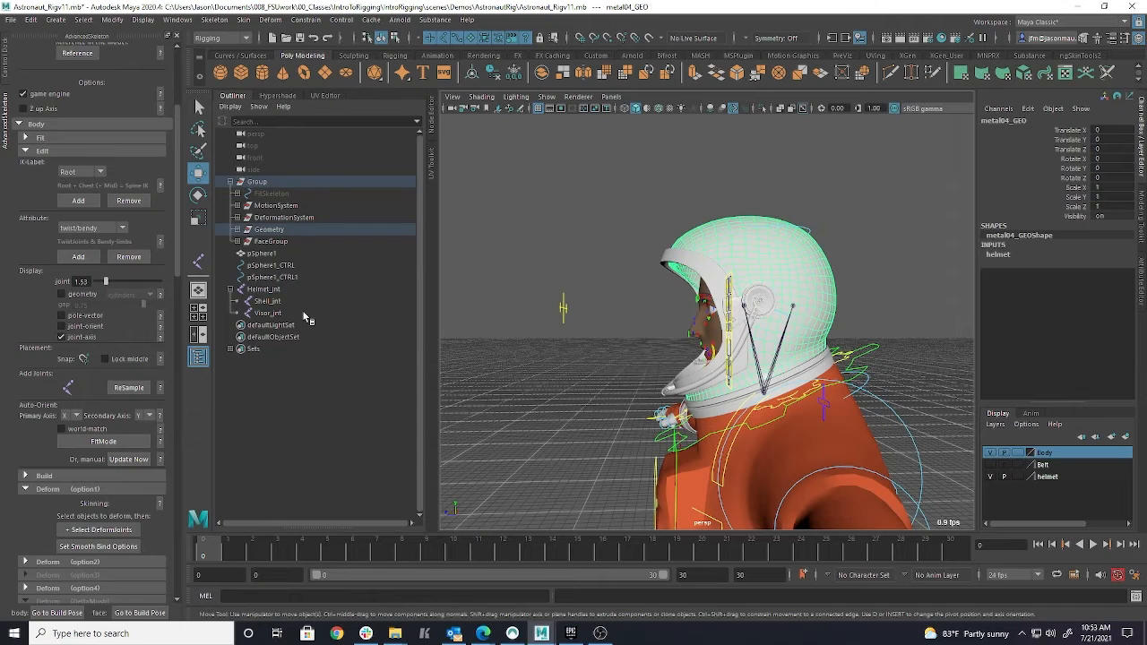
{"action": "left_click", "coordinate": [268, 289]}
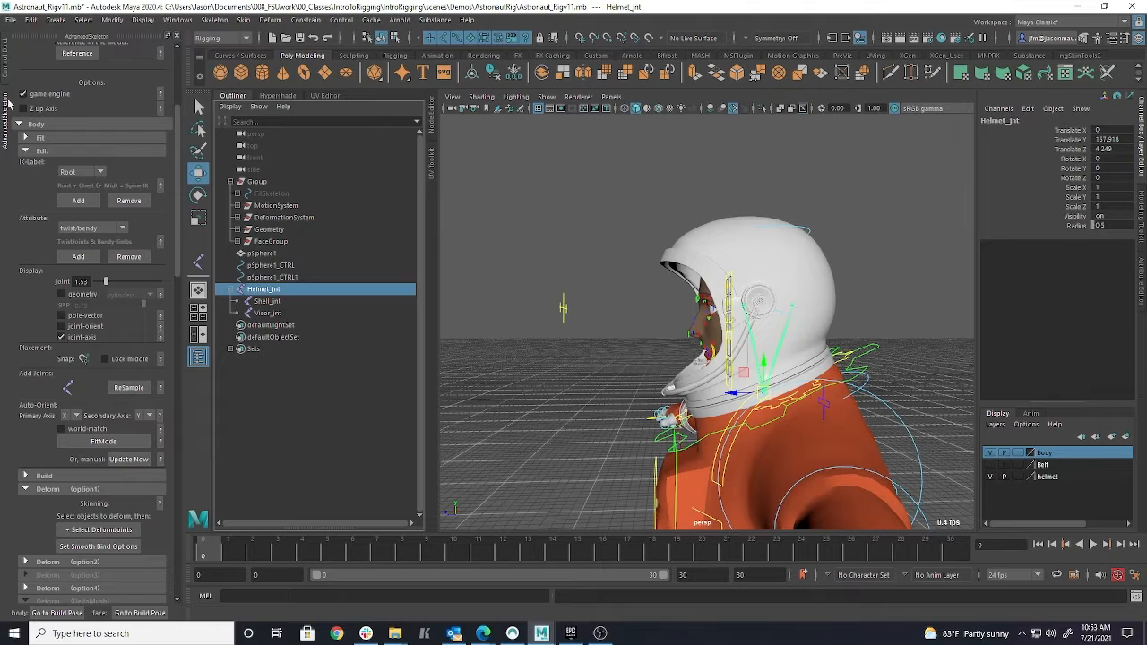
- Show the Control Dock tools and delete the leftover objects pSphere1, pSphere1_CTRL and pSphere1_CTRL1
{"action": "left_click", "coordinate": [5, 72]}
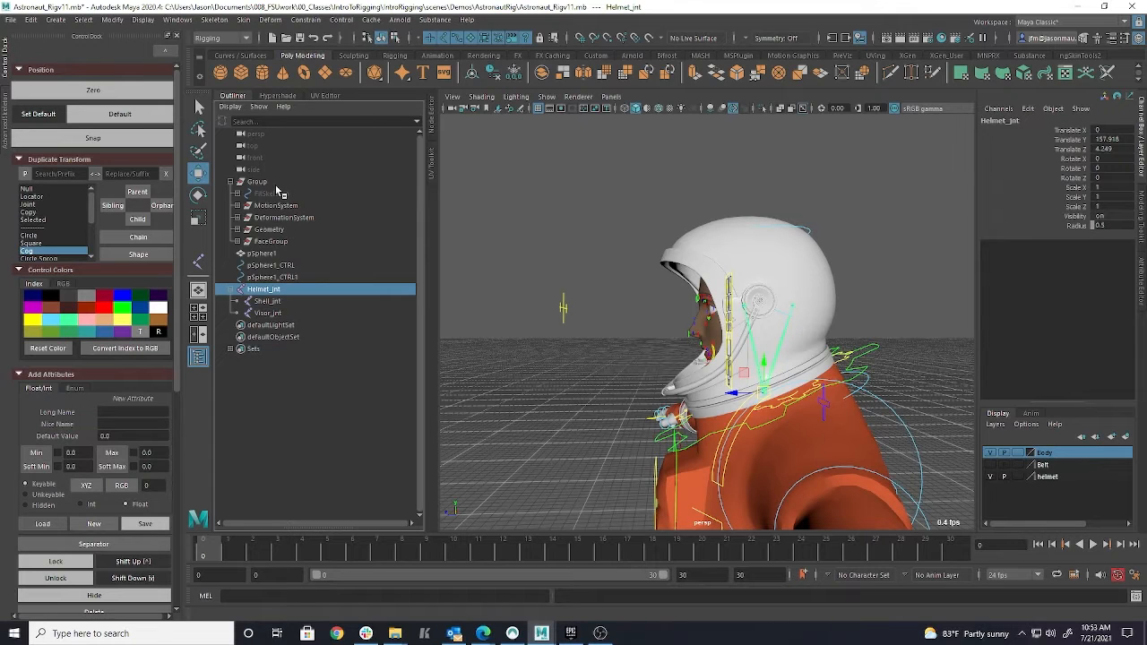
{"action": "left_click", "coordinate": [264, 254]}
{"action": "left_click", "coordinate": [269, 265], "text": "ctrl"}
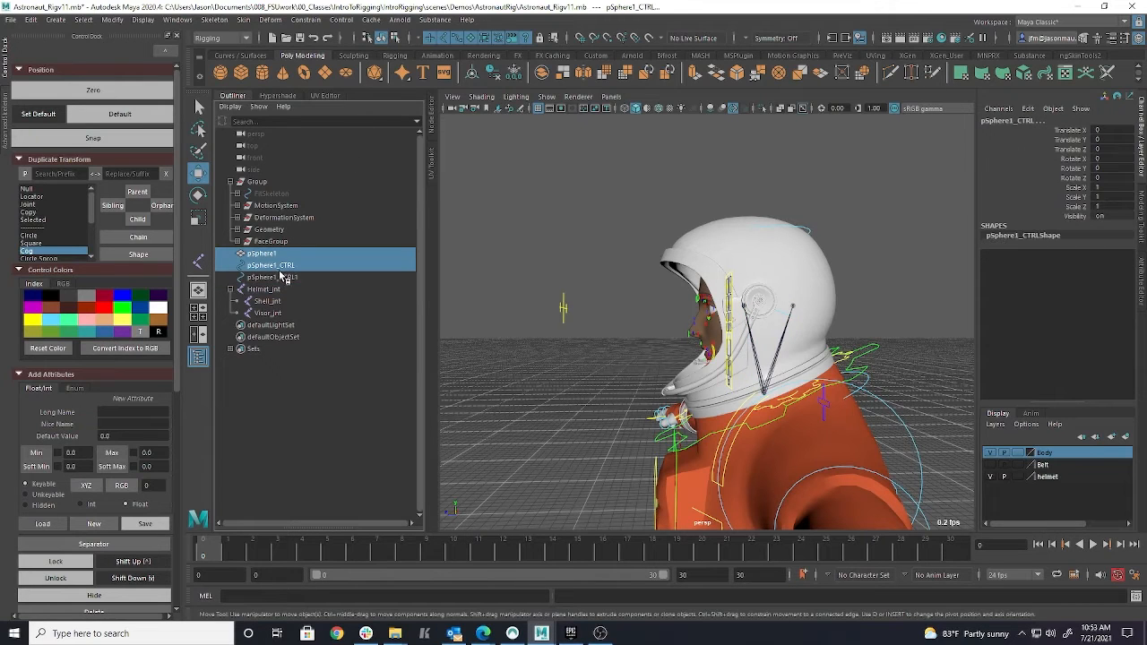
{"action": "left_click", "coordinate": [280, 277], "text": "ctrl"}
{"action": "key", "text": "Delete"}
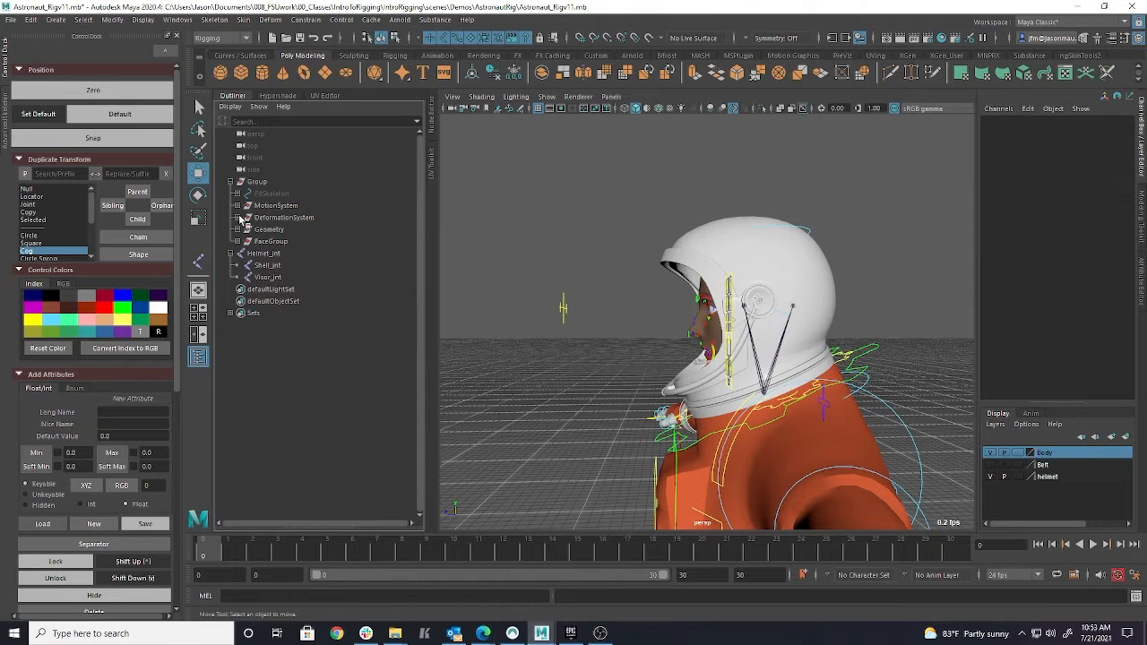
{"action": "left_click", "coordinate": [230, 182]}
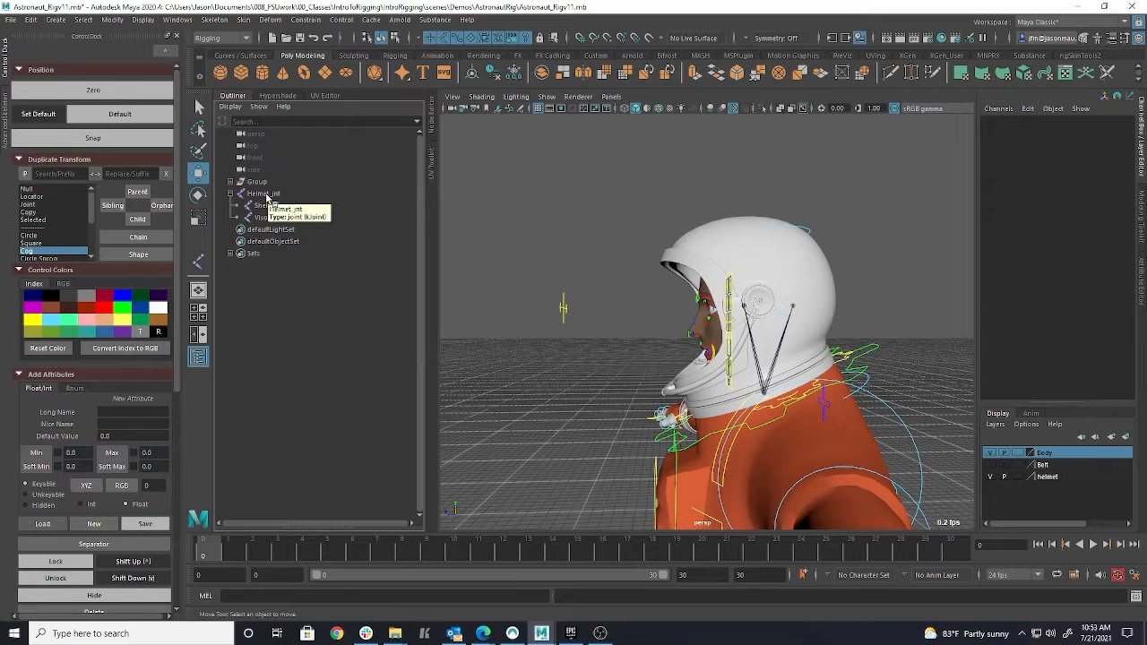
{"action": "left_click", "coordinate": [230, 181]}
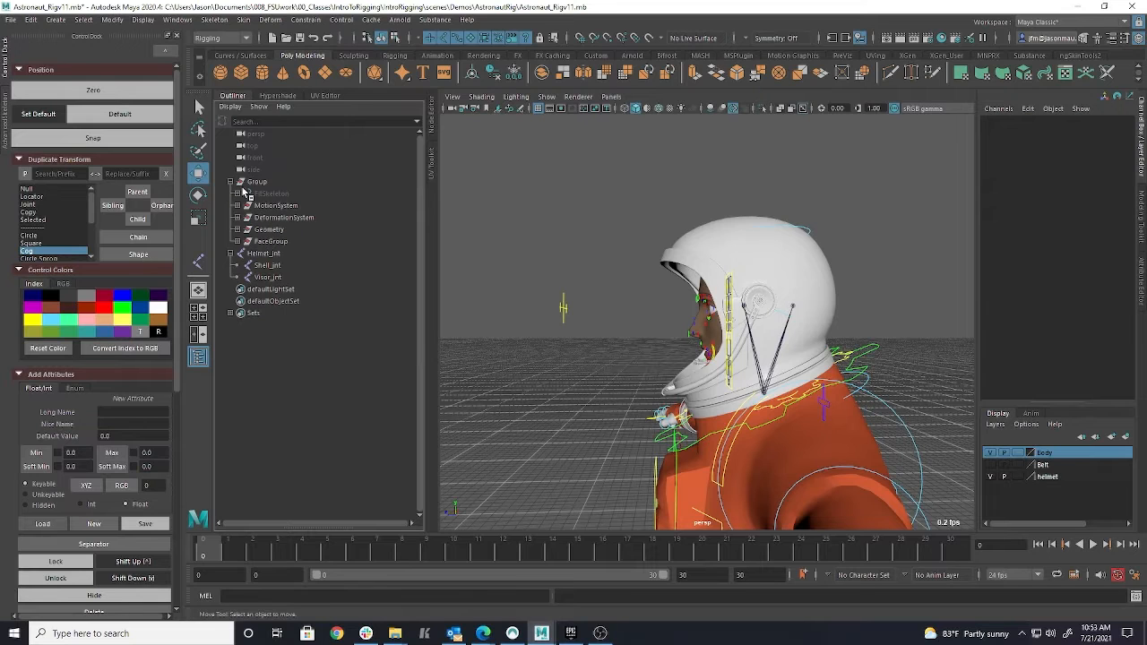
{"action": "left_click", "coordinate": [268, 230]}
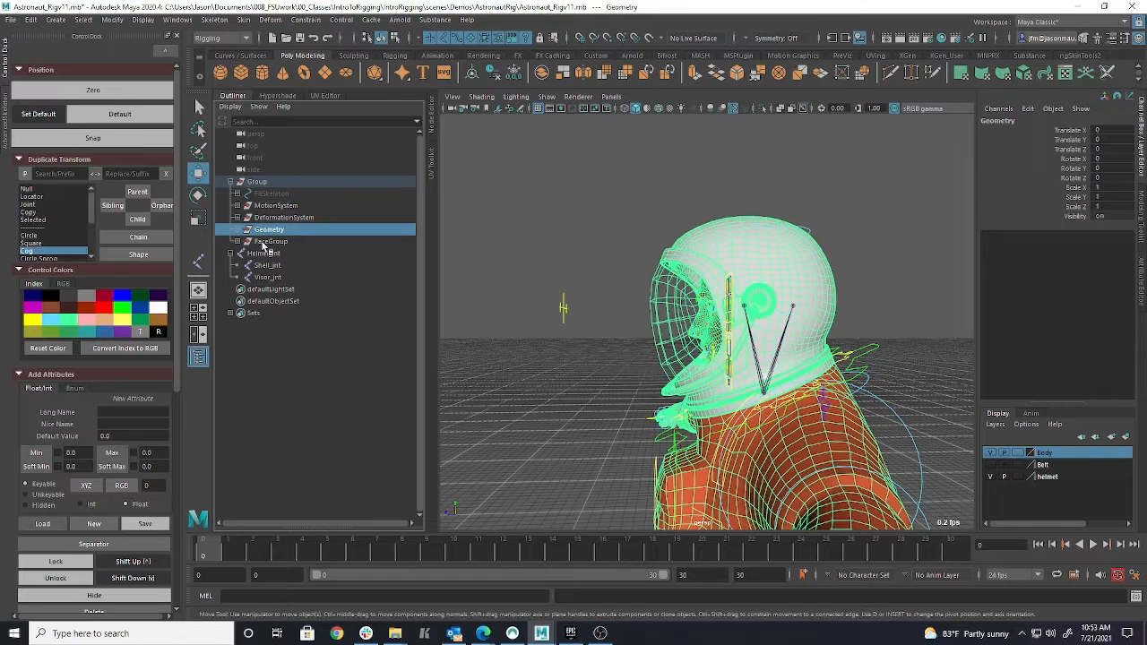
{"action": "left_click", "coordinate": [257, 242]}
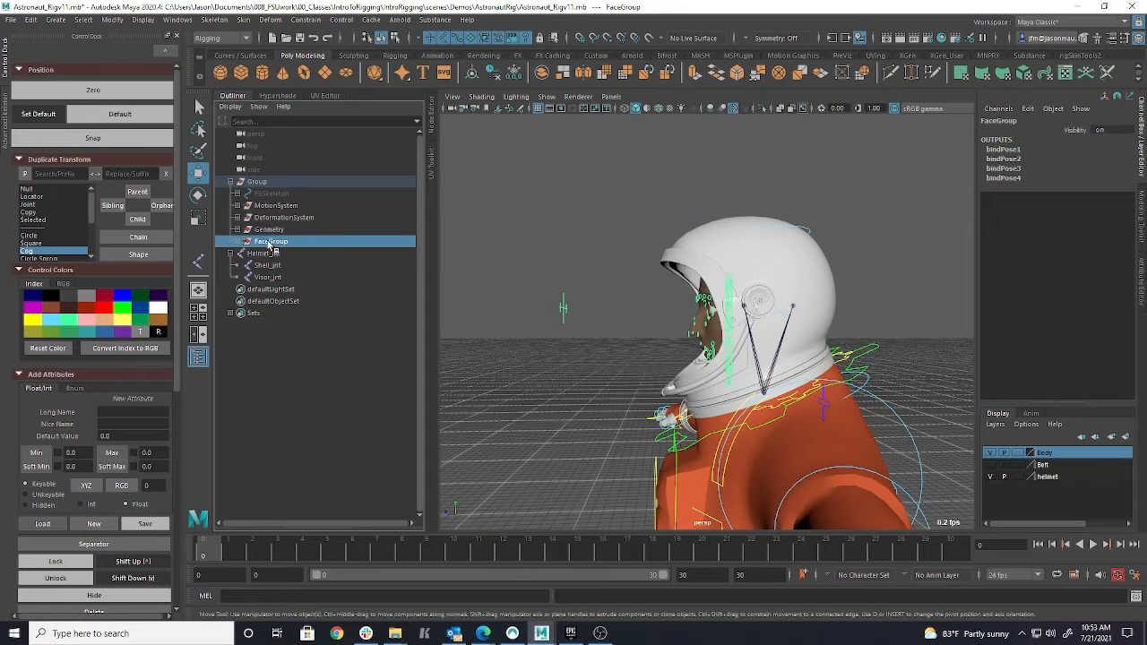
{"action": "left_click", "coordinate": [257, 182]}
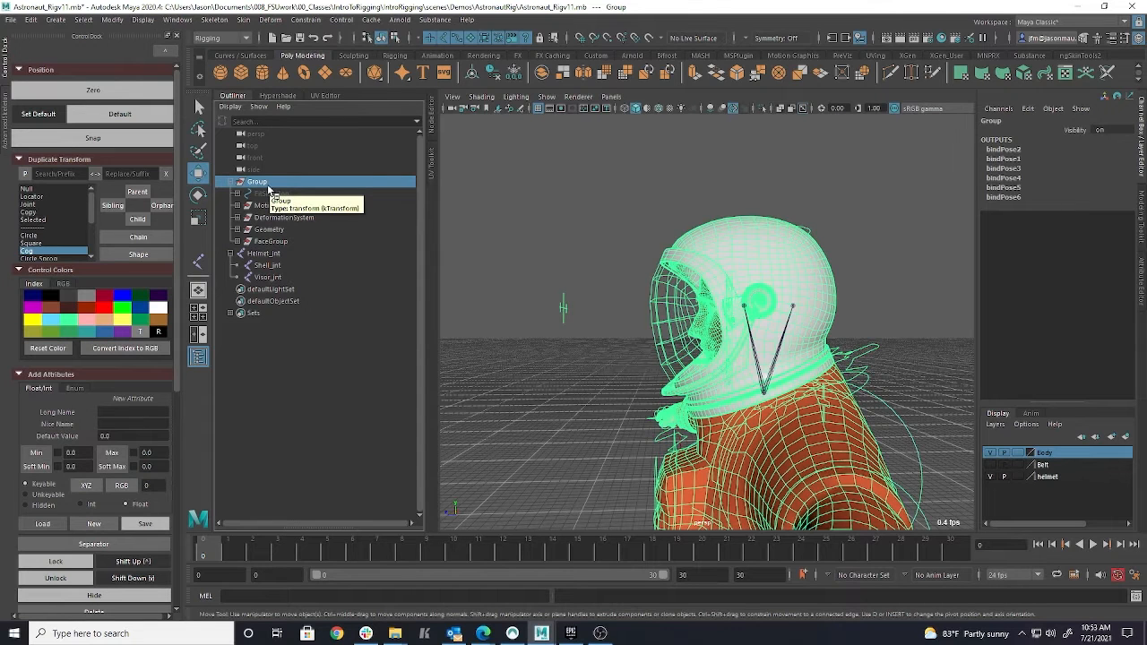
- Put Helmet_jnt in a new group named HelmetGroup and parent that group under the rig's main Group
{"action": "left_click", "coordinate": [274, 256]}
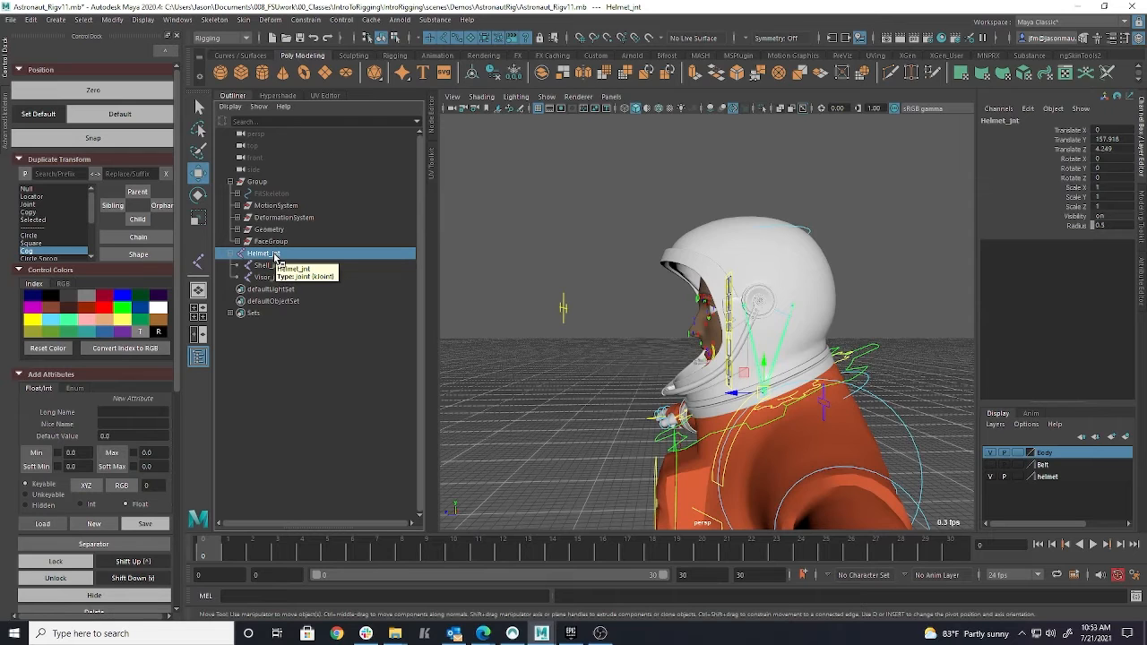
{"action": "key", "text": "ctrl+g"}
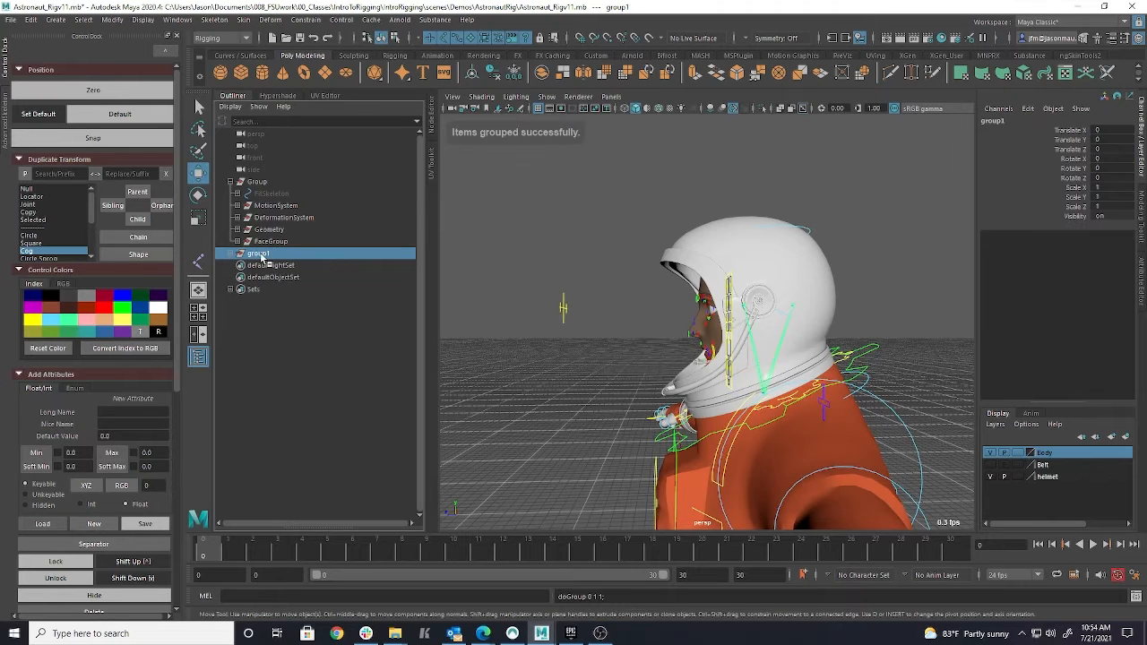
{"action": "double_click", "coordinate": [262, 254]}
{"action": "type", "text": "Helmet"}
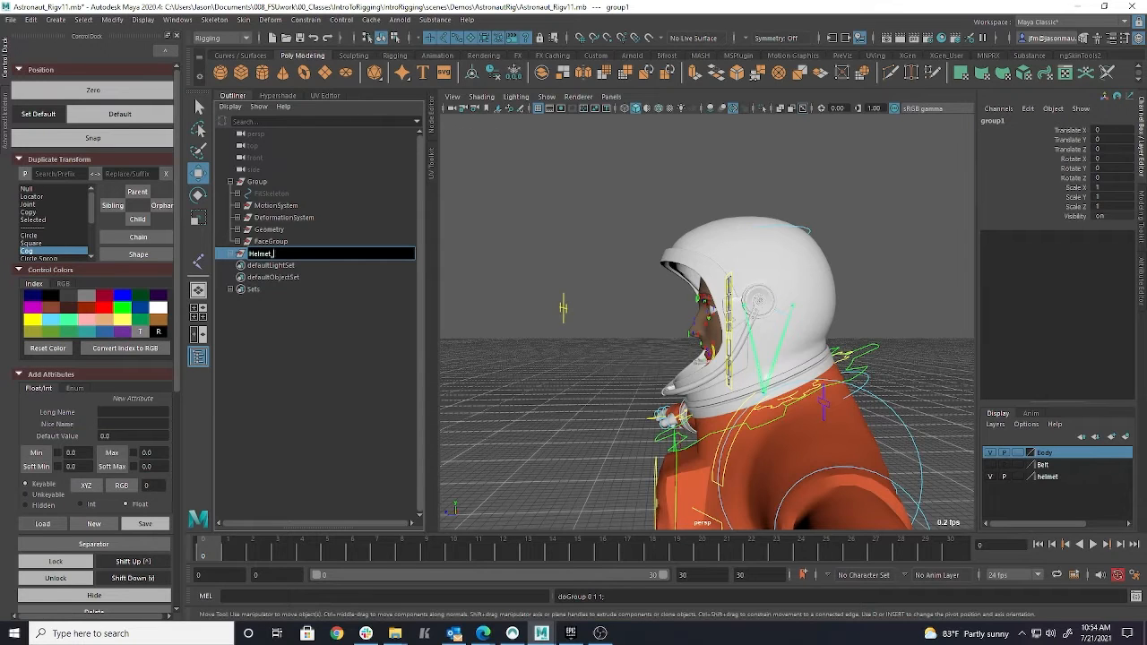
{"action": "type", "text": "Group"}
{"action": "key", "text": "Return"}
{"action": "left_click_drag", "start_coordinate": [262, 257], "coordinate": [273, 190]}
{"action": "left_click", "coordinate": [237, 193]}
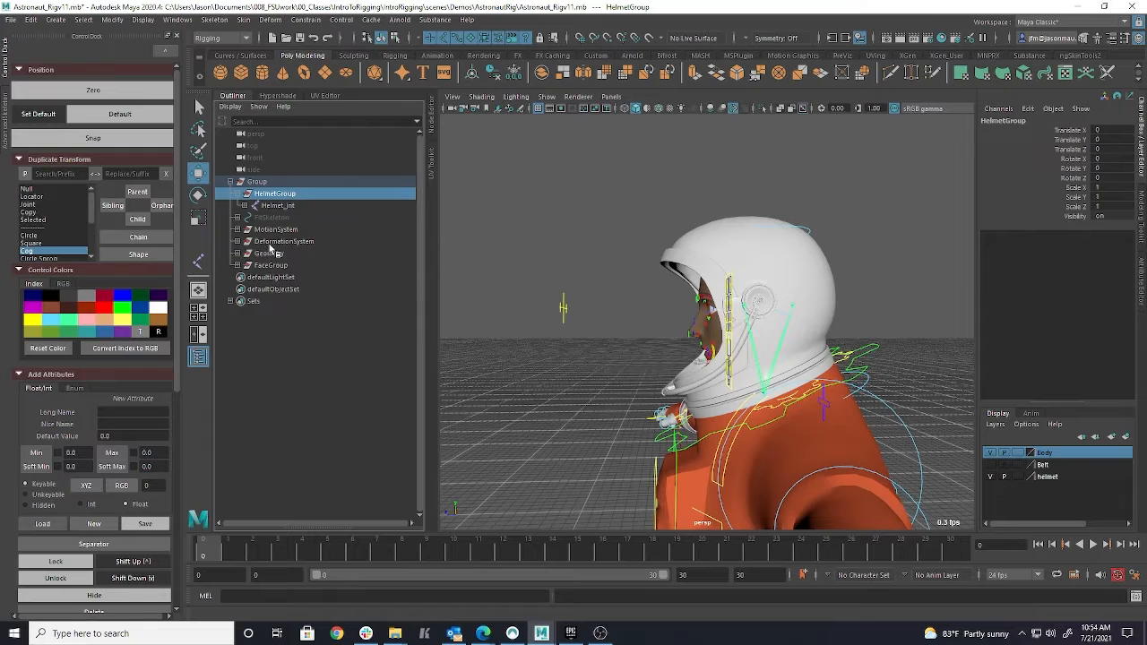
- Examine the contents of the rig's DeformationSystem, MotionSystem and Geometry groups, and select Helmet_jnt
{"action": "left_click", "coordinate": [236, 241], "text": "shift"}
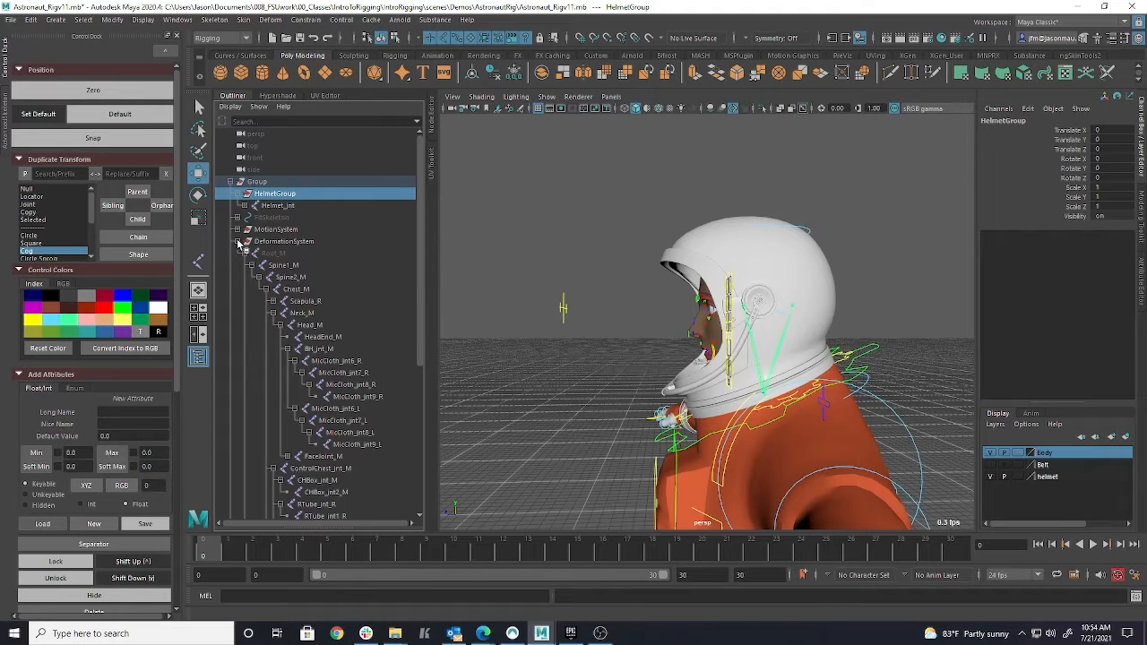
{"action": "left_click", "coordinate": [237, 241]}
{"action": "left_click", "coordinate": [236, 229]}
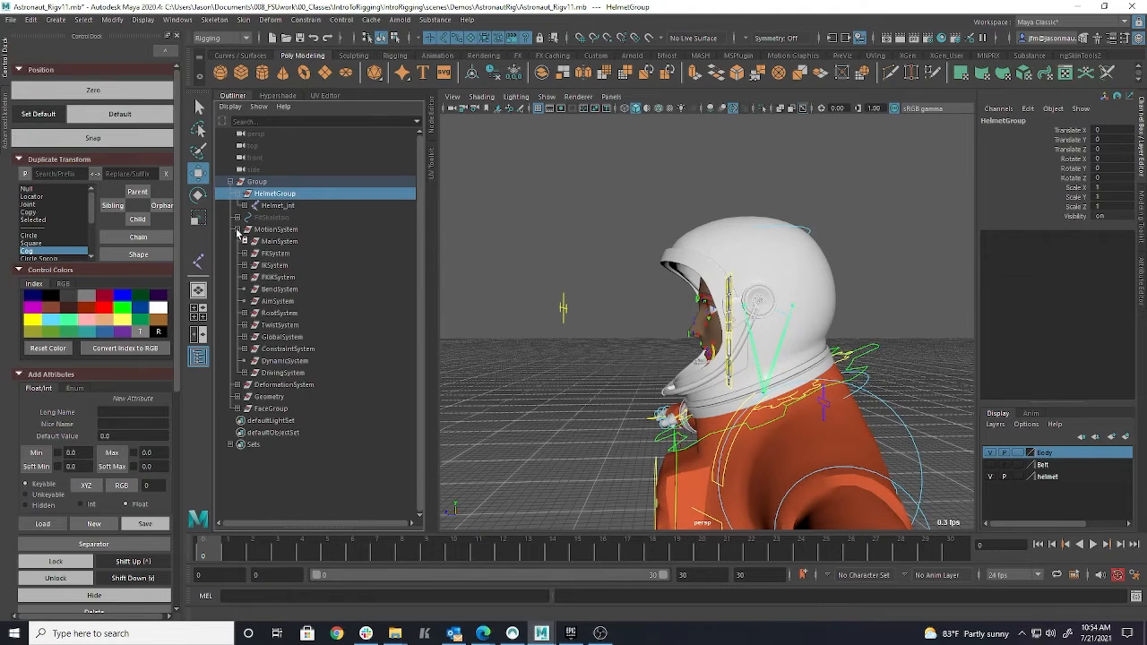
{"action": "left_click", "coordinate": [237, 229]}
{"action": "left_click", "coordinate": [237, 253], "text": "shift"}
{"action": "left_click", "coordinate": [237, 254]}
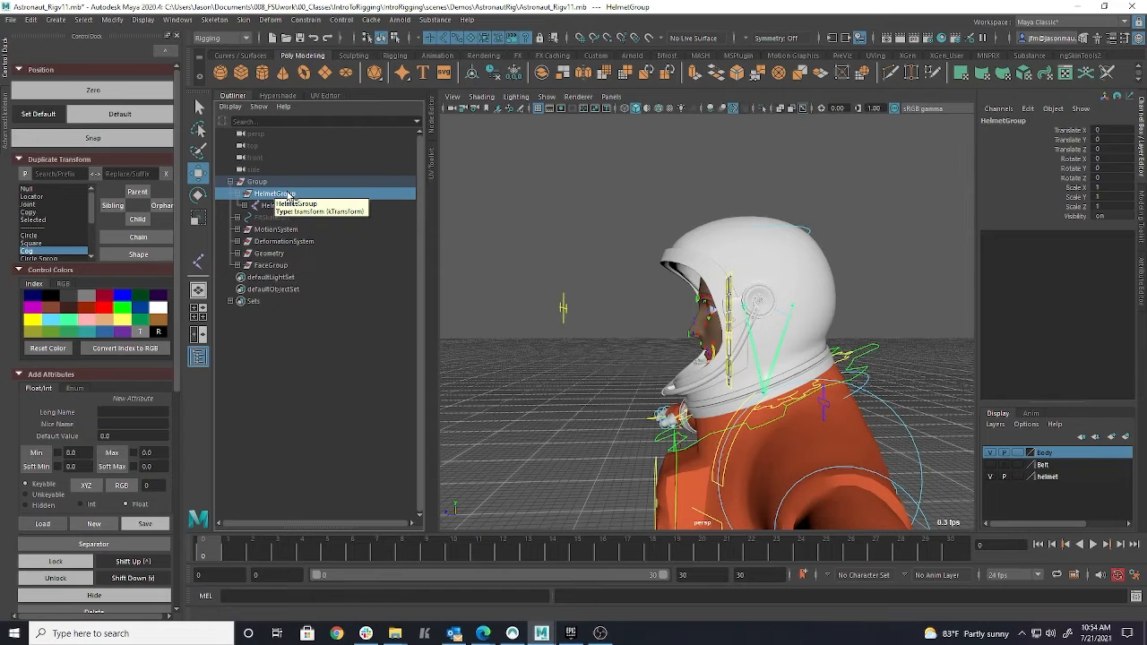
{"action": "left_click", "coordinate": [237, 230]}
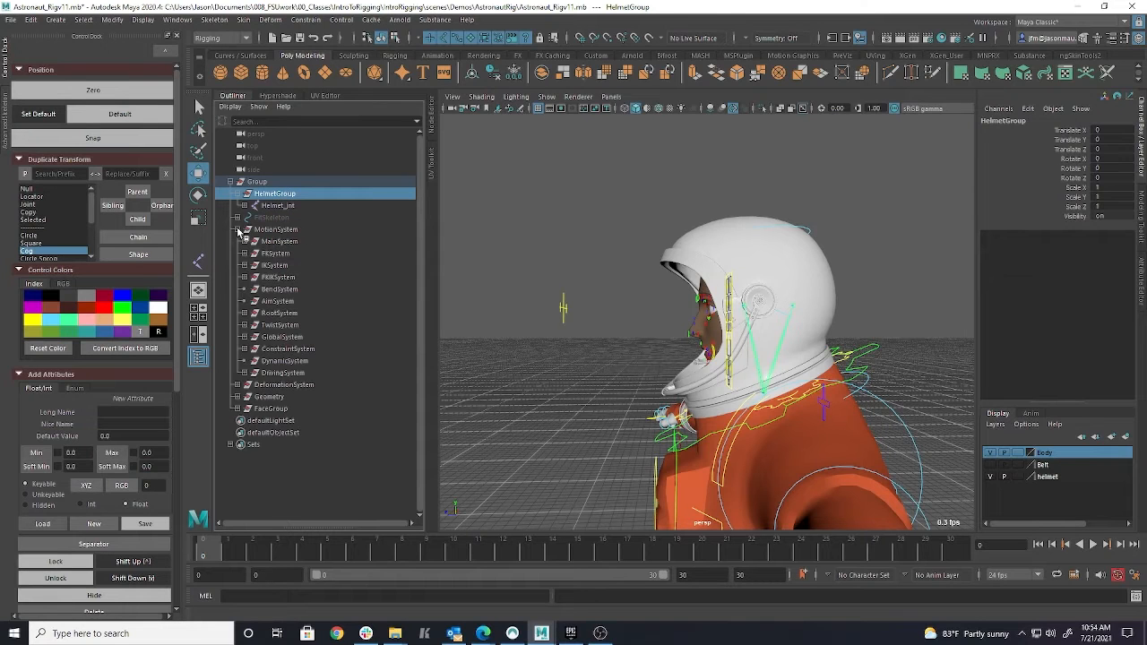
{"action": "left_click", "coordinate": [237, 231]}
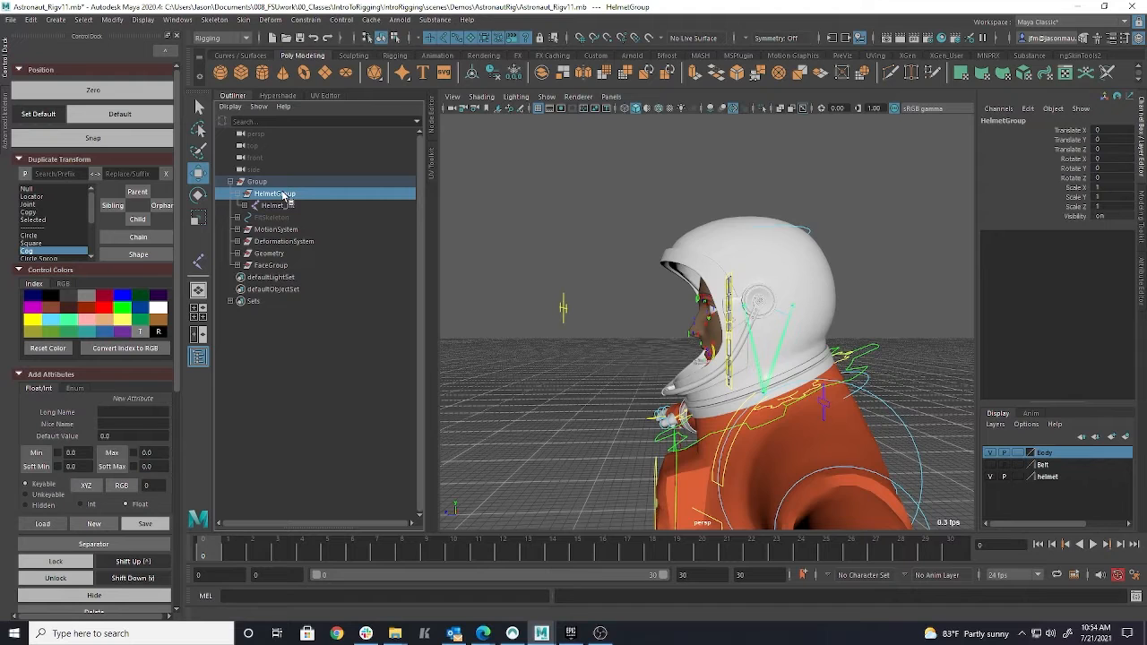
{"action": "left_click", "coordinate": [288, 205]}
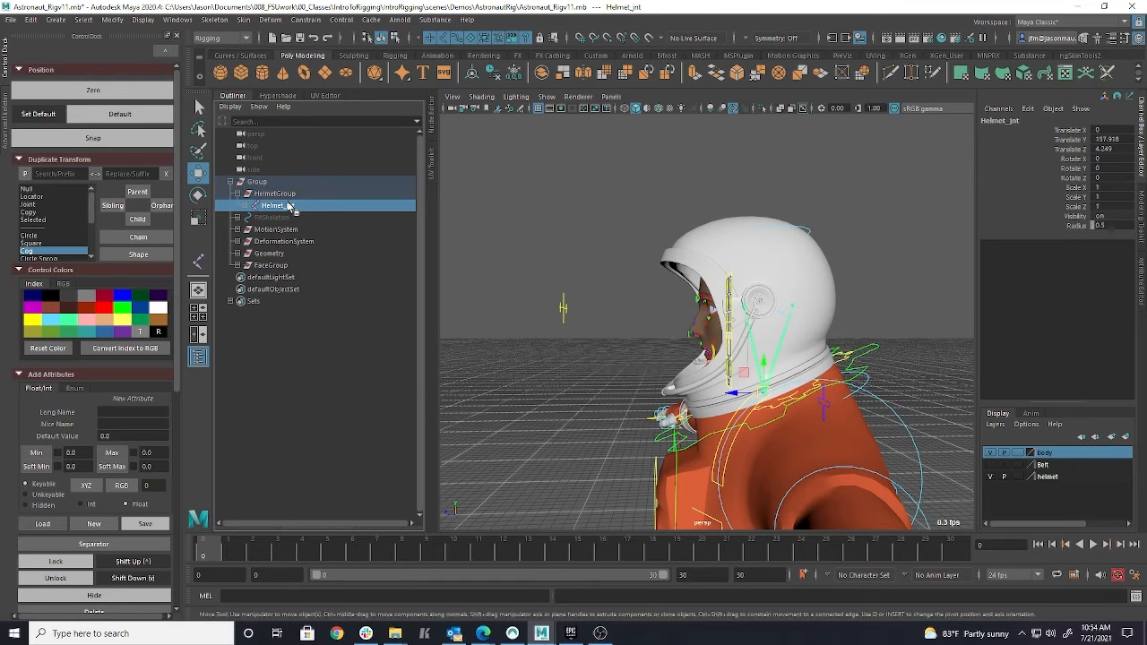
- Put Helmet_jnt in its own group inside HelmetGroup and name that group HelmDeform
{"action": "key", "text": "ctrl+g"}
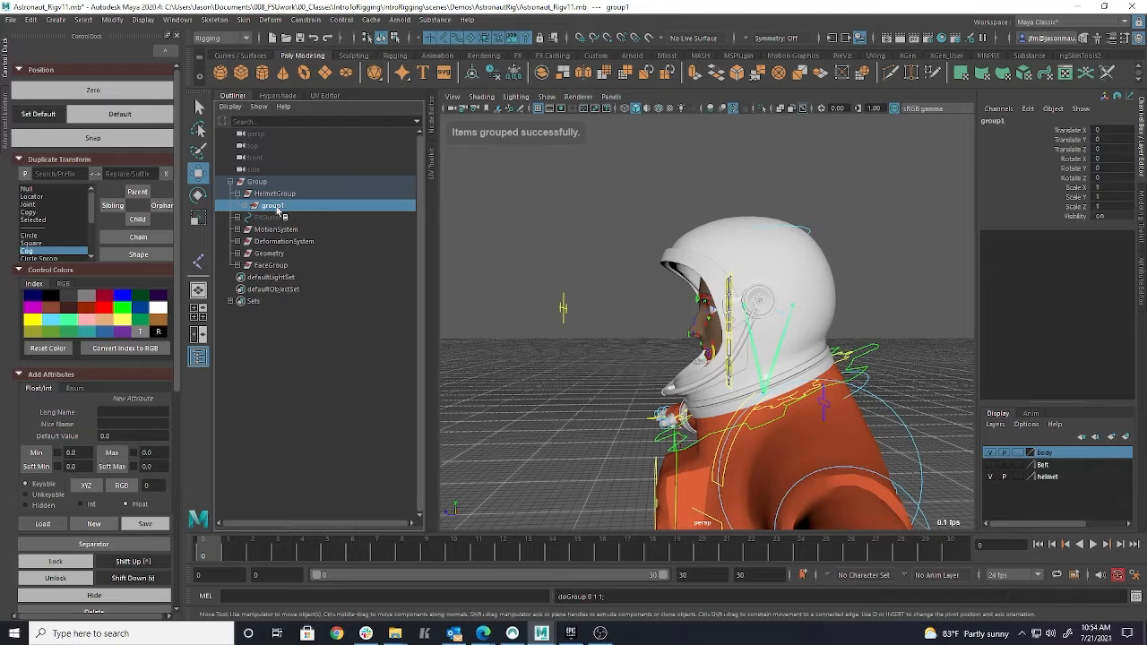
{"action": "double_click", "coordinate": [277, 206]}
{"action": "type", "text": "Helm"}
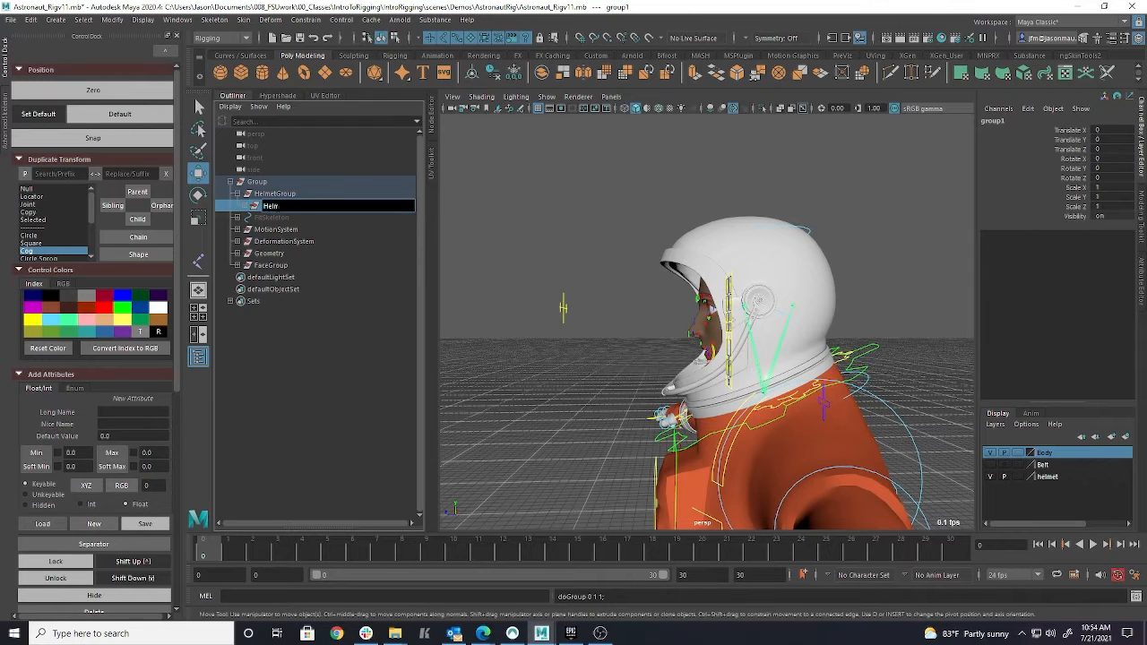
{"action": "type", "text": "Deform"}
{"action": "key", "text": "Return"}
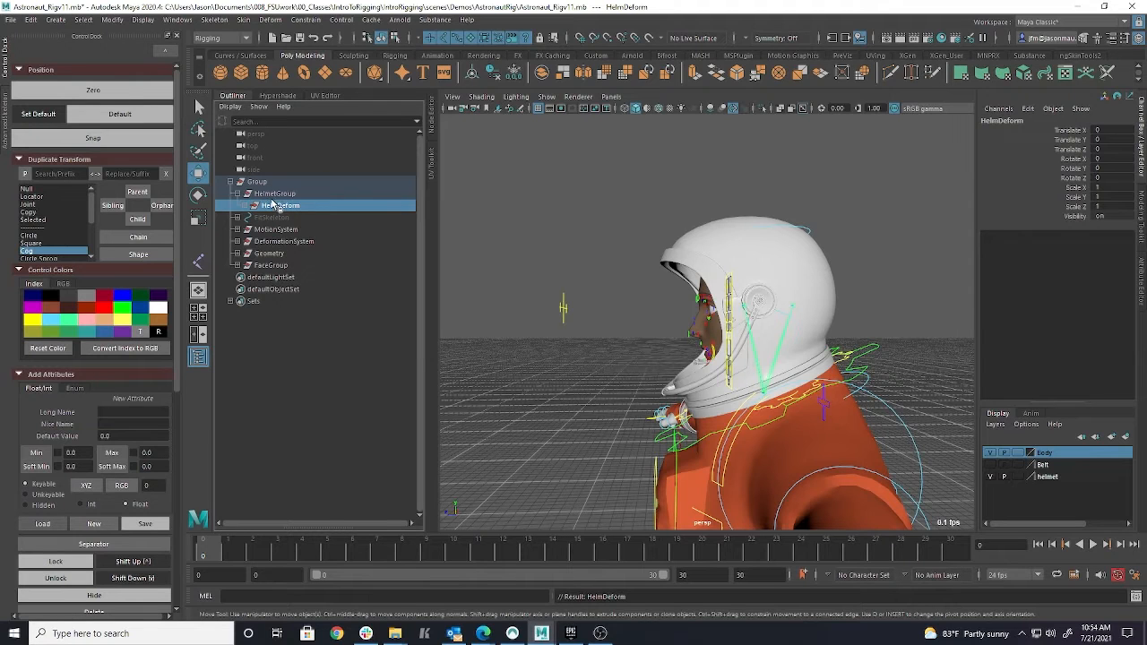
- Expand HelmDeform to check its joint hierarchy and select Helmet_jnt
{"action": "left_click", "coordinate": [274, 195]}
{"action": "middle_click_drag", "start_coordinate": [296, 221], "coordinate": [247, 209]}
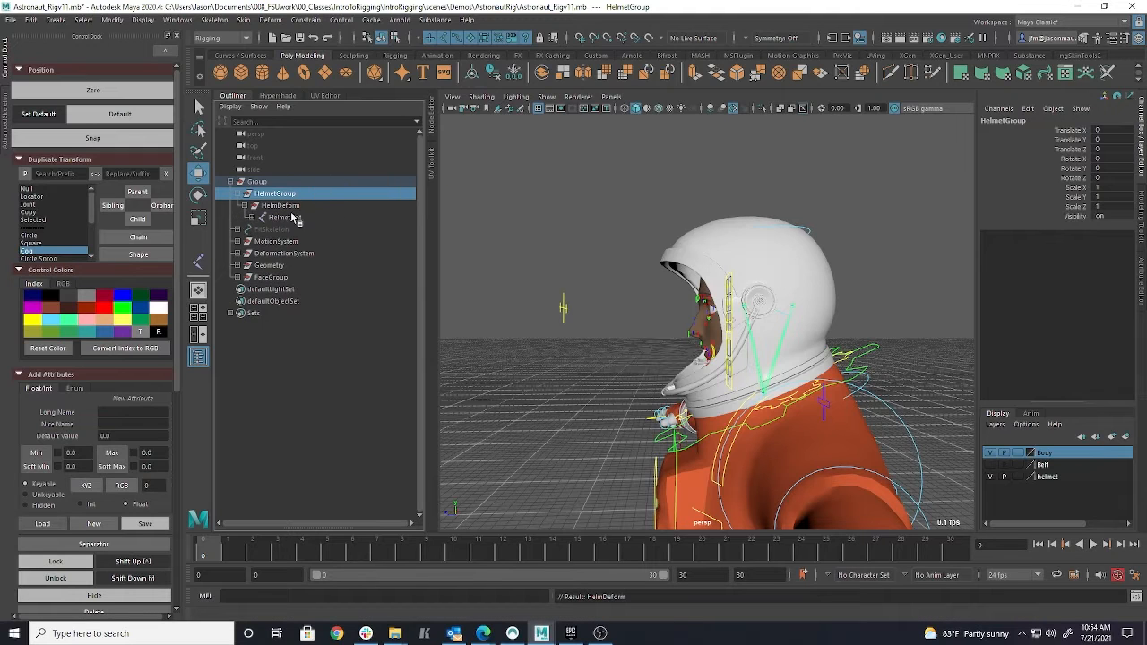
{"action": "left_click", "coordinate": [245, 206]}
{"action": "left_click", "coordinate": [305, 218]}
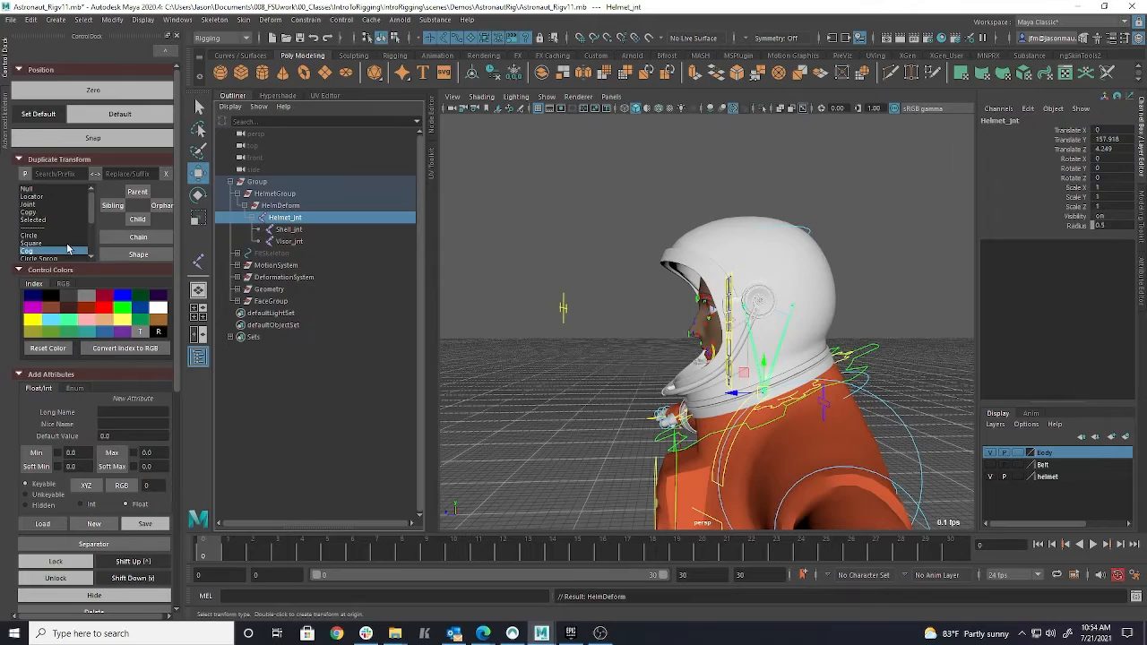
- Display the local rotation axes of Helmet_jnt and Visor_jnt to check their orientation
{"action": "mouse_move", "coordinate": [789, 276]}
{"action": "left_mouse_down", "text": "alt"}
{"action": "mouse_move", "coordinate": [639, 295]}
{"action": "mouse_move", "coordinate": [803, 298]}
{"action": "mouse_move", "coordinate": [768, 277]}
{"action": "left_mouse_up", "text": "alt"}
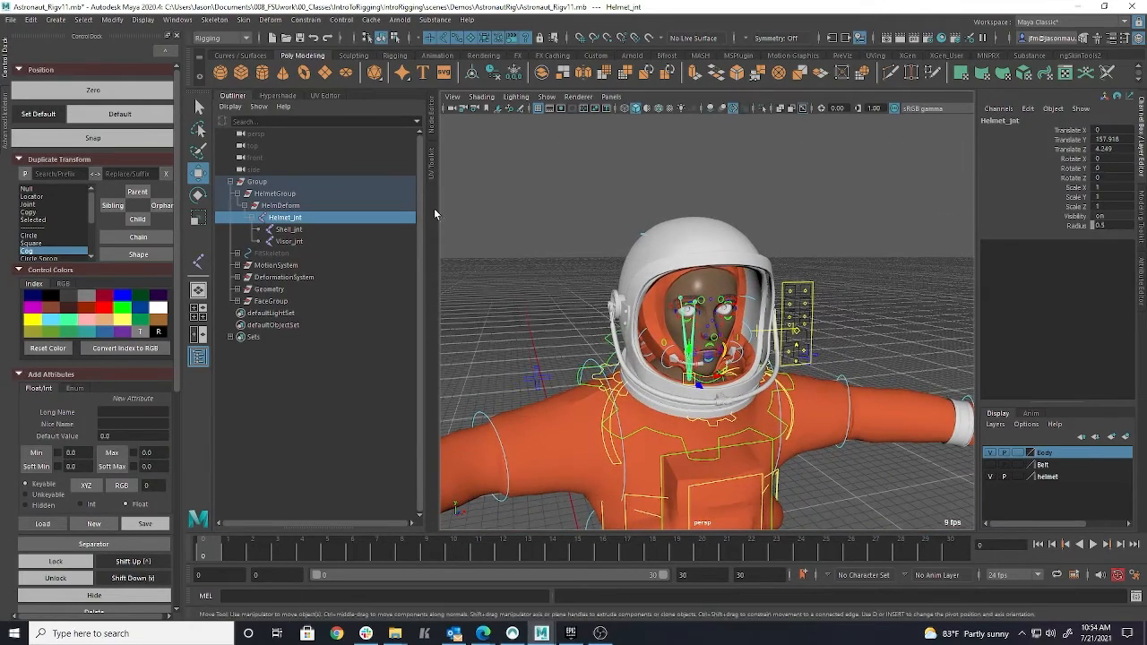
{"action": "scroll", "coordinate": [59, 236], "scroll_direction": "down", "scroll_amount": 1}
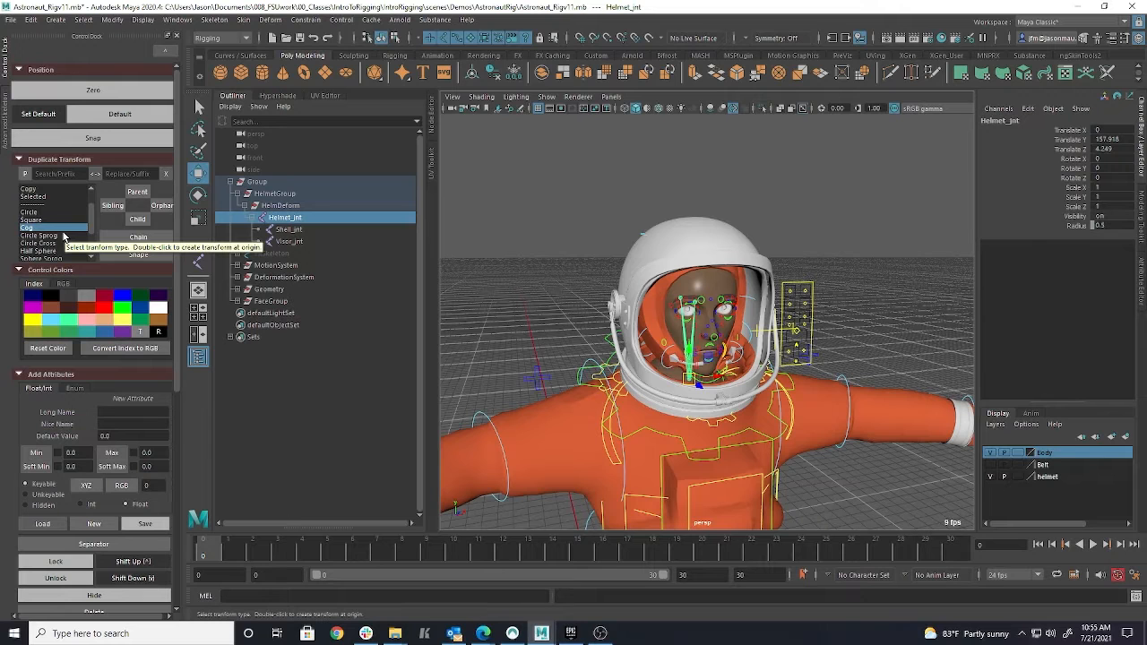
{"action": "left_click_drag", "start_coordinate": [680, 280], "coordinate": [910, 398], "text": "alt"}
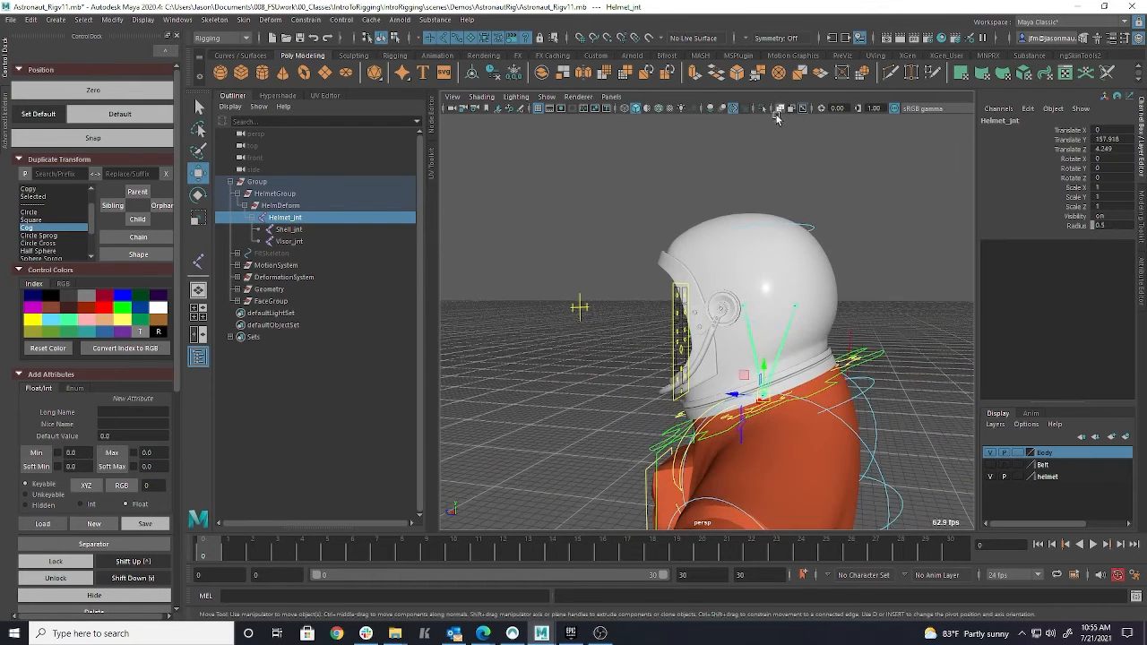
{"action": "right_click_drag", "start_coordinate": [635, 304], "coordinate": [762, 315], "text": "alt"}
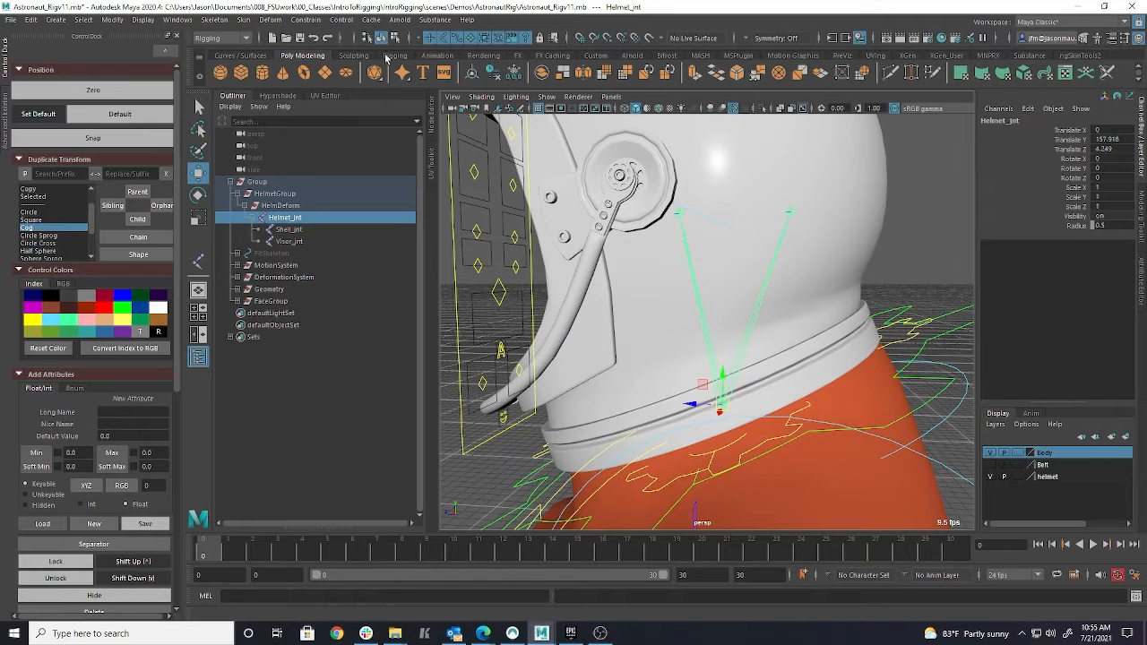
{"action": "left_click", "coordinate": [390, 56]}
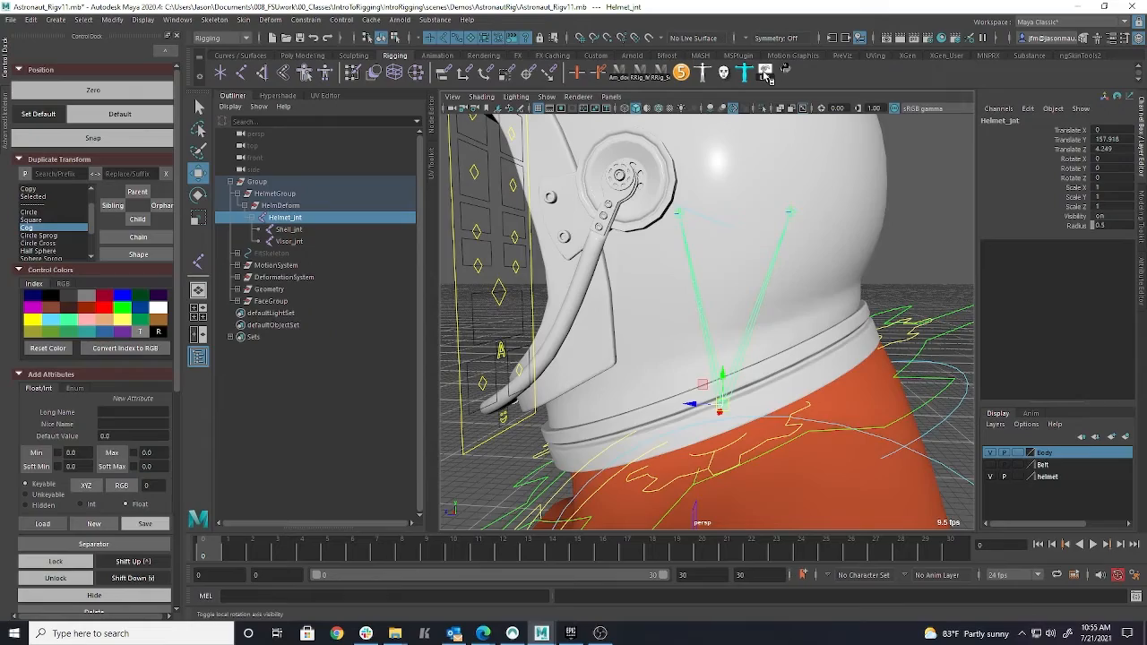
{"action": "left_click_drag", "start_coordinate": [681, 215], "coordinate": [837, 210], "text": "alt"}
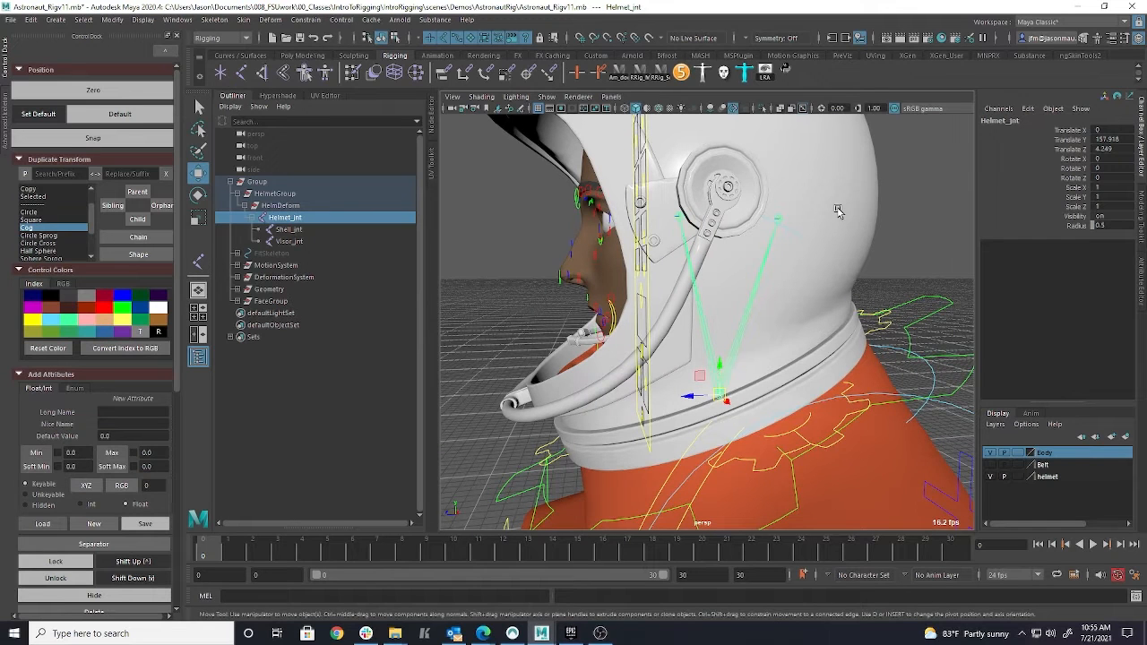
{"action": "left_click", "coordinate": [681, 220]}
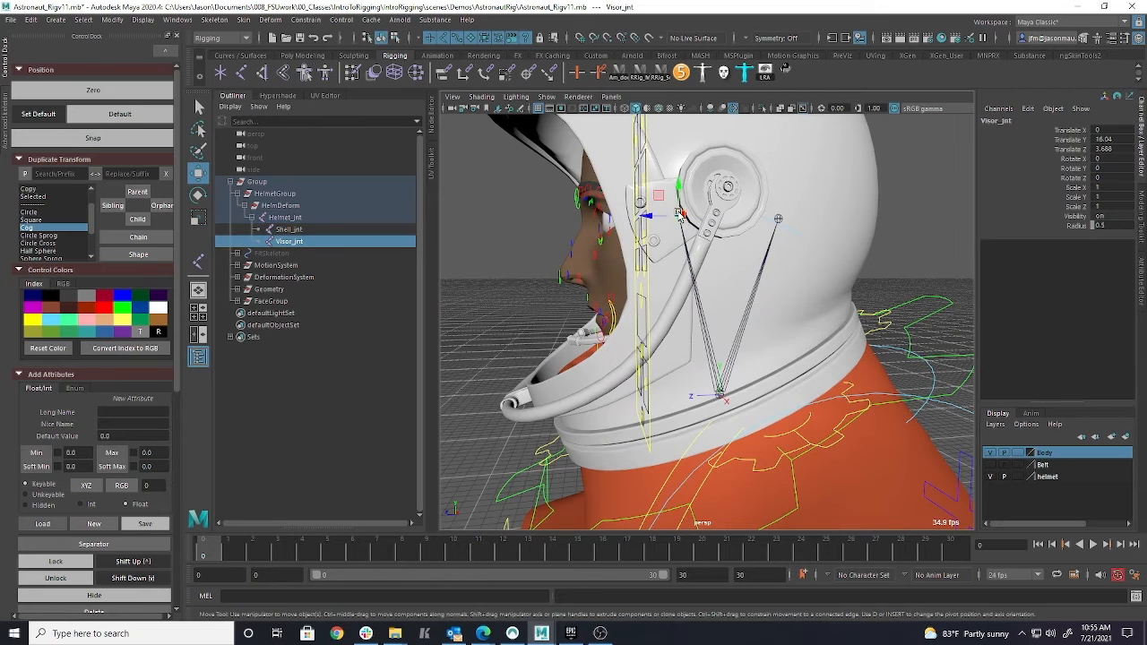
{"action": "left_click", "coordinate": [763, 75]}
{"action": "left_click_drag", "start_coordinate": [664, 223], "coordinate": [691, 247], "text": "alt"}
{"action": "left_click_drag", "start_coordinate": [810, 382], "coordinate": [699, 310], "text": "alt"}
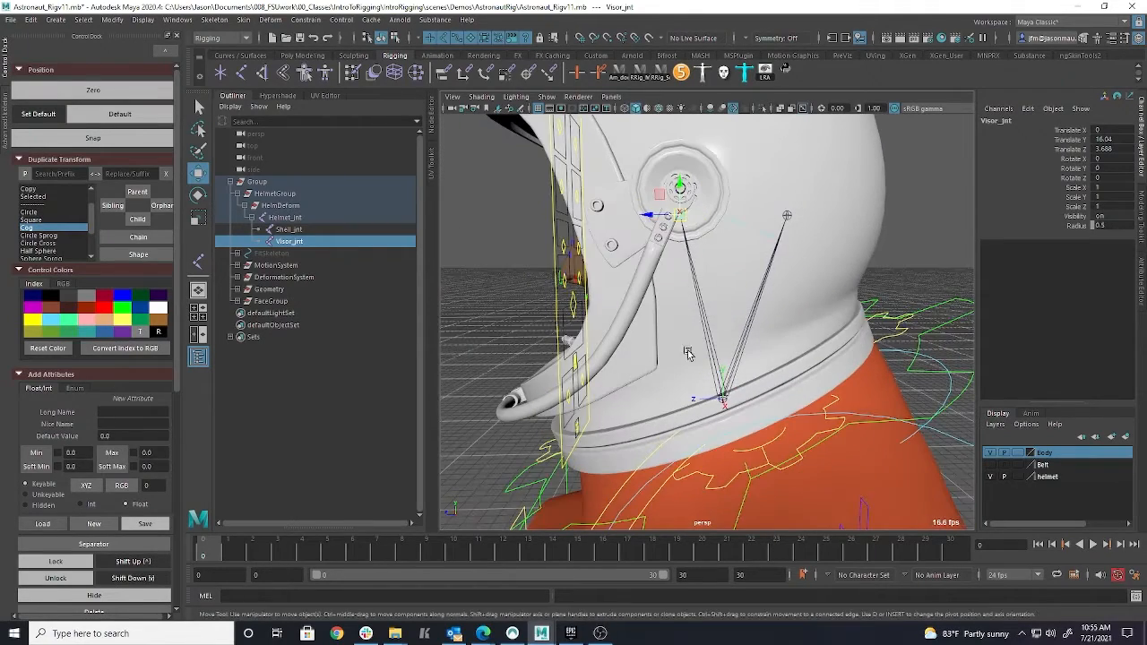
- Create an unparented Circle Sprog control from Helmet_jnt
{"action": "left_click", "coordinate": [285, 217]}
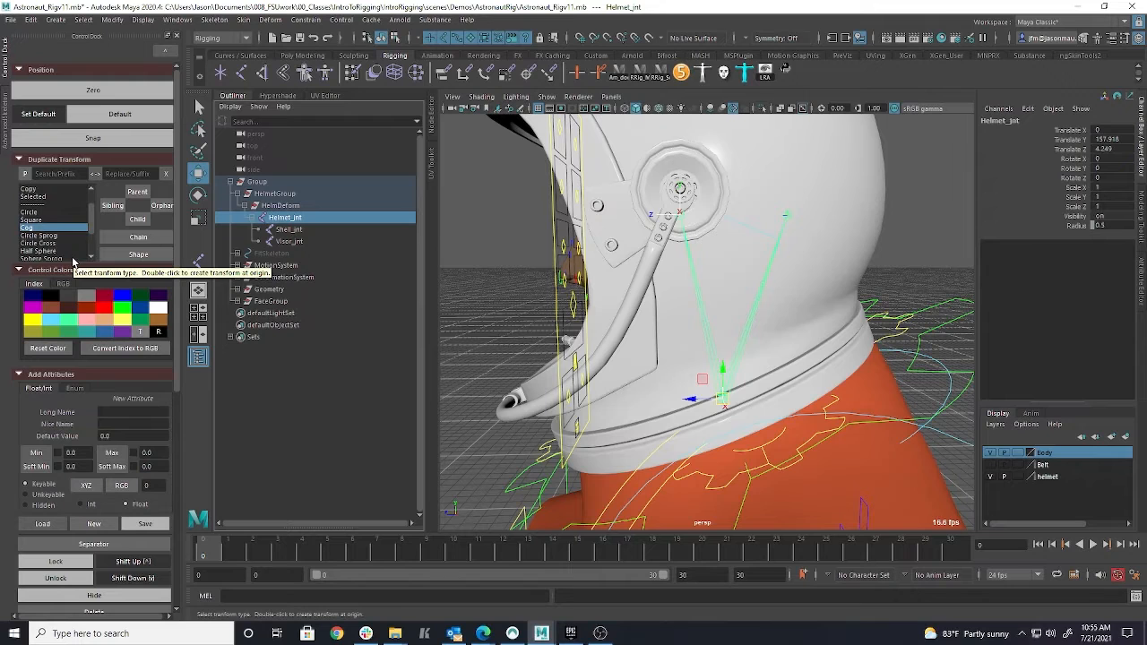
{"action": "scroll", "coordinate": [76, 259], "scroll_direction": "down", "scroll_amount": 1}
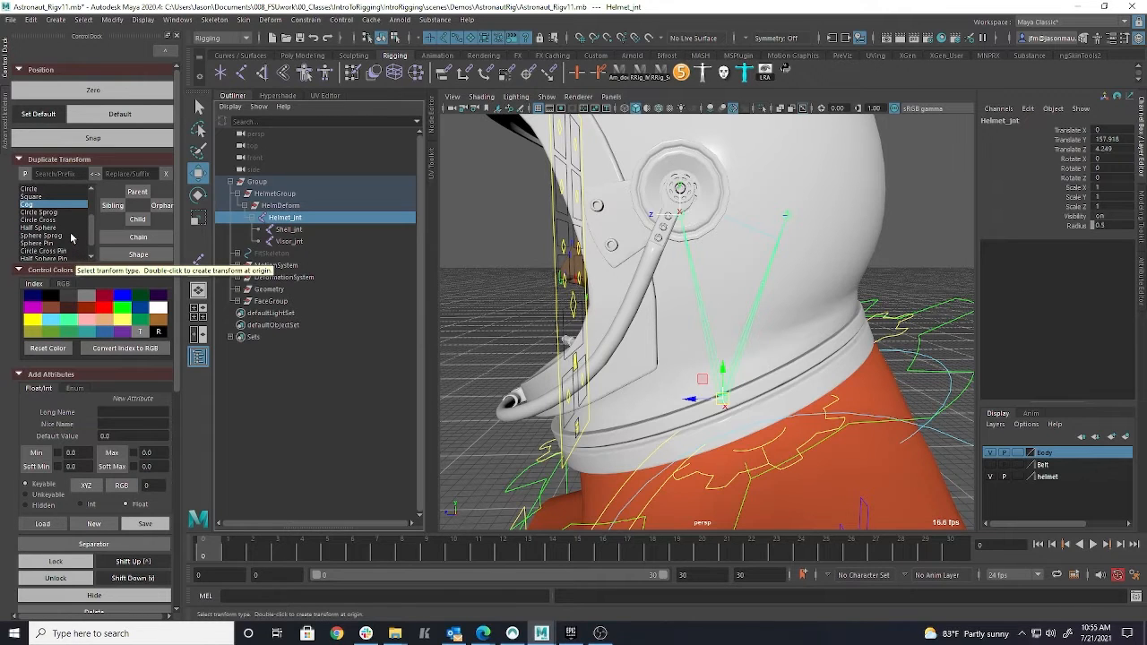
{"action": "scroll", "coordinate": [71, 238], "scroll_direction": "up", "scroll_amount": 1}
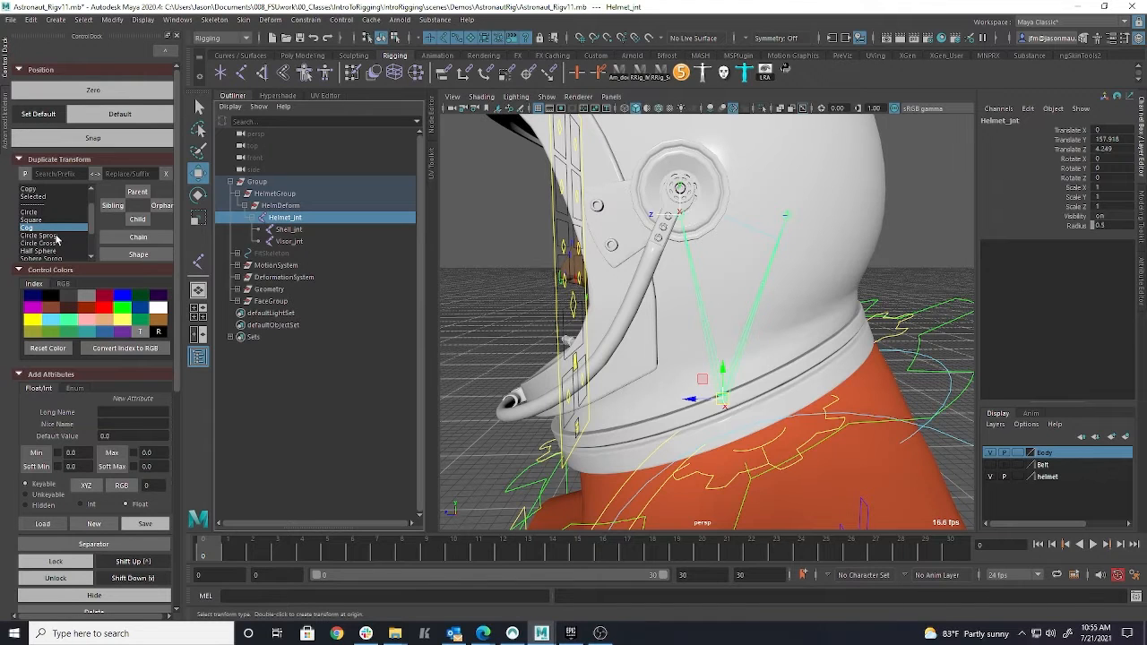
{"action": "left_click", "coordinate": [54, 236]}
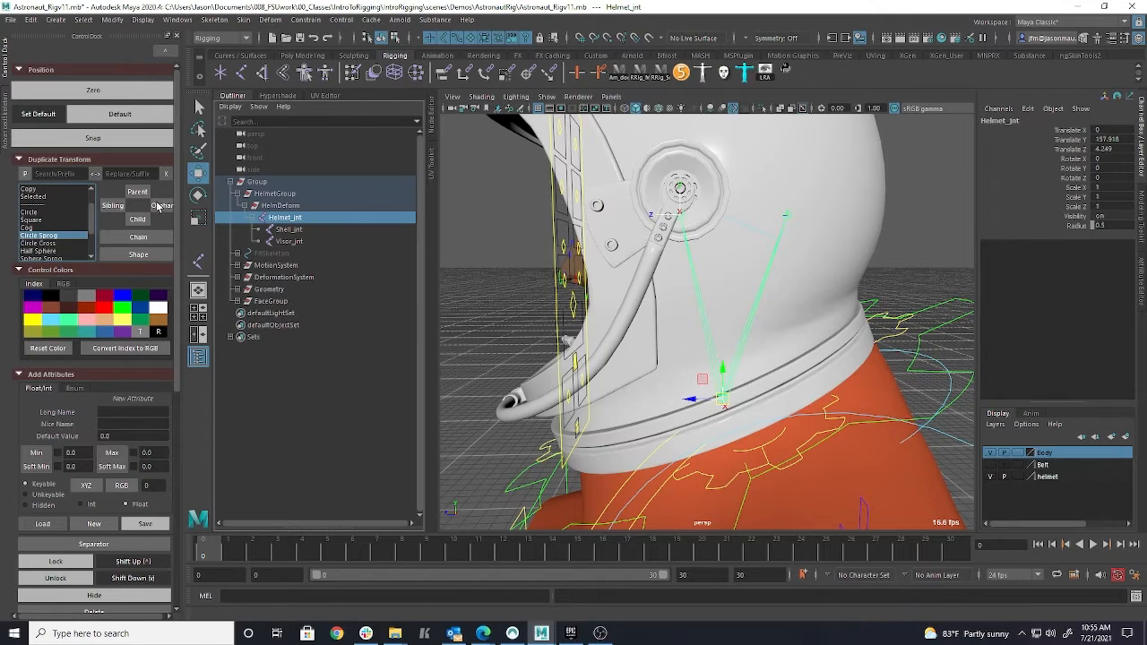
{"action": "left_click", "coordinate": [161, 206]}
{"action": "right_click_drag", "start_coordinate": [786, 364], "coordinate": [632, 357], "text": "alt"}
{"action": "left_click_drag", "start_coordinate": [632, 356], "coordinate": [754, 350], "text": "alt"}
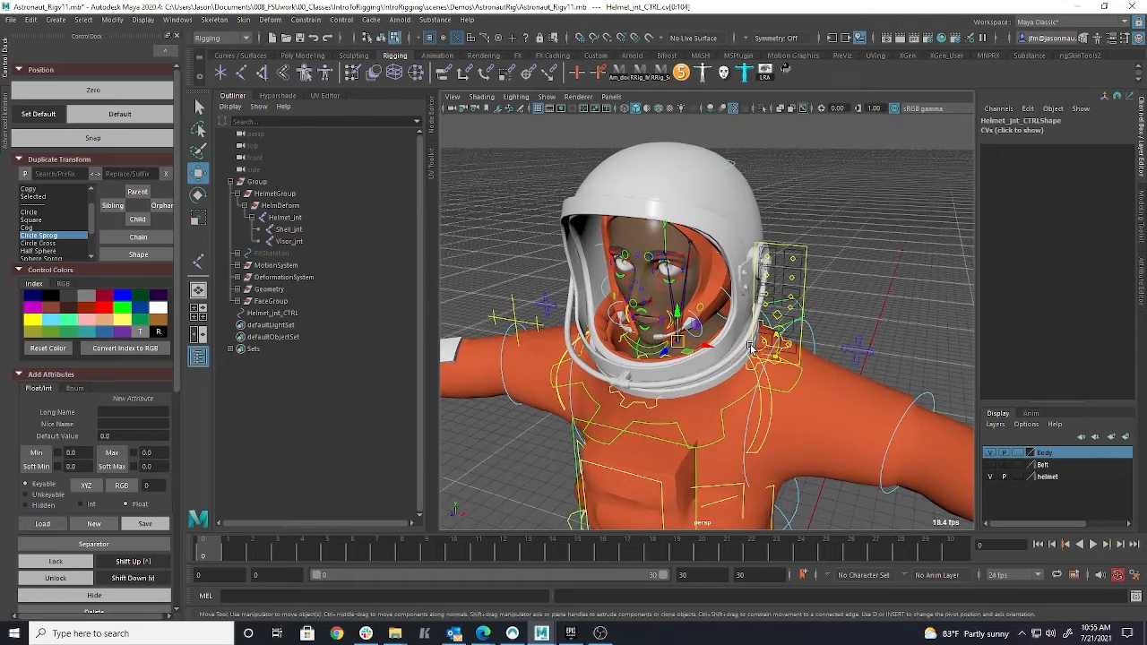
- Resize the helmet control's vertices and raise them to a ring above the helmet, then return to object selection
{"action": "key", "text": "r"}
{"action": "left_click_drag", "start_coordinate": [681, 350], "coordinate": [710, 364]}
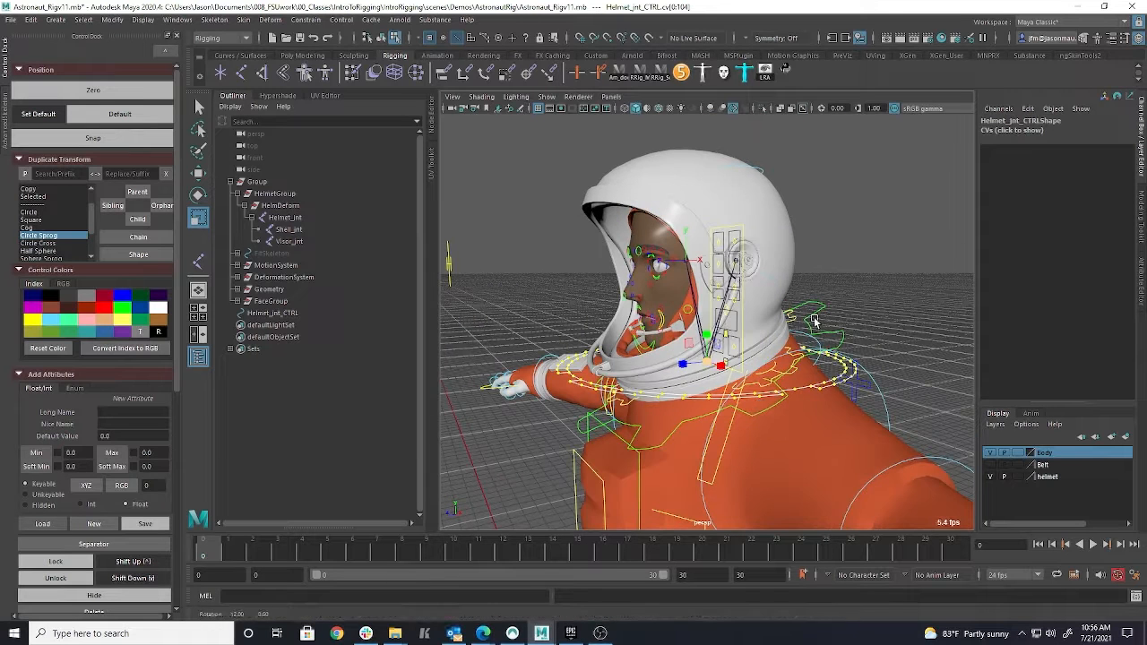
{"action": "key", "text": "w"}
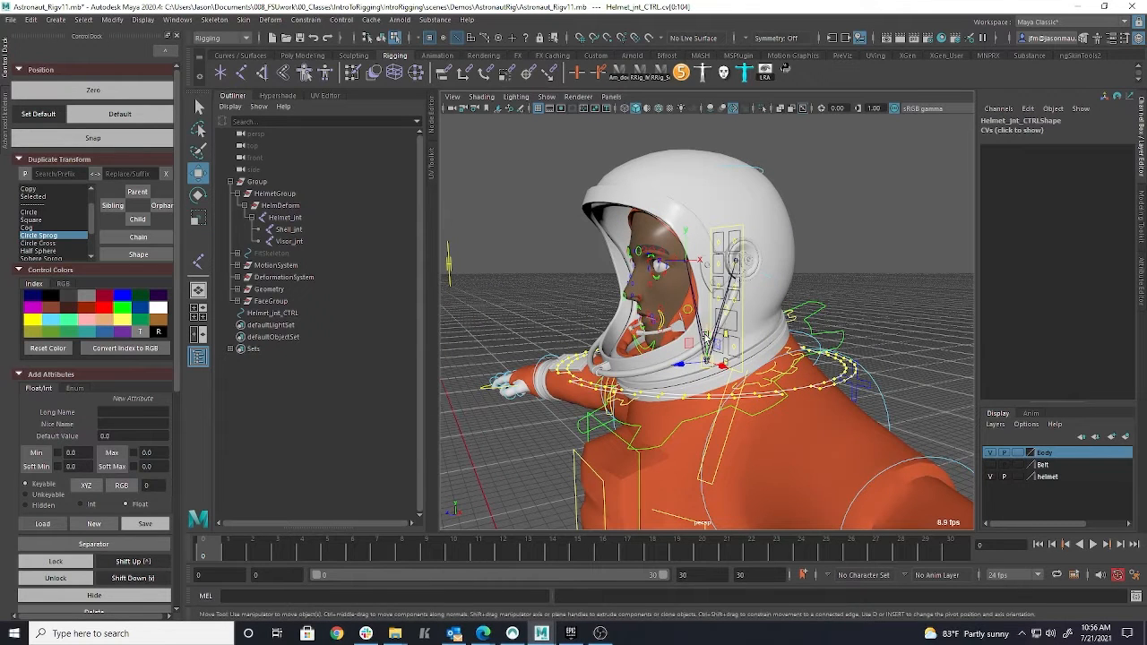
{"action": "left_click_drag", "start_coordinate": [707, 363], "coordinate": [730, 276]}
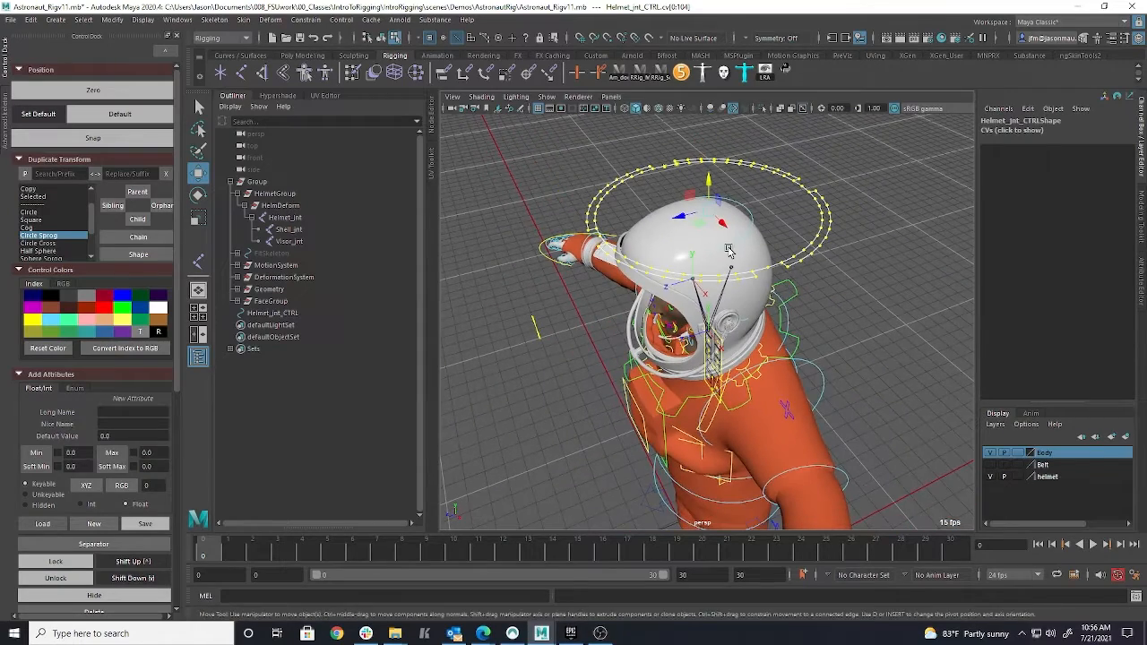
{"action": "key", "text": "r"}
{"action": "left_click_drag", "start_coordinate": [705, 215], "coordinate": [778, 222]}
{"action": "left_click", "coordinate": [855, 243]}
{"action": "right_click_drag", "start_coordinate": [776, 220], "coordinate": [769, 179]}
{"action": "left_click_drag", "start_coordinate": [768, 179], "coordinate": [832, 261], "text": "alt"}
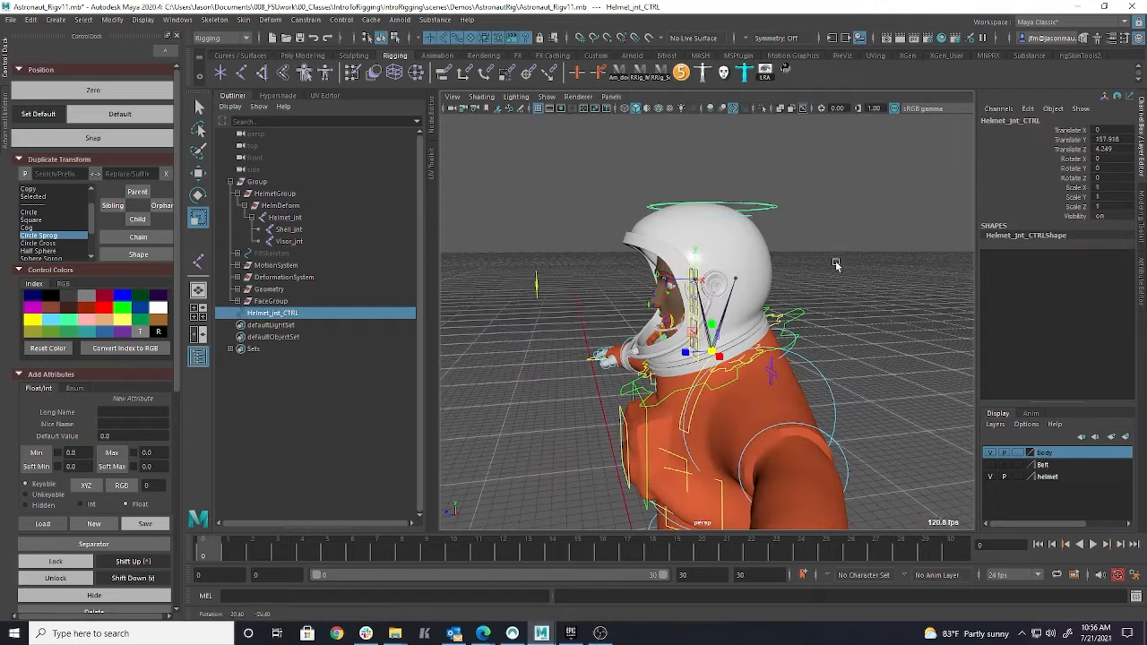
- Create an unparented Half Sphere control from Visor_jnt and move its vertices in front of the visor
{"action": "left_click", "coordinate": [289, 242]}
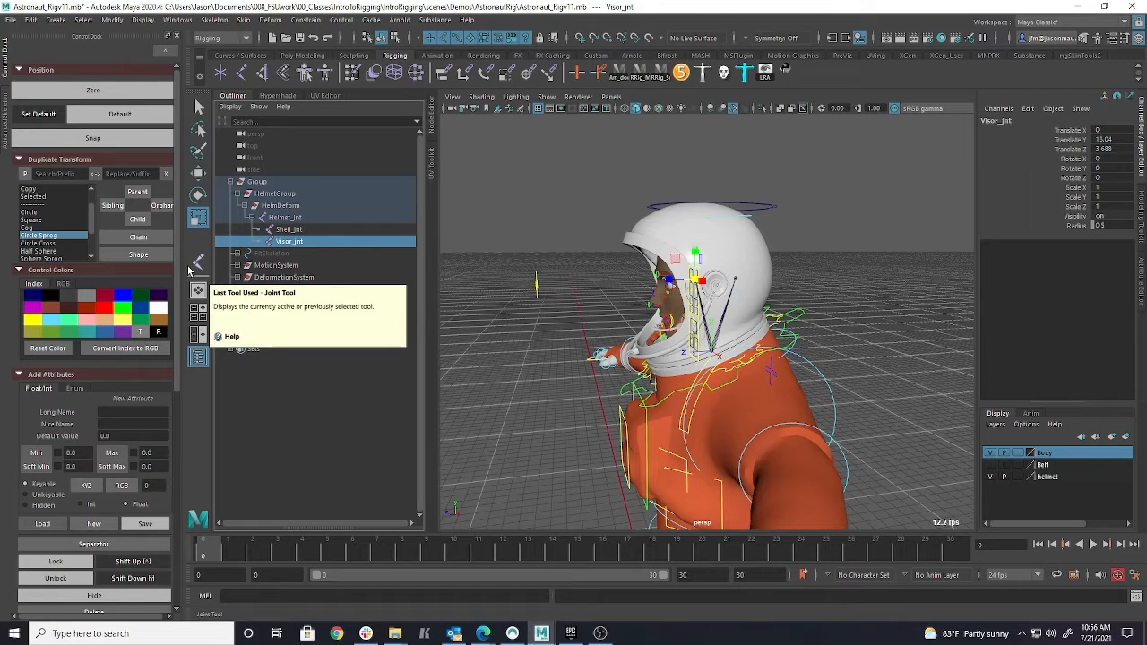
{"action": "left_click", "coordinate": [54, 251]}
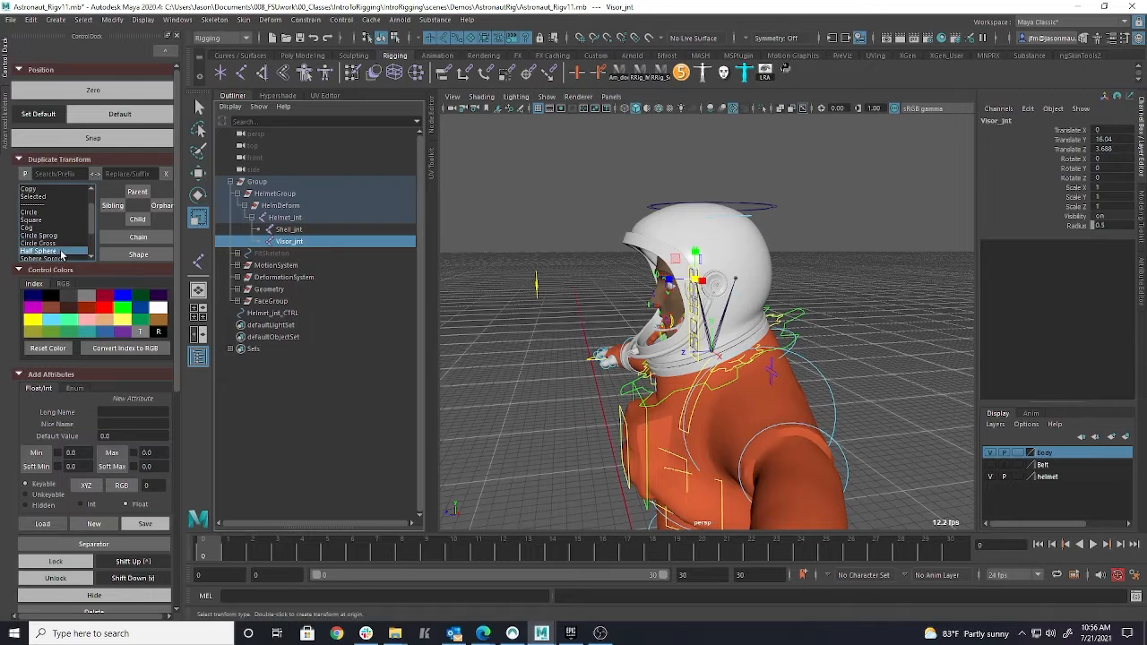
{"action": "left_click", "coordinate": [162, 205]}
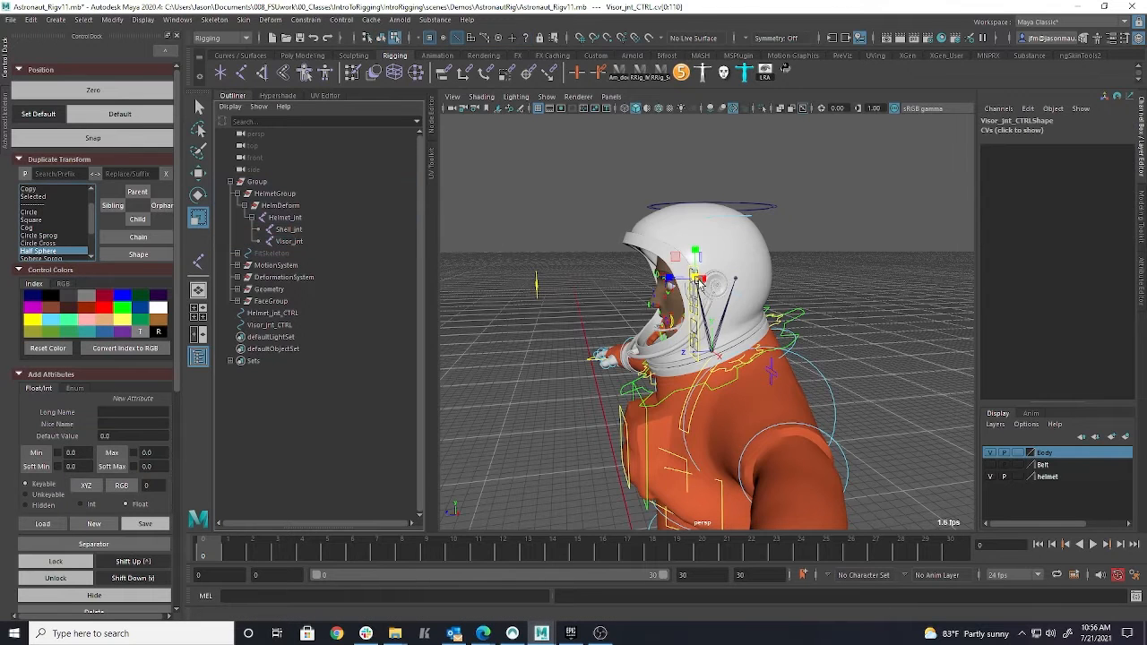
{"action": "left_click_drag", "start_coordinate": [696, 279], "coordinate": [591, 283]}
{"action": "key", "text": "w"}
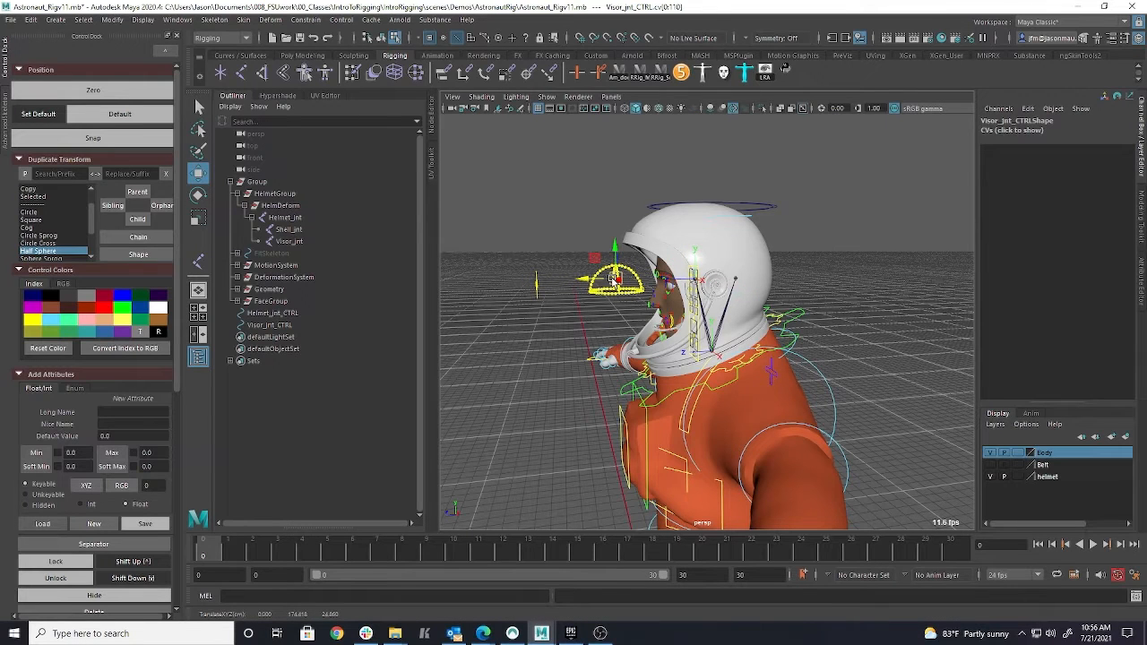
- Rotate the visor control's half-sphere shape to face forward and lower it to the helmet's chin
{"action": "key", "text": "r"}
{"action": "key", "text": "e"}
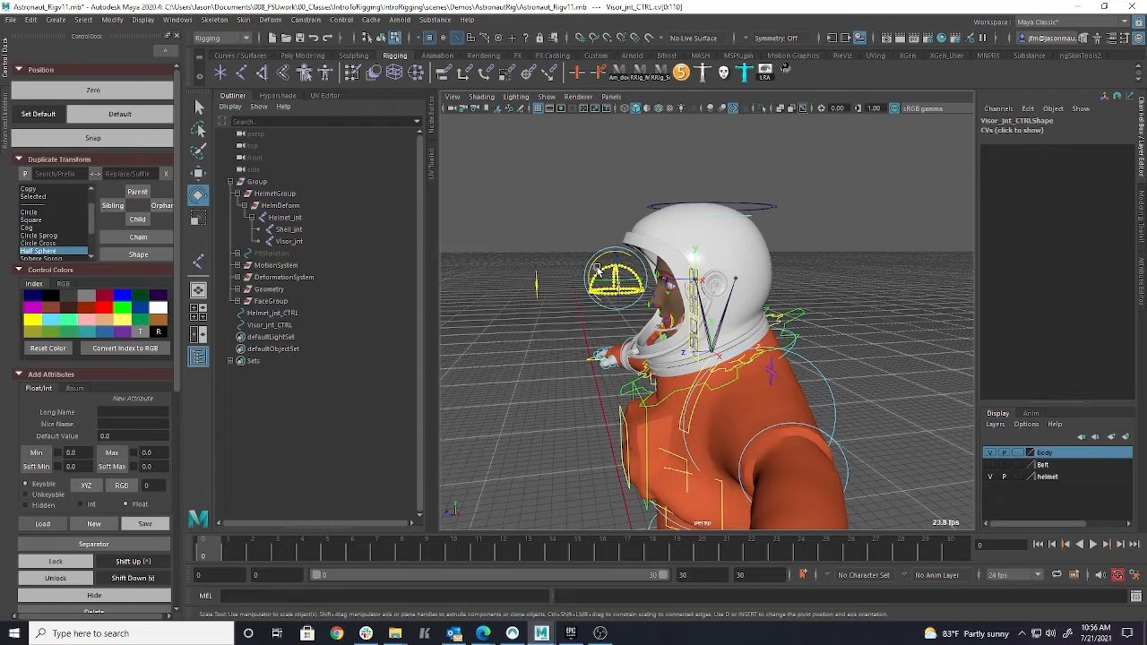
{"action": "left_click_drag", "start_coordinate": [601, 258], "coordinate": [576, 356]}
{"action": "key", "text": "w"}
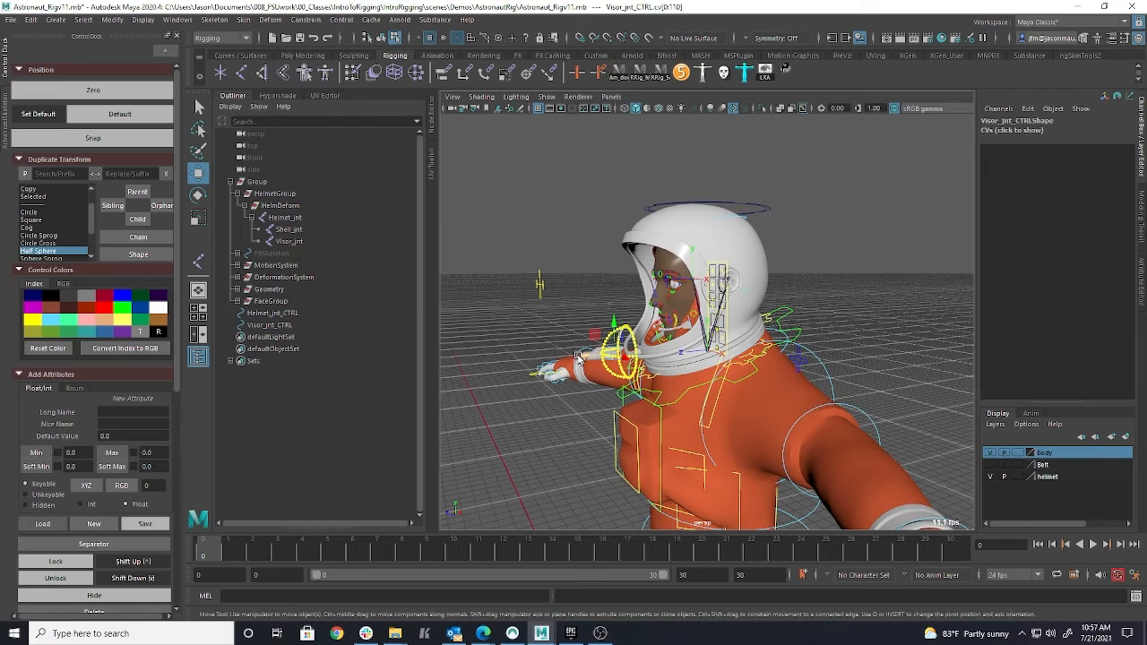
{"action": "key", "text": "e"}
{"action": "key", "text": "r"}
- Flatten the visor control's half-sphere shape front to back and return to object selection
{"action": "mouse_move", "coordinate": [618, 353]}
{"action": "left_mouse_down"}
{"action": "mouse_move", "coordinate": [607, 353]}
{"action": "mouse_move", "coordinate": [674, 360]}
{"action": "mouse_move", "coordinate": [617, 358]}
{"action": "left_mouse_up"}
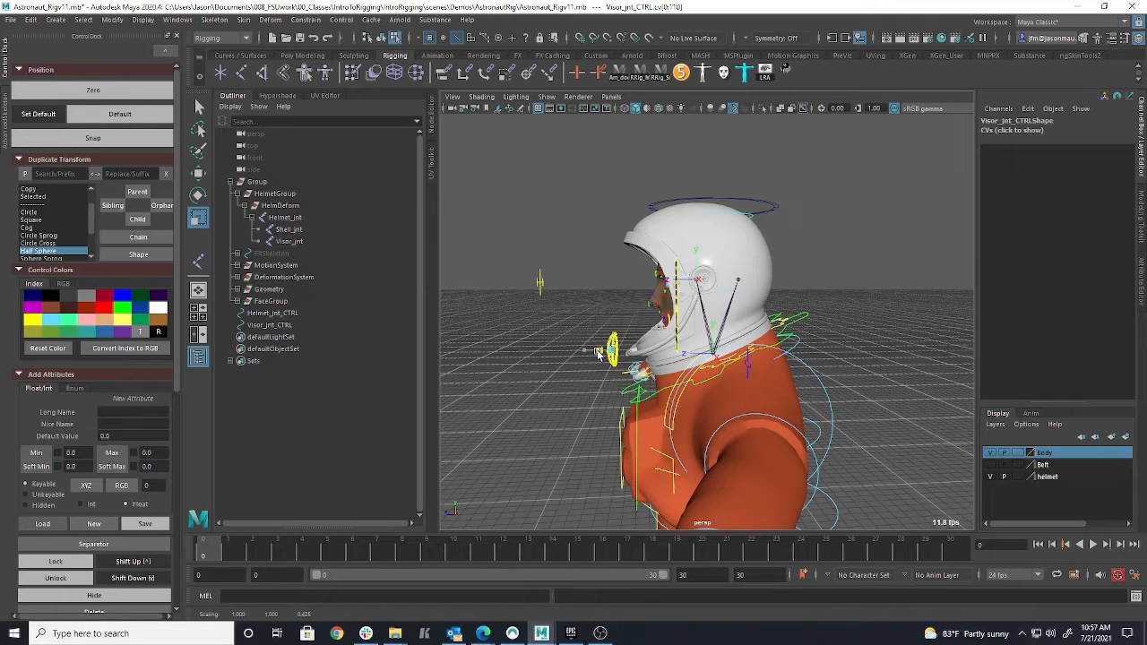
{"action": "left_click_drag", "start_coordinate": [582, 353], "coordinate": [584, 300]}
{"action": "left_click", "coordinate": [573, 299]}
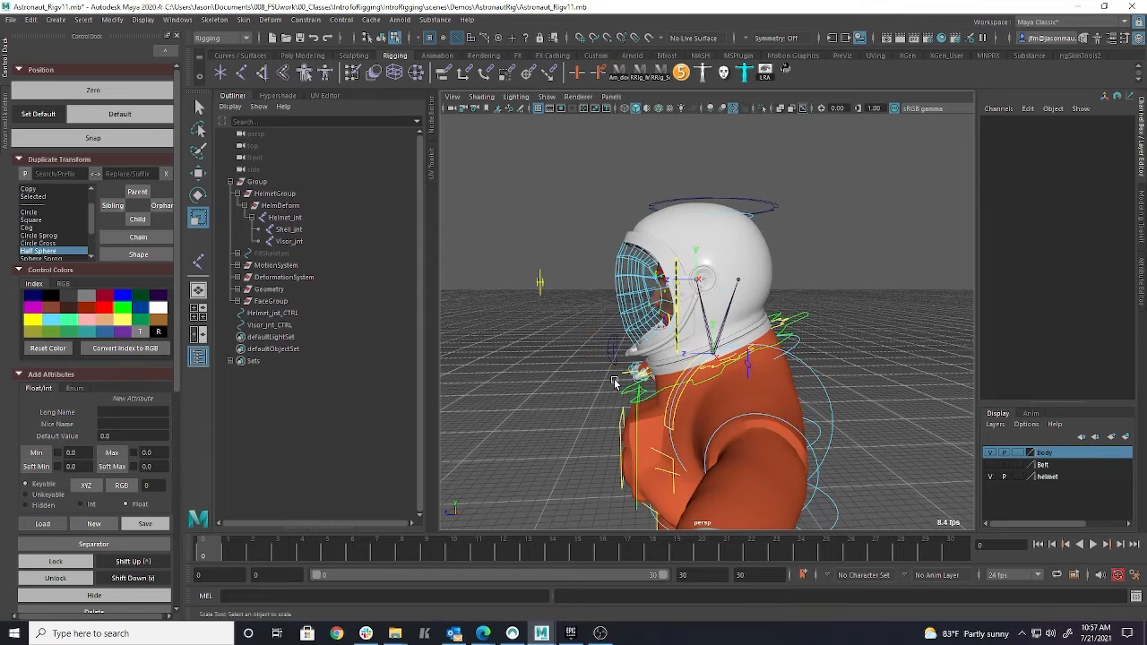
{"action": "mouse_move", "coordinate": [564, 330]}
{"action": "right_mouse_down"}
{"action": "mouse_move", "coordinate": [578, 316]}
{"action": "mouse_move", "coordinate": [572, 336]}
{"action": "right_mouse_up"}
{"action": "mouse_move", "coordinate": [571, 336]}
{"action": "left_mouse_down", "text": "alt"}
{"action": "mouse_move", "coordinate": [627, 345]}
{"action": "mouse_move", "coordinate": [575, 351]}
{"action": "left_mouse_up", "text": "alt"}
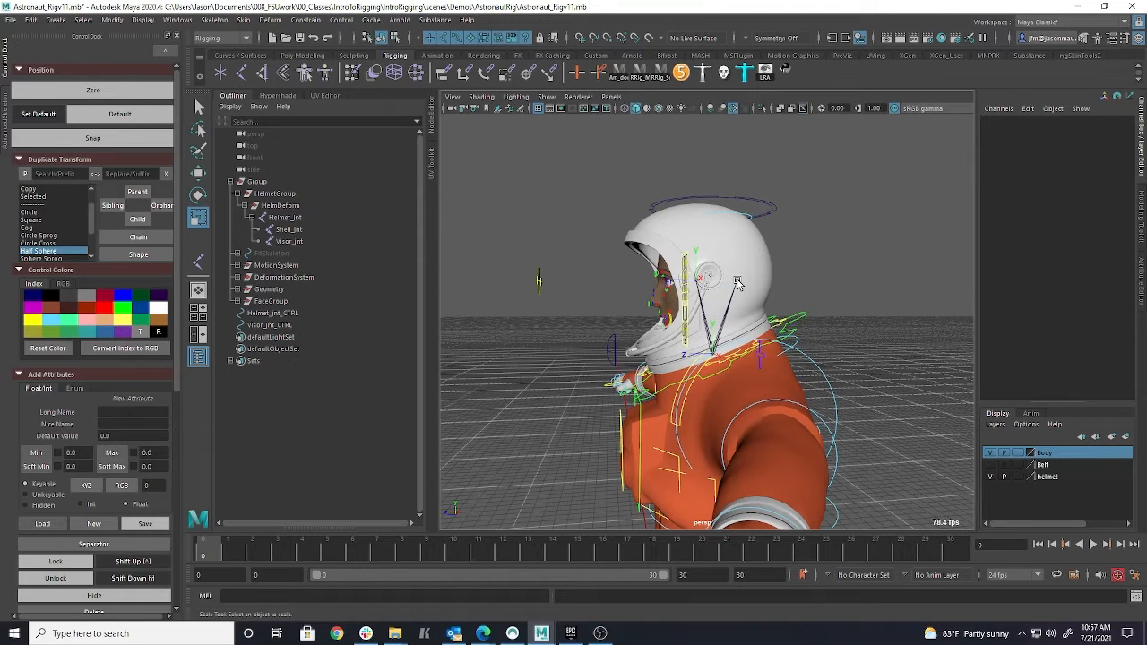
- Color the visor control yellow and the helmet control's ring green, then clear the selection
{"action": "left_click_drag", "start_coordinate": [736, 274], "coordinate": [710, 284], "text": "alt"}
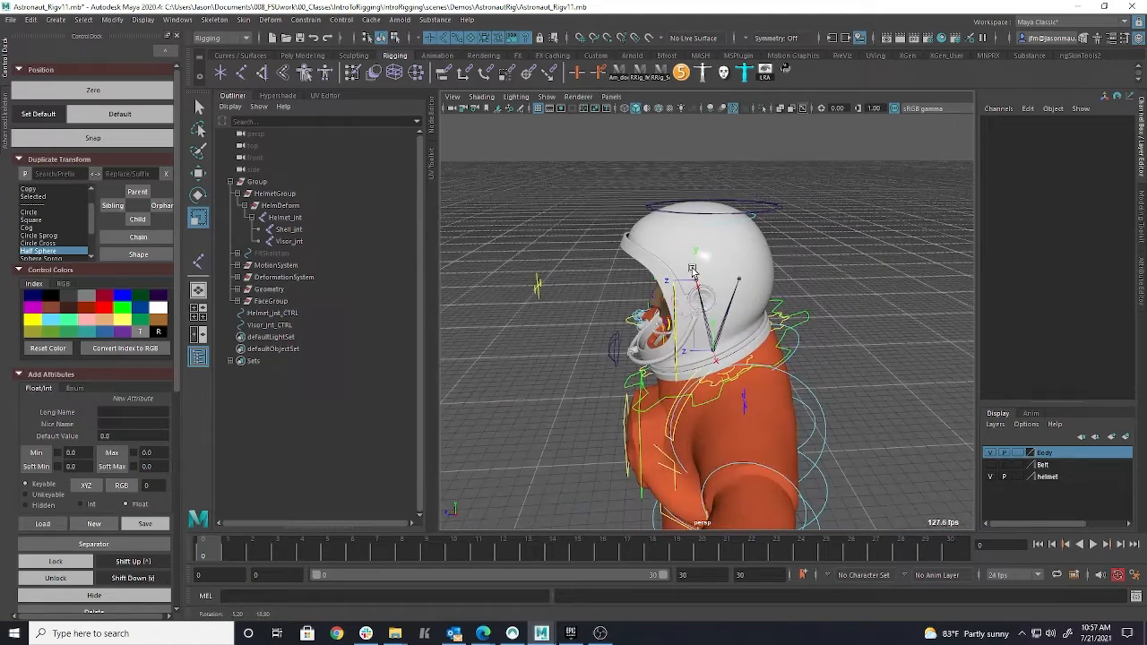
{"action": "scroll", "coordinate": [712, 302], "scroll_direction": "up", "scroll_amount": 4}
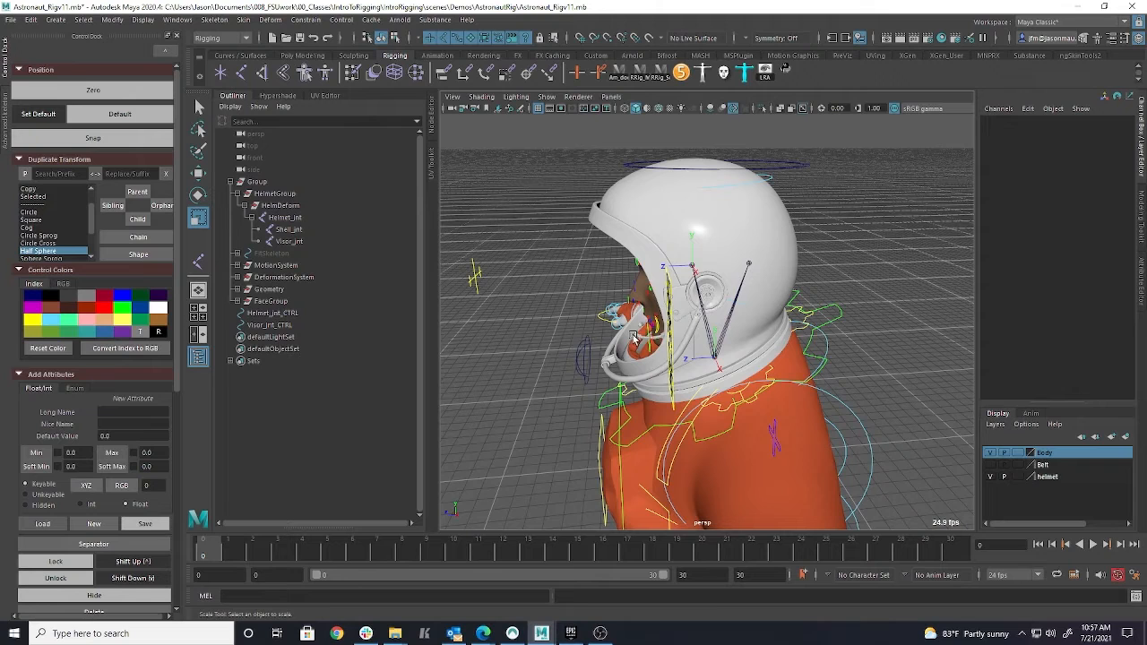
{"action": "left_click", "coordinate": [592, 357]}
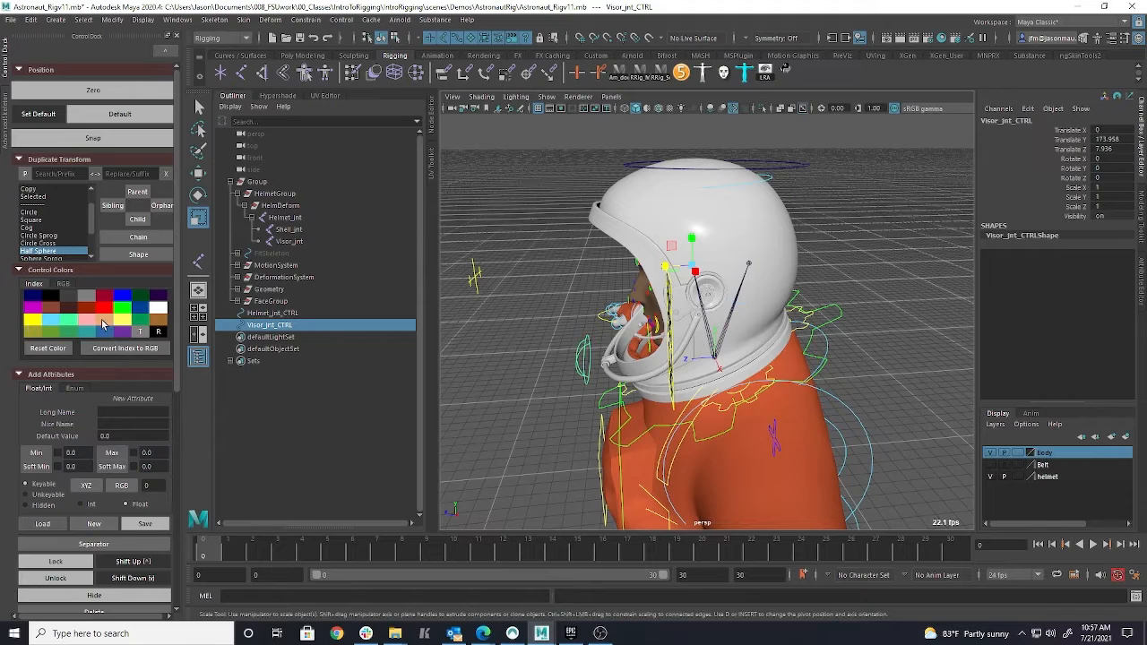
{"action": "left_click", "coordinate": [33, 322]}
{"action": "left_click", "coordinate": [808, 167]}
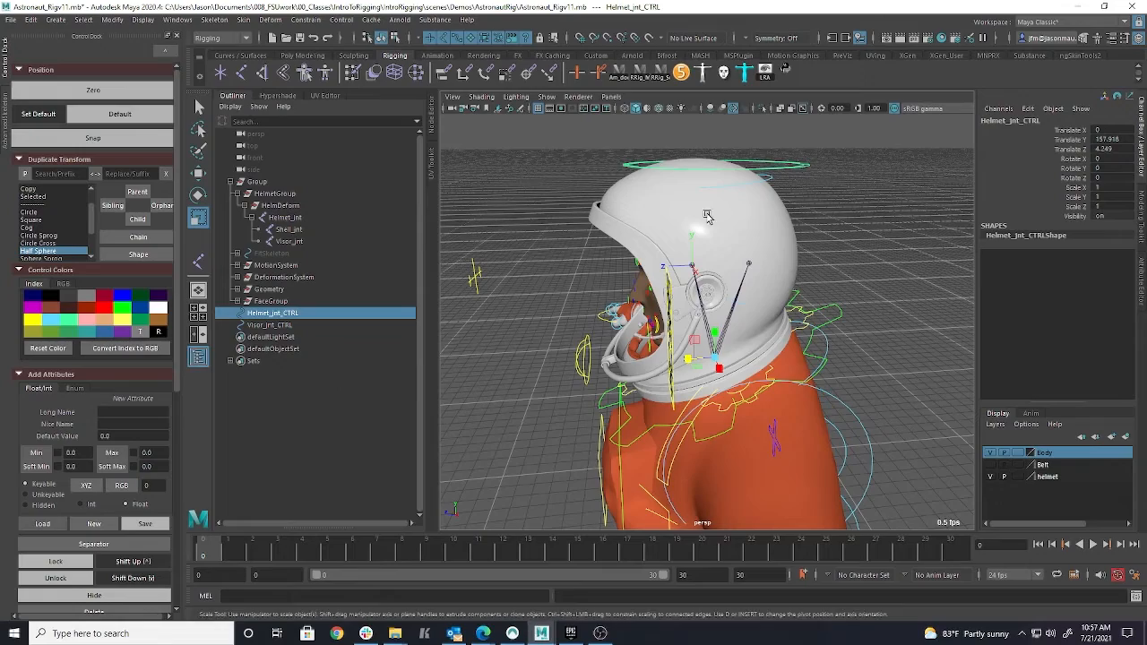
{"action": "left_click", "coordinate": [123, 314]}
{"action": "left_click", "coordinate": [534, 419]}
{"action": "left_click_drag", "start_coordinate": [533, 418], "coordinate": [528, 385], "text": "alt"}
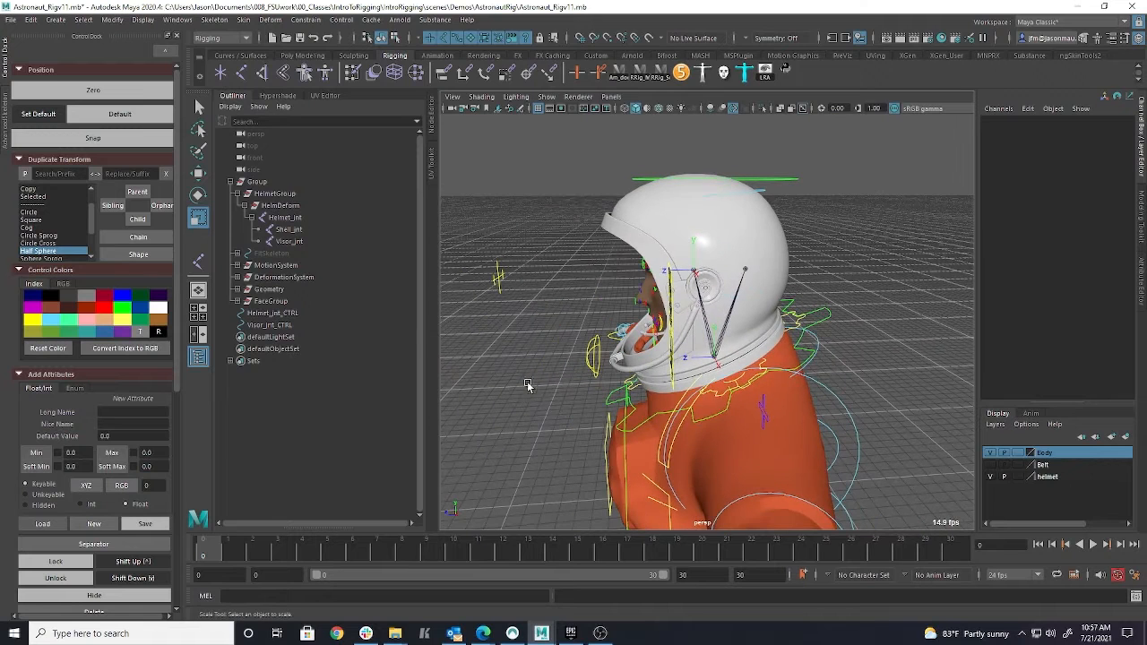
- Parent Visor_jnt_CTRL under Helmet_jnt_CTRL and place the helmet control in a new group
{"action": "left_click", "coordinate": [271, 325]}
{"action": "middle_click_drag", "start_coordinate": [279, 328], "coordinate": [301, 318]}
{"action": "left_click", "coordinate": [230, 314]}
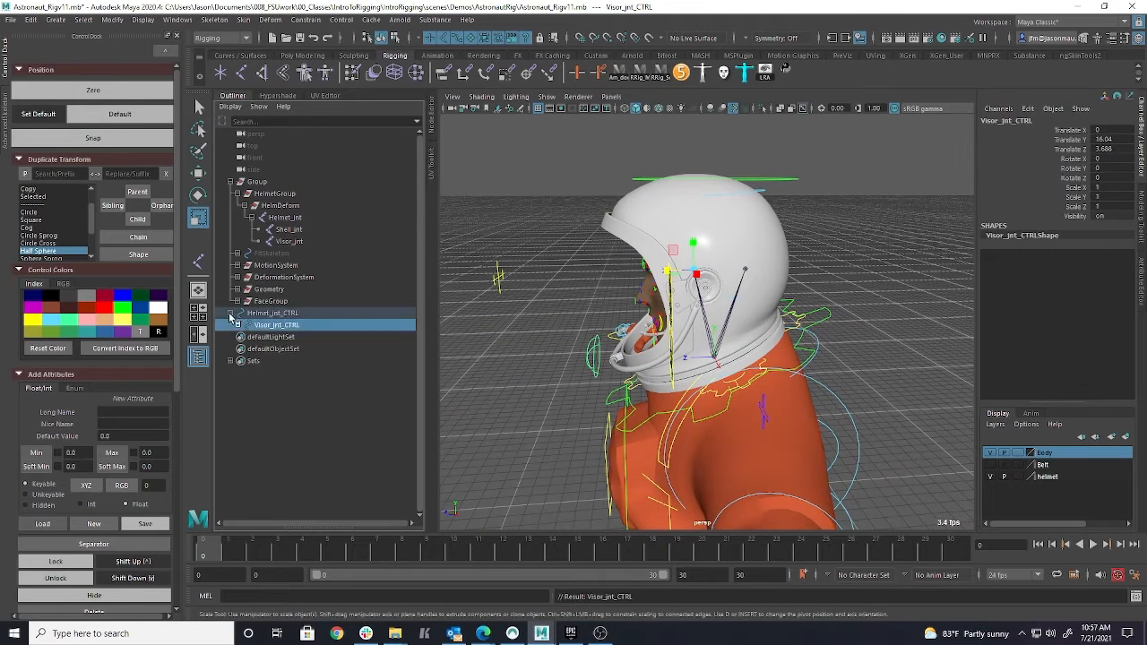
{"action": "left_click", "coordinate": [272, 314]}
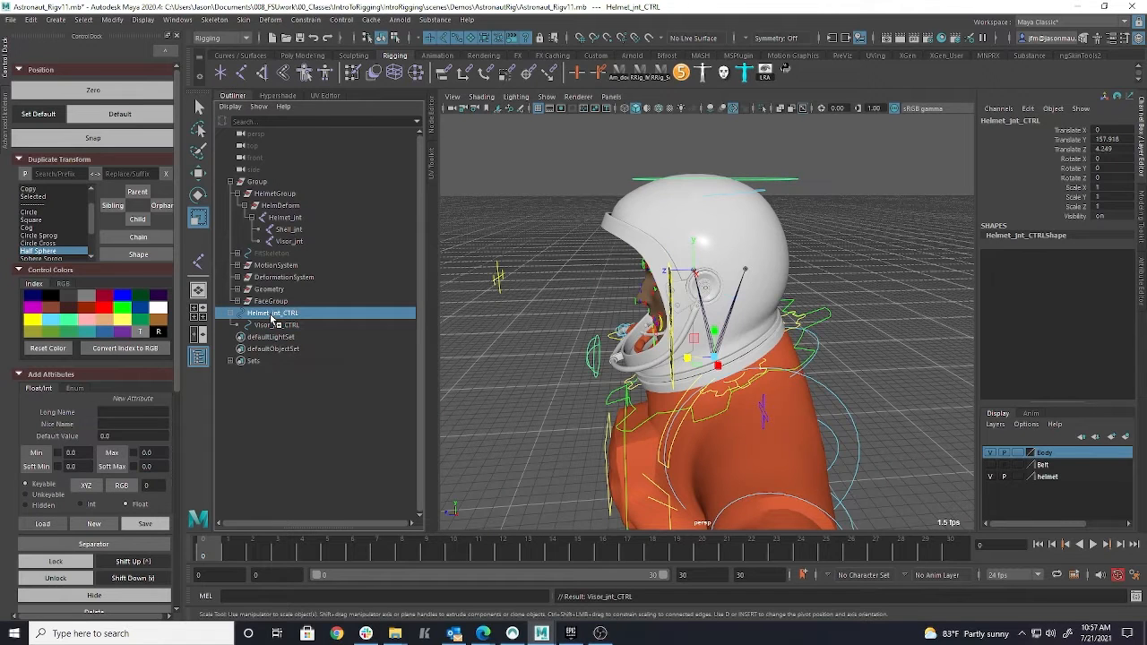
{"action": "key", "text": "ctrl+g"}
{"action": "left_click", "coordinate": [234, 315]}
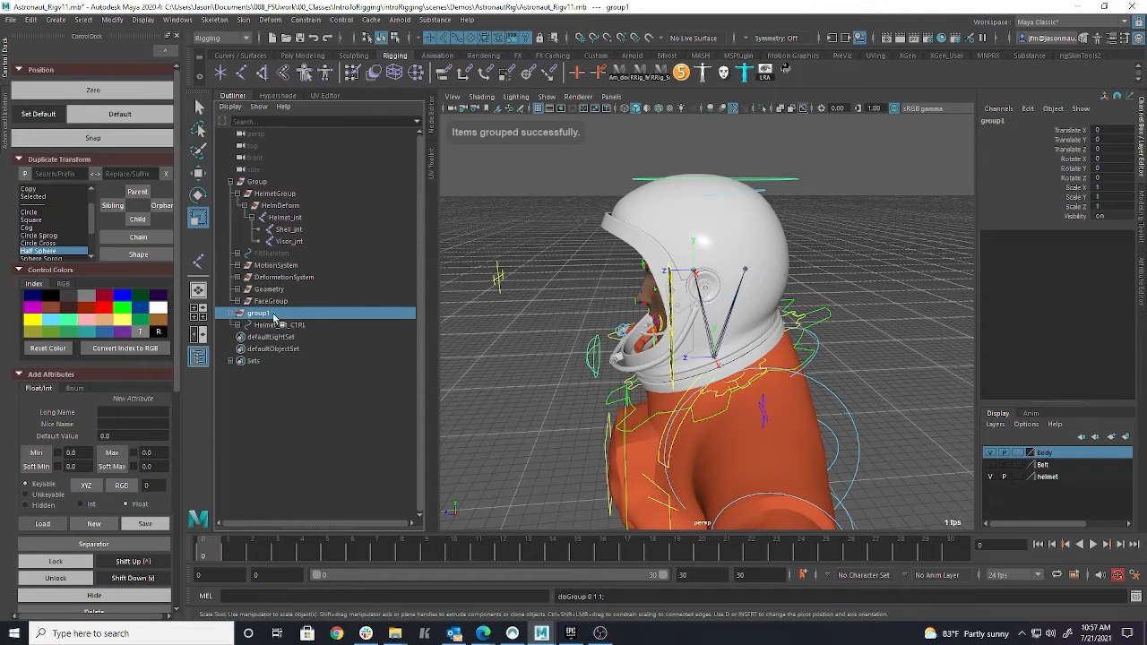
{"action": "left_click", "coordinate": [236, 324]}
- Freeze the transformations of Helmet_jnt_CTRL and Visor_jnt_CTRL
{"action": "left_click", "coordinate": [288, 336]}
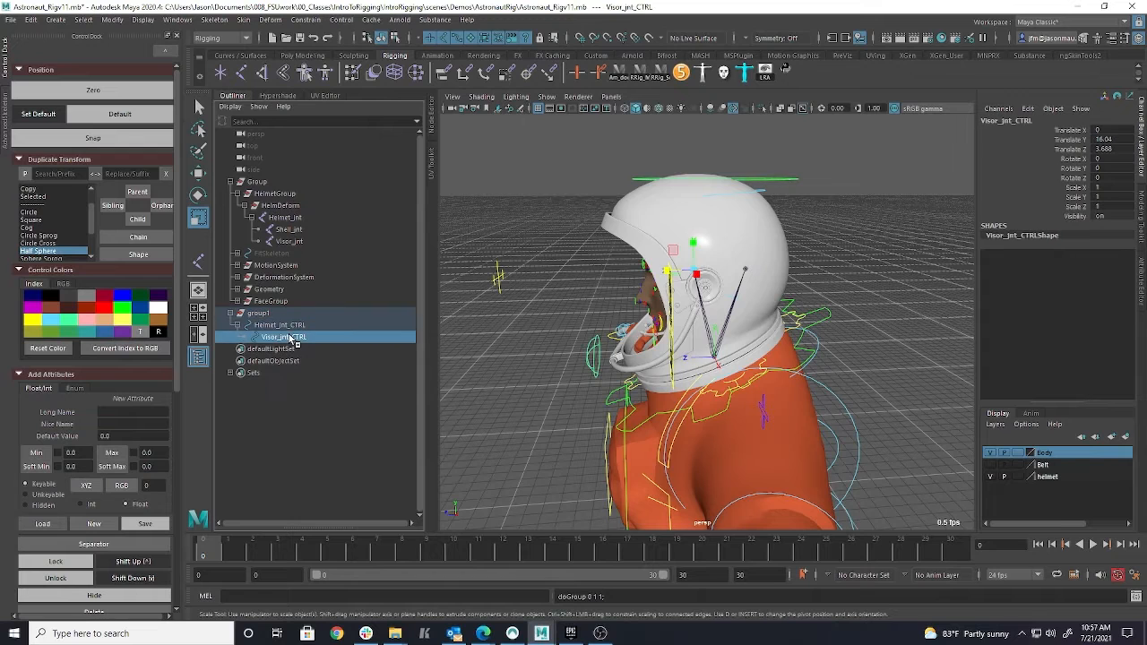
{"action": "left_click", "coordinate": [292, 325]}
{"action": "left_click", "coordinate": [296, 337], "text": "shift"}
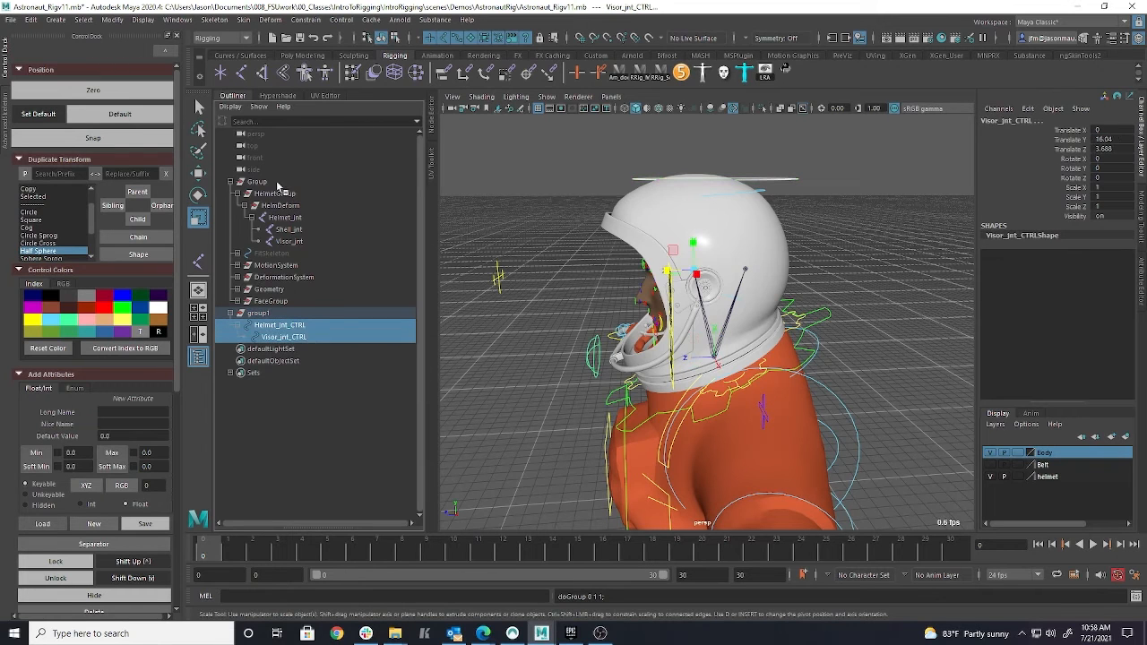
{"action": "left_click", "coordinate": [109, 21]}
{"action": "left_click", "coordinate": [154, 74]}
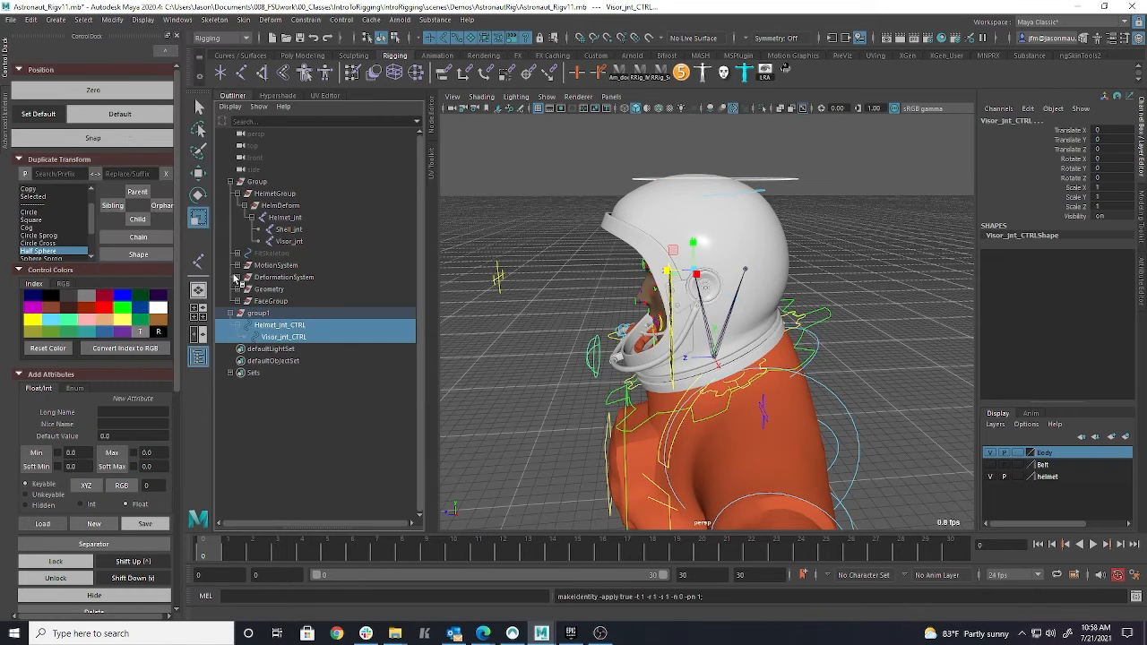
{"action": "left_click", "coordinate": [292, 328]}
{"action": "left_click", "coordinate": [297, 337]}
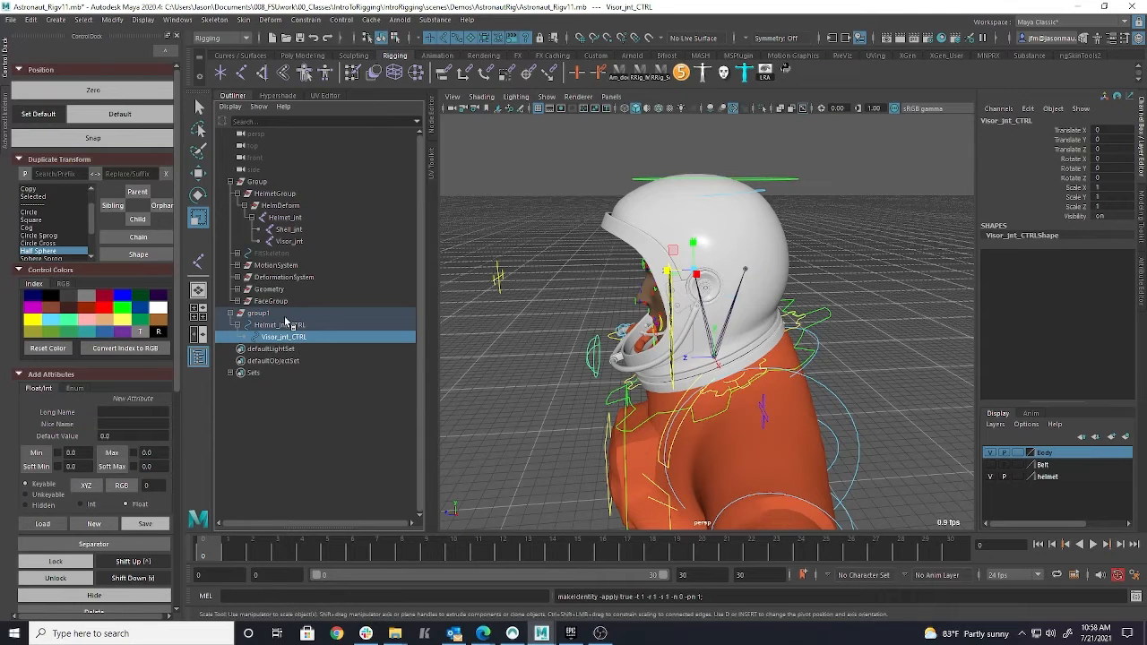
- Move the controls' group into HelmetGroup, rename it Controls, and expand its hierarchy
{"action": "left_click", "coordinate": [284, 316]}
{"action": "left_click_drag", "start_coordinate": [264, 318], "coordinate": [296, 196]}
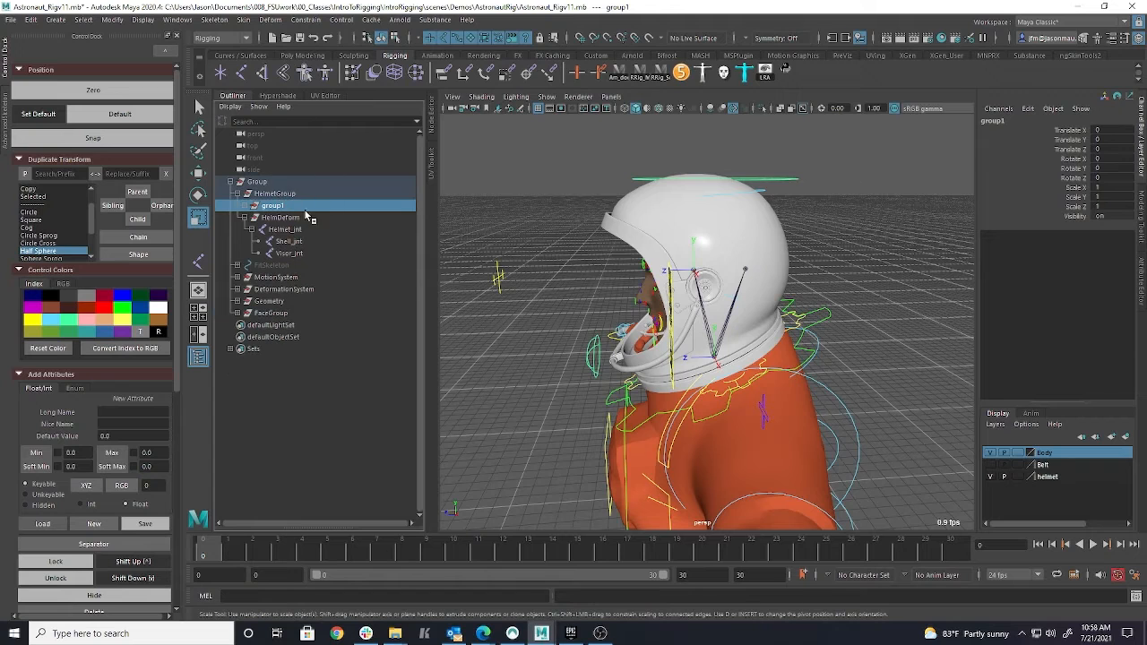
{"action": "double_click", "coordinate": [273, 206]}
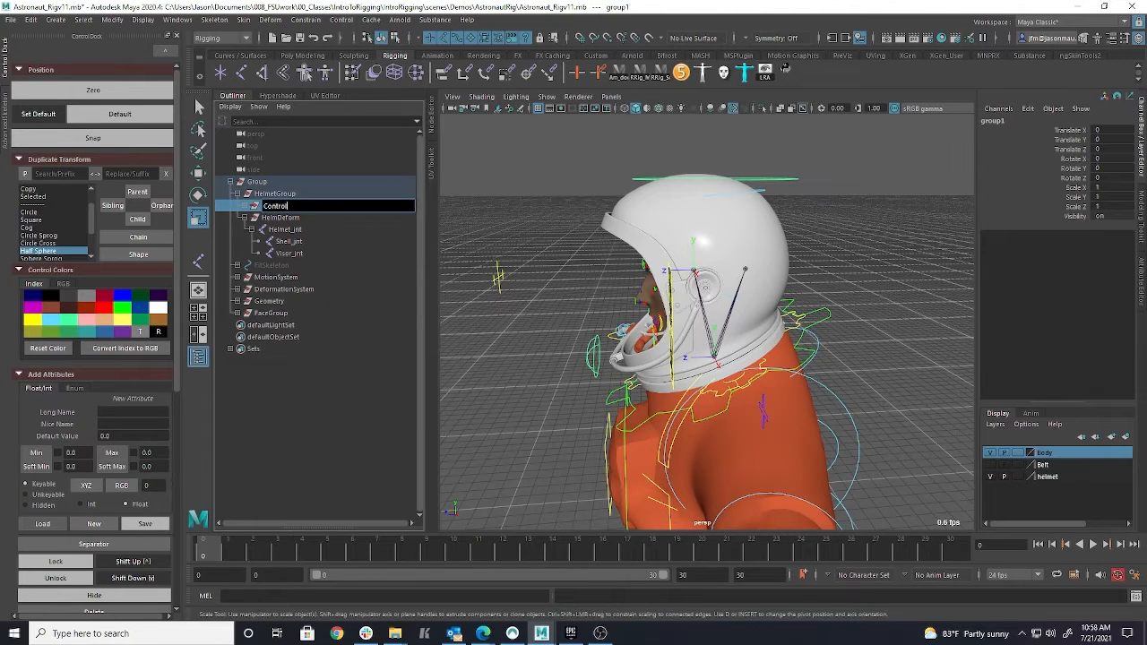
{"action": "type", "text": "Controls"}
{"action": "key", "text": "Return"}
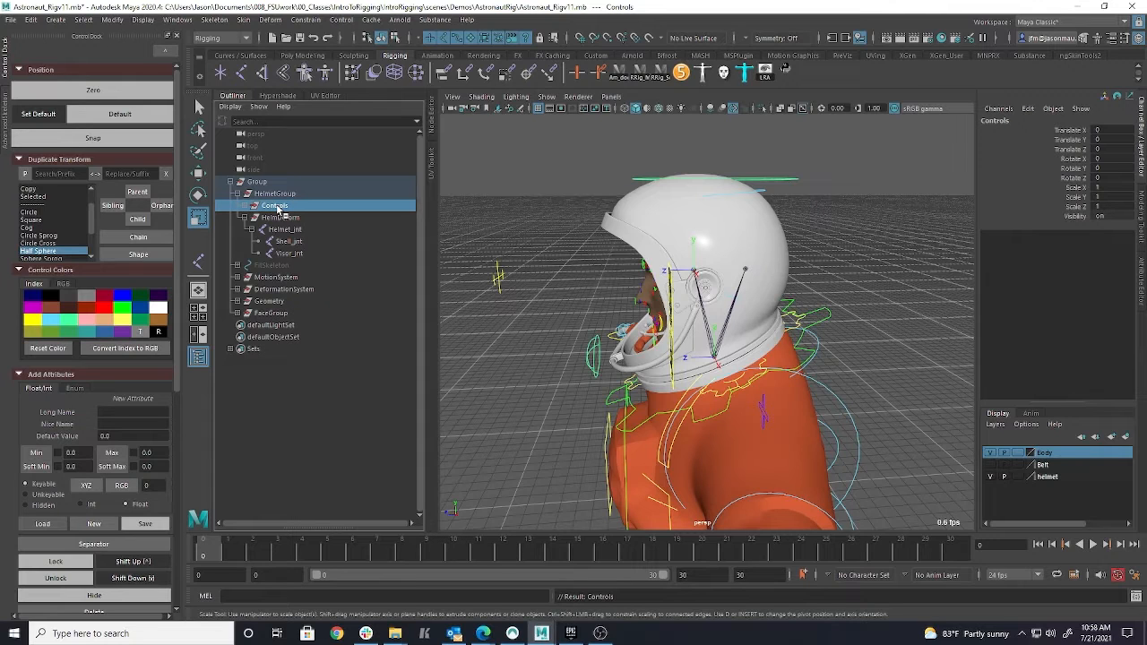
{"action": "left_click", "coordinate": [248, 206]}
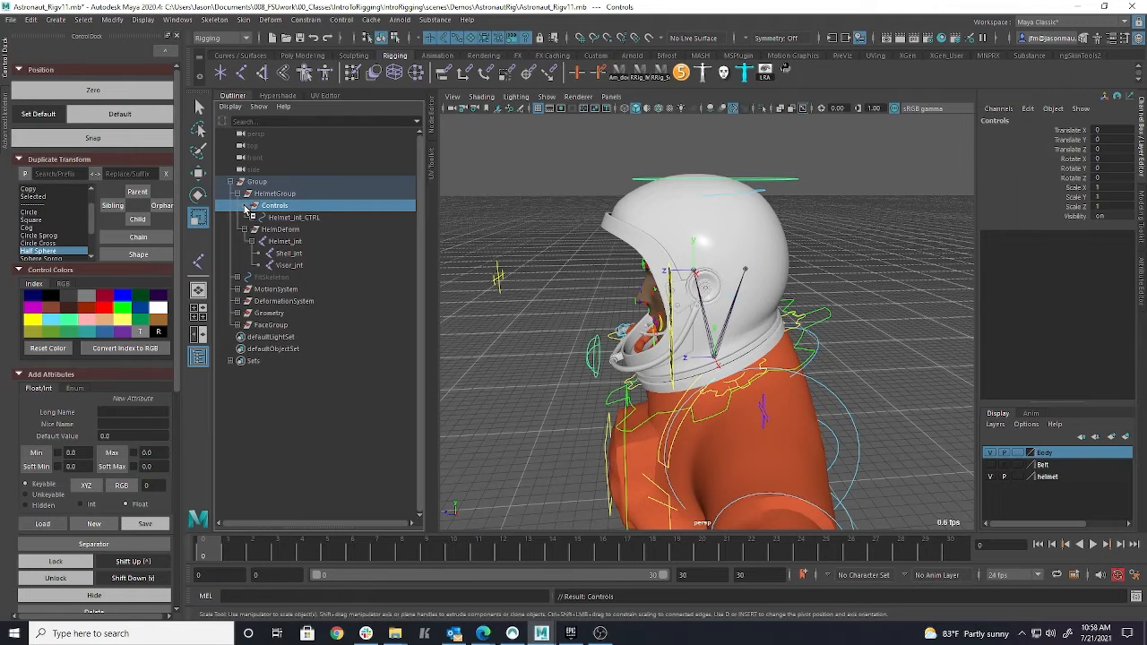
{"action": "left_click", "coordinate": [252, 218]}
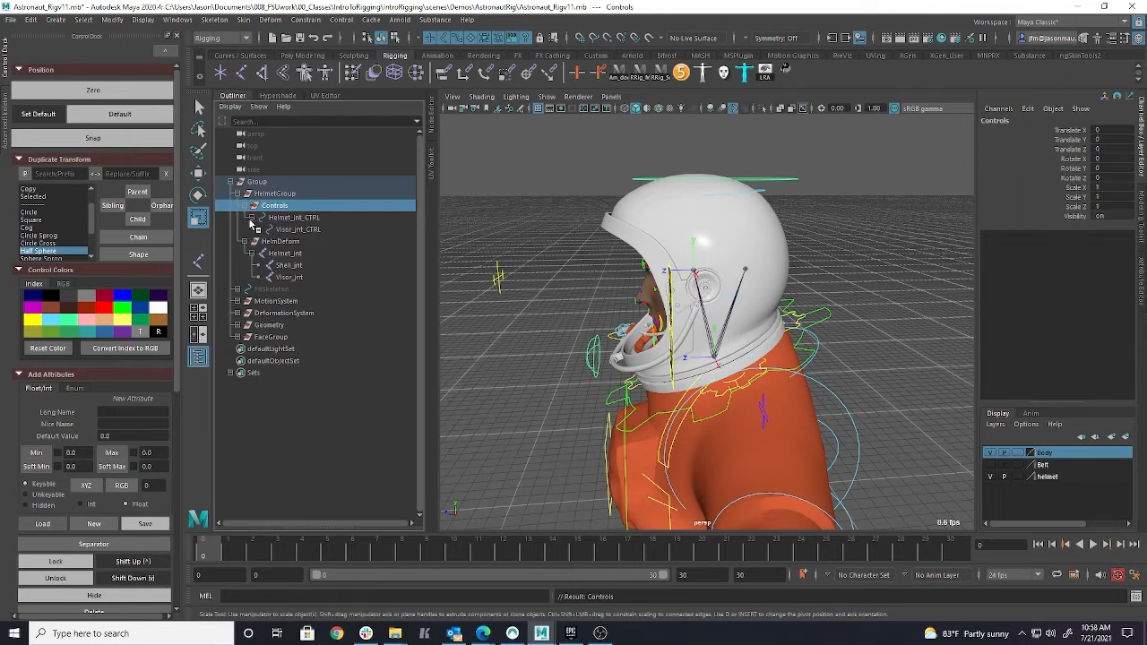
- Parent-constrain Helmet_jnt to Helmet_jnt_CTRL with Maintain offset on and all translate and rotate axes
{"action": "left_click", "coordinate": [329, 219]}
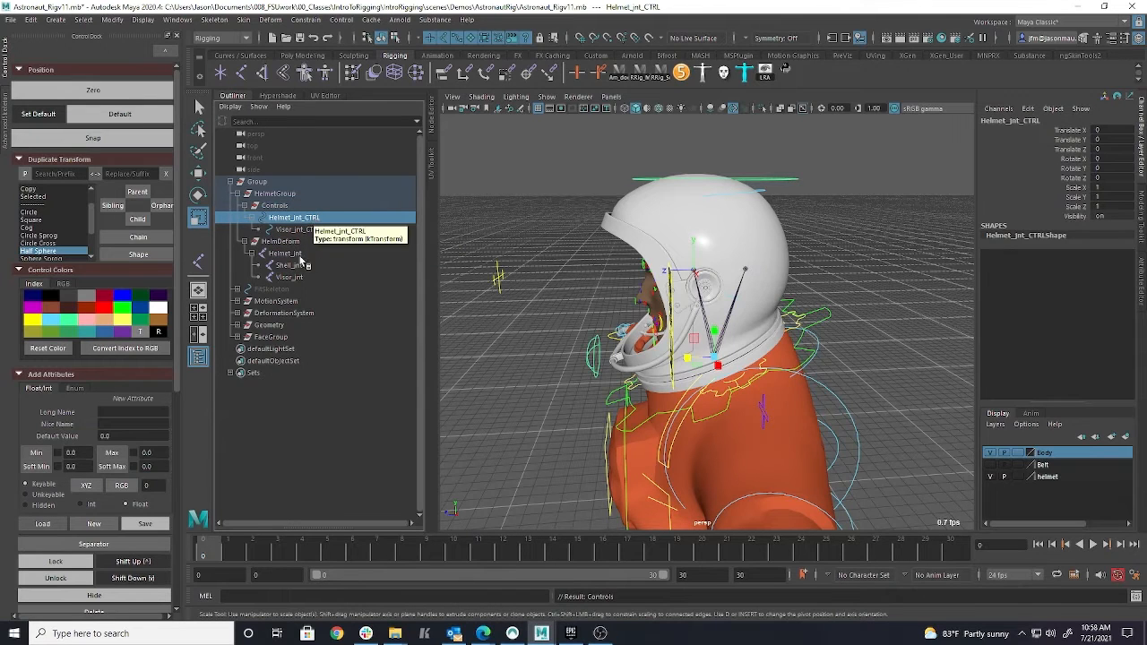
{"action": "left_click", "coordinate": [303, 255], "text": "ctrl"}
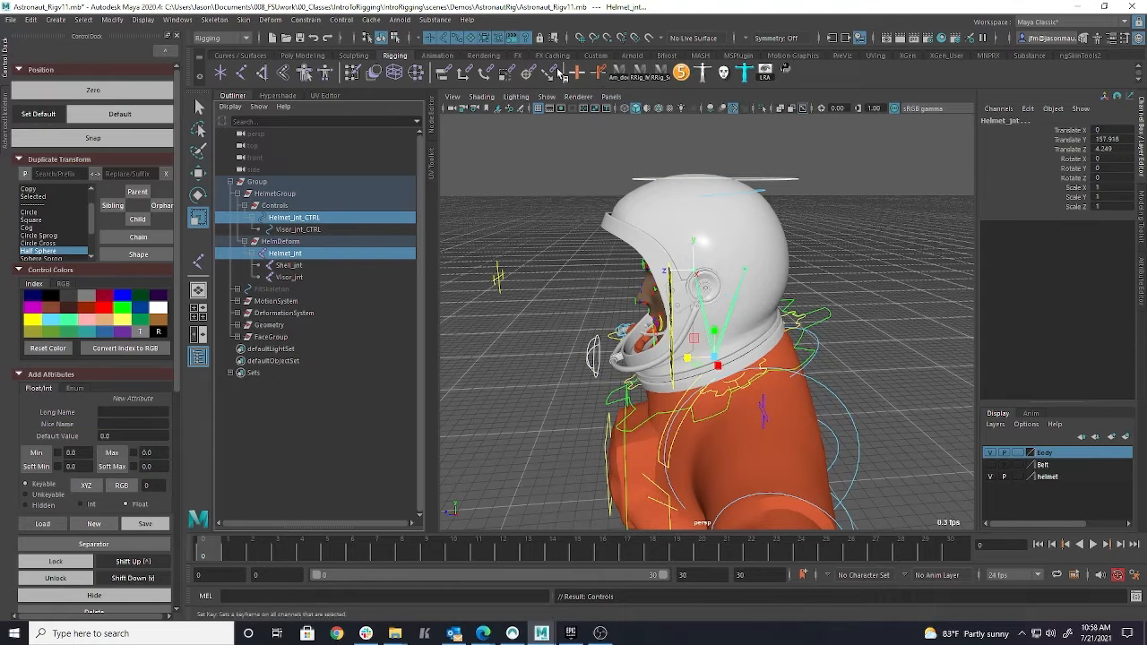
{"action": "left_click", "coordinate": [301, 19]}
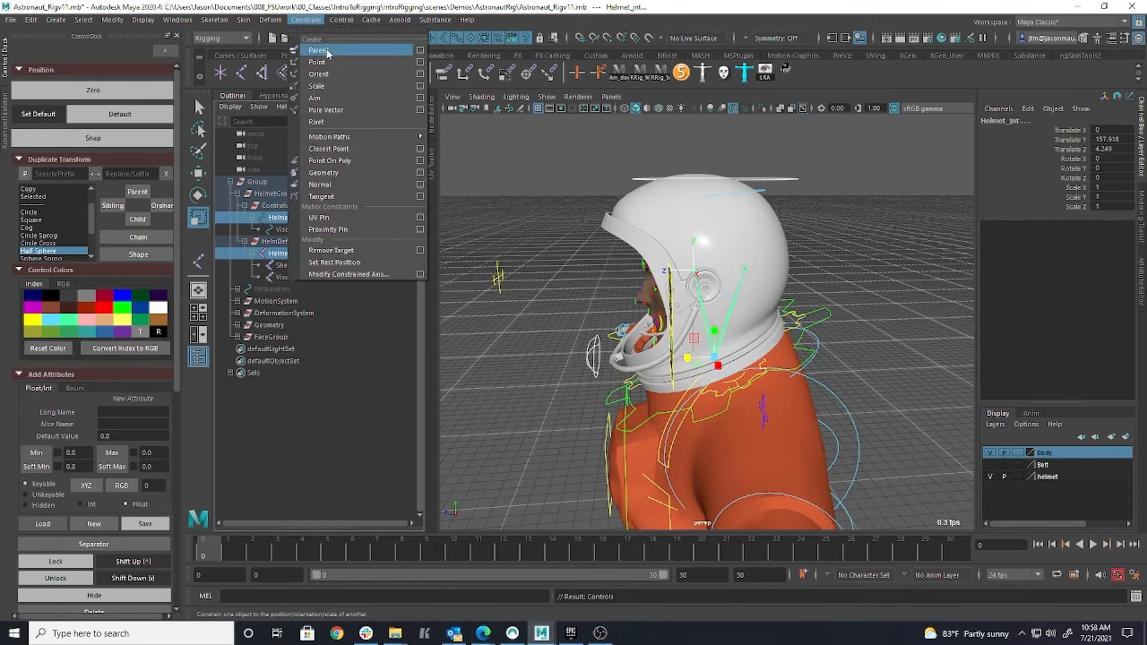
{"action": "left_click", "coordinate": [419, 50]}
{"action": "left_click", "coordinate": [850, 212]}
{"action": "left_click", "coordinate": [874, 237]}
{"action": "left_click", "coordinate": [1008, 403]}
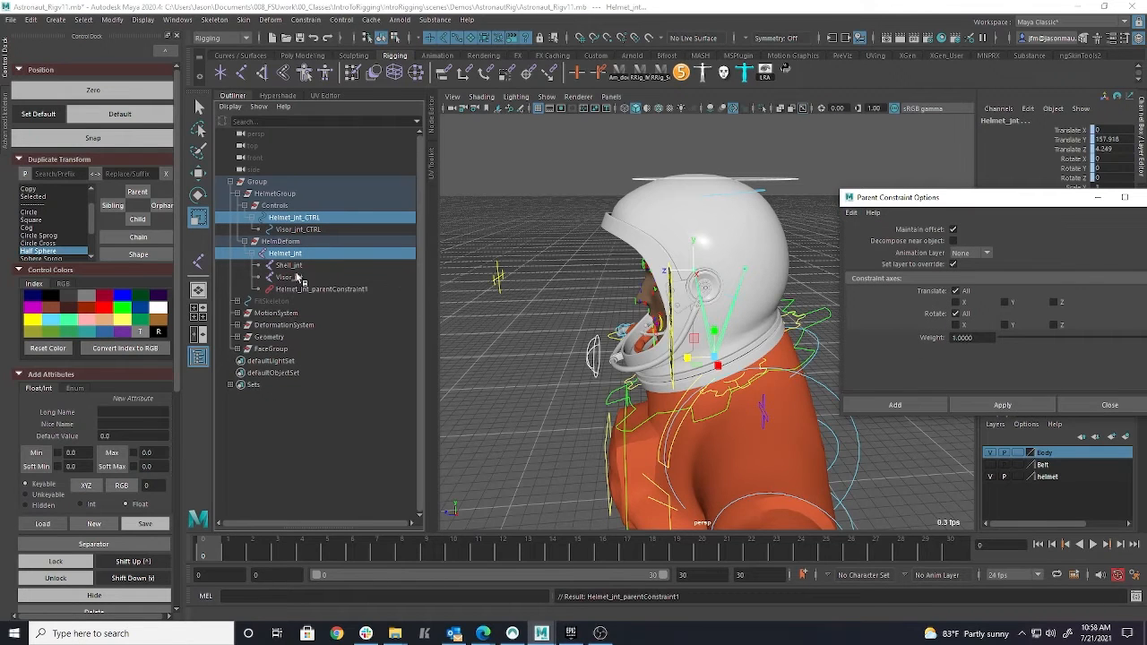
- Parent-constrain Visor_jnt to Visor_jnt_CTRL using the same constraint options
{"action": "left_click", "coordinate": [307, 230]}
{"action": "left_click", "coordinate": [290, 277], "text": "ctrl"}
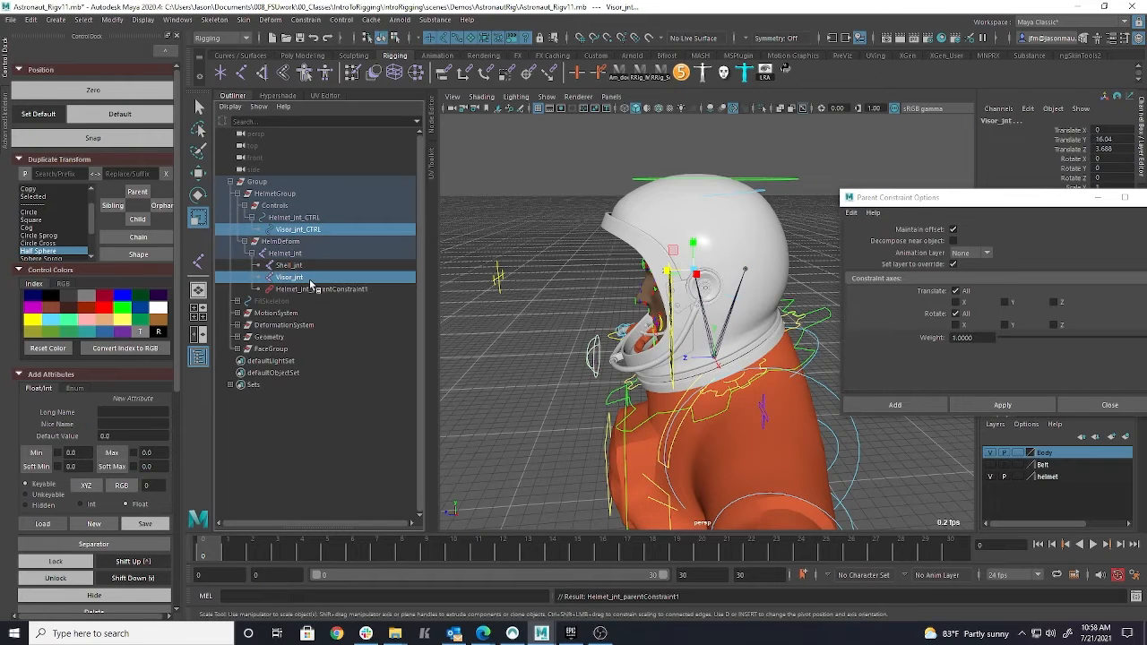
{"action": "left_click", "coordinate": [1003, 399]}
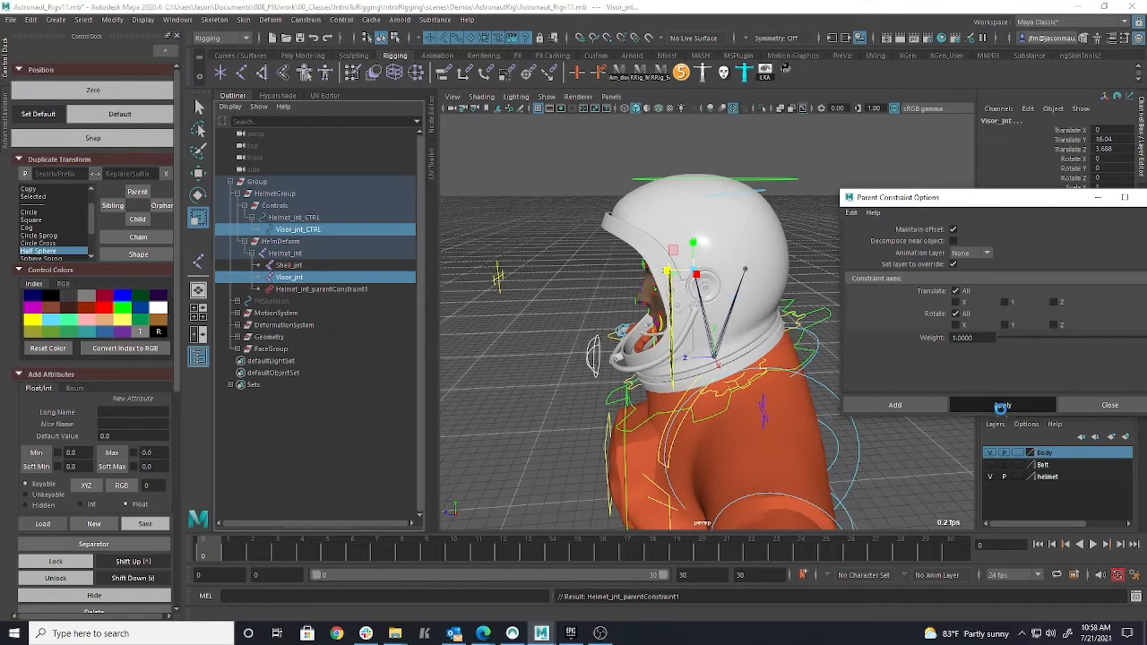
{"action": "left_click", "coordinate": [301, 279]}
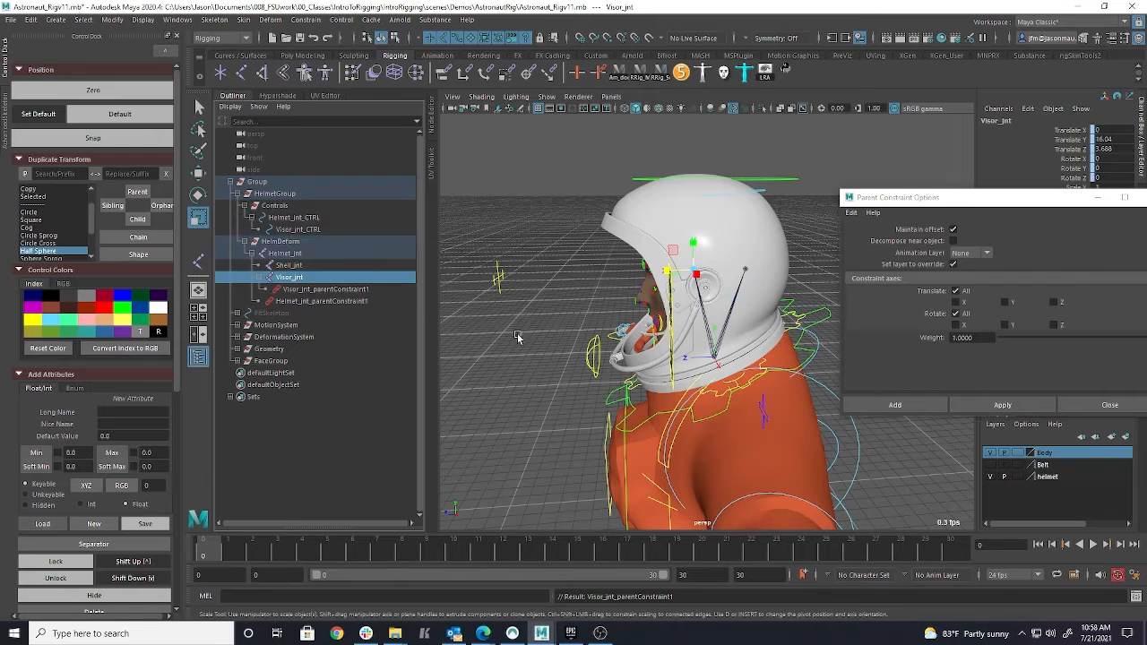
- Select Visor_jnt_CTRL for a rotation test, undo the test, and close the Parent Constraint options
{"action": "left_click", "coordinate": [310, 231]}
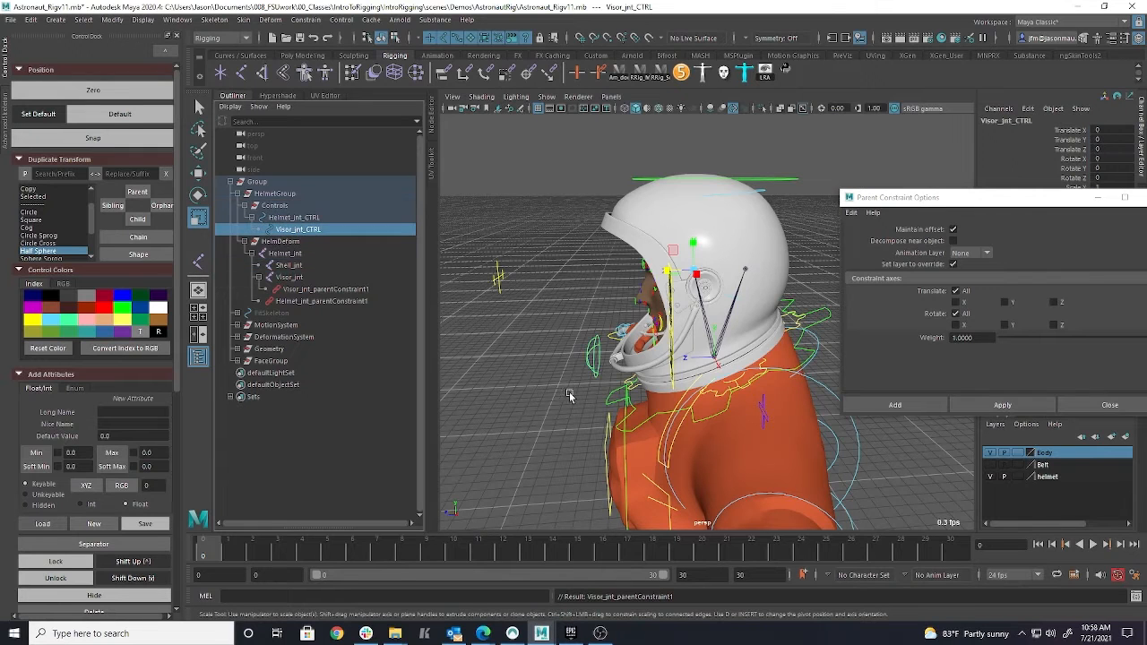
{"action": "key", "text": "e"}
{"action": "left_click_drag", "start_coordinate": [578, 333], "coordinate": [599, 318], "text": "alt"}
{"action": "key", "text": "ctrl+z"}
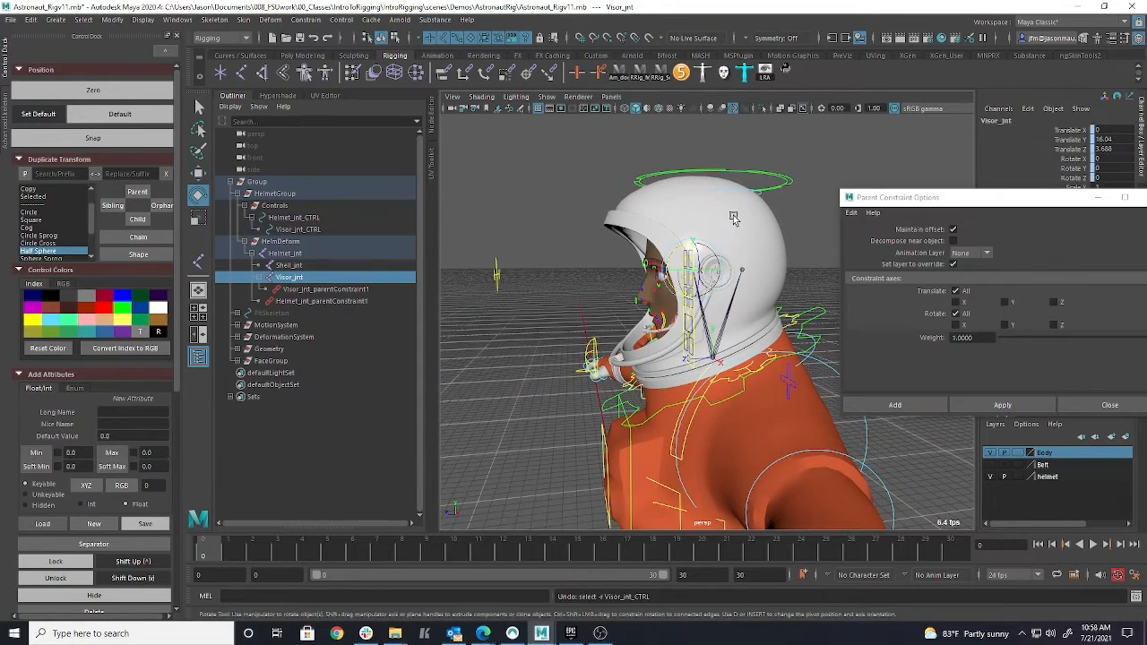
{"action": "left_click", "coordinate": [1109, 404]}
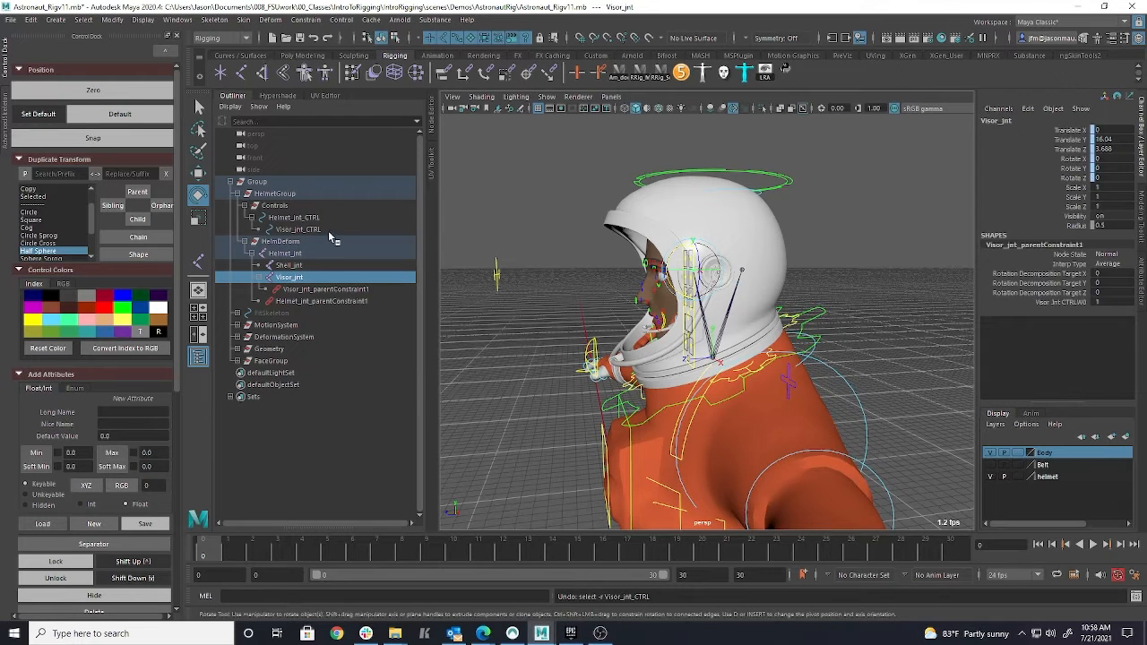
- Select Shell_jnt with the helmet shell geometry and set the Bind Skin skinning method to Classic linear
{"action": "left_click", "coordinate": [296, 265]}
{"action": "left_click", "coordinate": [760, 215]}
{"action": "left_click_drag", "start_coordinate": [937, 321], "coordinate": [573, 313], "text": "alt"}
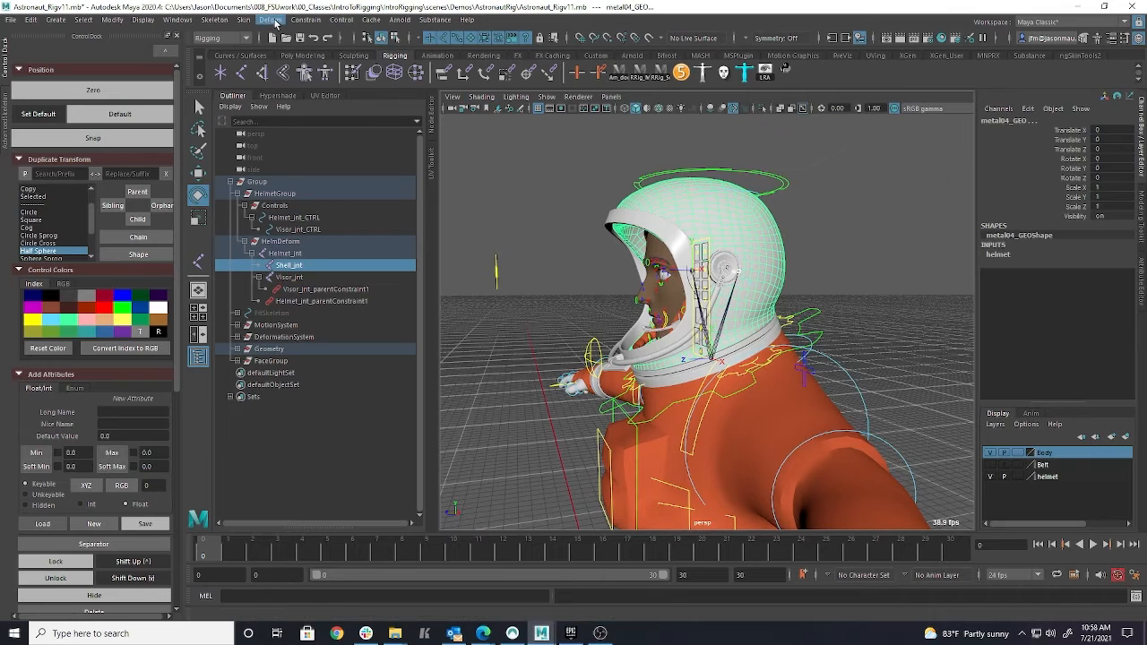
{"action": "left_click", "coordinate": [242, 19]}
{"action": "left_click", "coordinate": [397, 50]}
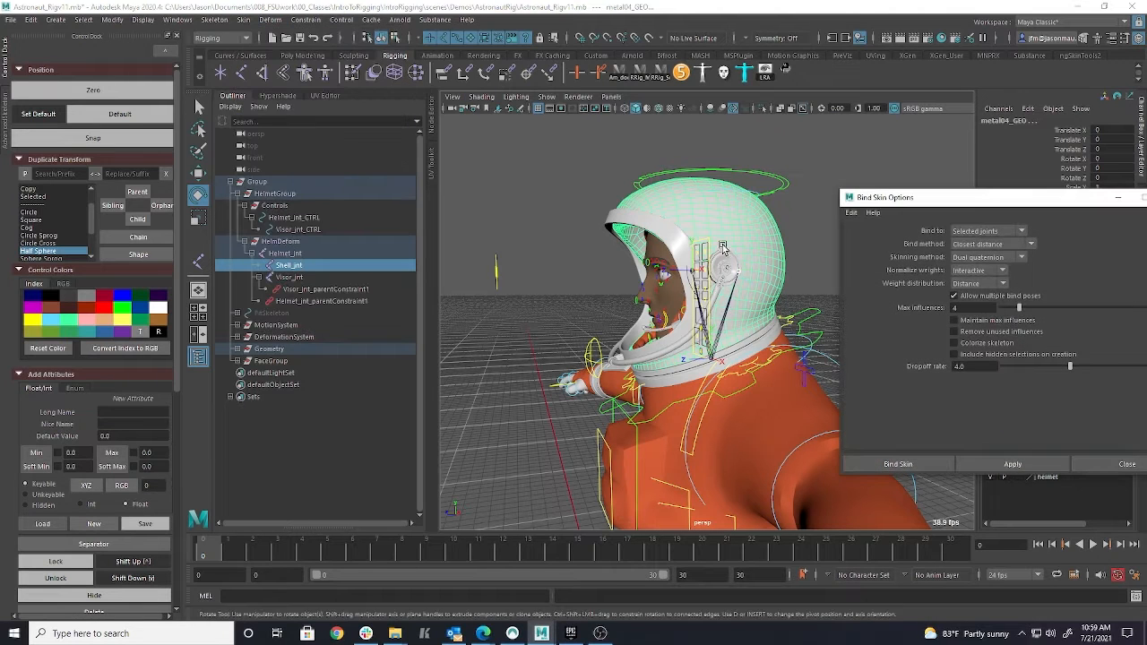
{"action": "left_click", "coordinate": [996, 259]}
{"action": "left_click", "coordinate": [985, 269]}
{"action": "left_click_drag", "start_coordinate": [996, 205], "coordinate": [944, 141]}
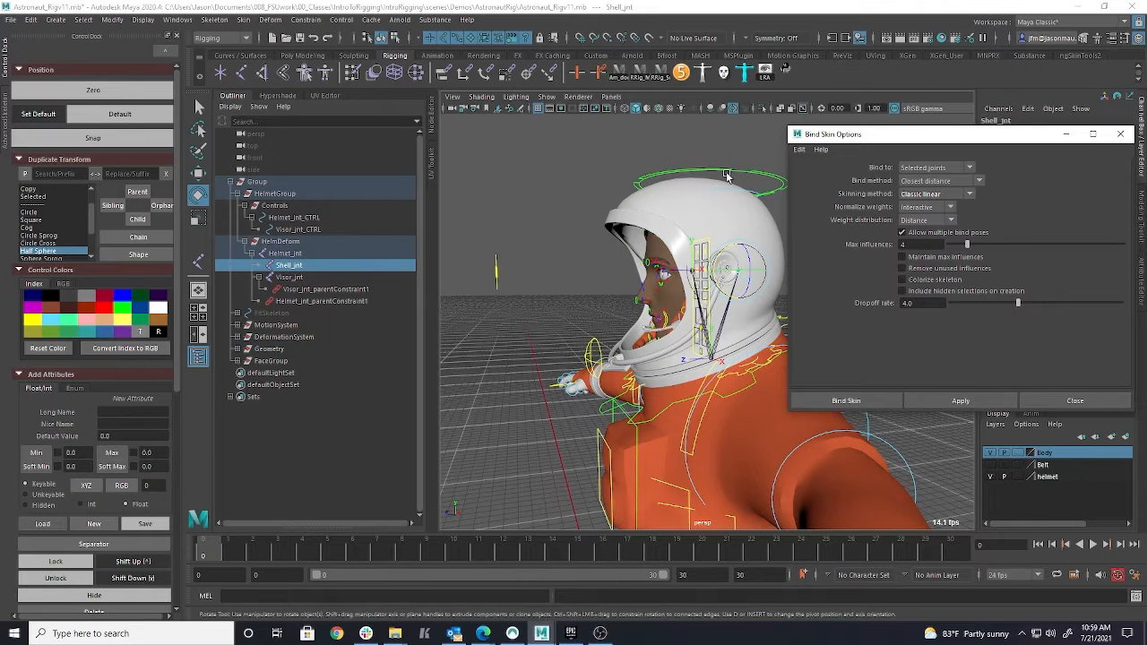
- Select the visor glass, frame, side arms, hinges, side plates, and bolts: glass00_GEO and metal05_GEO through metal09_GEO
{"action": "left_click", "coordinate": [618, 216]}
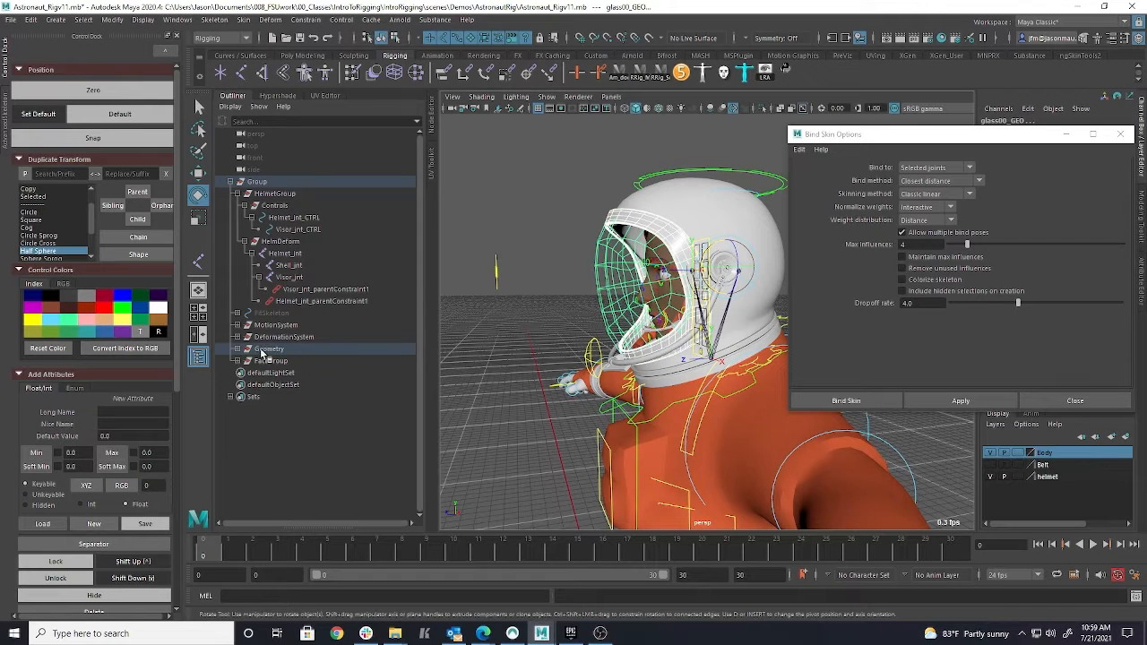
{"action": "key", "text": "f"}
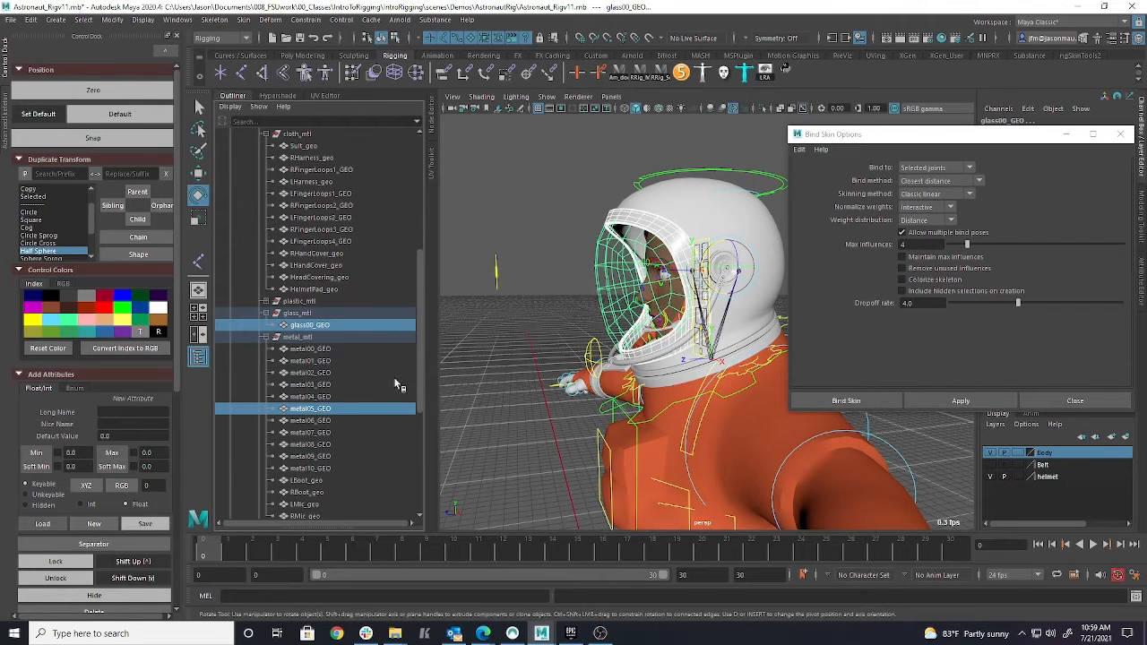
{"action": "scroll", "coordinate": [564, 362], "scroll_direction": "up", "scroll_amount": 8}
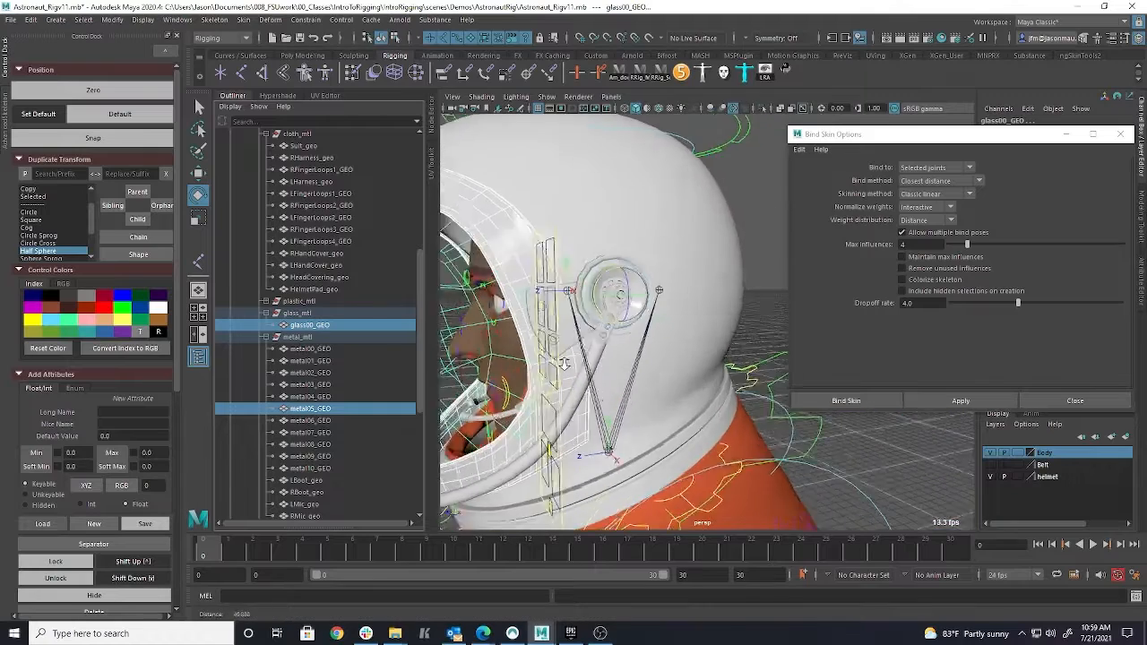
{"action": "scroll", "coordinate": [564, 363], "scroll_direction": "up", "scroll_amount": 3}
{"action": "left_click_drag", "start_coordinate": [565, 363], "coordinate": [678, 385], "text": "alt"}
{"action": "left_click", "coordinate": [675, 391], "text": "shift"}
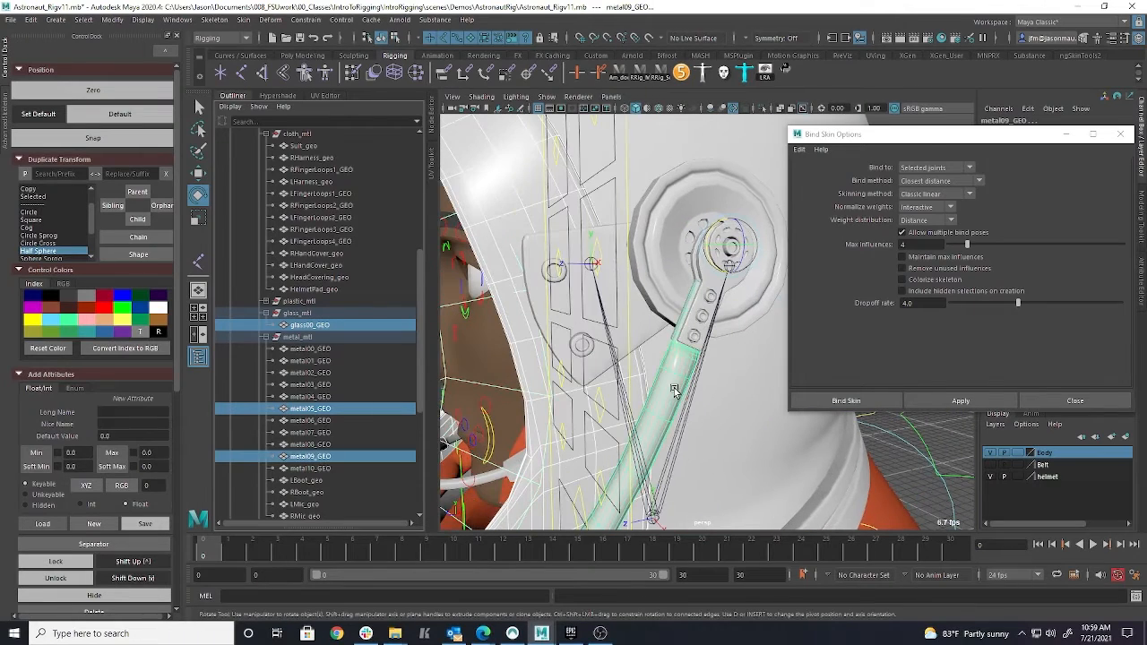
{"action": "left_click", "coordinate": [705, 326], "text": "shift"}
{"action": "left_click", "coordinate": [613, 322], "text": "shift"}
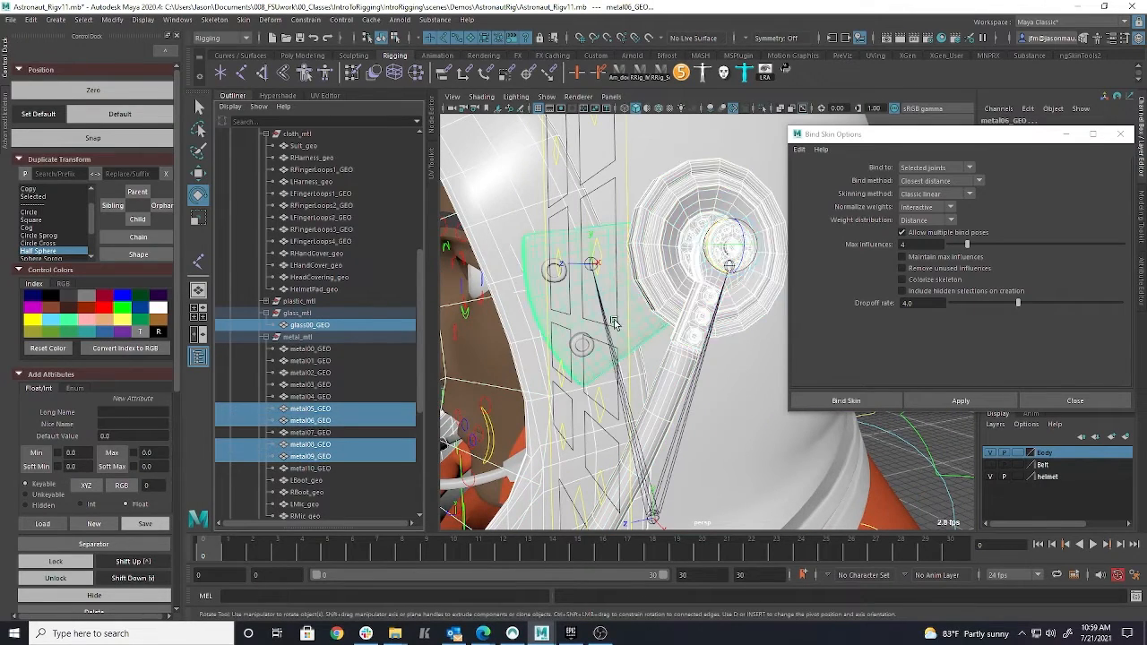
{"action": "left_click", "coordinate": [553, 279], "text": "shift"}
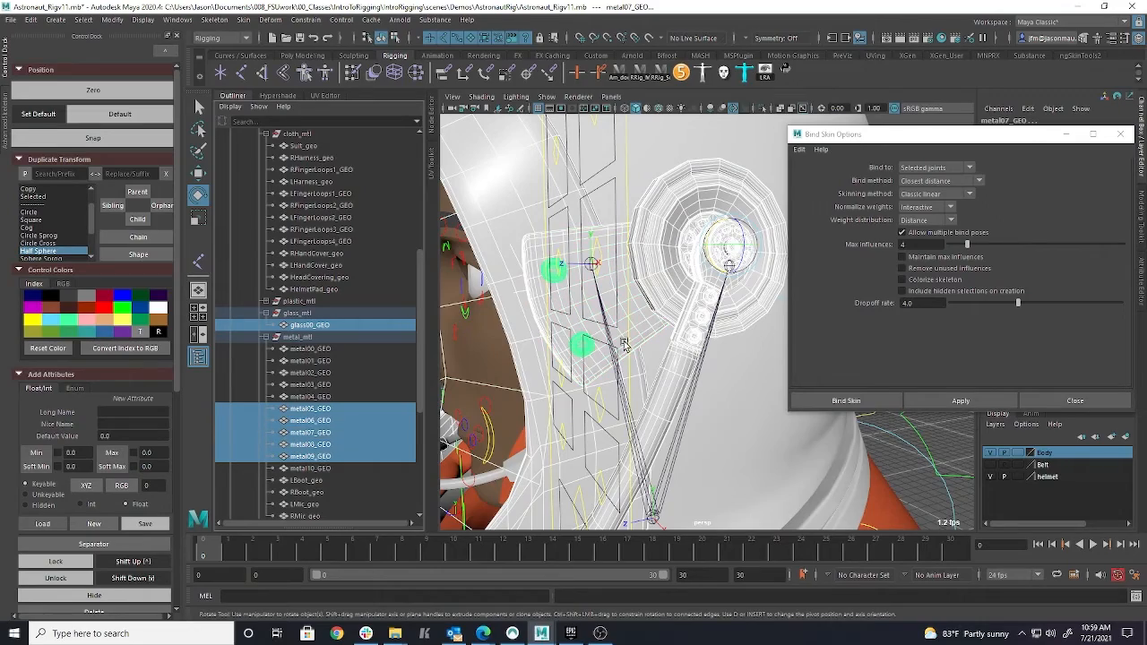
- Add the visor's chin piece metal10_GEO to the selection and bind the visor geometry to Visor_jnt with Classic linear skinning
{"action": "scroll", "coordinate": [624, 345], "scroll_direction": "down", "scroll_amount": 5}
{"action": "left_click_drag", "start_coordinate": [645, 350], "coordinate": [699, 354], "text": "alt"}
{"action": "middle_click_drag", "start_coordinate": [699, 354], "coordinate": [618, 287], "text": "alt"}
{"action": "right_click_drag", "start_coordinate": [627, 394], "coordinate": [588, 328], "text": "alt"}
{"action": "left_click", "coordinate": [643, 439], "text": "shift"}
{"action": "left_click_drag", "start_coordinate": [589, 329], "coordinate": [392, 327], "text": "alt"}
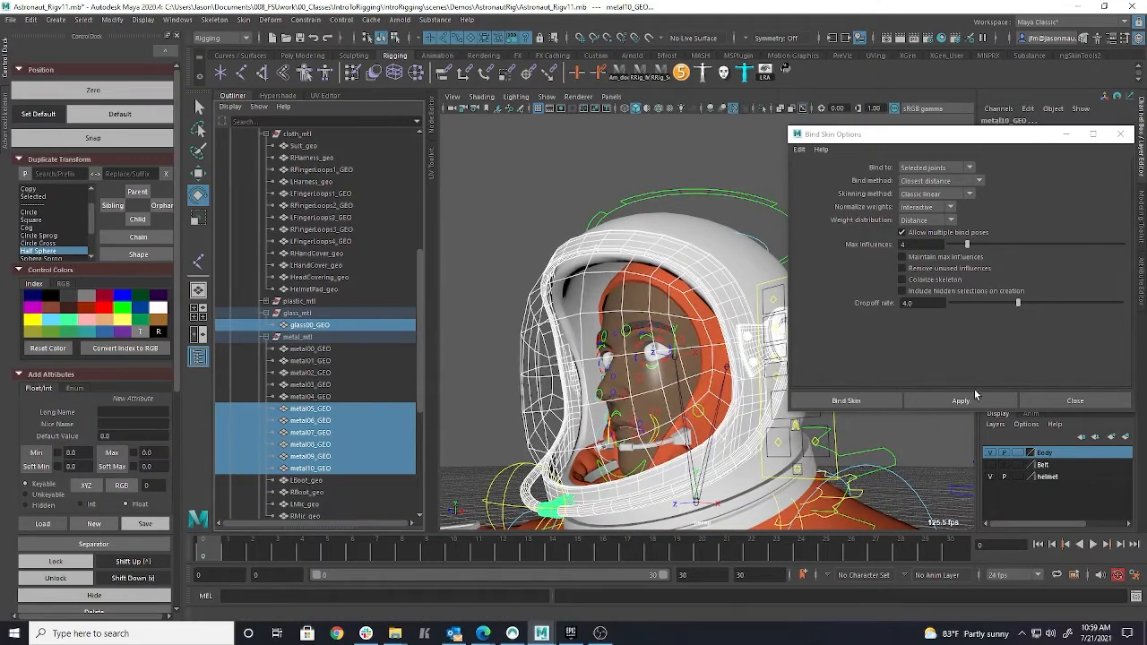
{"action": "left_click_drag", "start_coordinate": [695, 280], "coordinate": [385, 320], "text": "alt"}
{"action": "scroll", "coordinate": [338, 284], "scroll_direction": "up", "scroll_amount": 7}
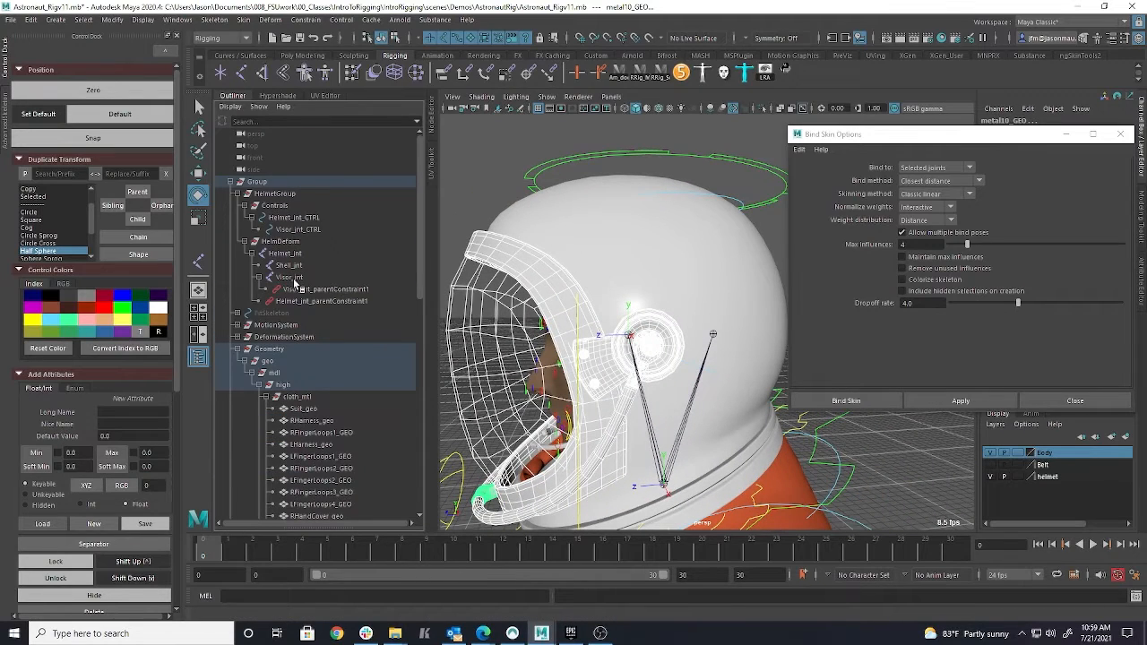
{"action": "left_click", "coordinate": [291, 278]}
{"action": "left_click", "coordinate": [971, 401]}
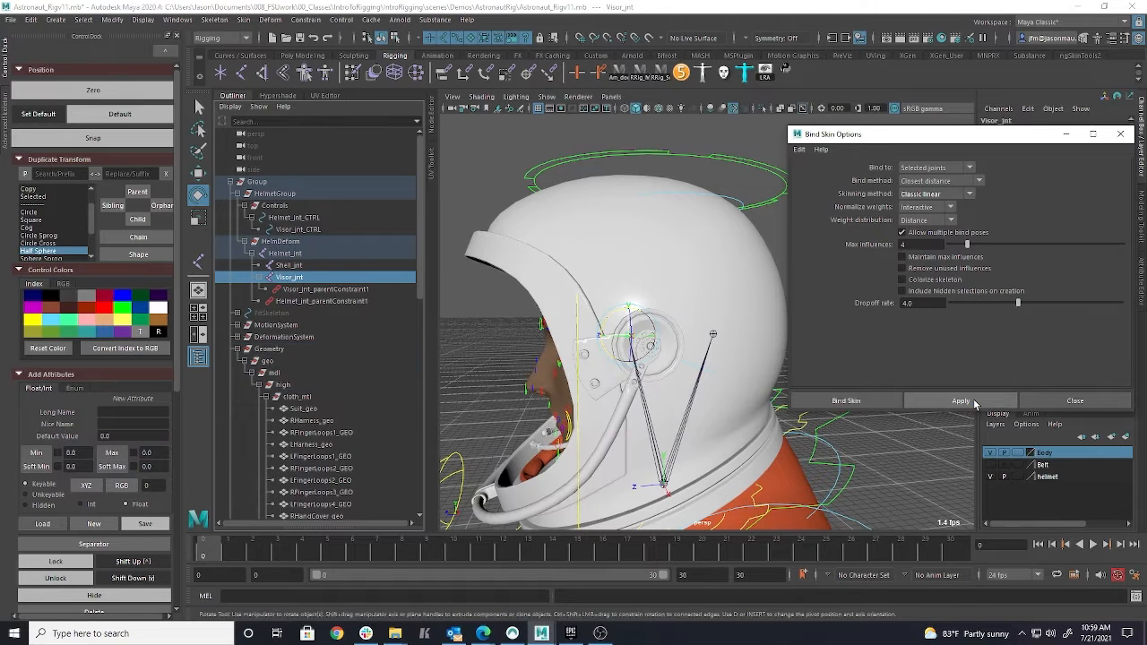
- Test-rotate Visor_jnt_CTRL to check the visor binding, then undo the rotation
{"action": "left_click", "coordinate": [495, 336]}
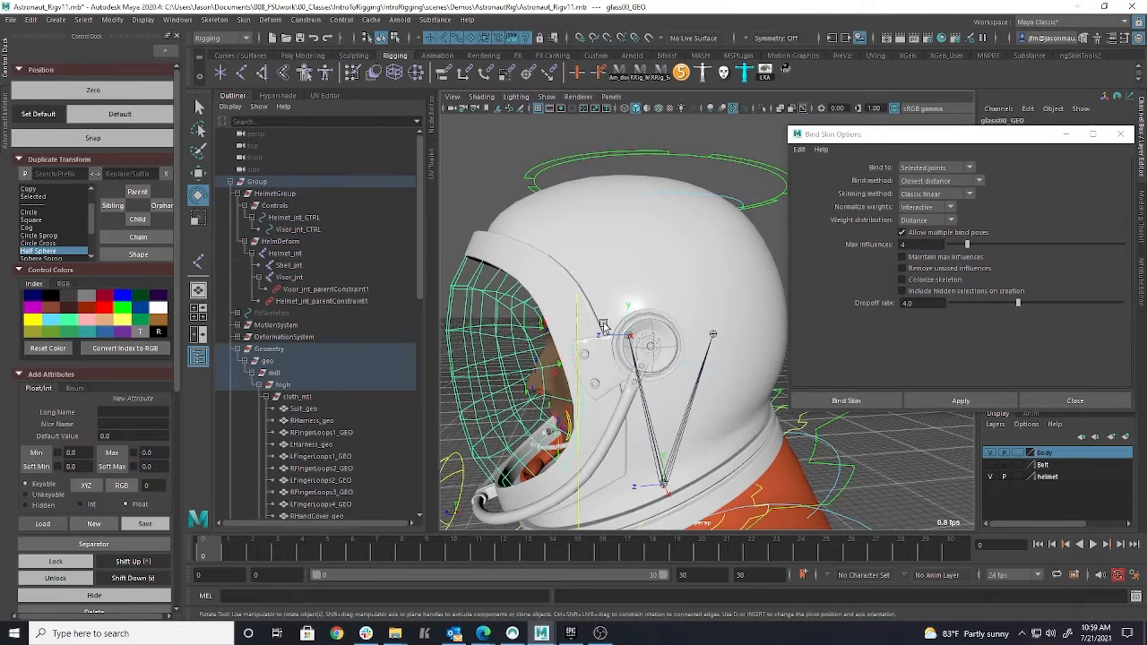
{"action": "right_click_drag", "start_coordinate": [561, 325], "coordinate": [555, 324], "text": "alt"}
{"action": "left_click", "coordinate": [516, 430]}
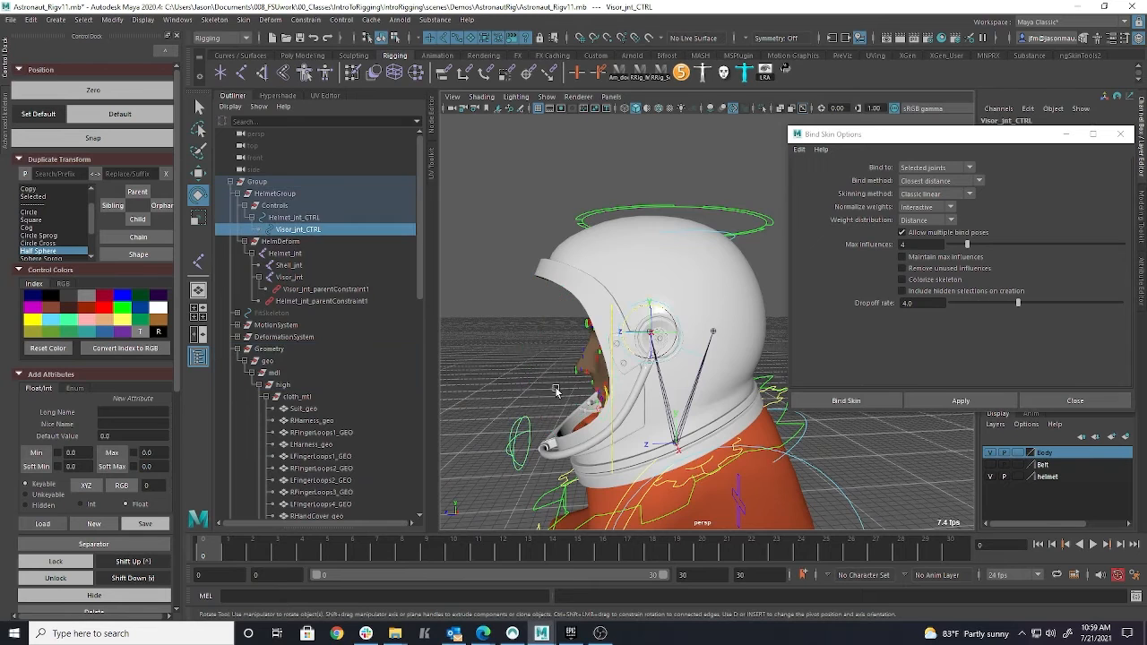
{"action": "left_click_drag", "start_coordinate": [645, 350], "coordinate": [689, 238]}
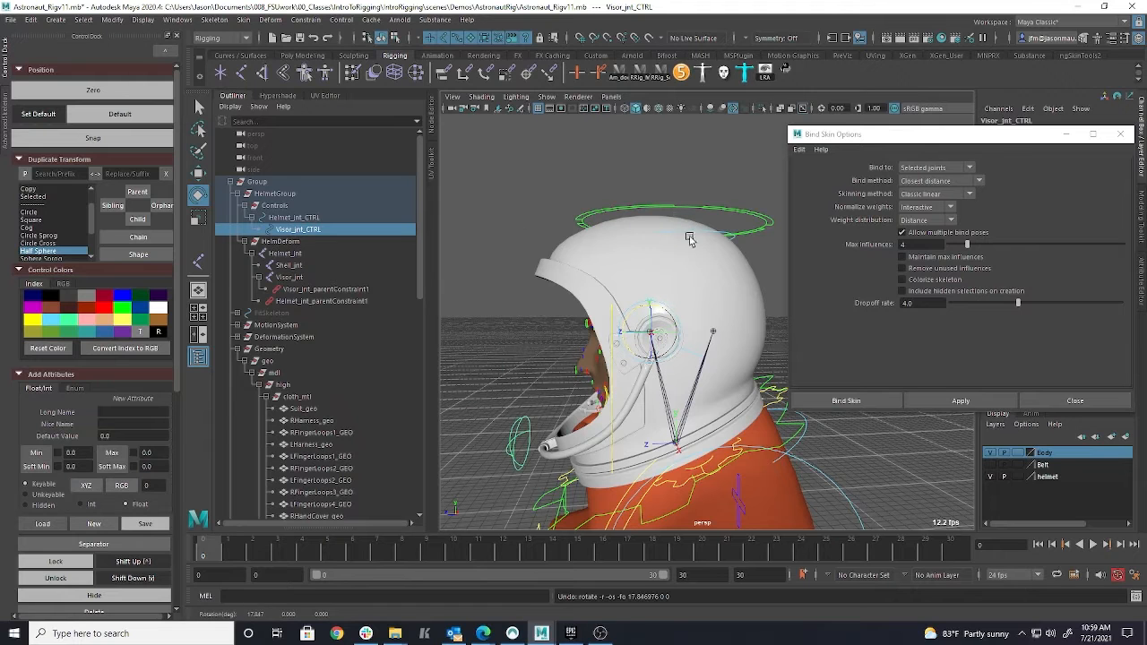
- Test-rotate and raise Helmet_jnt_CTRL to check the helmet's movement, undoing the test transforms
{"action": "left_click", "coordinate": [730, 212]}
{"action": "left_click_drag", "start_coordinate": [681, 423], "coordinate": [703, 417]}
{"action": "key", "text": "w"}
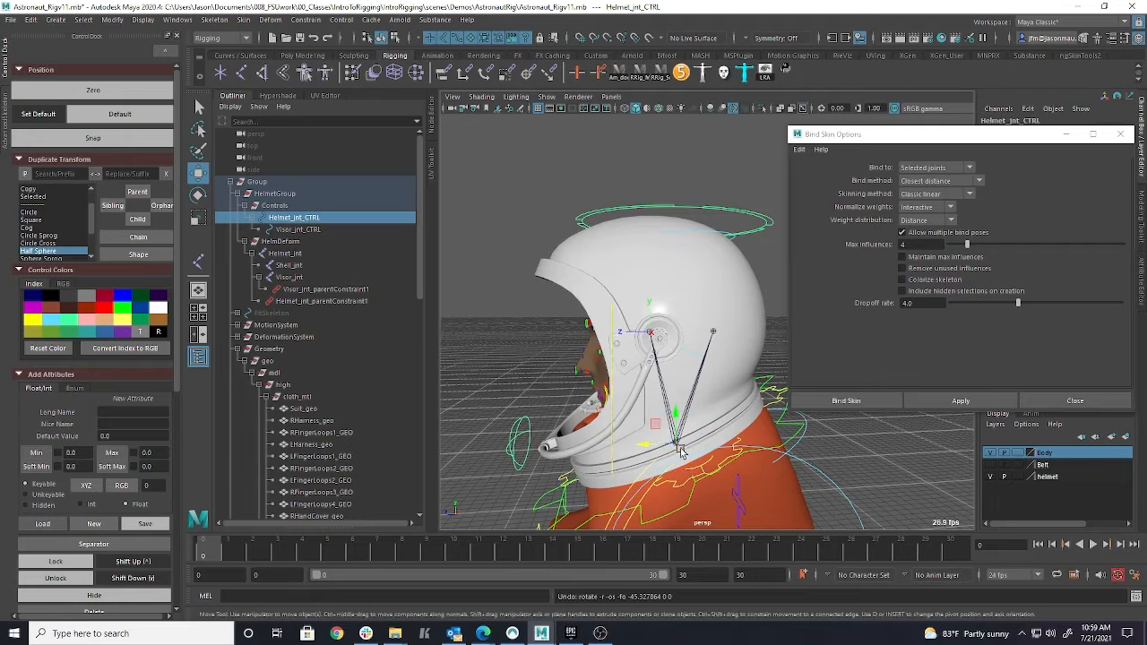
{"action": "left_click_drag", "start_coordinate": [676, 417], "coordinate": [677, 337]}
{"action": "key", "text": "ctrl+z"}
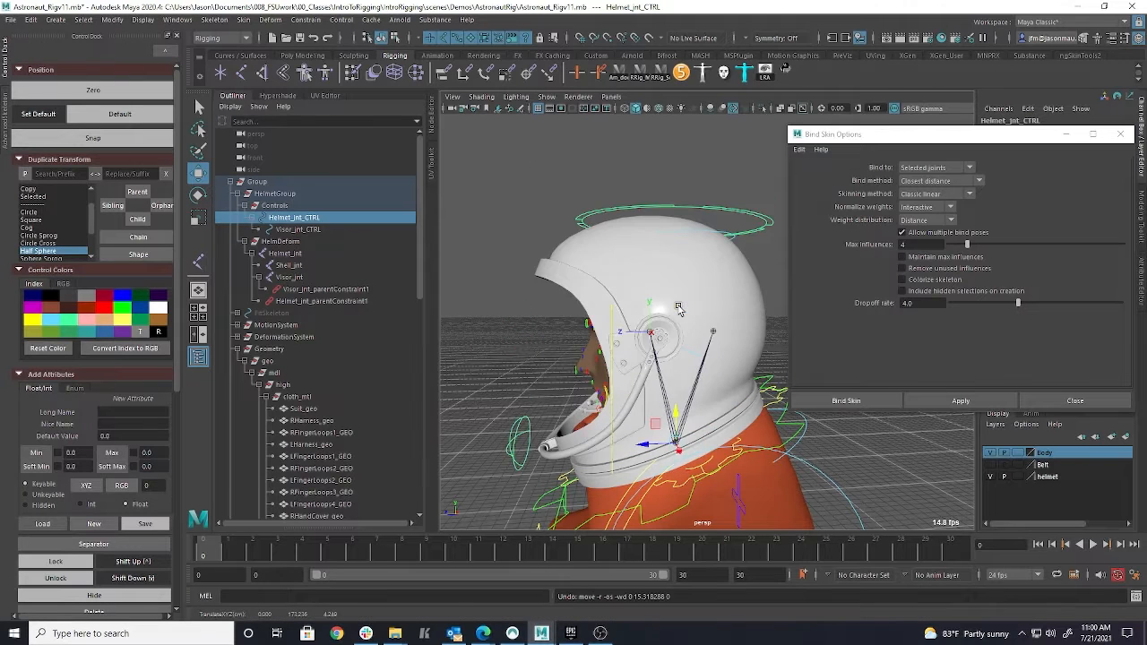
{"action": "key", "text": "e"}
{"action": "left_click_drag", "start_coordinate": [663, 452], "coordinate": [851, 446]}
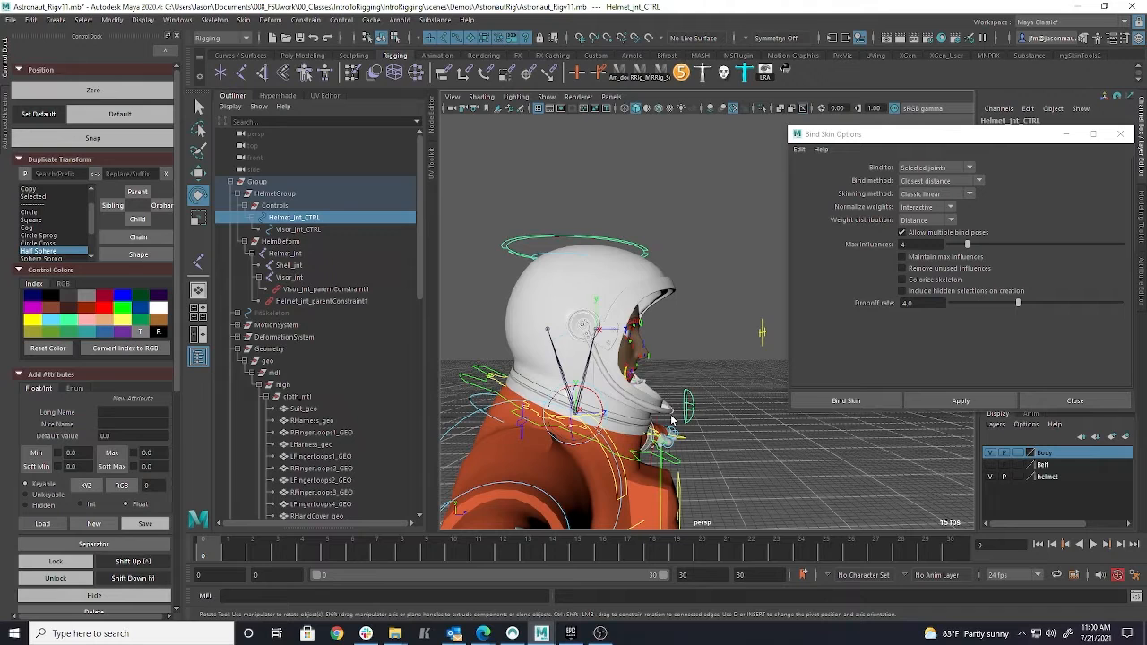
{"action": "left_click_drag", "start_coordinate": [707, 388], "coordinate": [519, 397], "text": "alt"}
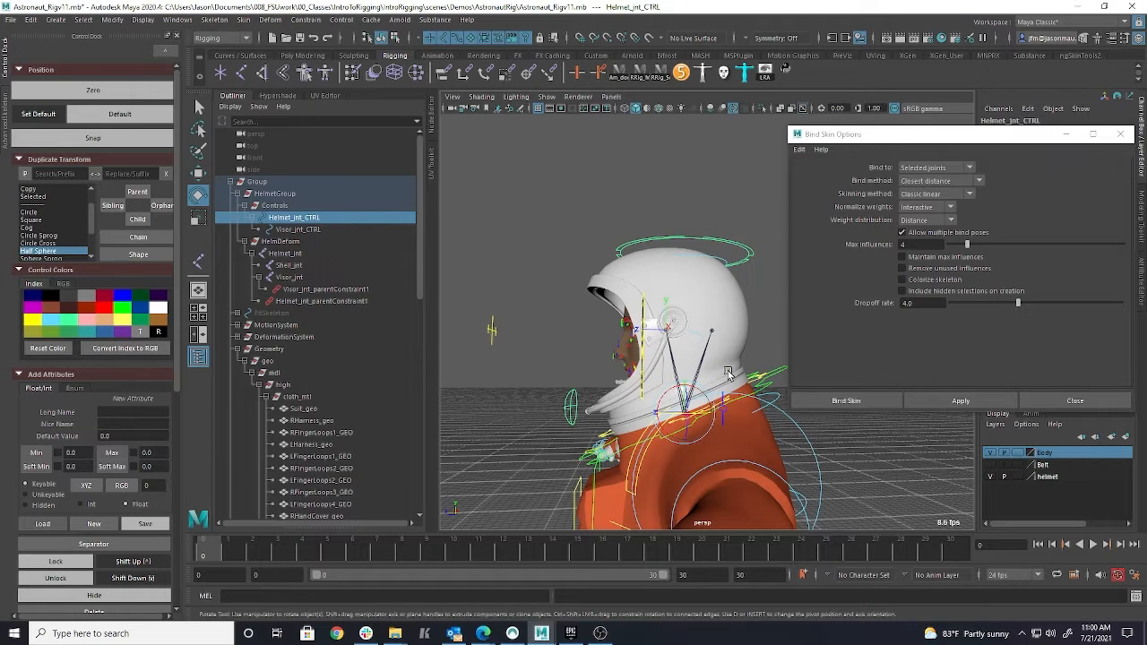
{"action": "left_click", "coordinate": [728, 304]}
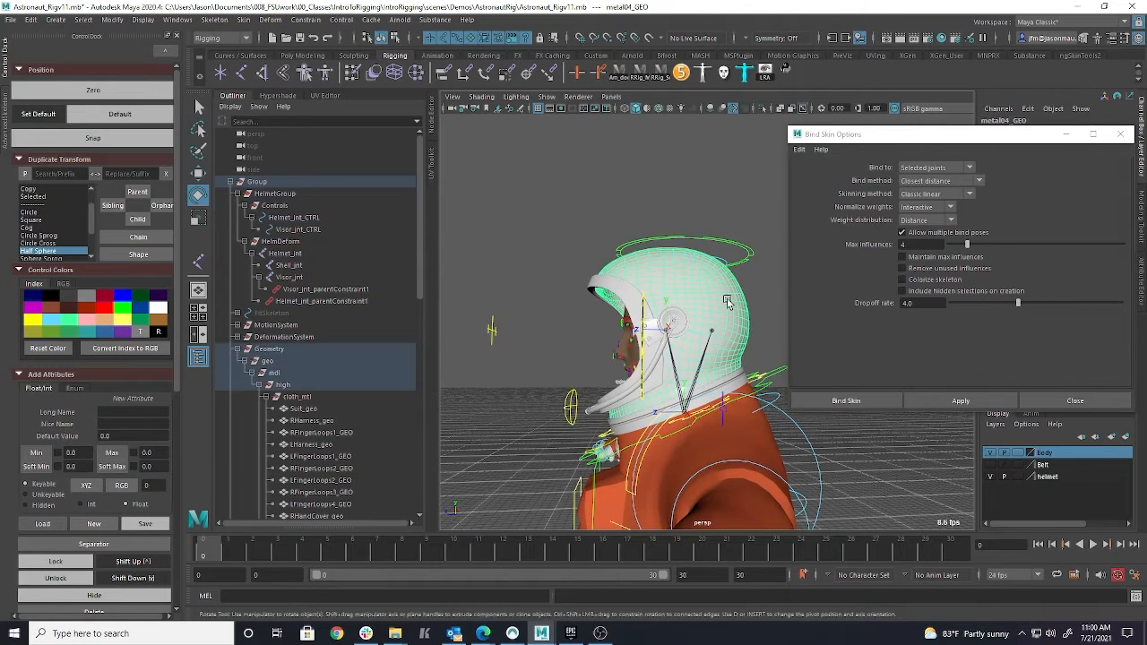
{"action": "left_click", "coordinate": [282, 25]}
{"action": "left_click", "coordinate": [269, 77]}
{"action": "scroll", "coordinate": [355, 421], "scroll_direction": "down", "scroll_amount": 3}
{"action": "left_click", "coordinate": [616, 285]}
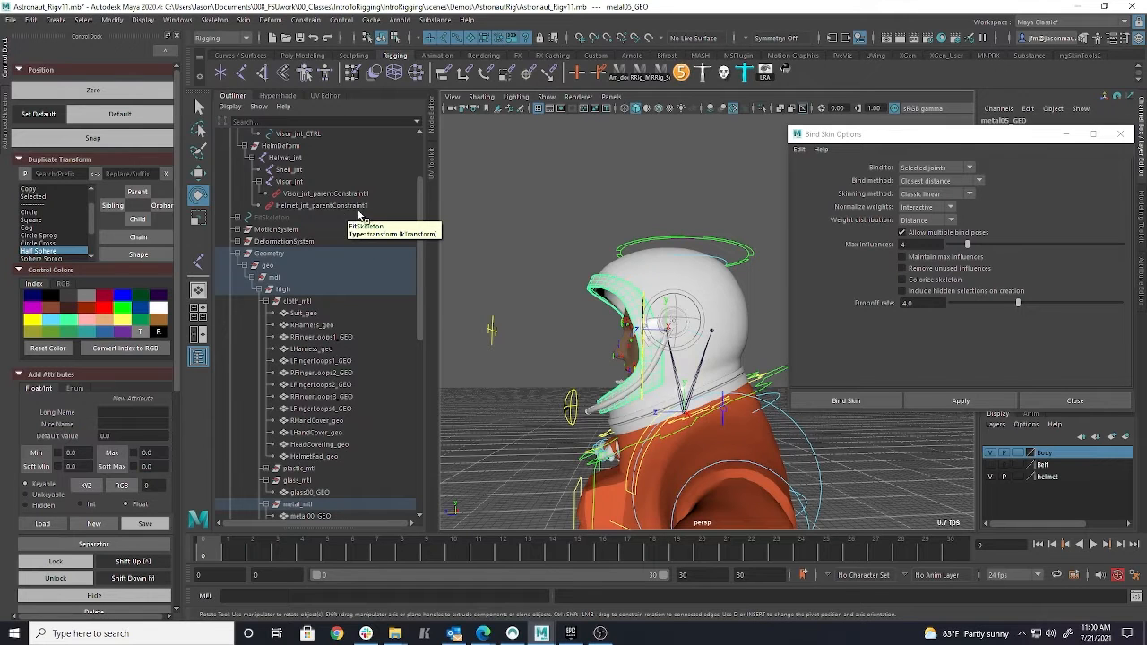
- Delete Helmet_jnt_parentConstraint1 from Helmet_jnt
{"action": "scroll", "coordinate": [359, 215], "scroll_direction": "up", "scroll_amount": 3}
{"action": "left_click", "coordinate": [330, 301]}
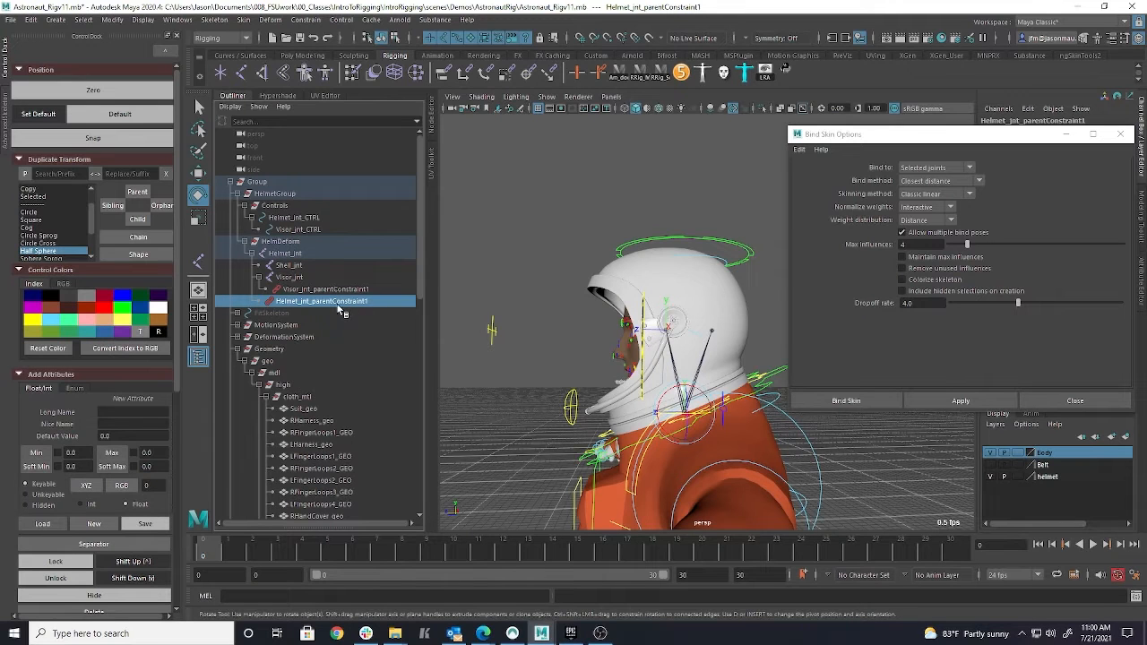
{"action": "key", "text": "Delete"}
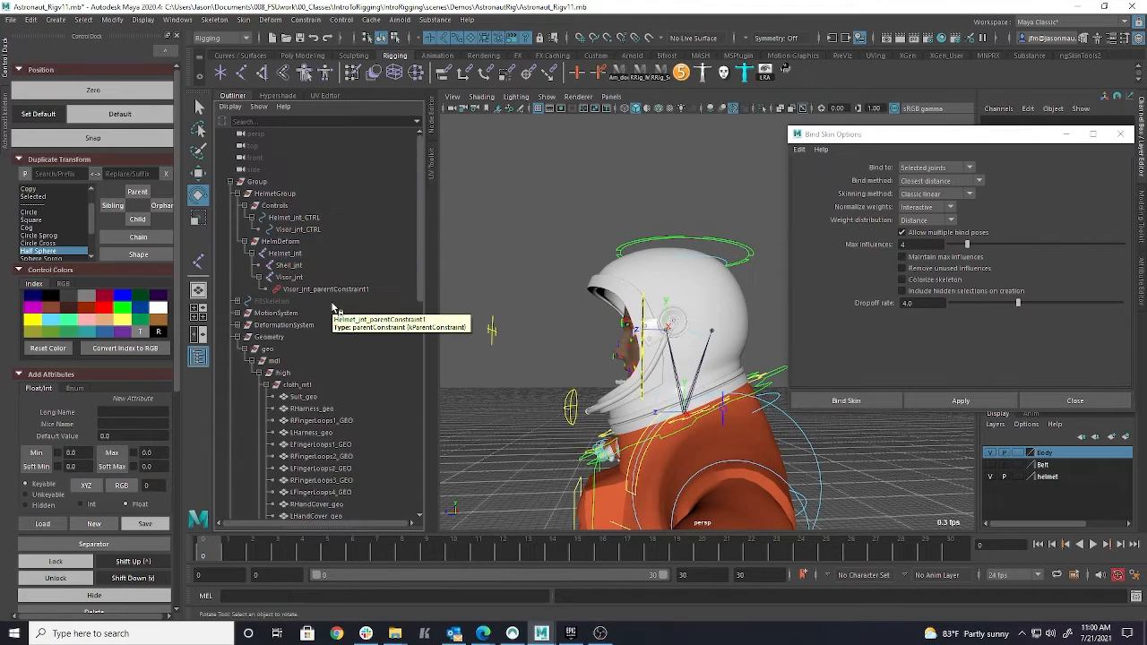
- Isolate Helmet_jnt together with the helmet's neck ring, metal00_GEO, in the perspective view
{"action": "left_click", "coordinate": [301, 254]}
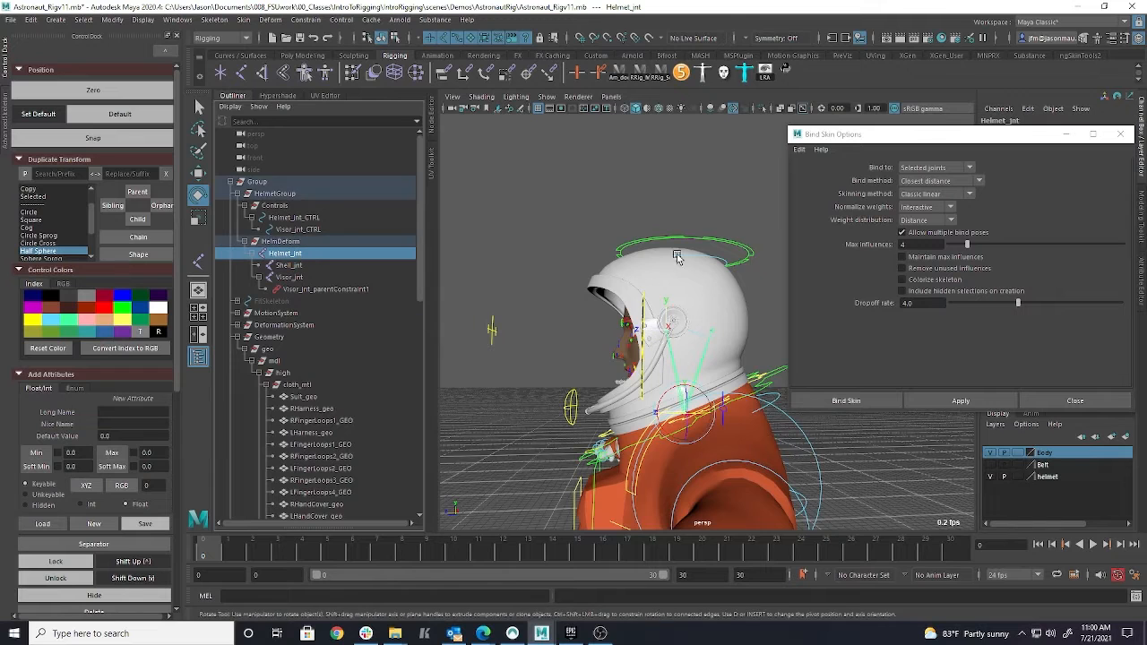
{"action": "left_click", "coordinate": [761, 108]}
{"action": "middle_click_drag", "start_coordinate": [683, 425], "coordinate": [645, 300], "text": "alt"}
{"action": "right_click_drag", "start_coordinate": [645, 300], "coordinate": [751, 328], "text": "alt"}
{"action": "left_click_drag", "start_coordinate": [612, 199], "coordinate": [612, 236], "text": "alt"}
{"action": "key", "text": "f"}
{"action": "middle_click_drag", "start_coordinate": [713, 345], "coordinate": [694, 282], "text": "alt"}
{"action": "right_click_drag", "start_coordinate": [694, 283], "coordinate": [734, 323], "text": "alt"}
{"action": "left_click", "coordinate": [761, 109]}
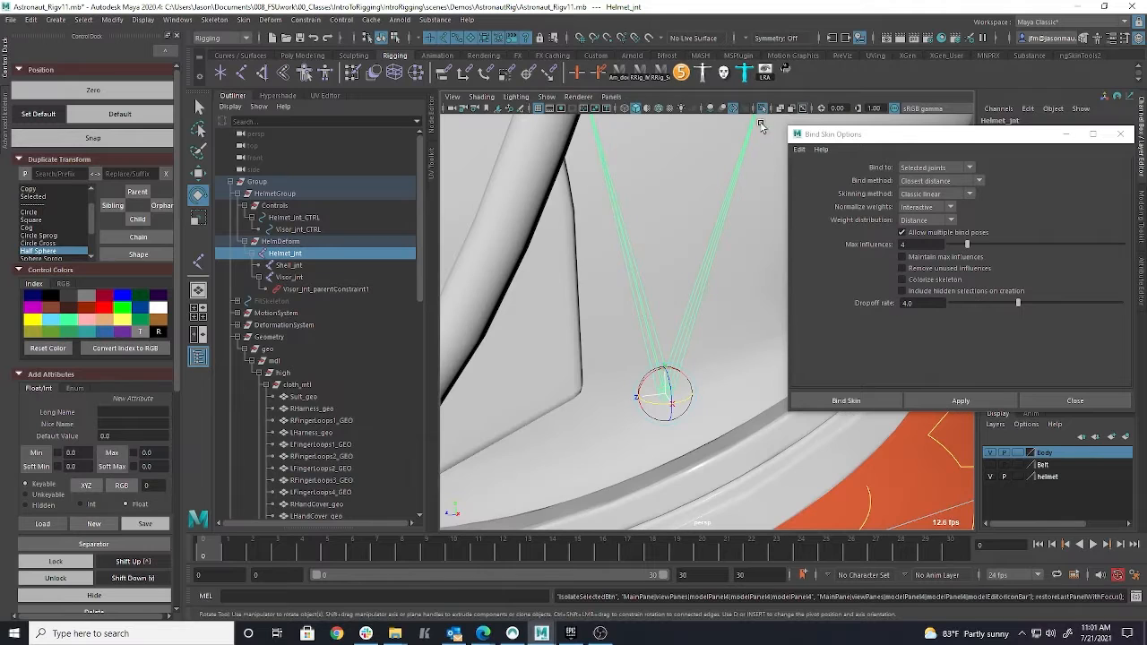
{"action": "left_click", "coordinate": [807, 488]}
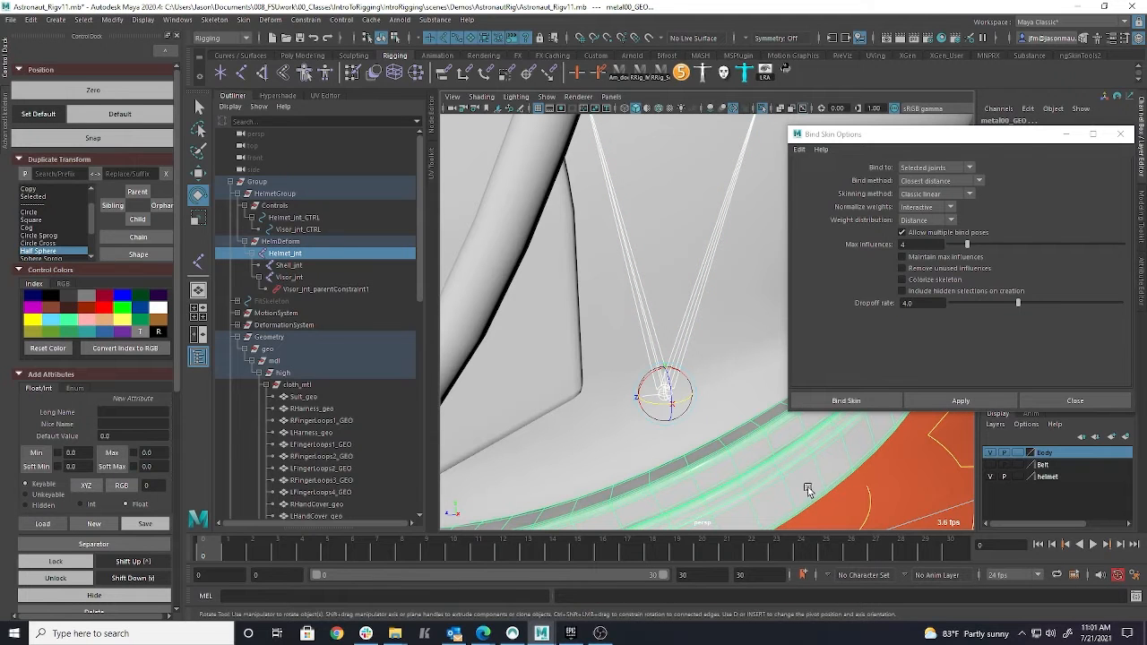
{"action": "left_click", "coordinate": [760, 108]}
{"action": "left_click_drag", "start_coordinate": [719, 350], "coordinate": [732, 349], "text": "alt"}
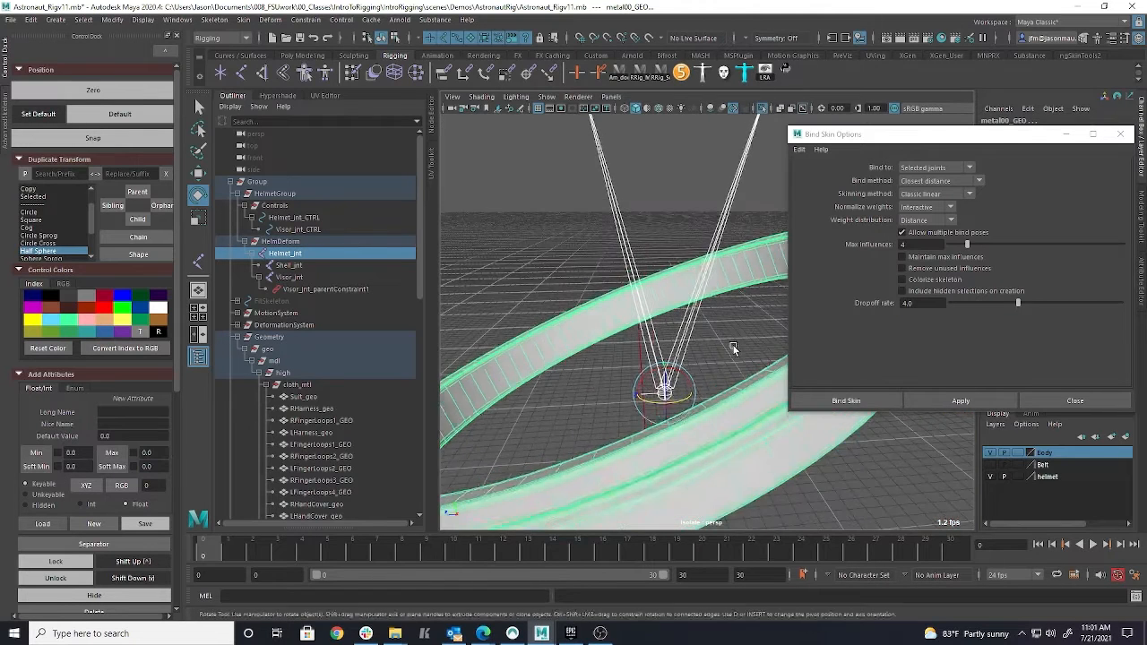
- Switch to component selection with miscellaneous components enabled and select Helmet_jnt's local rotation axis
{"action": "left_click", "coordinate": [713, 307]}
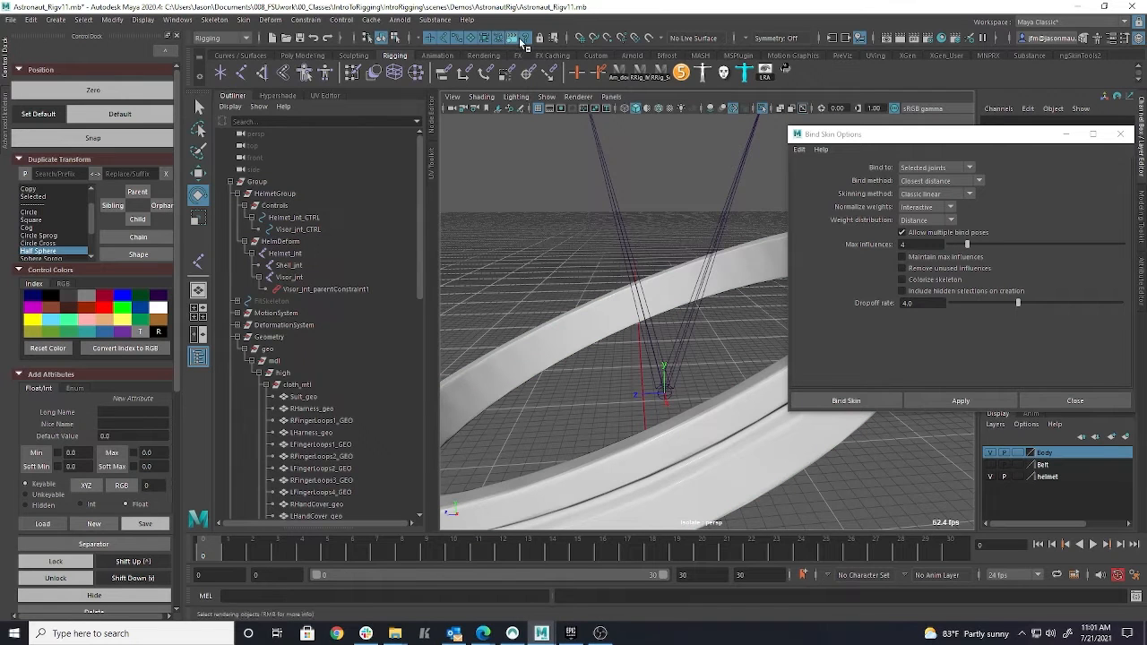
{"action": "left_click", "coordinate": [395, 37]}
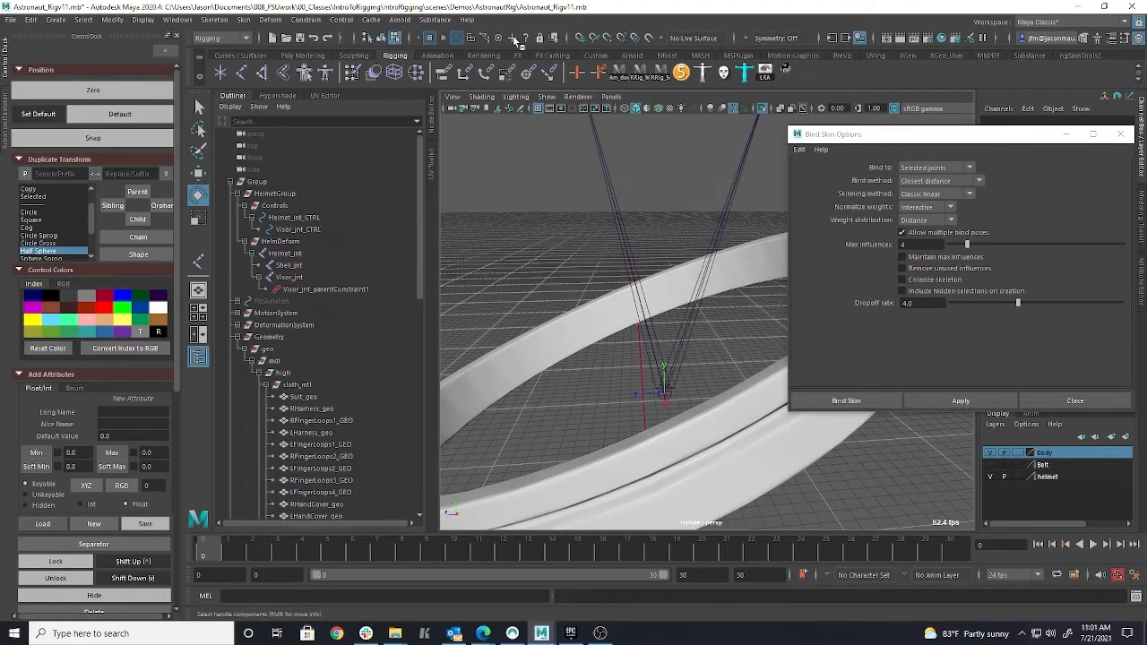
{"action": "left_click", "coordinate": [525, 38]}
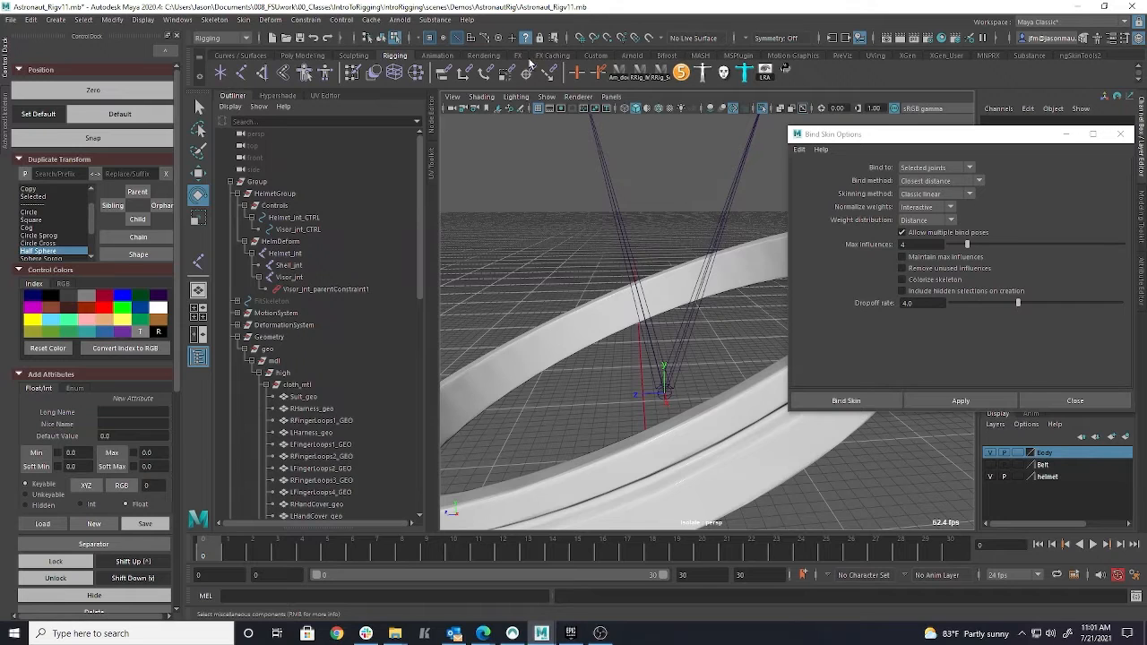
{"action": "left_click", "coordinate": [663, 396]}
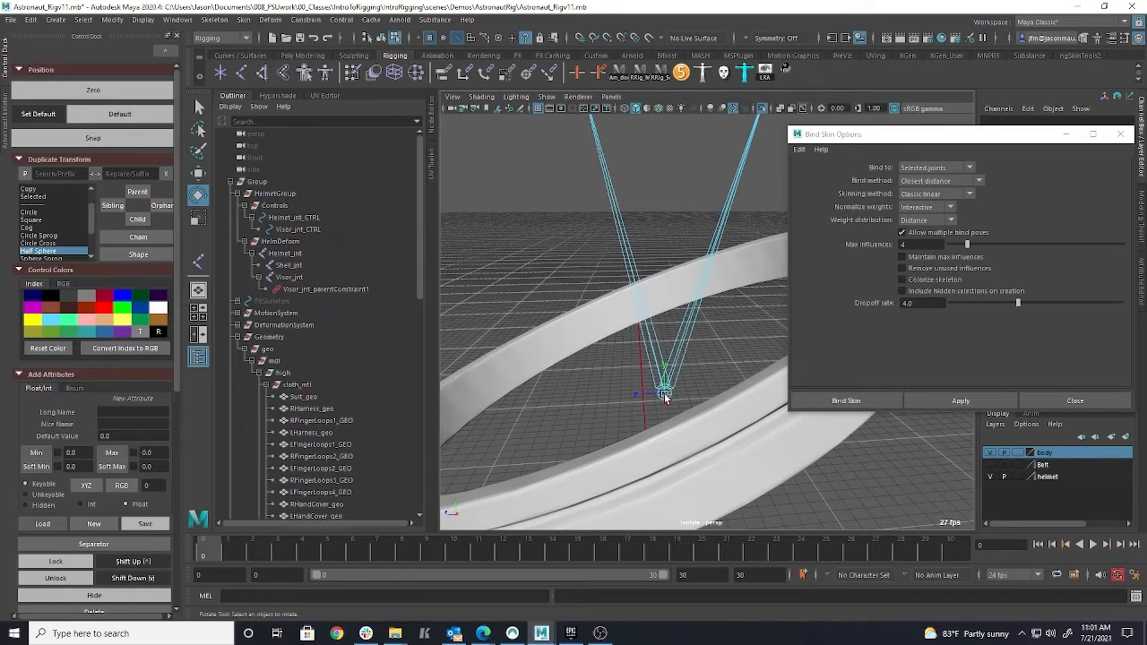
{"action": "left_click", "coordinate": [664, 396]}
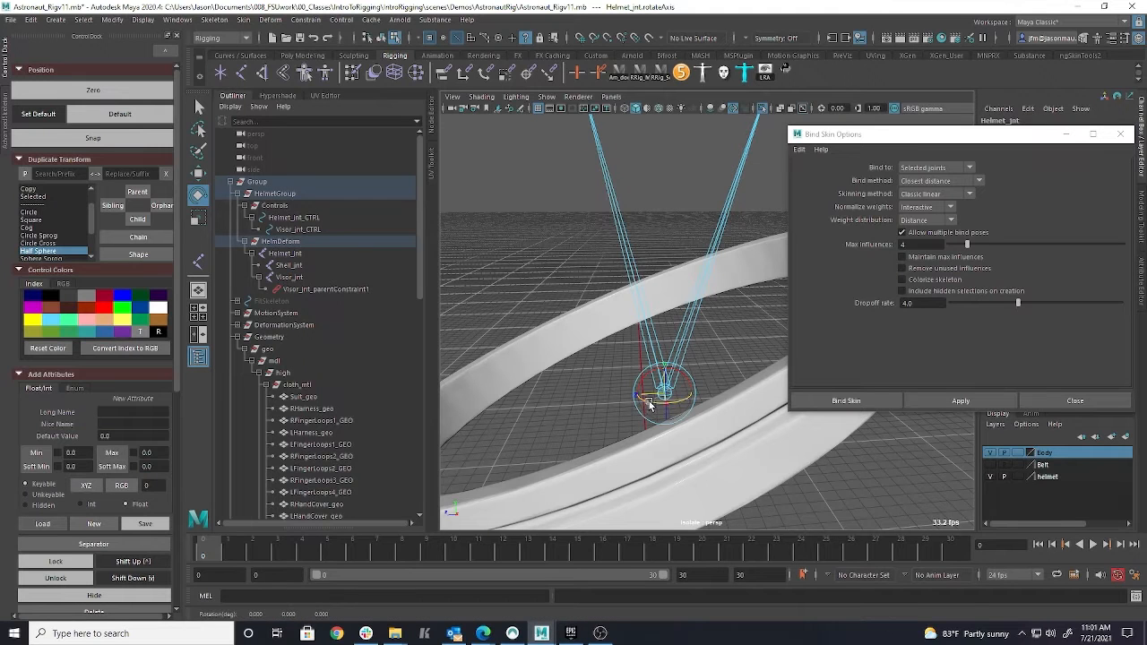
- Undo the trial axis rotation and rotate Helmet_jnt's local rotation axis in the side view to match the neck ring's tilt
{"action": "key", "text": "ctrl+z"}
{"action": "key", "text": "space"}
{"action": "key", "text": "space"}
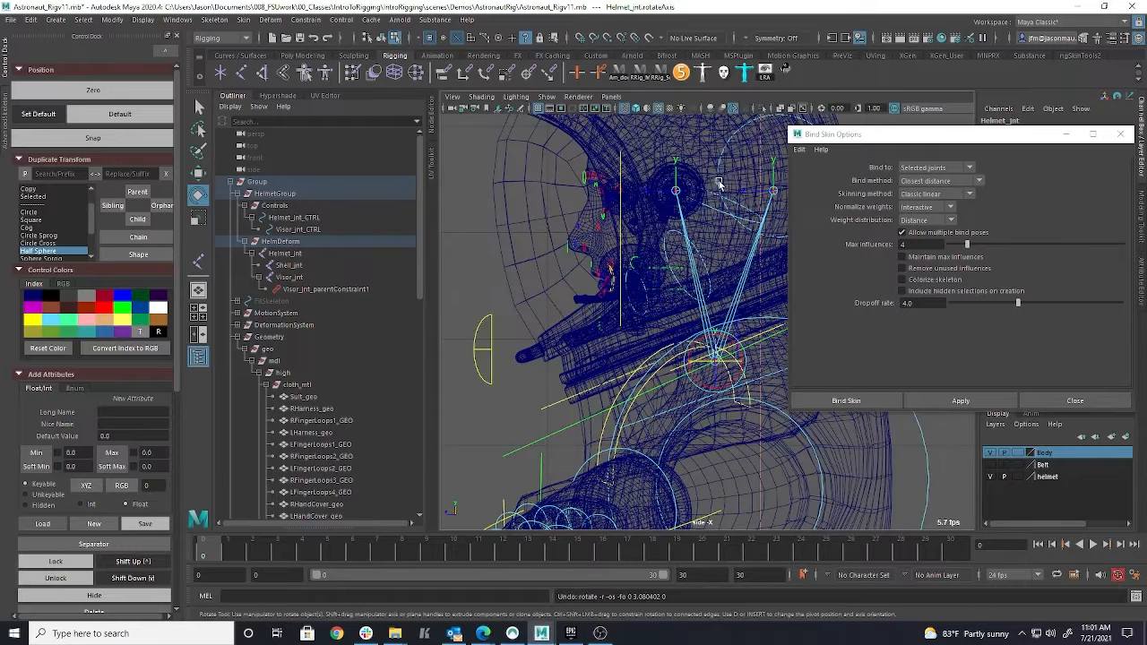
{"action": "left_click", "coordinate": [692, 344]}
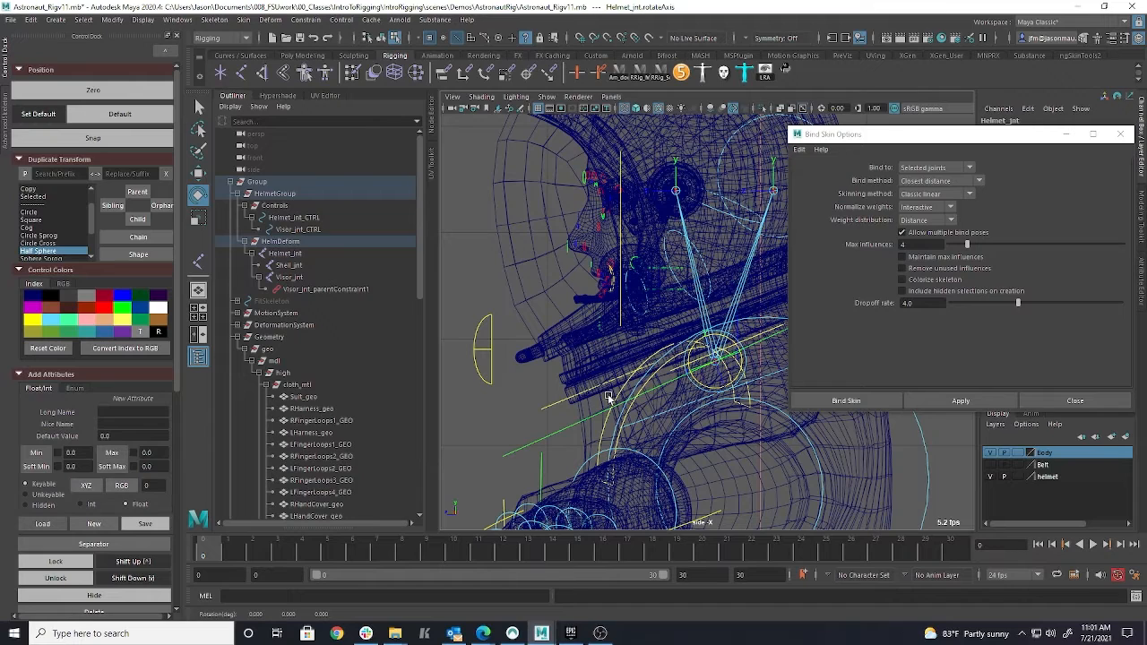
- Check the rotated Helmet_jnt axis against the neck ring in the perspective view, move the Bind Skin Options aside, and deselect the axis
{"action": "key", "text": "space"}
{"action": "key", "text": "space"}
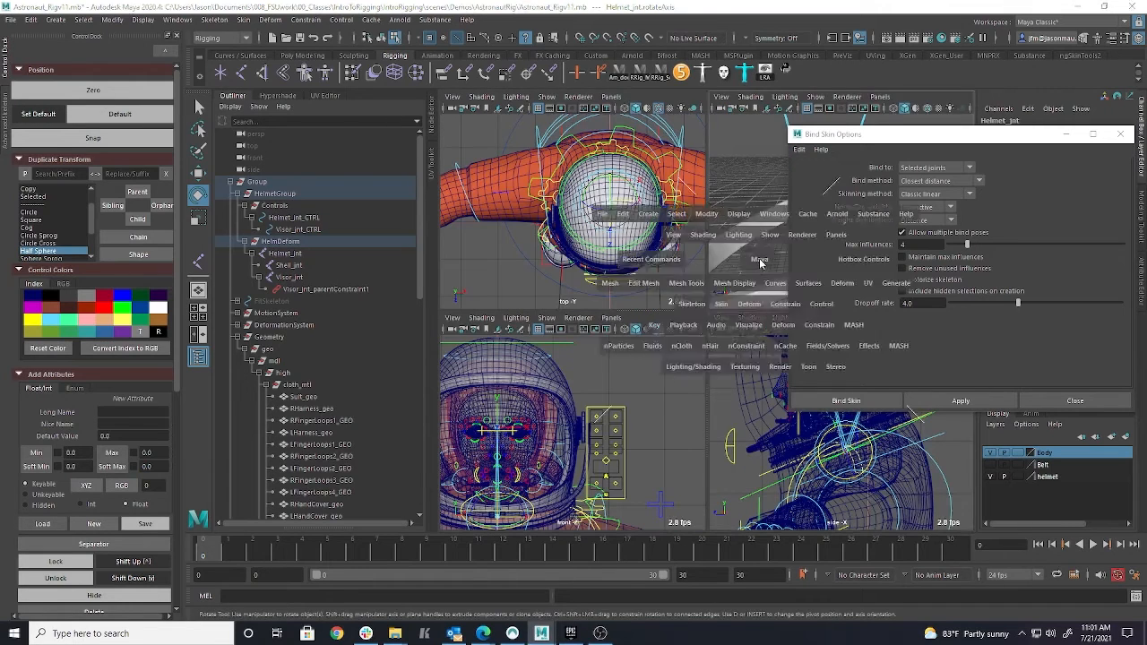
{"action": "left_click_drag", "start_coordinate": [703, 330], "coordinate": [709, 281], "text": "alt"}
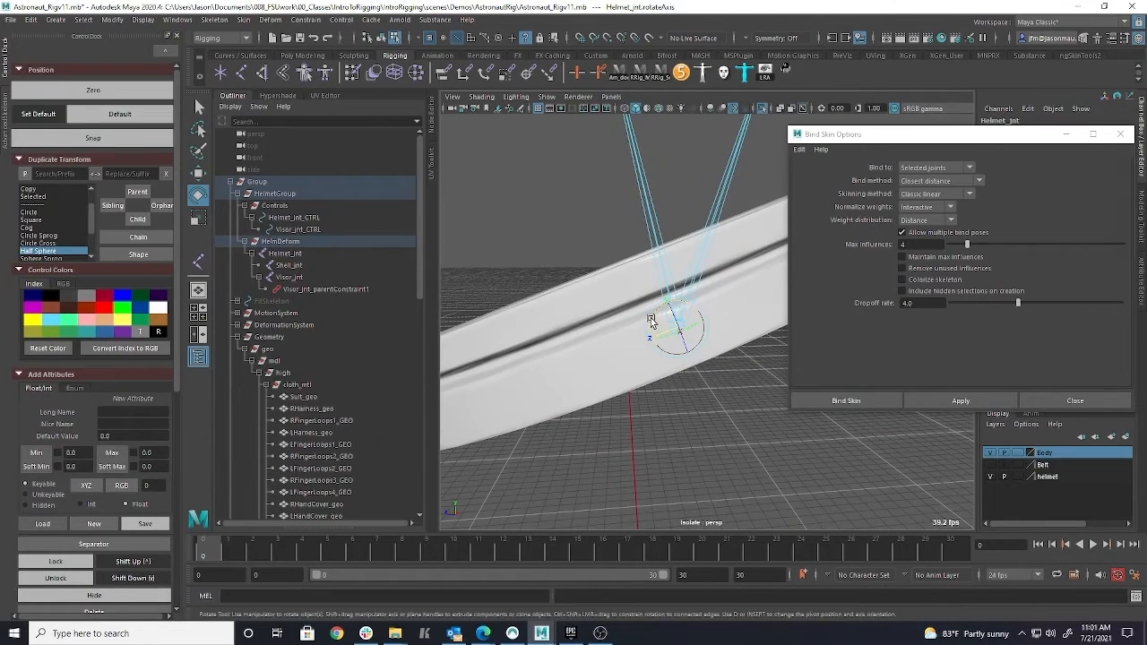
{"action": "left_click_drag", "start_coordinate": [916, 135], "coordinate": [865, 185]}
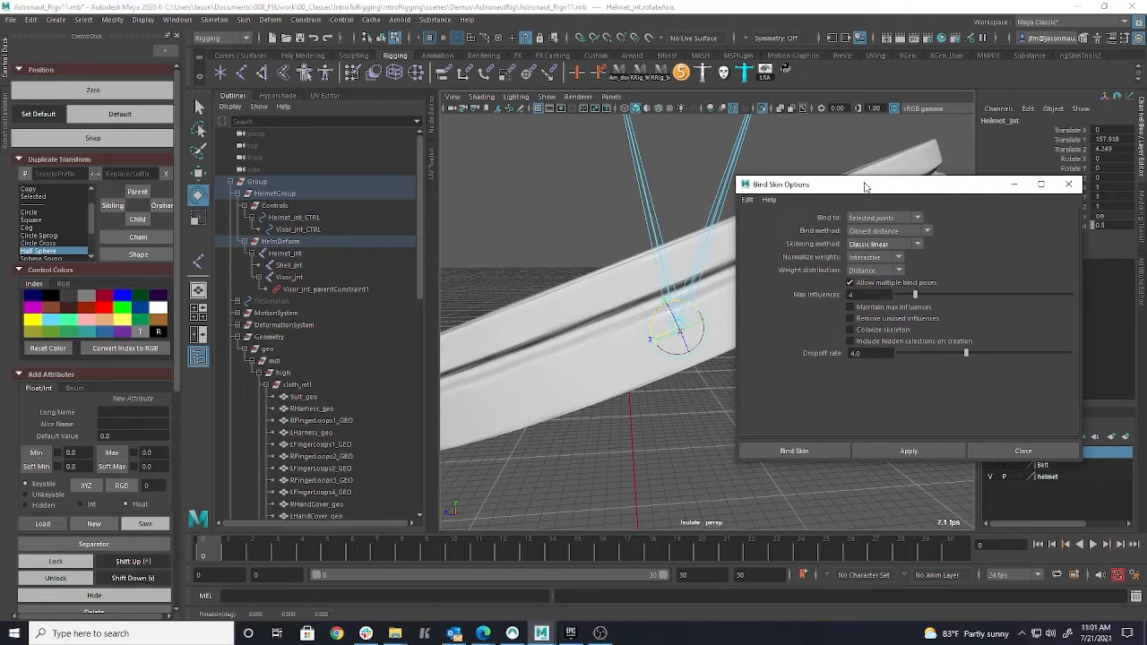
{"action": "left_click", "coordinate": [611, 193]}
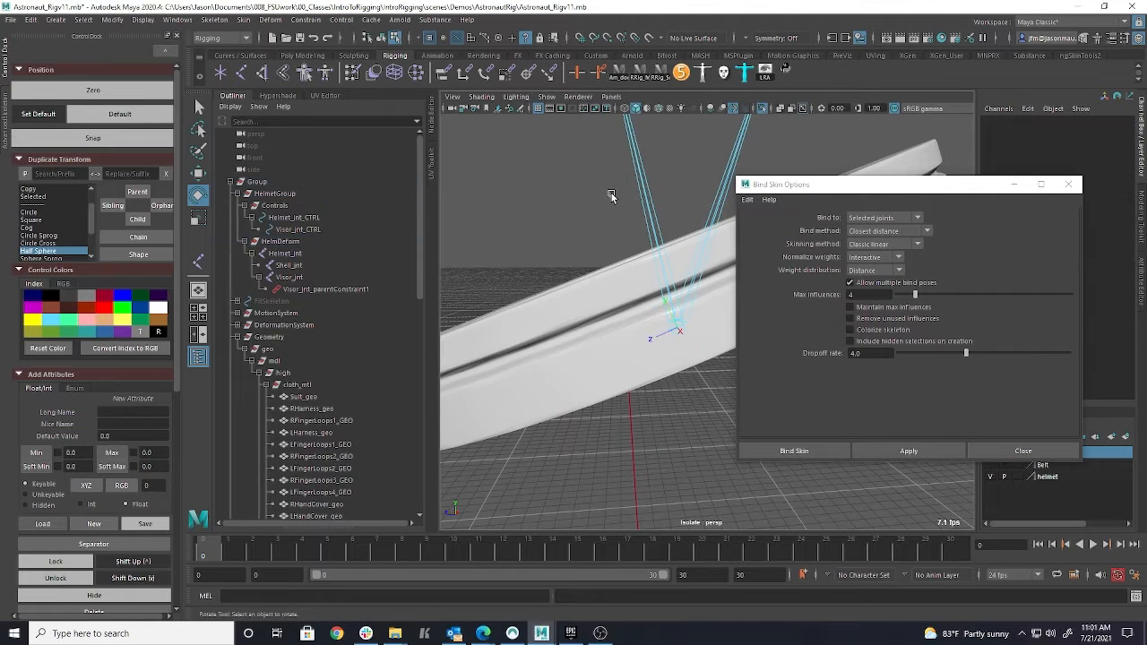
- Return to object selection mode and turn off isolation so the whole astronaut is shown in the perspective view
{"action": "right_click", "coordinate": [654, 219]}
{"action": "left_click", "coordinate": [381, 39]}
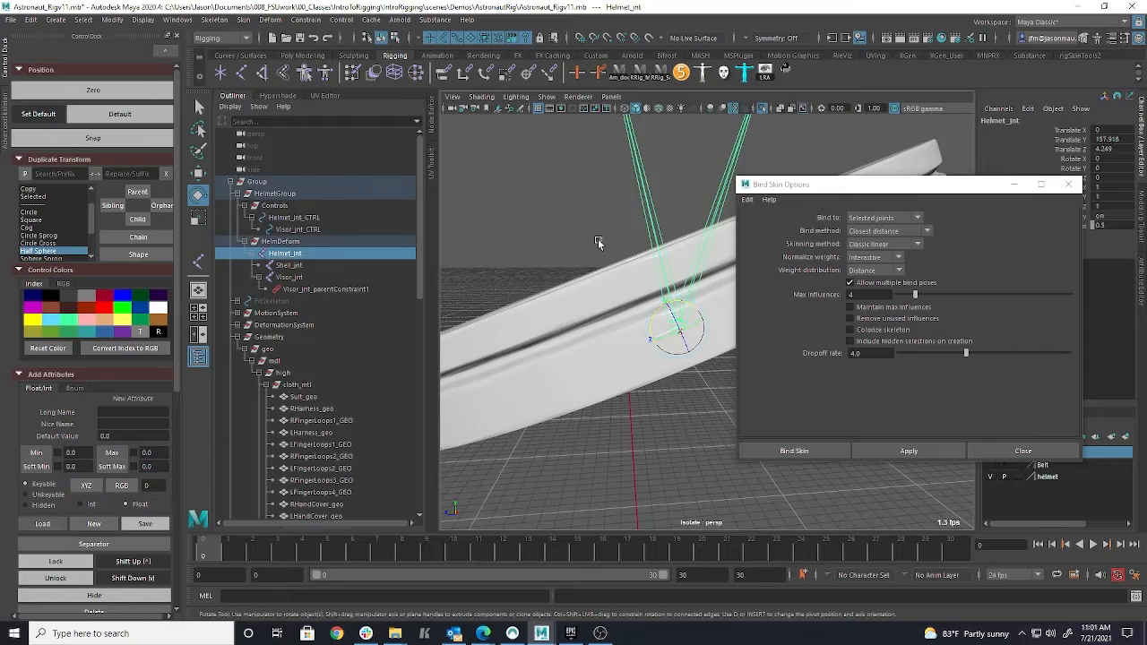
{"action": "left_click", "coordinate": [574, 213]}
{"action": "left_click", "coordinate": [655, 231]}
{"action": "left_click", "coordinate": [760, 108]}
{"action": "scroll", "coordinate": [579, 206], "scroll_direction": "down", "scroll_amount": 6}
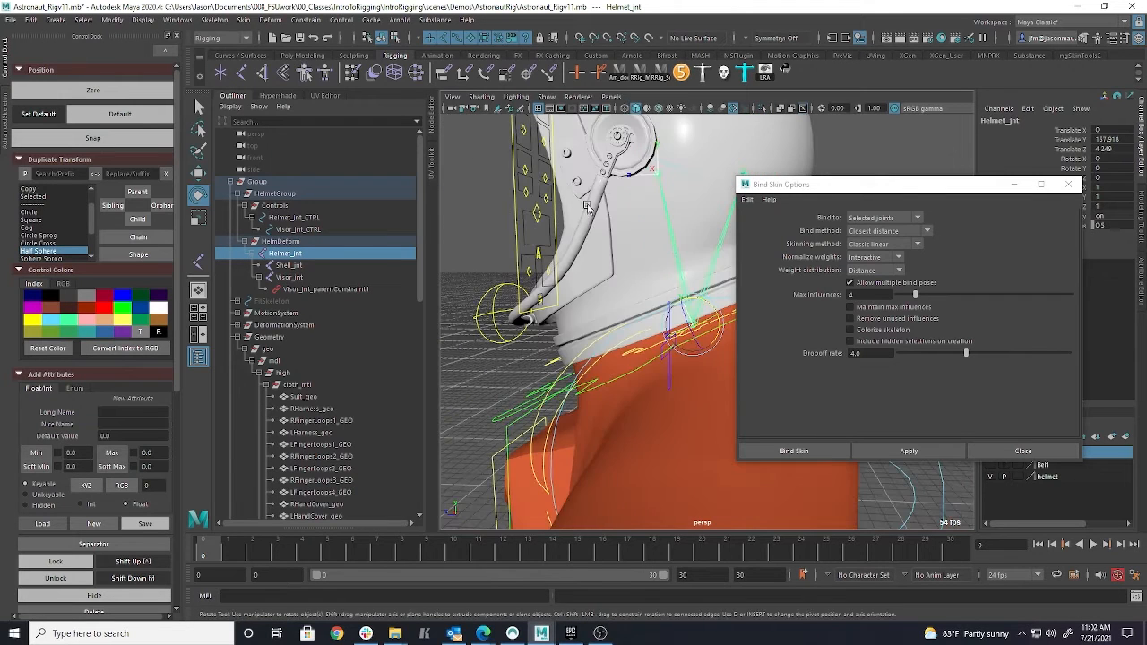
{"action": "scroll", "coordinate": [579, 236], "scroll_direction": "up", "scroll_amount": 2}
{"action": "scroll", "coordinate": [579, 235], "scroll_direction": "down", "scroll_amount": 3}
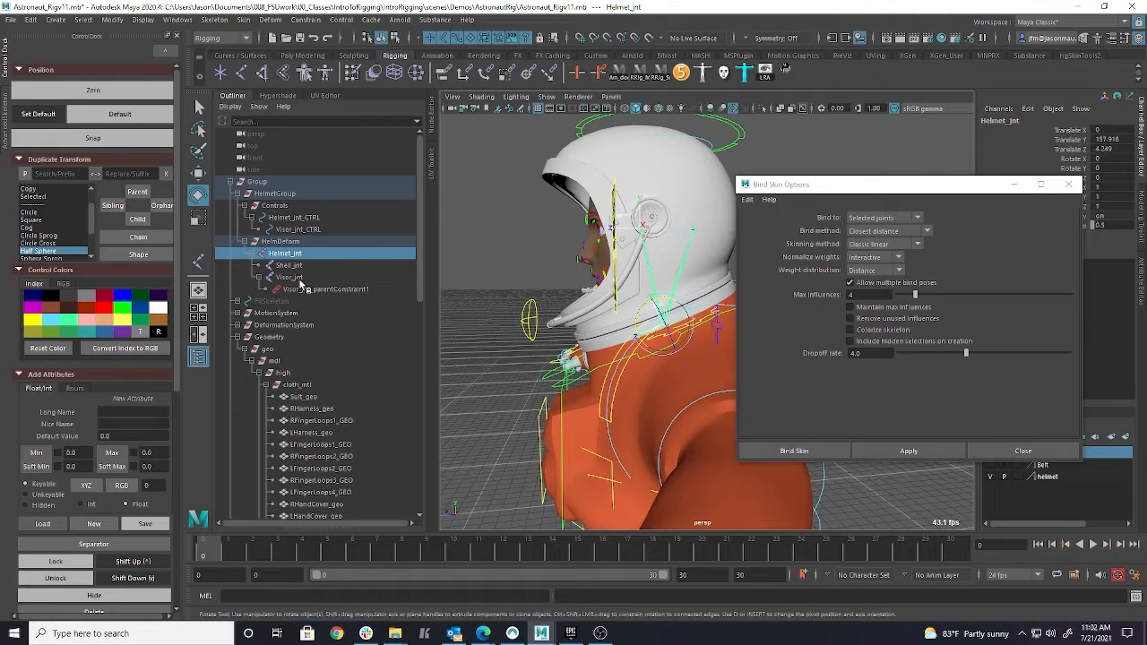
- Rotate Visor_jnt_CTRL about X to test the visor's movement and undo the rotation
{"action": "left_click", "coordinate": [300, 229]}
{"action": "left_click_drag", "start_coordinate": [638, 258], "coordinate": [616, 253]}
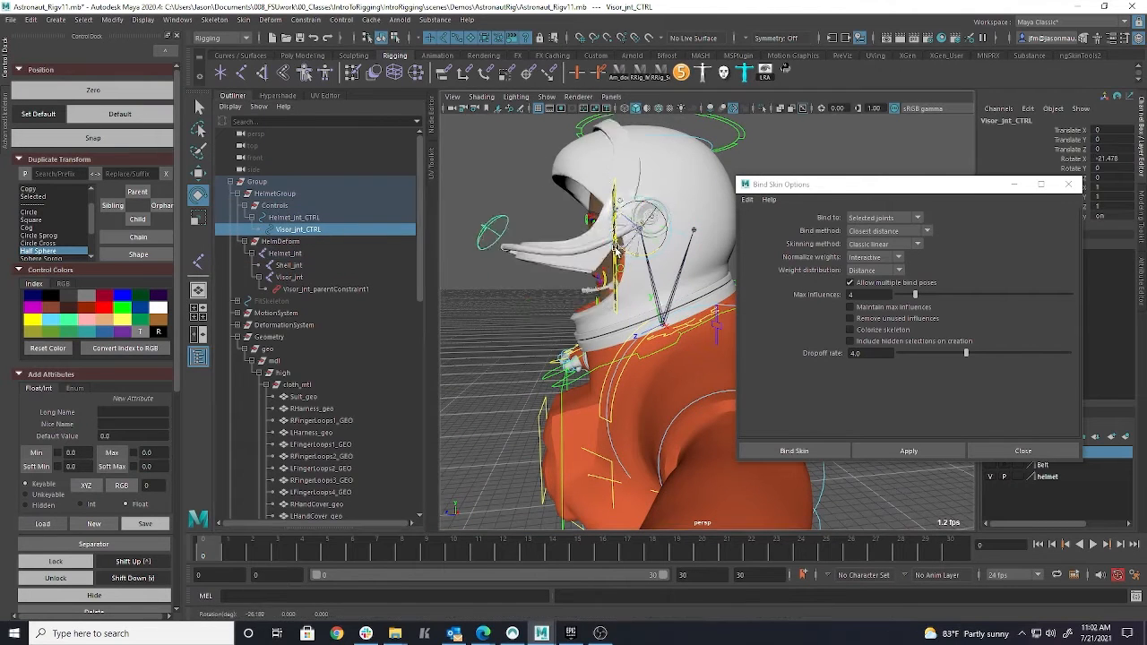
{"action": "key", "text": "ctrl+z"}
- Bind the helmet shell, metal04_GEO, to Shell_jnt using selected joints and the closest distance method, then close the bind options
{"action": "left_click", "coordinate": [714, 226]}
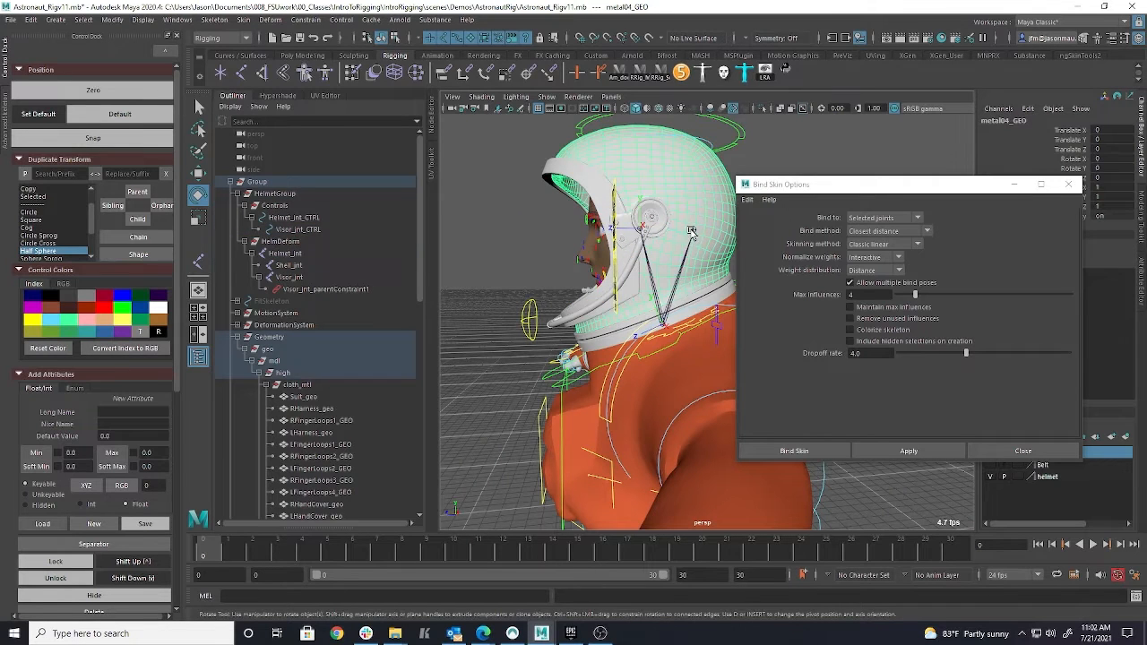
{"action": "left_click", "coordinate": [690, 232], "text": "shift"}
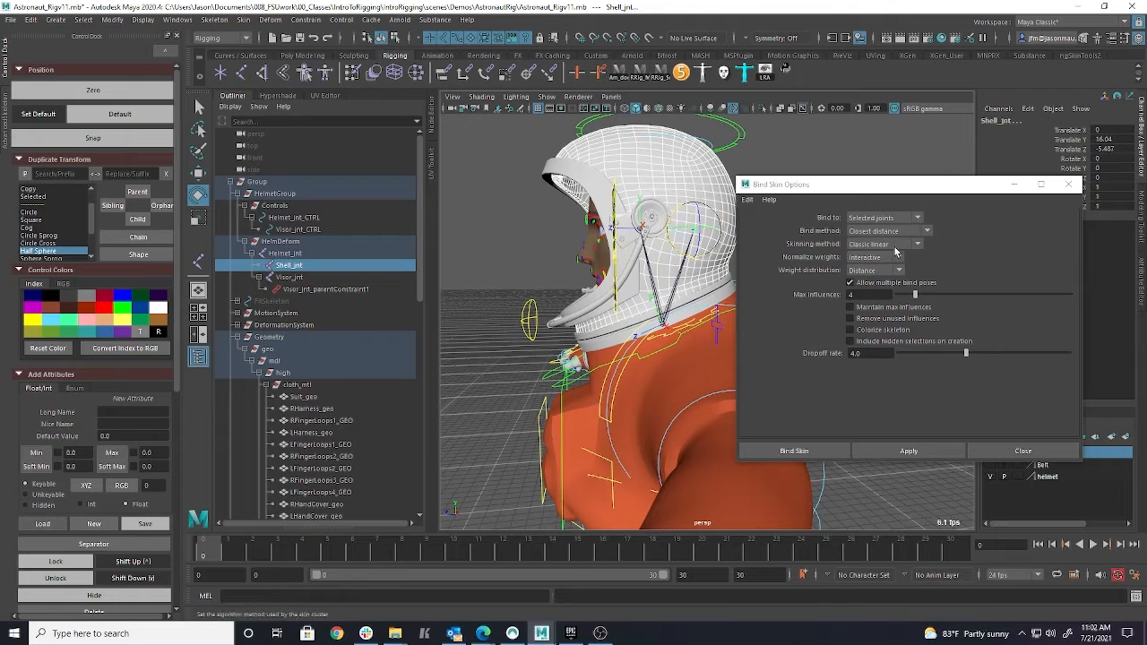
{"action": "left_click", "coordinate": [908, 451]}
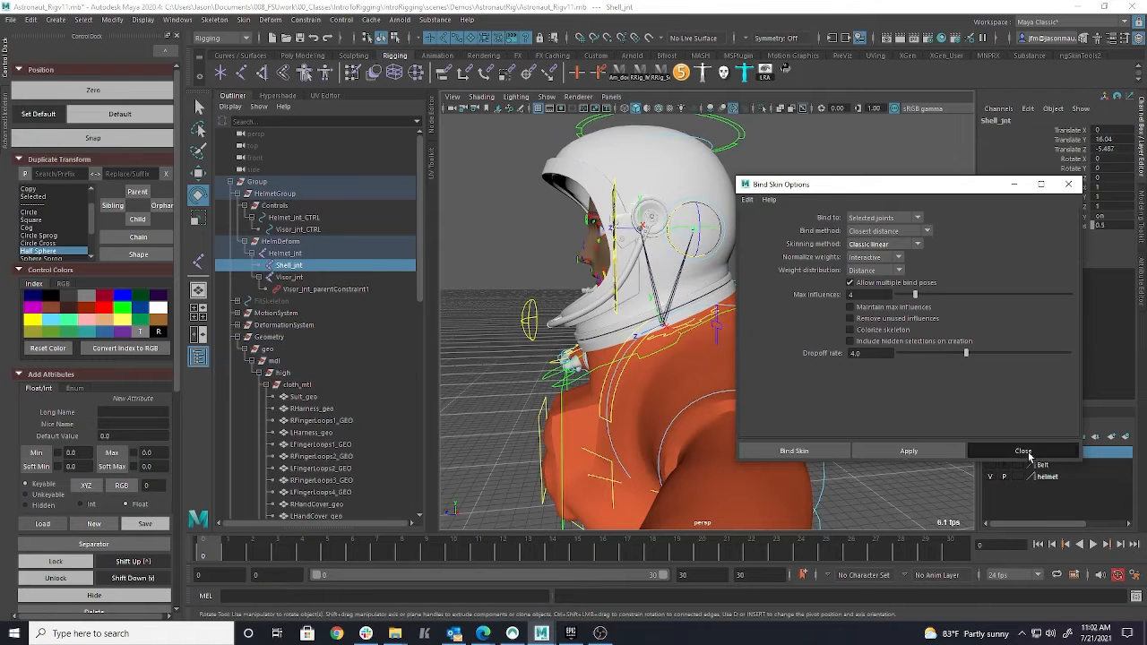
{"action": "left_click", "coordinate": [1023, 451]}
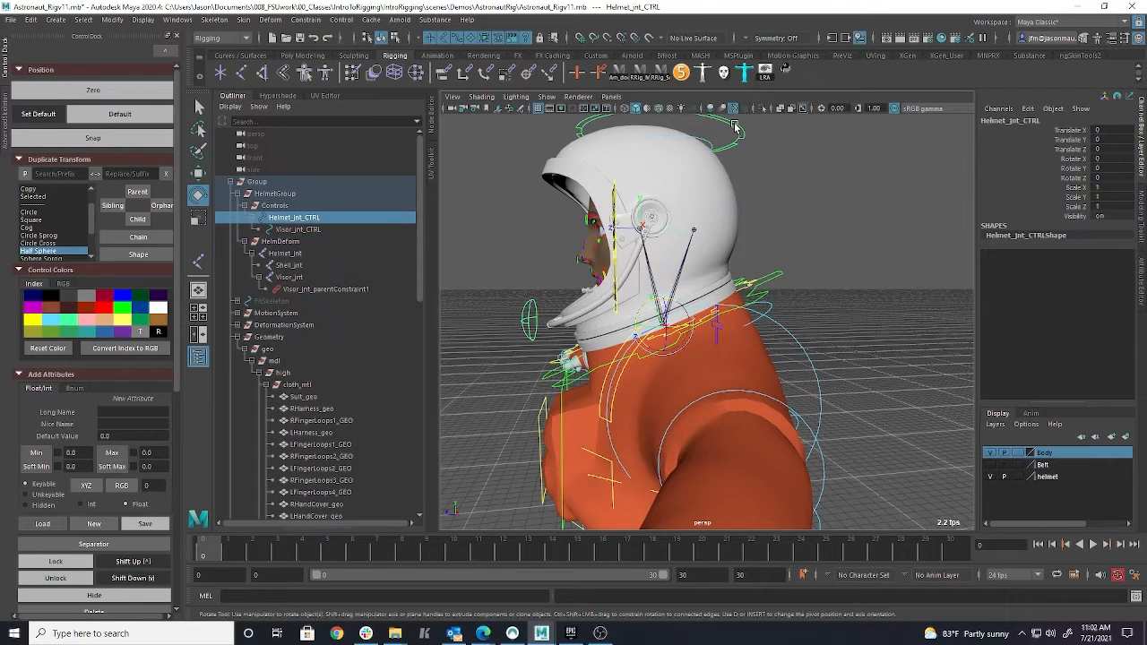
- Parent-constrain Helmet_jnt to Helmet_jnt_CTRL
{"action": "left_click", "coordinate": [300, 258], "text": "ctrl"}
{"action": "left_click", "coordinate": [306, 19]}
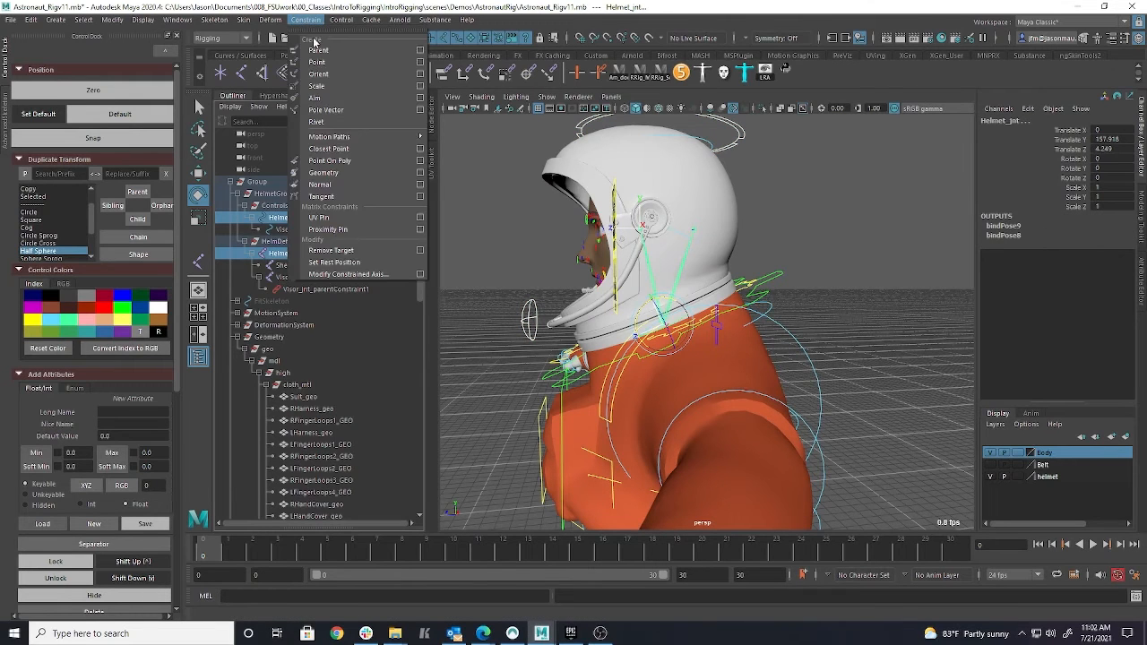
{"action": "left_click", "coordinate": [317, 50]}
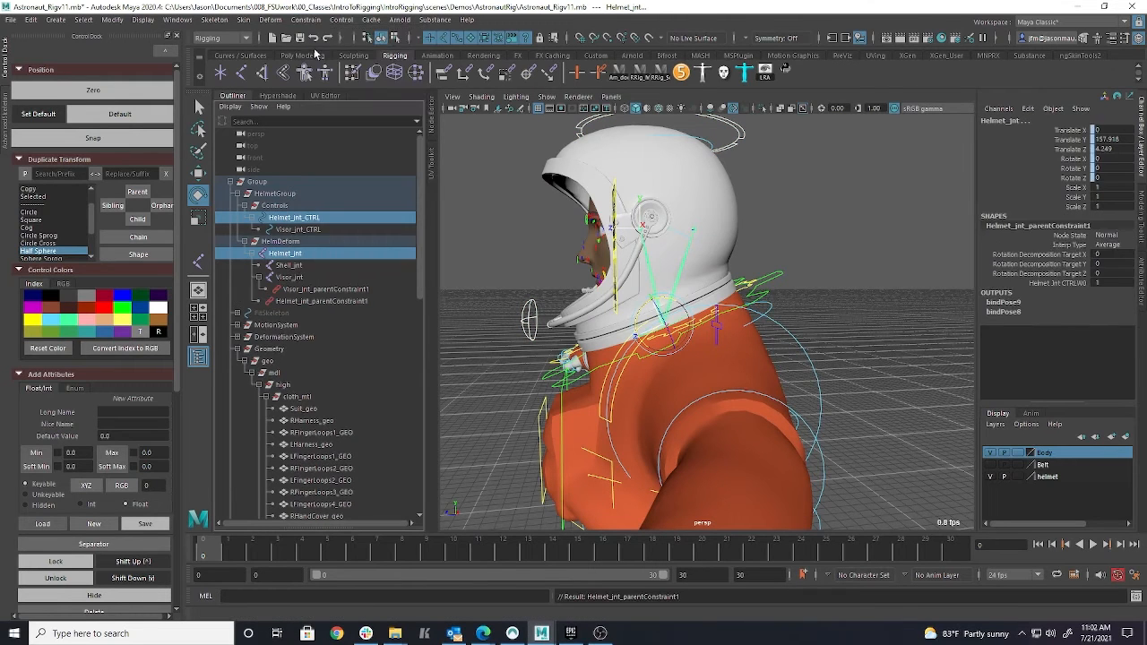
{"action": "left_click", "coordinate": [463, 257]}
- Test-rotate Helmet_jnt_CTRL, undo the rotation, and delete Helmet_jnt_parentConstraint1
{"action": "left_click", "coordinate": [737, 140]}
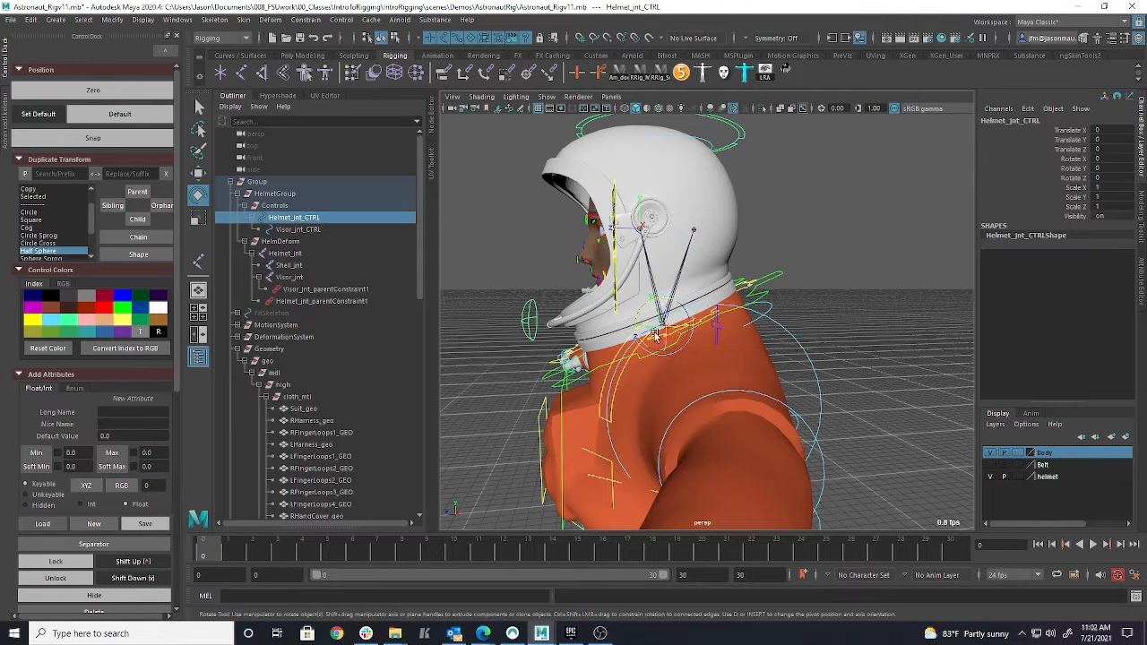
{"action": "mouse_move", "coordinate": [667, 351]}
{"action": "left_mouse_down"}
{"action": "mouse_move", "coordinate": [662, 331]}
{"action": "mouse_move", "coordinate": [695, 328]}
{"action": "mouse_move", "coordinate": [631, 334]}
{"action": "mouse_move", "coordinate": [665, 336]}
{"action": "left_mouse_up"}
{"action": "key", "text": "ctrl+z"}
{"action": "key", "text": "ctrl+z"}
{"action": "key", "text": "ctrl+z"}
{"action": "key", "text": "ctrl+z"}
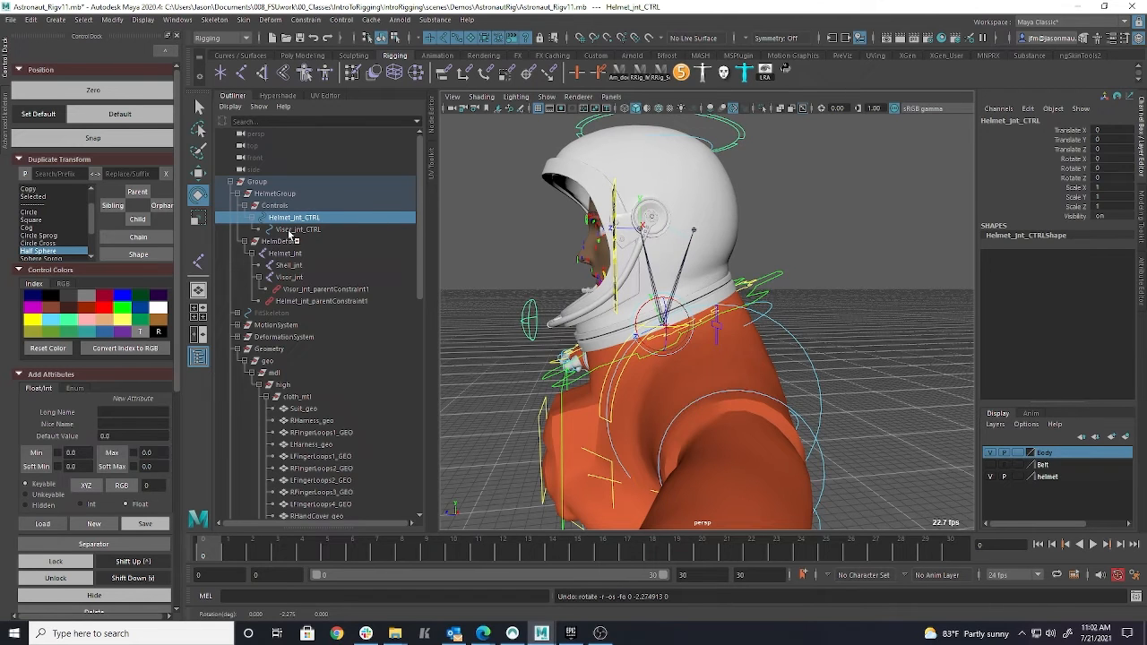
{"action": "left_click", "coordinate": [332, 301]}
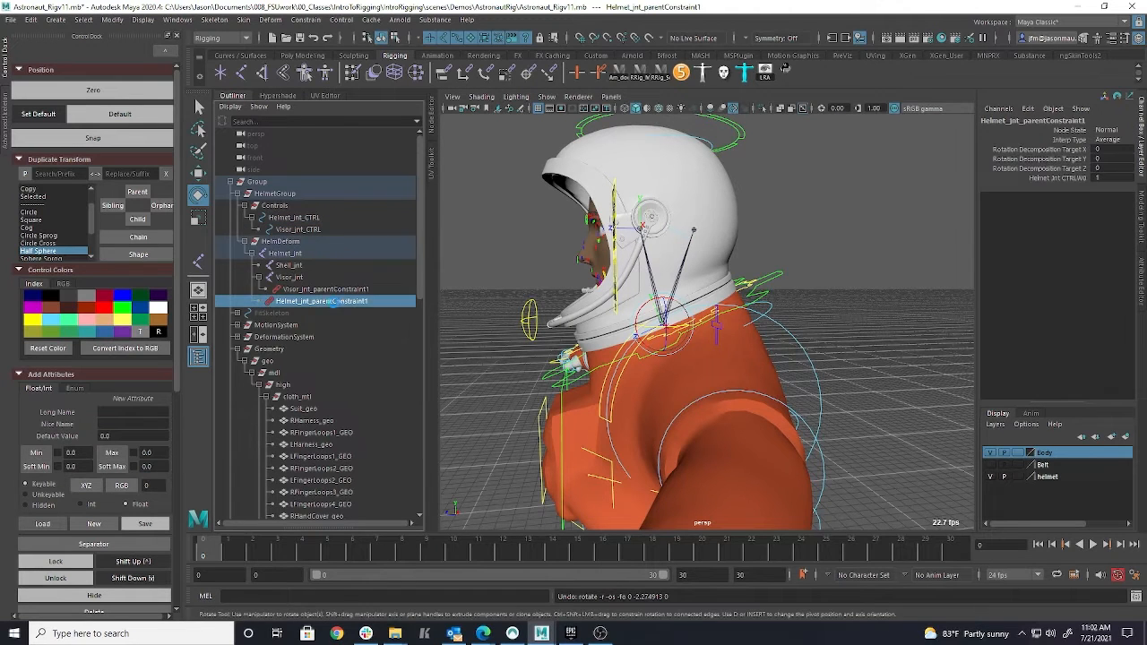
{"action": "key", "text": "Delete"}
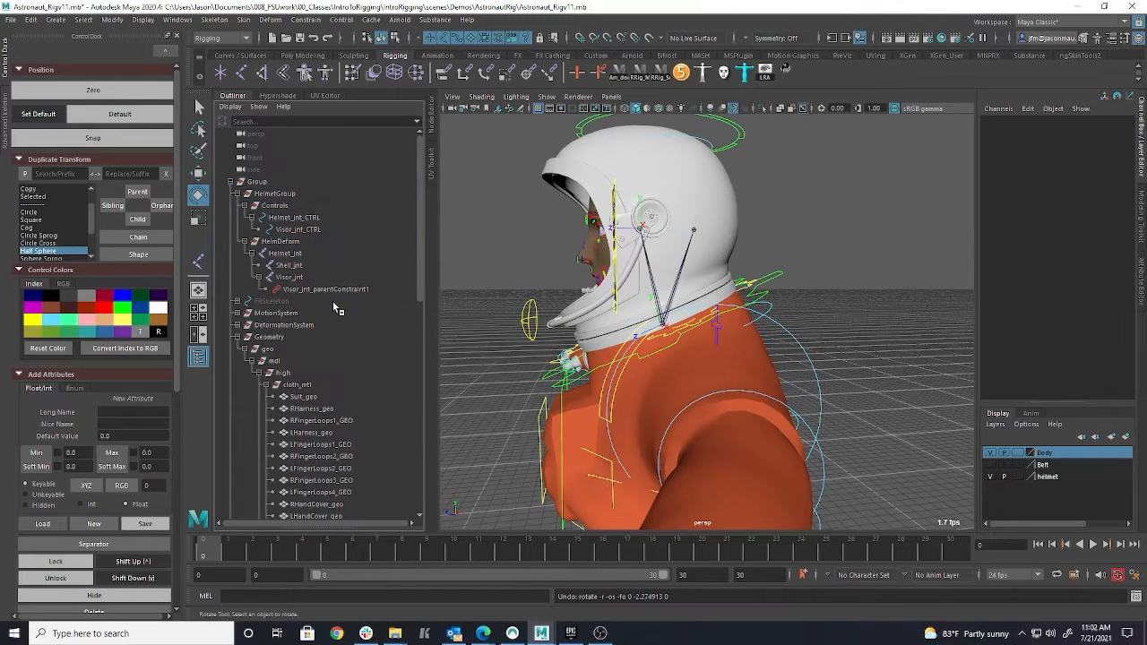
- Delete Helmet_jnt_CTRL together with its child visor control
{"action": "left_click", "coordinate": [742, 136]}
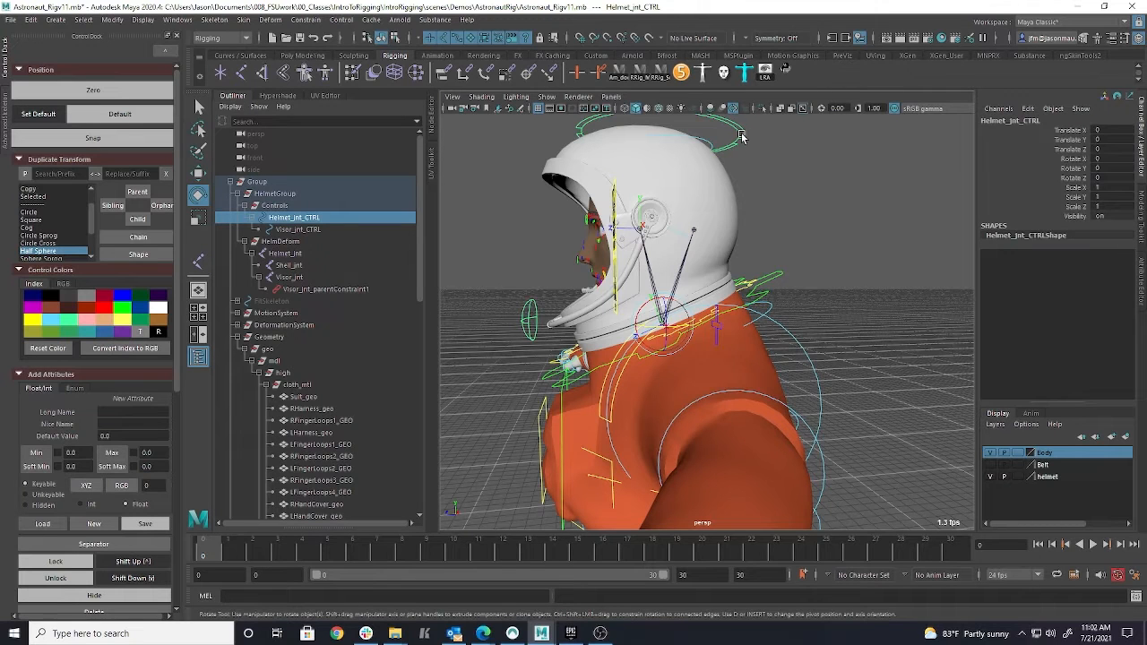
{"action": "key", "text": "Delete"}
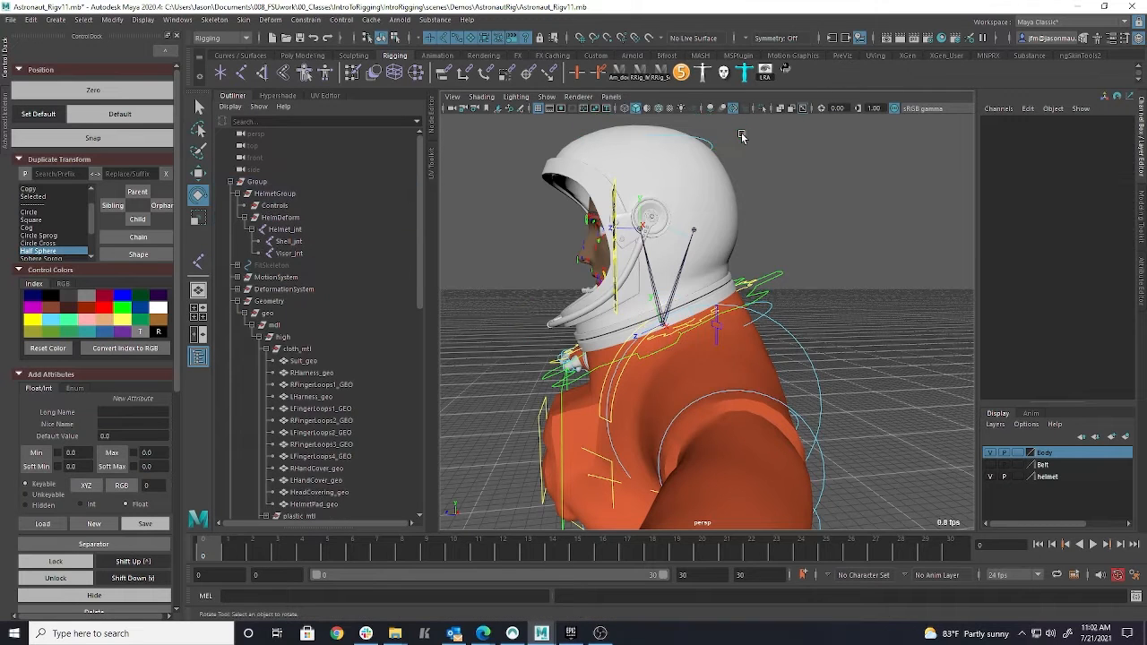
- Choose Circle Sprog as the Duplicate Transform control shape and try creating it as an orphan with nothing selected
{"action": "left_click", "coordinate": [54, 236]}
{"action": "left_click", "coordinate": [60, 242]}
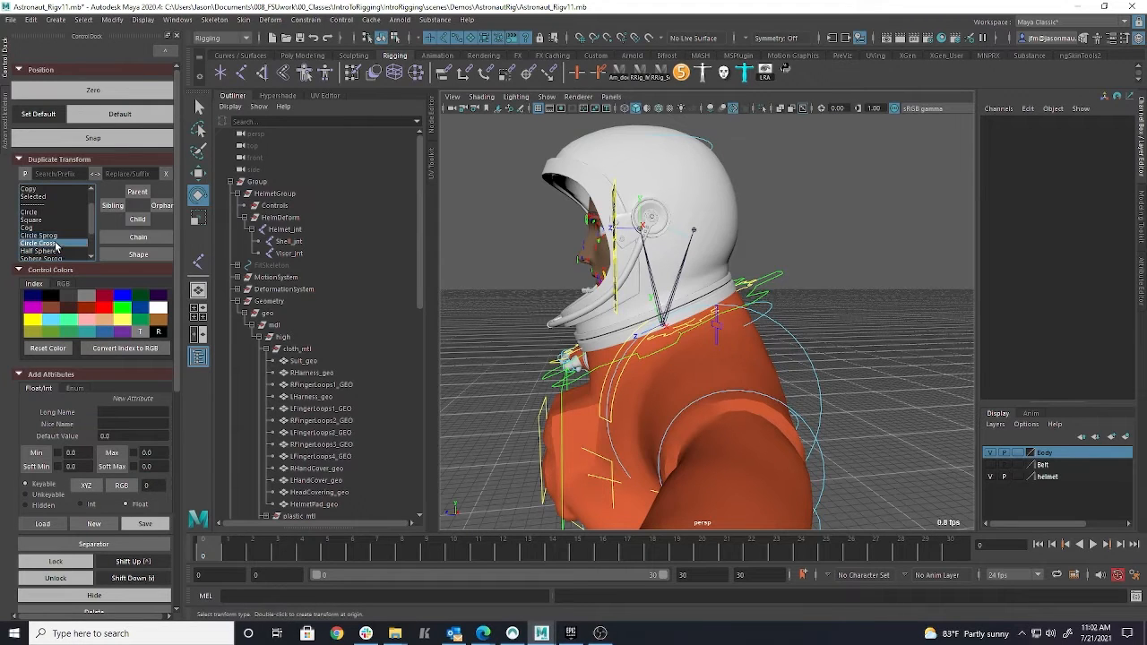
{"action": "scroll", "coordinate": [62, 250], "scroll_direction": "down", "scroll_amount": 1}
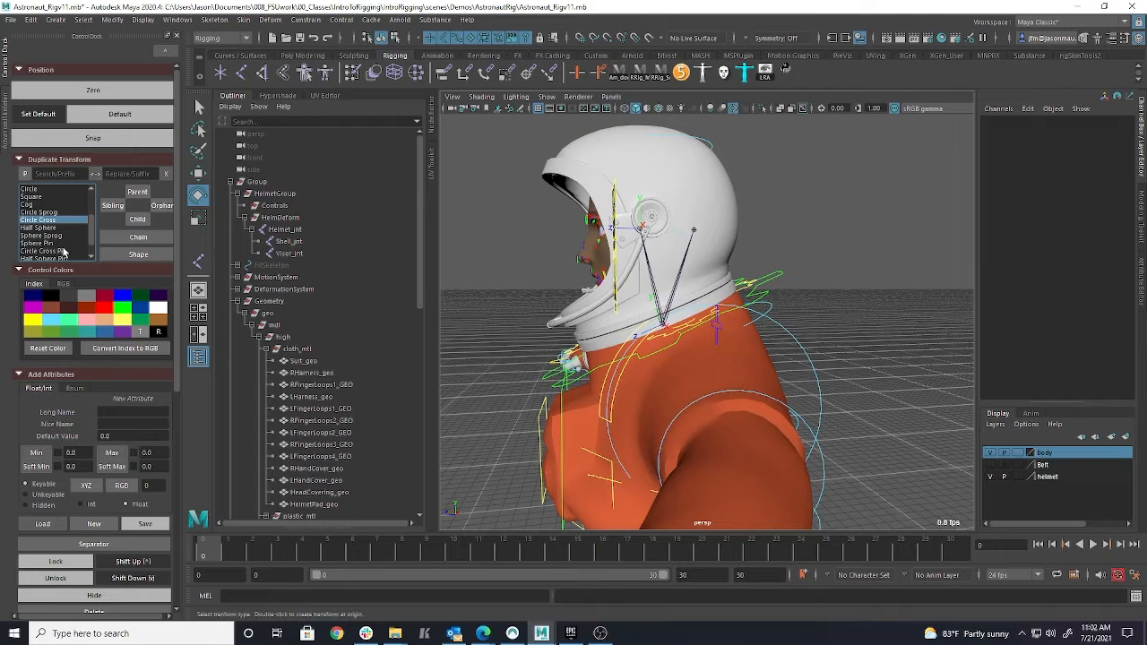
{"action": "left_click", "coordinate": [51, 211]}
{"action": "left_click", "coordinate": [161, 206]}
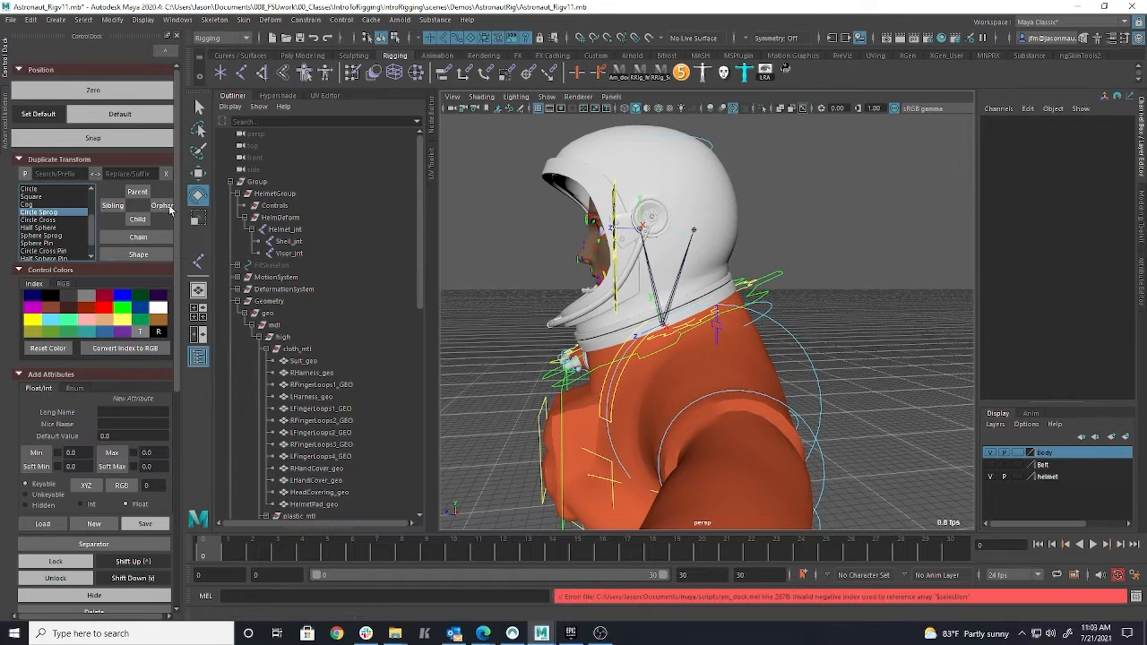
- Undo the deletion of Helmet_jnt_CTRL and its child visor control
{"action": "left_click_drag", "start_coordinate": [775, 216], "coordinate": [760, 259], "text": "alt"}
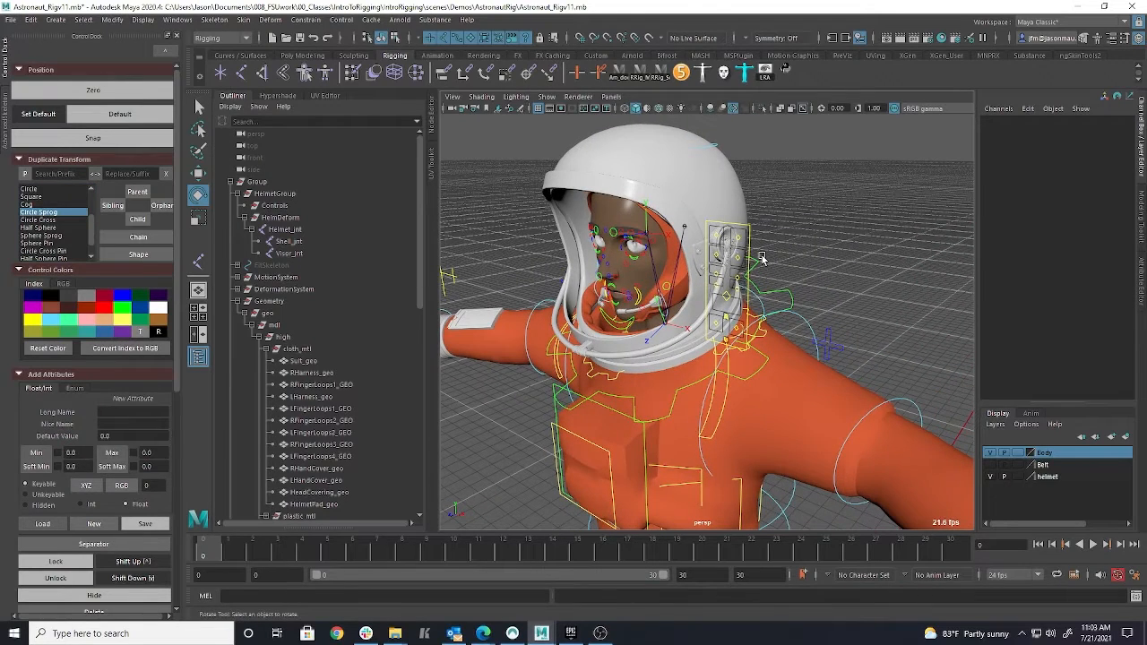
{"action": "key", "text": "r"}
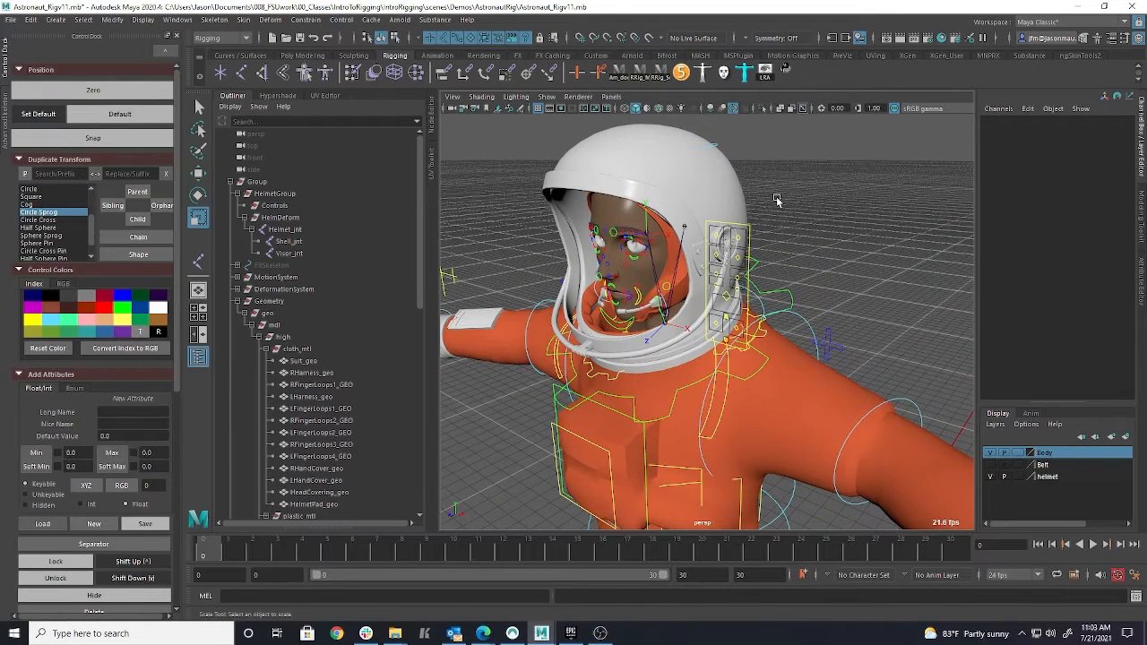
{"action": "left_click", "coordinate": [289, 253]}
{"action": "left_click_drag", "start_coordinate": [643, 260], "coordinate": [775, 251], "text": "alt"}
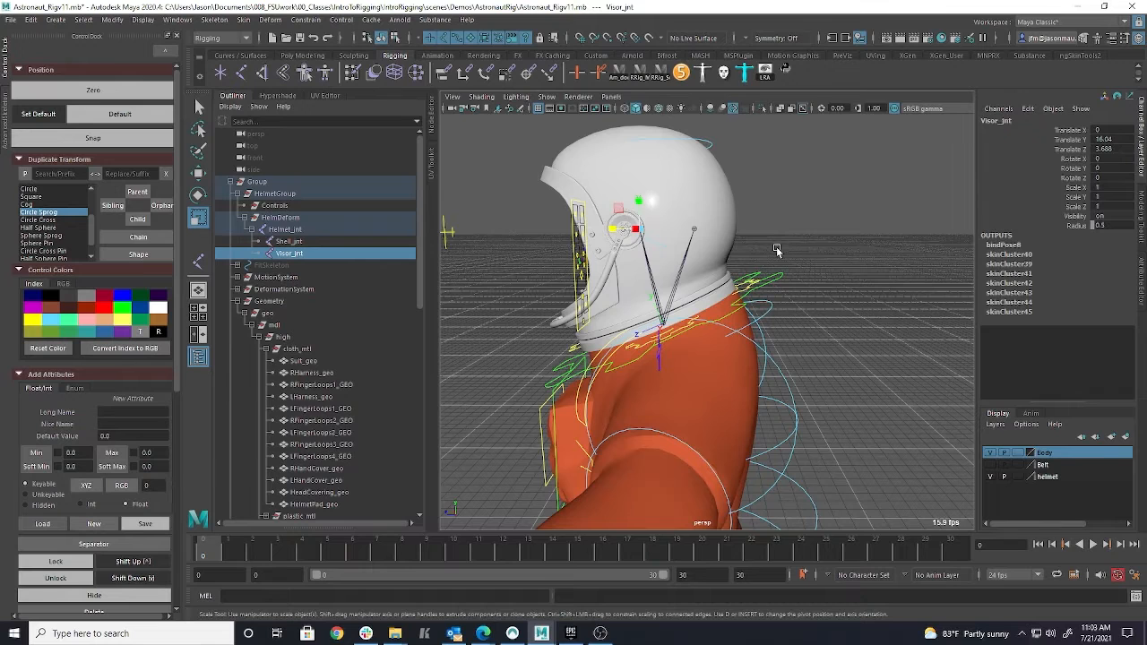
{"action": "key", "text": "ctrl+z"}
{"action": "key", "text": "ctrl+z"}
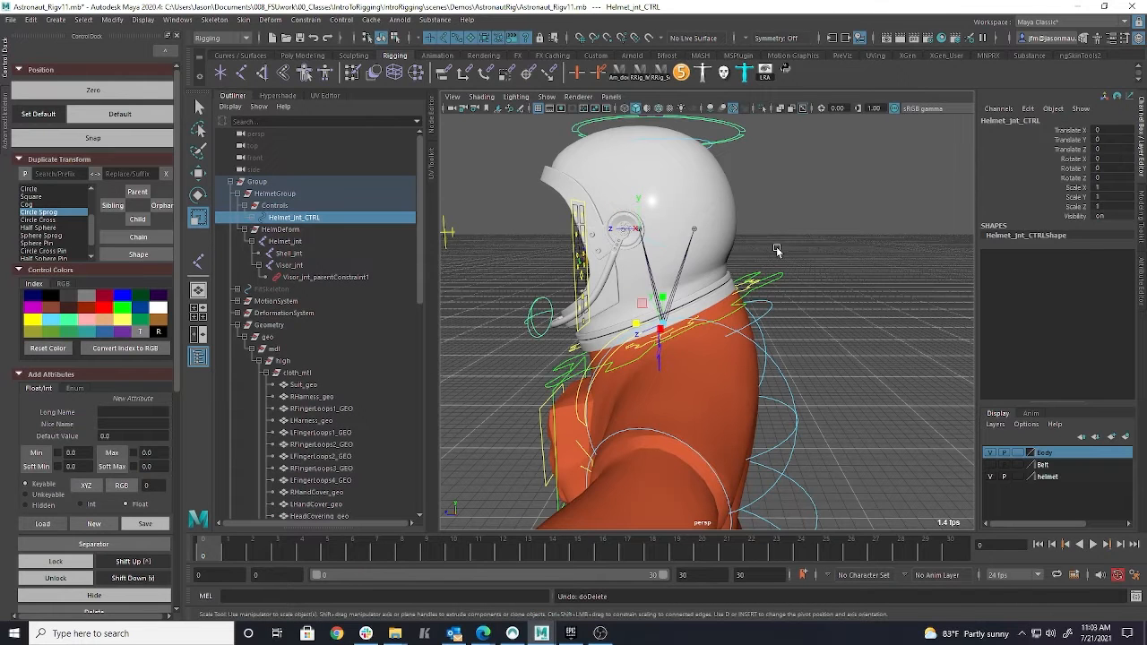
- Unparent Visor_jnt_CTRL from Helmet_jnt_CTRL to the scene root and delete the old Helmet_jnt_CTRL
{"action": "left_click", "coordinate": [253, 218]}
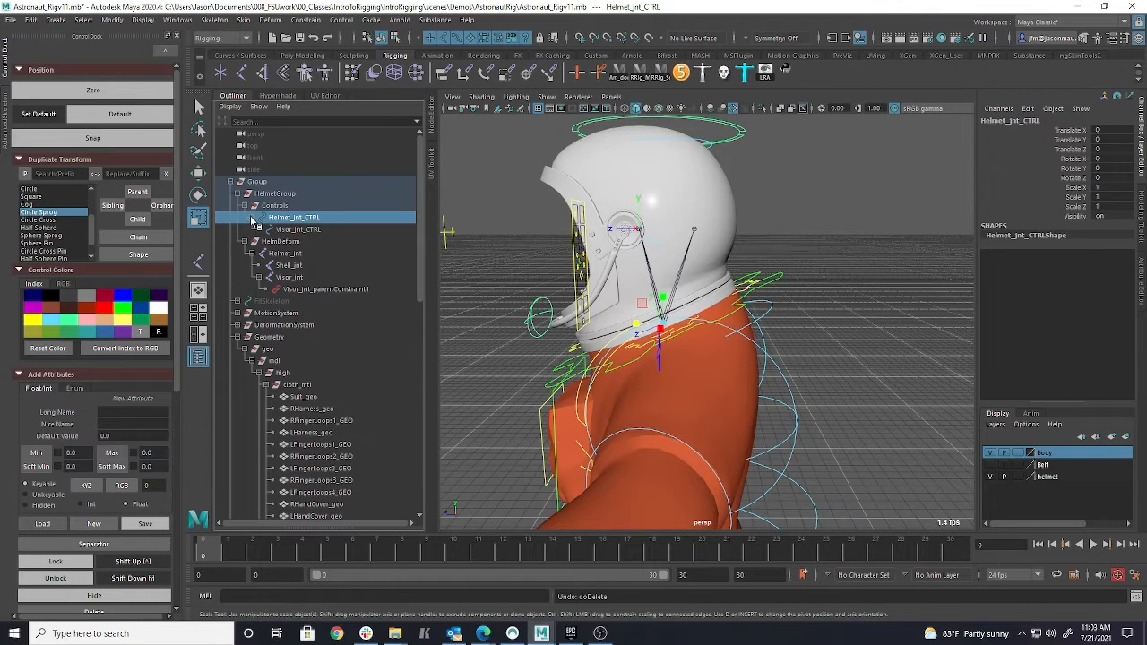
{"action": "left_click", "coordinate": [296, 229]}
{"action": "key", "text": "shift+p"}
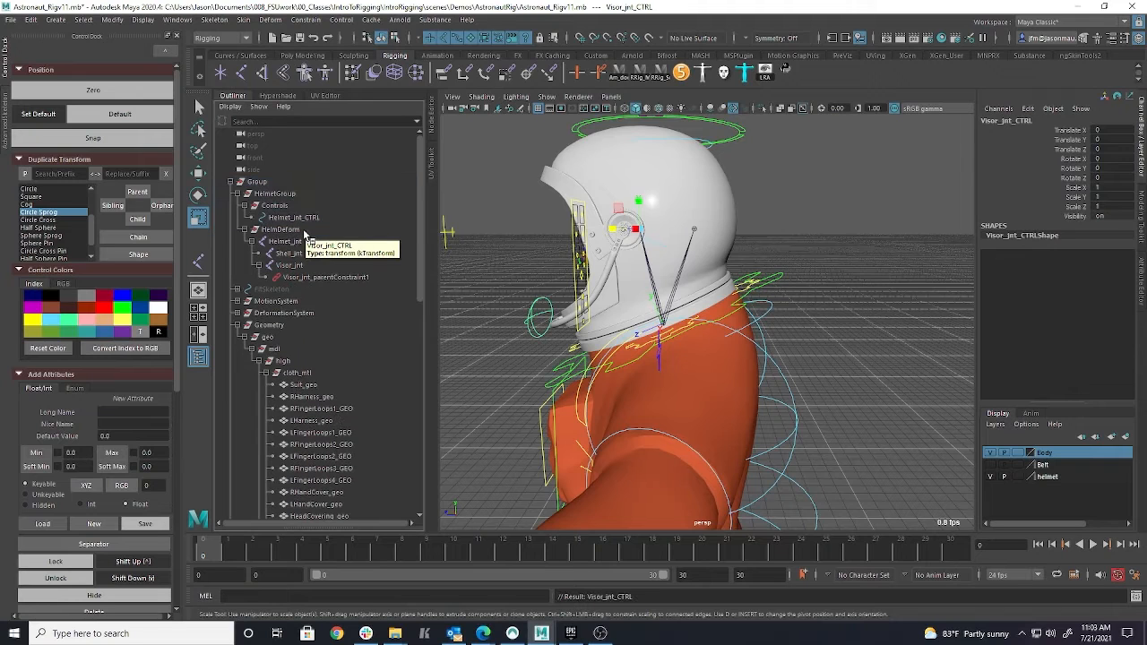
{"action": "left_click", "coordinate": [305, 220]}
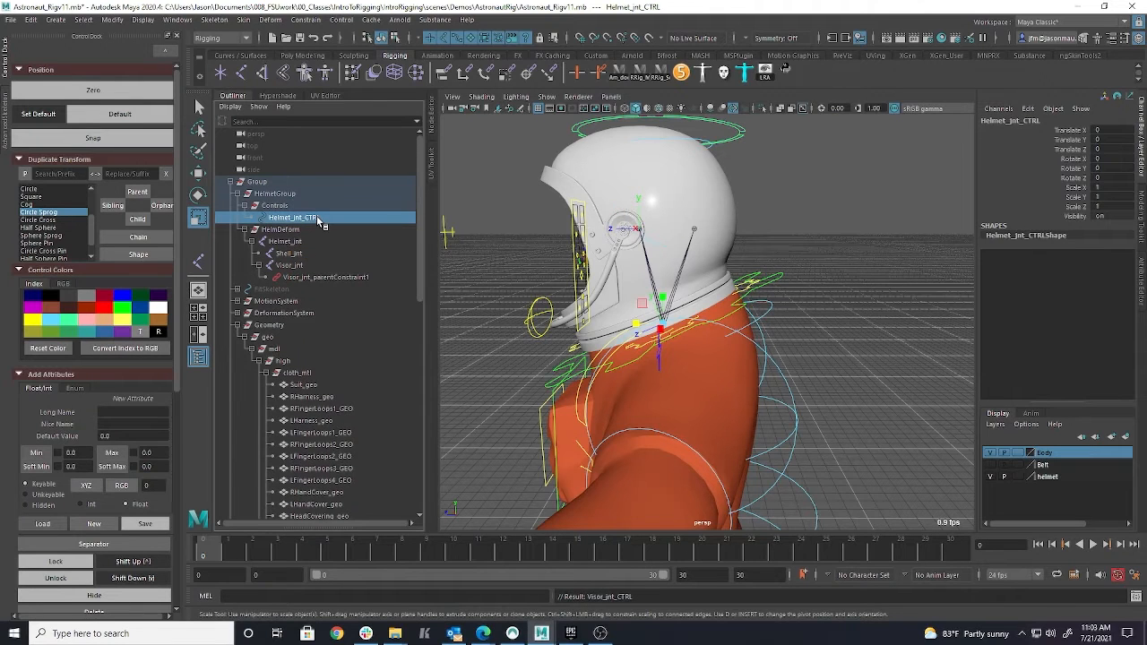
{"action": "key", "text": "Delete"}
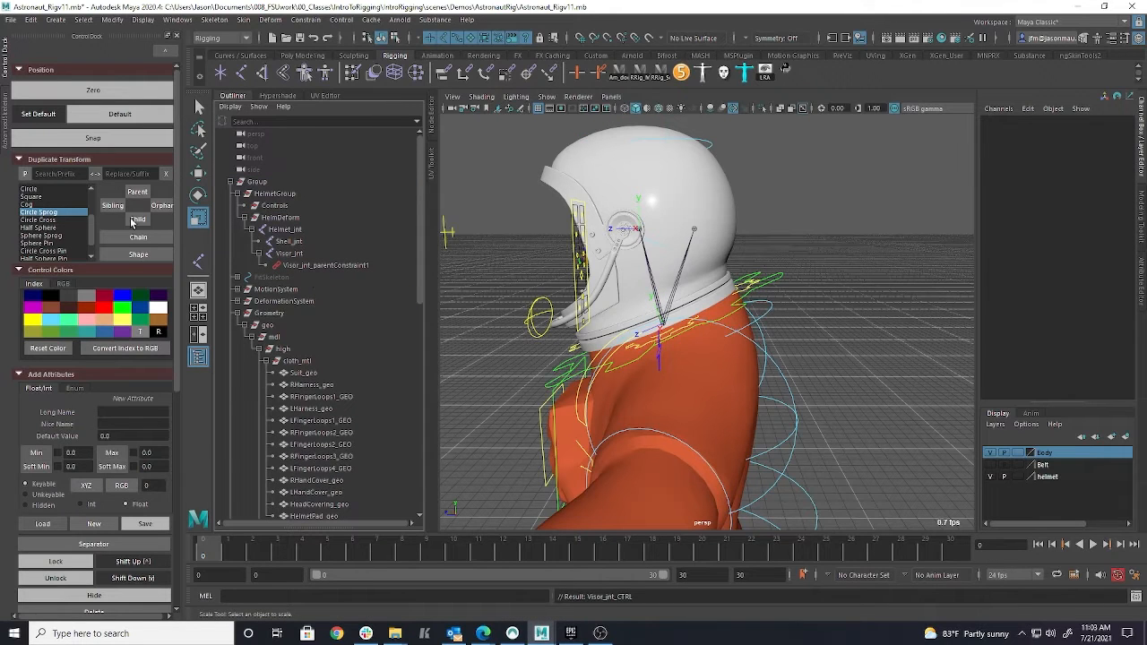
- Create a new orphan Circle Sprog control from Helmet_jnt that follows the joint's realigned axis
{"action": "scroll", "coordinate": [317, 380], "scroll_direction": "down", "scroll_amount": 10}
{"action": "left_click", "coordinate": [285, 468]}
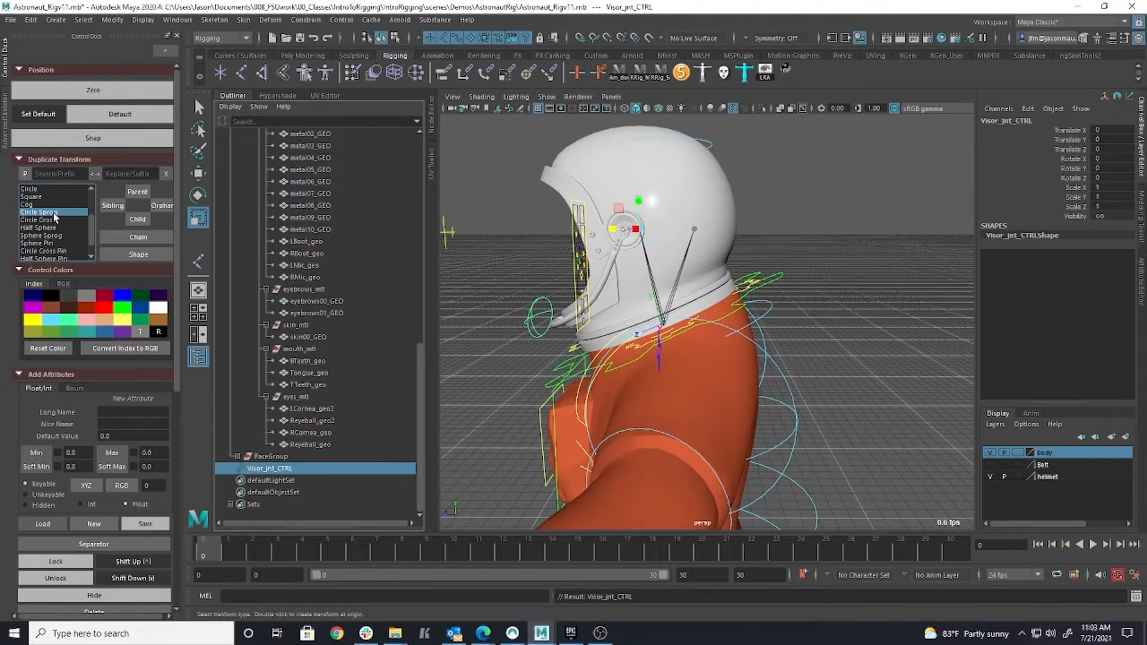
{"action": "scroll", "coordinate": [343, 247], "scroll_direction": "up", "scroll_amount": 10}
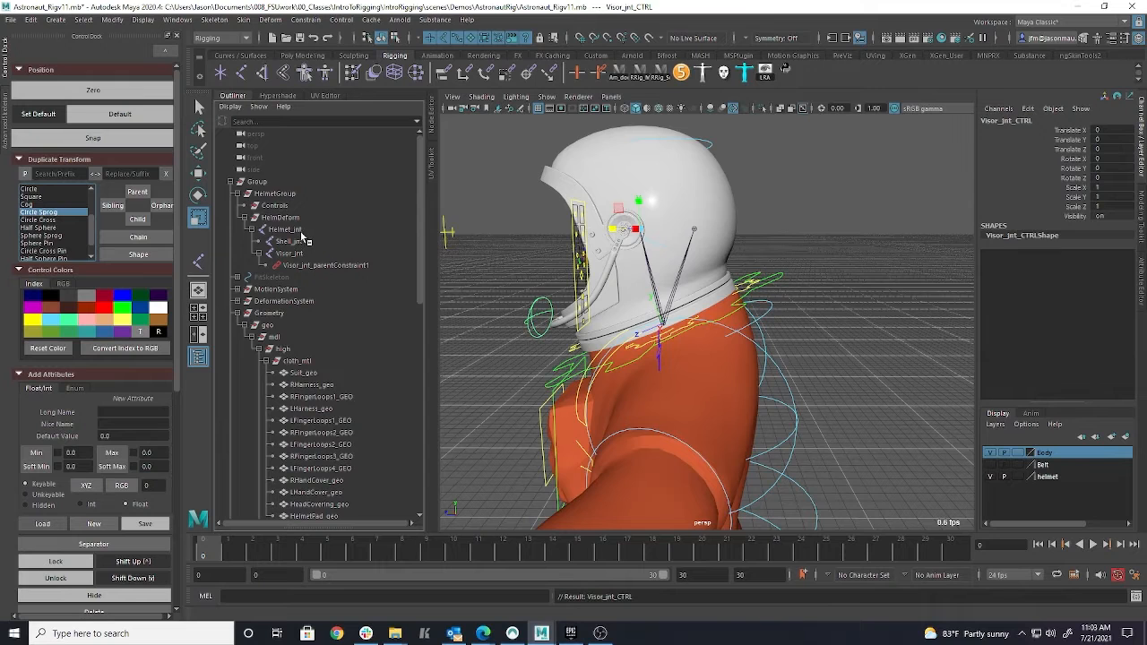
{"action": "left_click", "coordinate": [303, 229]}
{"action": "left_click_drag", "start_coordinate": [656, 361], "coordinate": [692, 349], "text": "alt"}
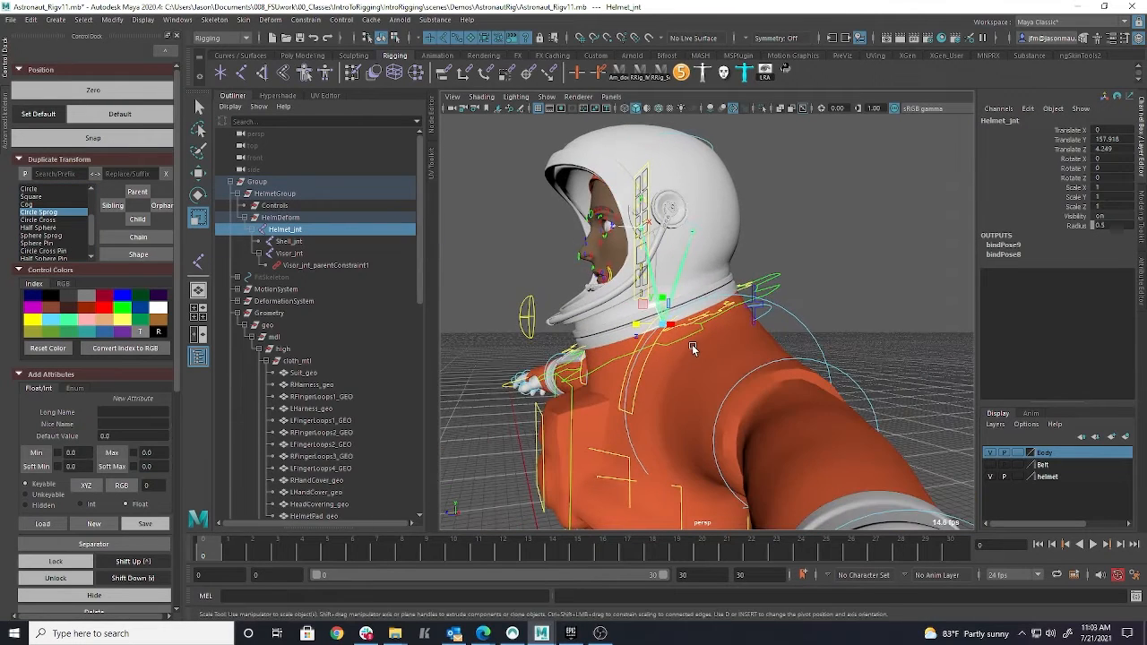
{"action": "key", "text": "e"}
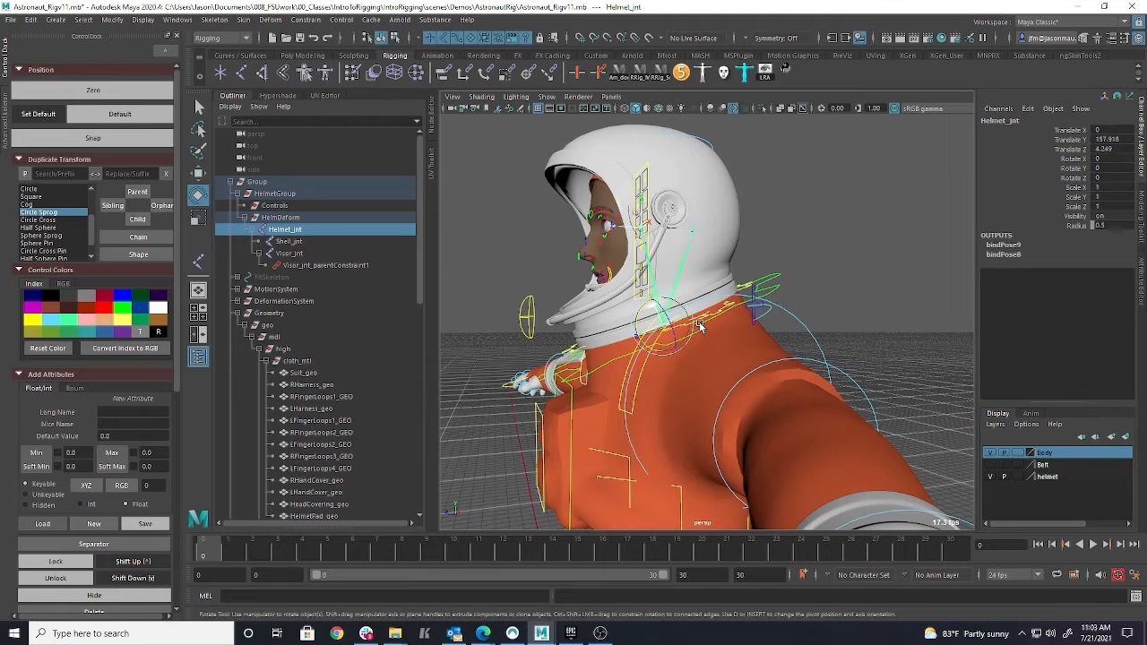
{"action": "key", "text": "w"}
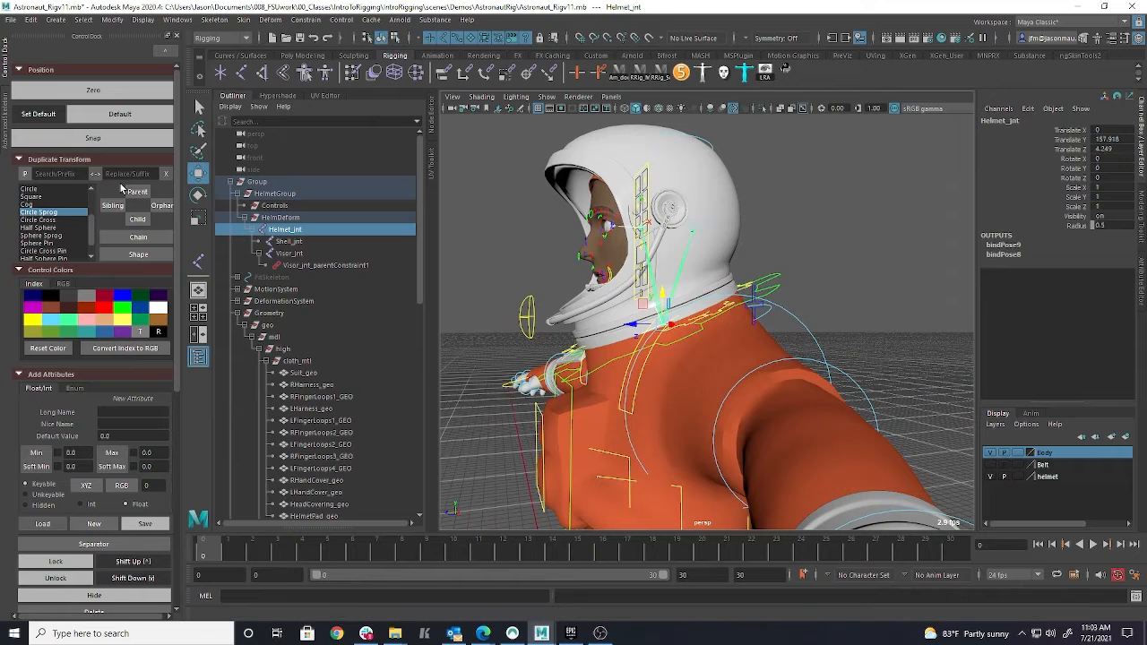
{"action": "left_click", "coordinate": [164, 209]}
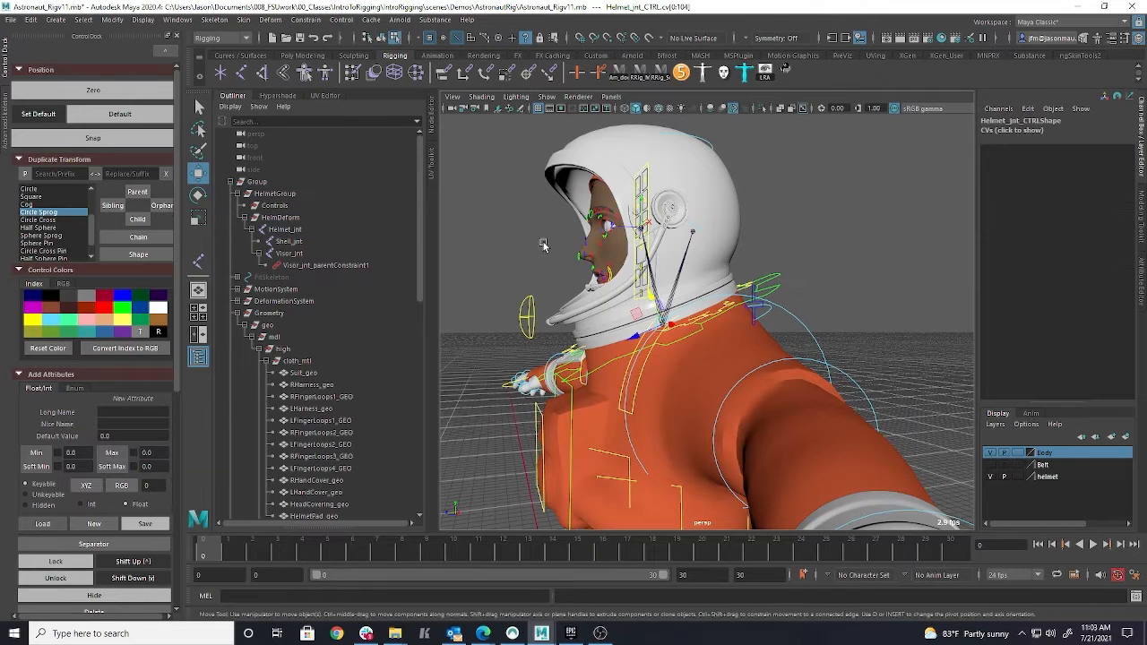
- Enlarge the curve points of the new Helmet_jnt_CTRL and move them above the helmet
{"action": "key", "text": "r"}
{"action": "left_click_drag", "start_coordinate": [665, 326], "coordinate": [734, 319]}
{"action": "key", "text": "w"}
{"action": "left_click_drag", "start_coordinate": [651, 298], "coordinate": [618, 265]}
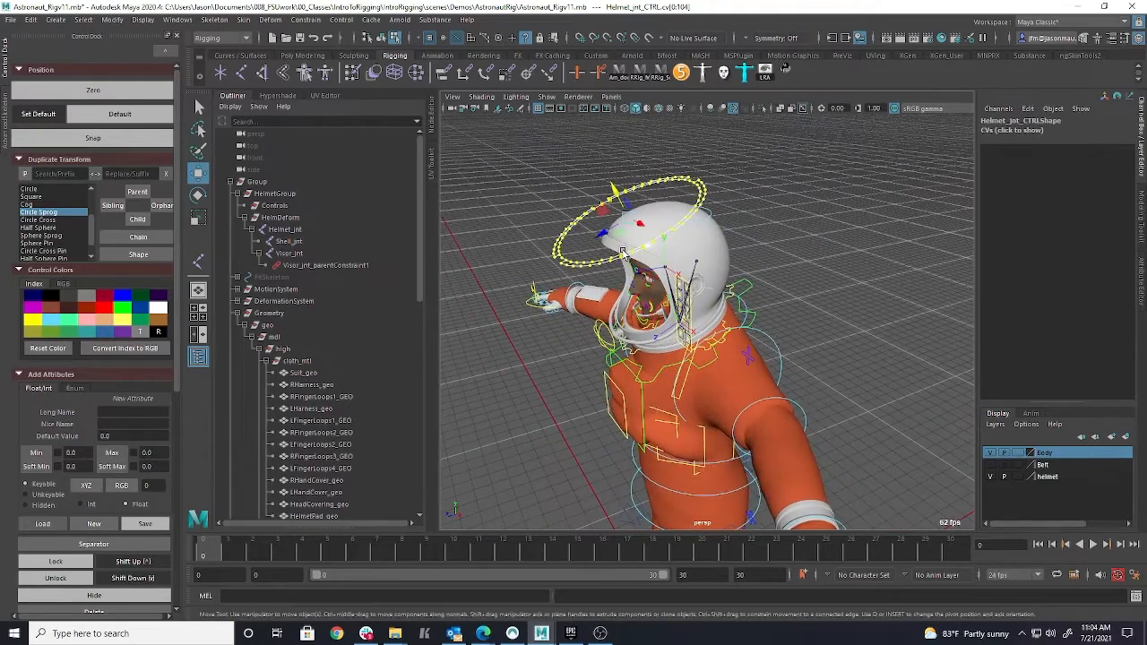
- Scale the Helmet_jnt_CTRL curve points down to about half size above the helmet's front
{"action": "key", "text": "e"}
{"action": "key", "text": "r"}
{"action": "left_click_drag", "start_coordinate": [625, 217], "coordinate": [710, 303]}
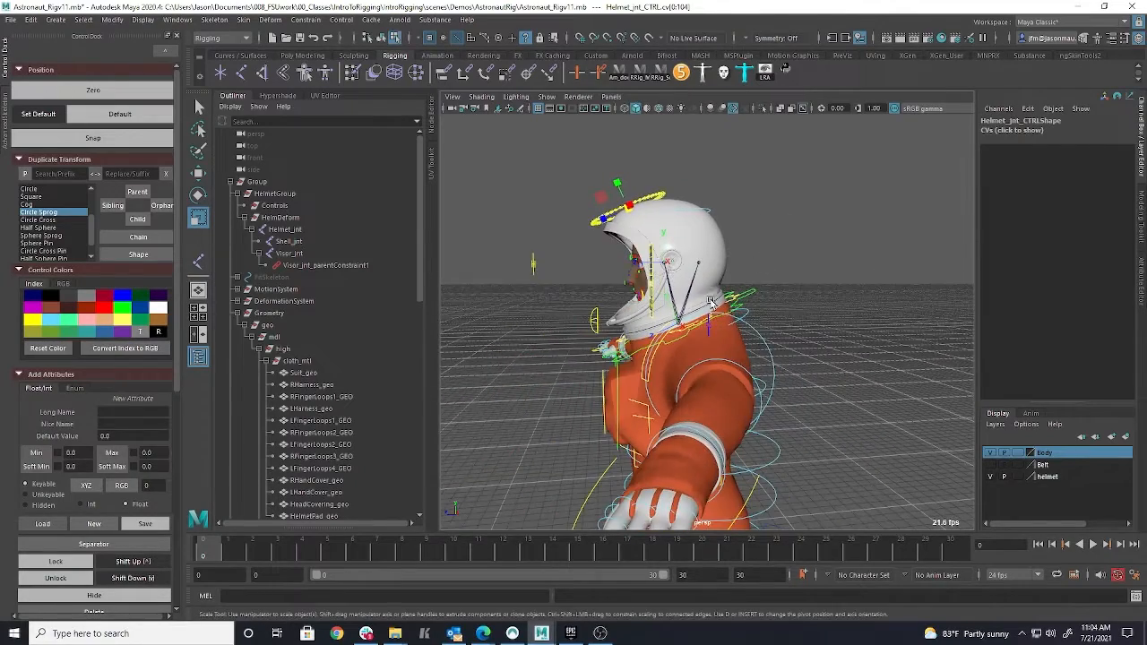
- Leave curve-point editing and colour the new Helmet_jnt_CTRL green
{"action": "left_click_drag", "start_coordinate": [736, 247], "coordinate": [748, 263], "text": "alt"}
{"action": "left_click", "coordinate": [749, 174]}
{"action": "right_click", "coordinate": [667, 192]}
{"action": "left_click", "coordinate": [659, 188]}
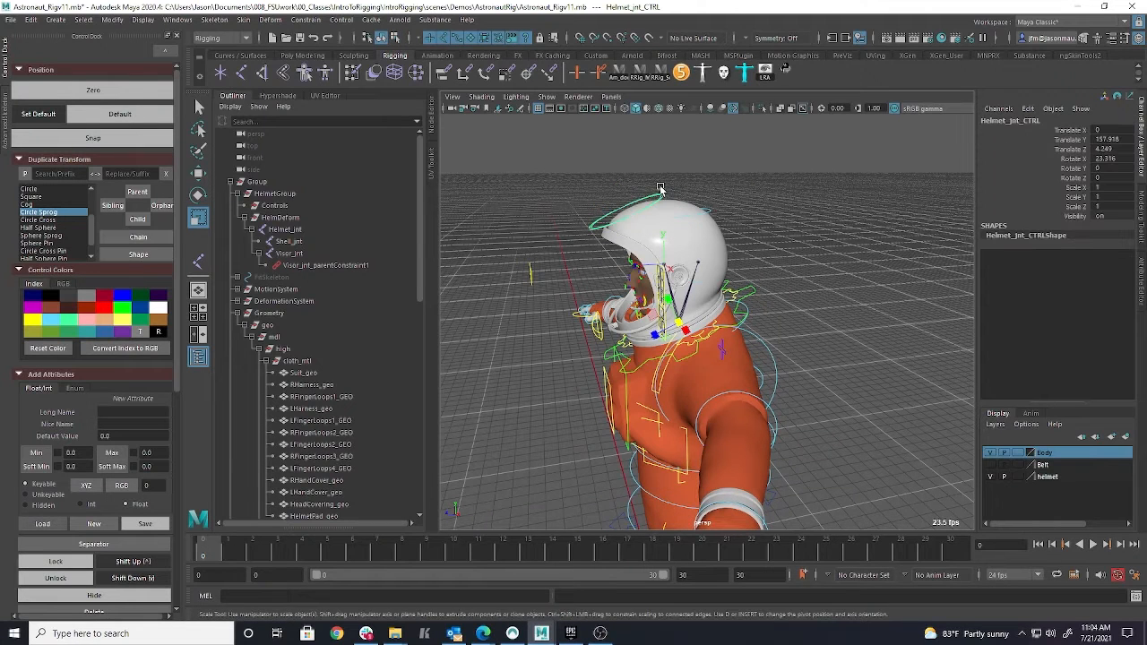
{"action": "left_click", "coordinate": [126, 317]}
{"action": "left_click", "coordinate": [535, 164]}
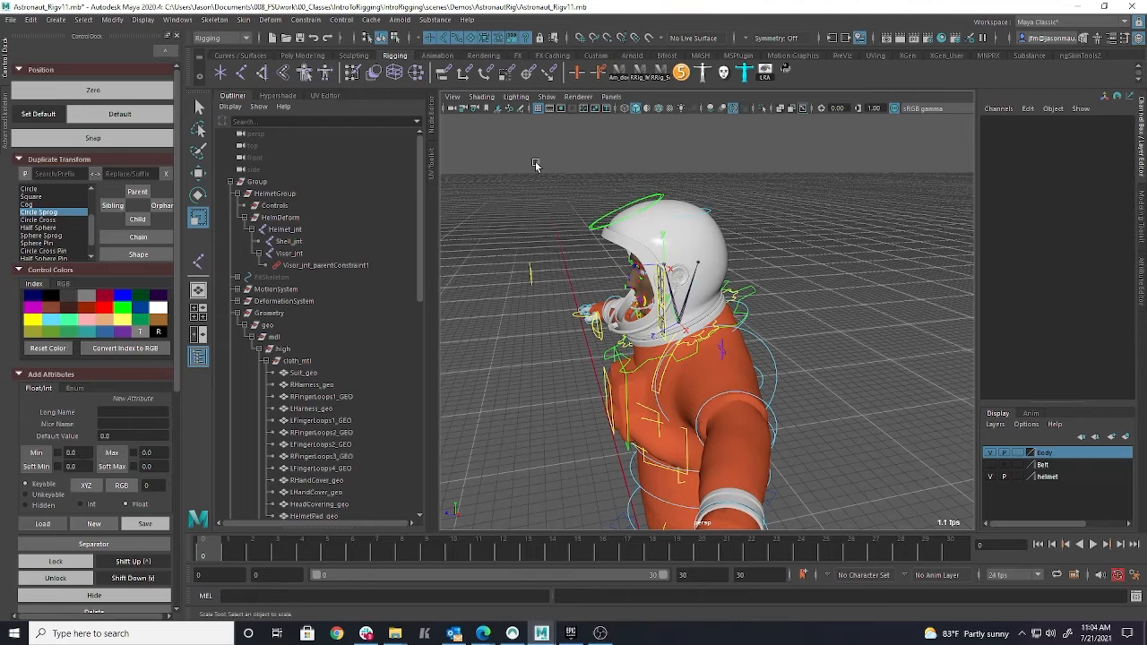
- Try freezing the transformations of Helmet_jnt_CTRL at the scene root, and undo the freeze
{"action": "scroll", "coordinate": [367, 304], "scroll_direction": "down", "scroll_amount": 15}
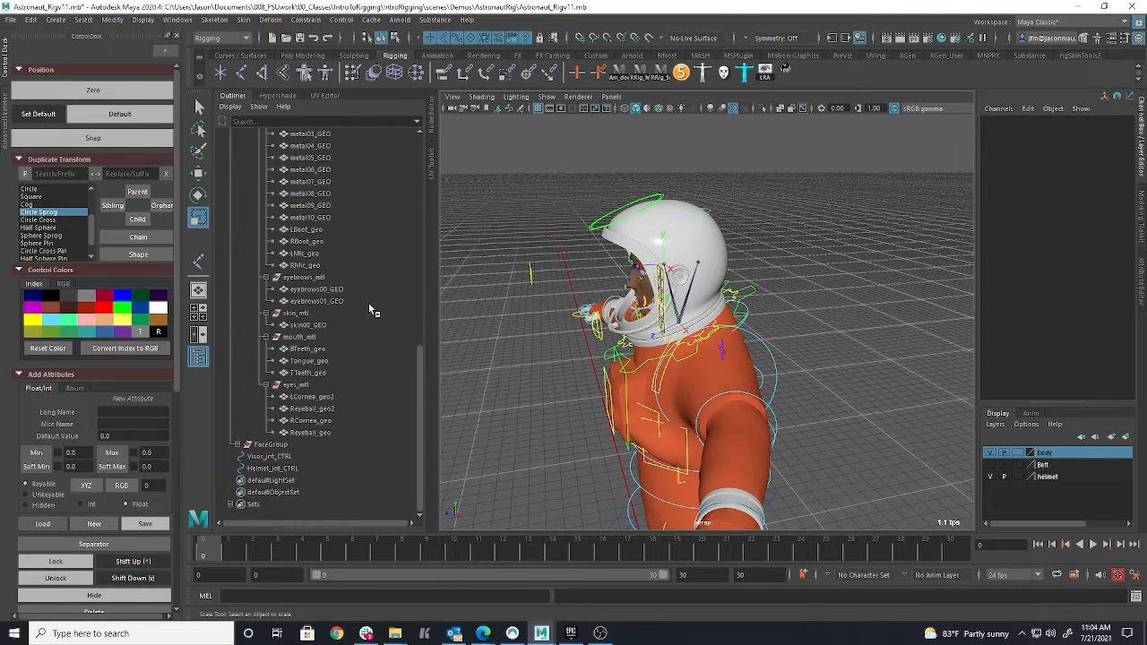
{"action": "left_click", "coordinate": [268, 456]}
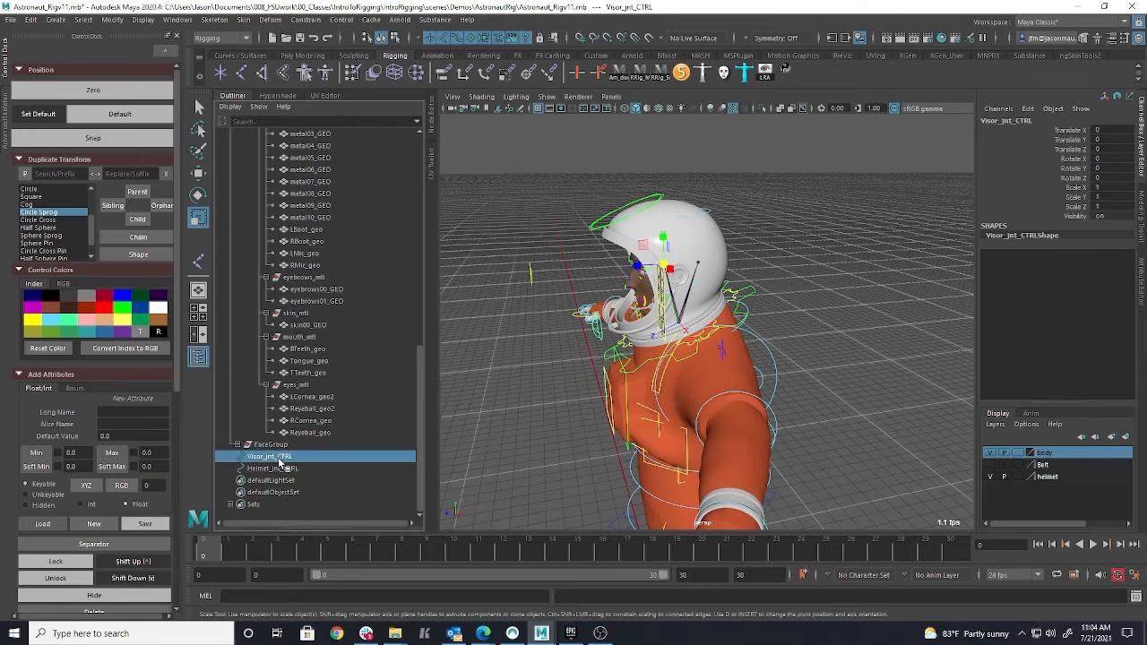
{"action": "left_click", "coordinate": [304, 480]}
{"action": "left_click", "coordinate": [300, 468]}
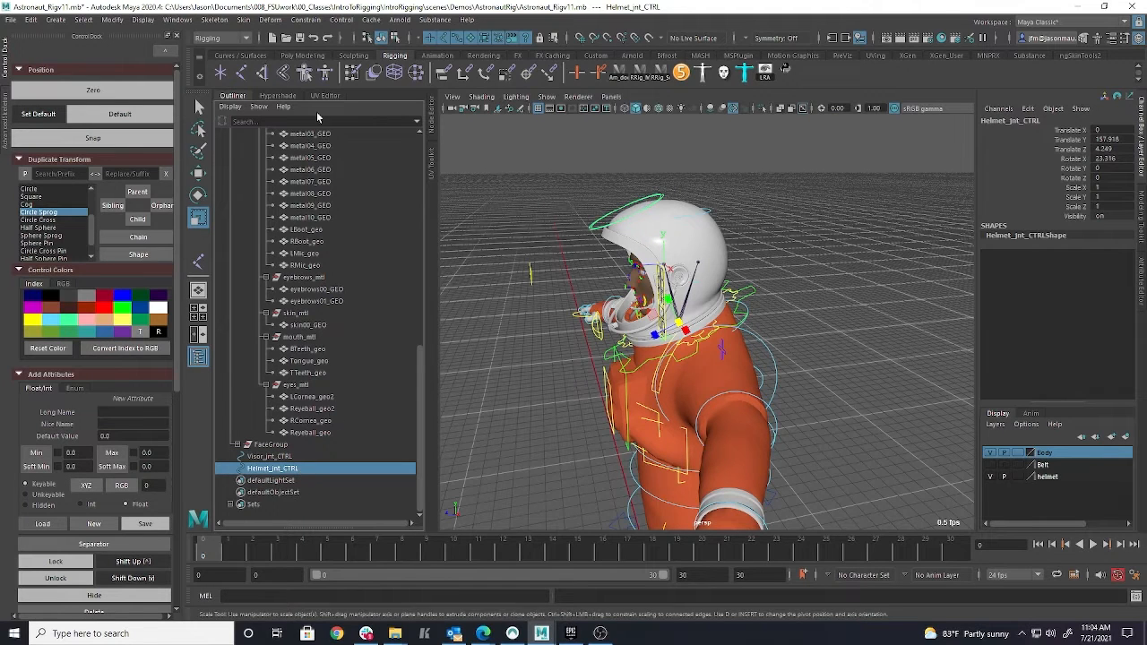
{"action": "left_click", "coordinate": [112, 19]}
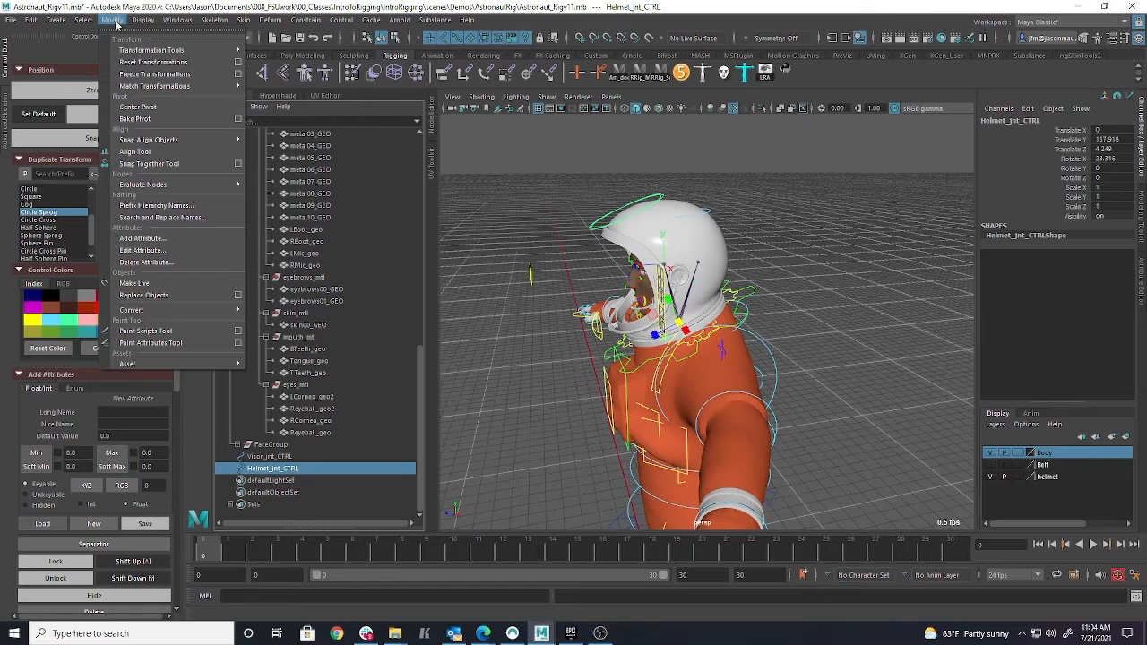
{"action": "left_click", "coordinate": [139, 73]}
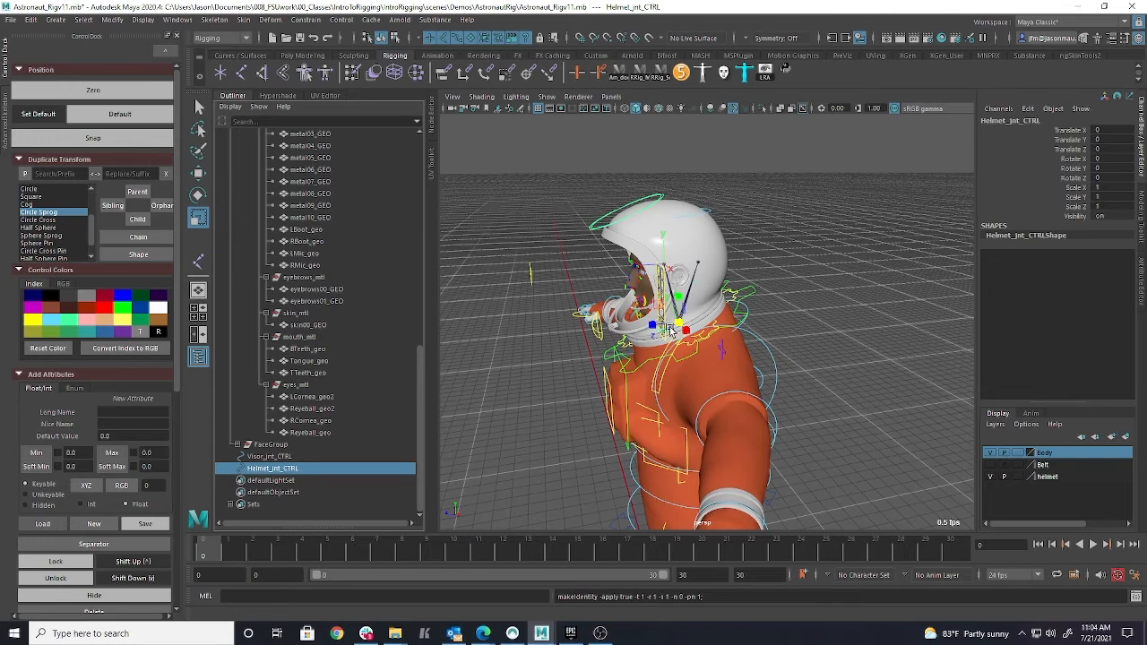
{"action": "left_click_drag", "start_coordinate": [686, 330], "coordinate": [826, 329], "text": "alt"}
{"action": "key", "text": "ctrl+z"}
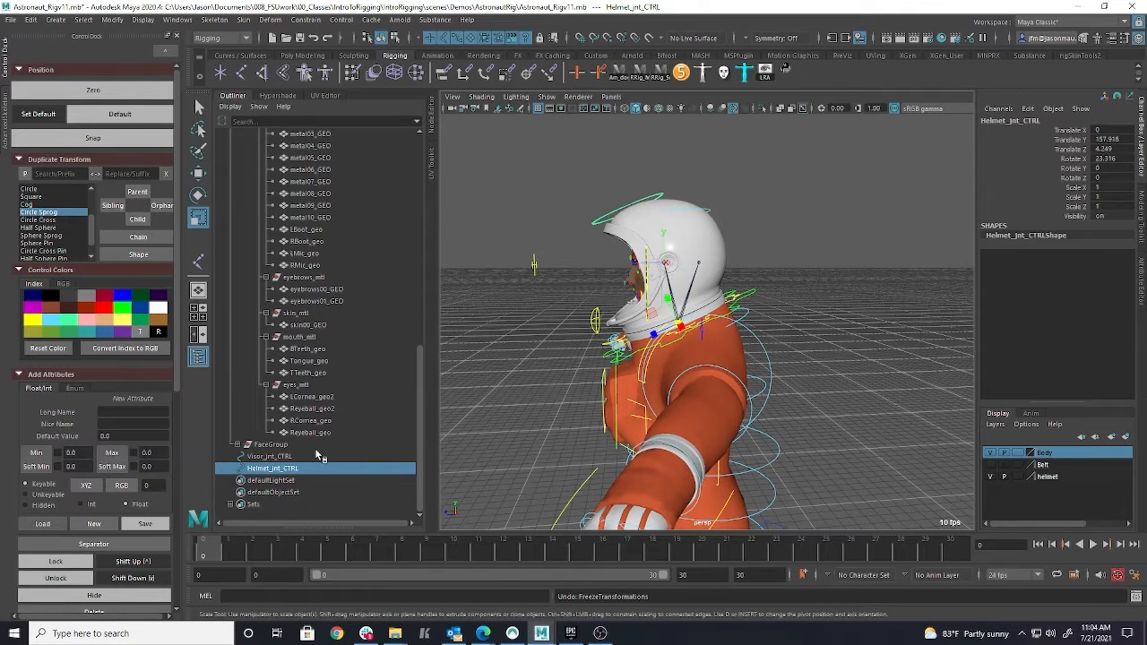
- Parent Helmet_jnt_CTRL under Helmet_jnt in the helmet's joint hierarchy
{"action": "scroll", "coordinate": [317, 409], "scroll_direction": "up", "scroll_amount": 10}
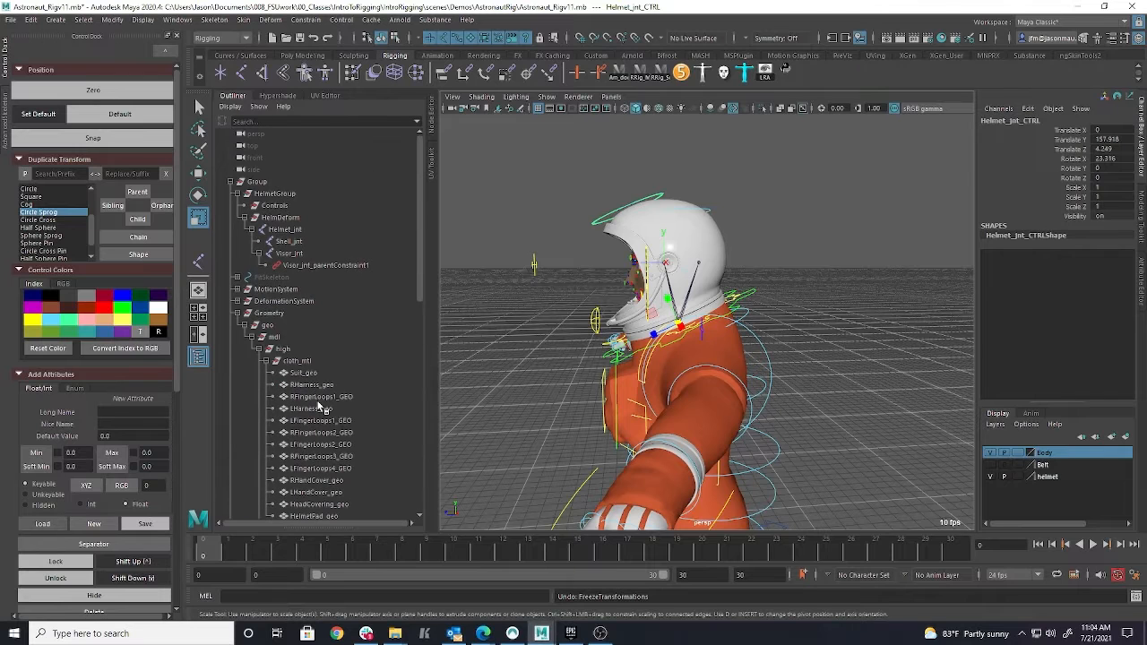
{"action": "scroll", "coordinate": [328, 409], "scroll_direction": "down", "scroll_amount": 10}
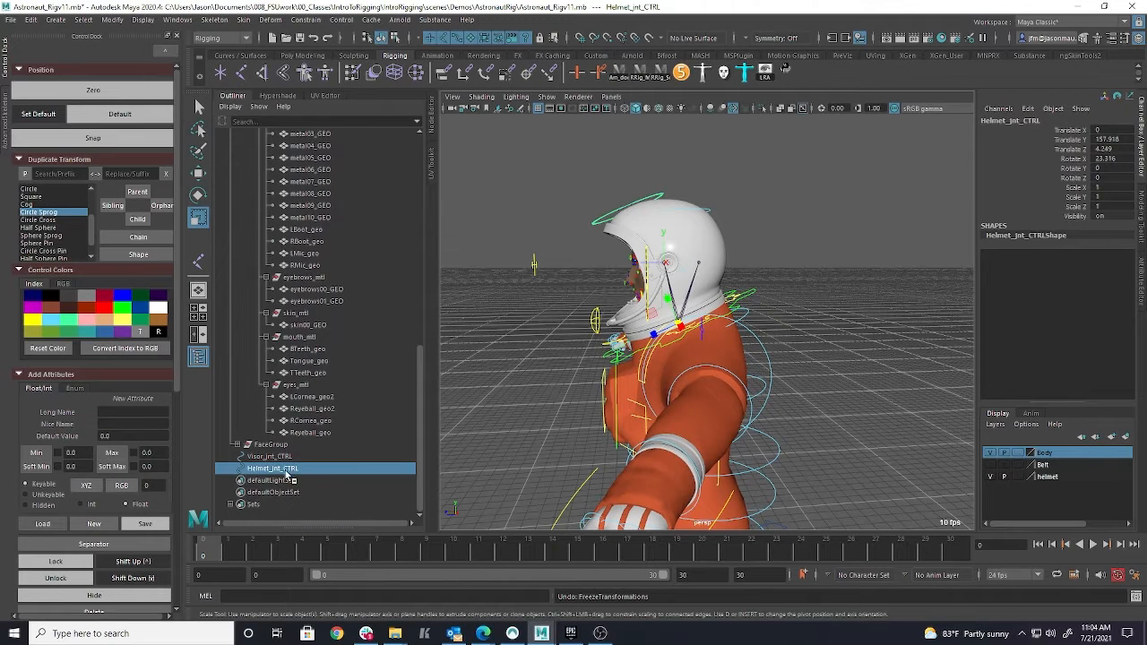
{"action": "scroll", "coordinate": [316, 432], "scroll_direction": "up", "scroll_amount": 10}
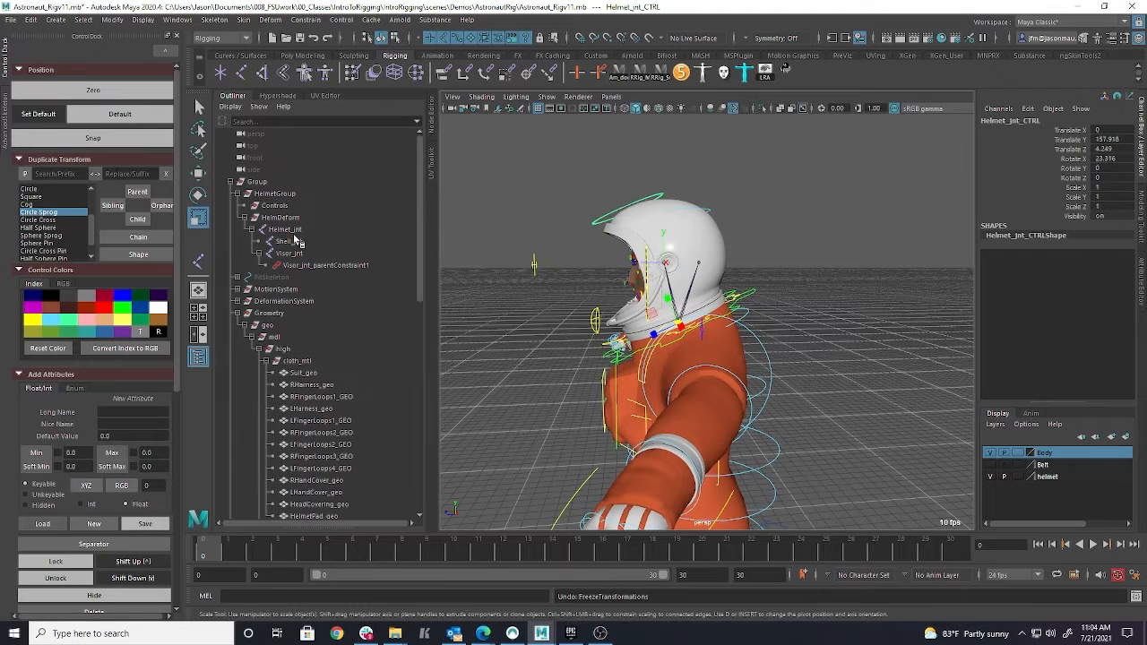
{"action": "left_click", "coordinate": [285, 229]}
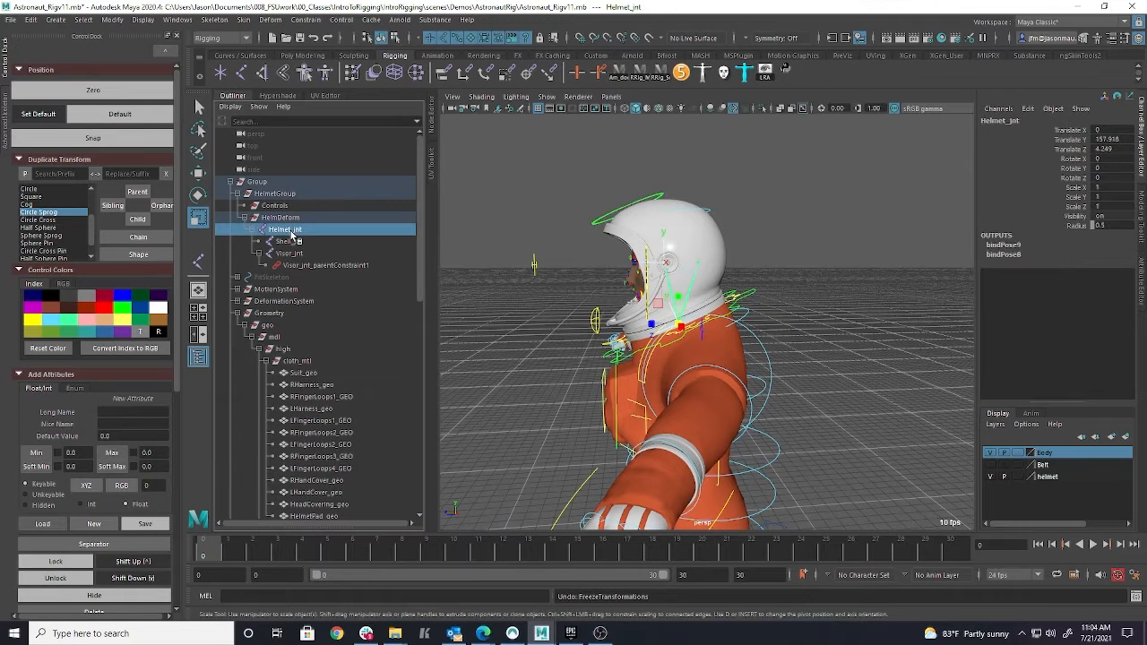
{"action": "scroll", "coordinate": [346, 313], "scroll_direction": "down", "scroll_amount": 10}
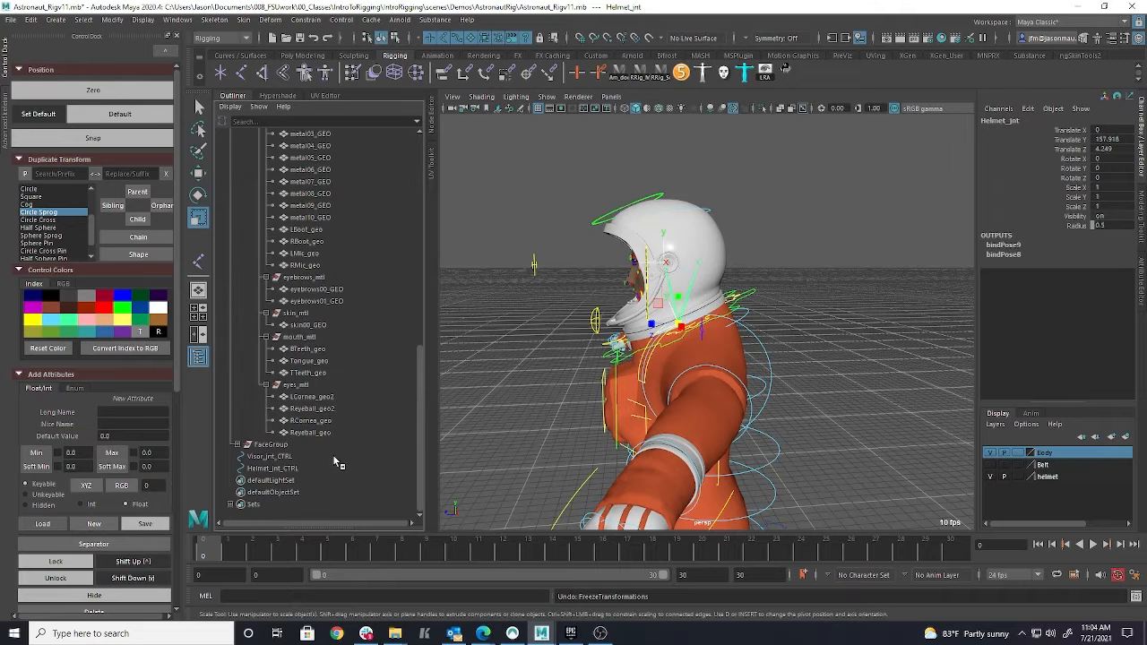
{"action": "left_click", "coordinate": [285, 468]}
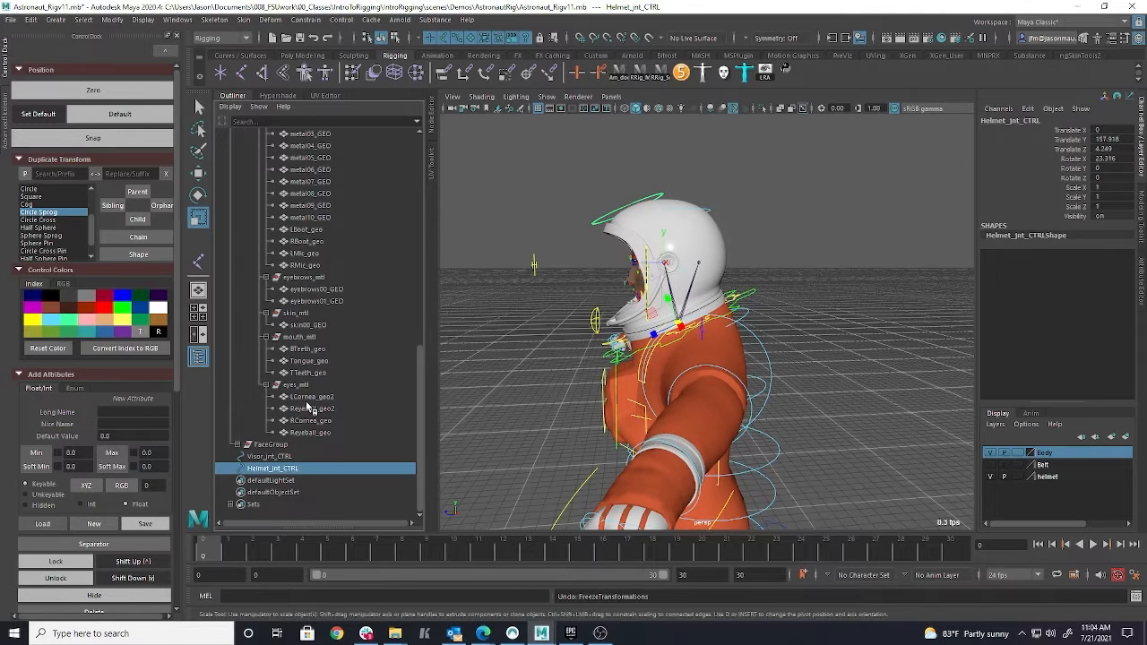
{"action": "scroll", "coordinate": [307, 407], "scroll_direction": "up", "scroll_amount": 10}
{"action": "middle_click_drag", "start_coordinate": [307, 240], "coordinate": [302, 234]}
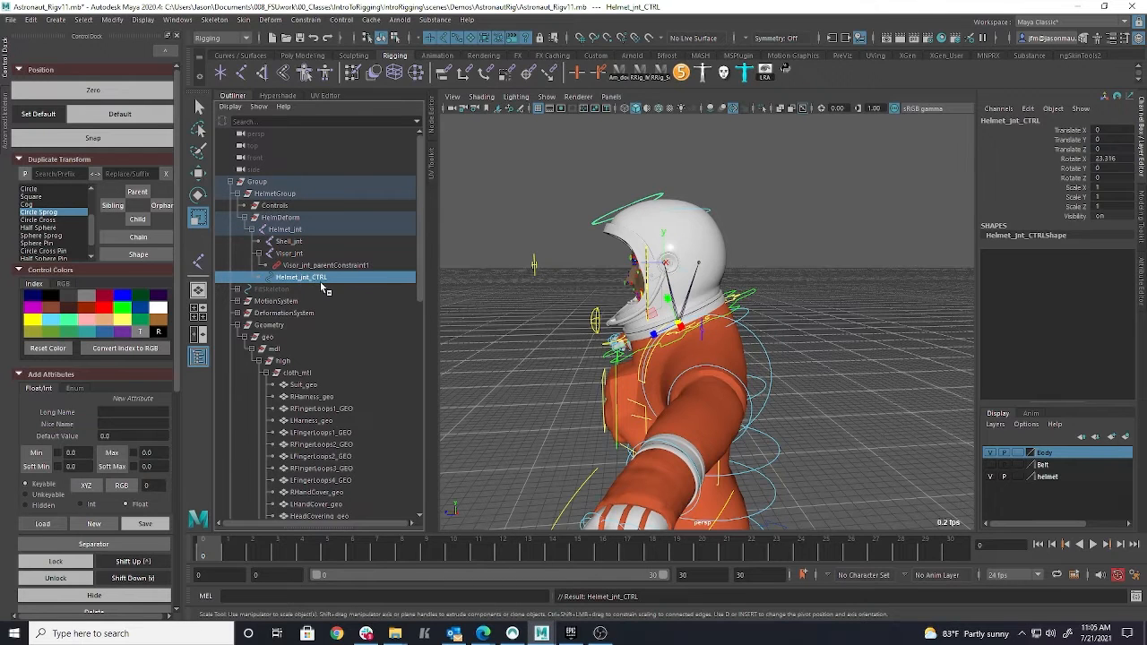
- Try grouping Helmet_jnt_CTRL and freezing its transformations beneath Helmet_jnt, undoing each attempt
{"action": "key", "text": "ctrl+g"}
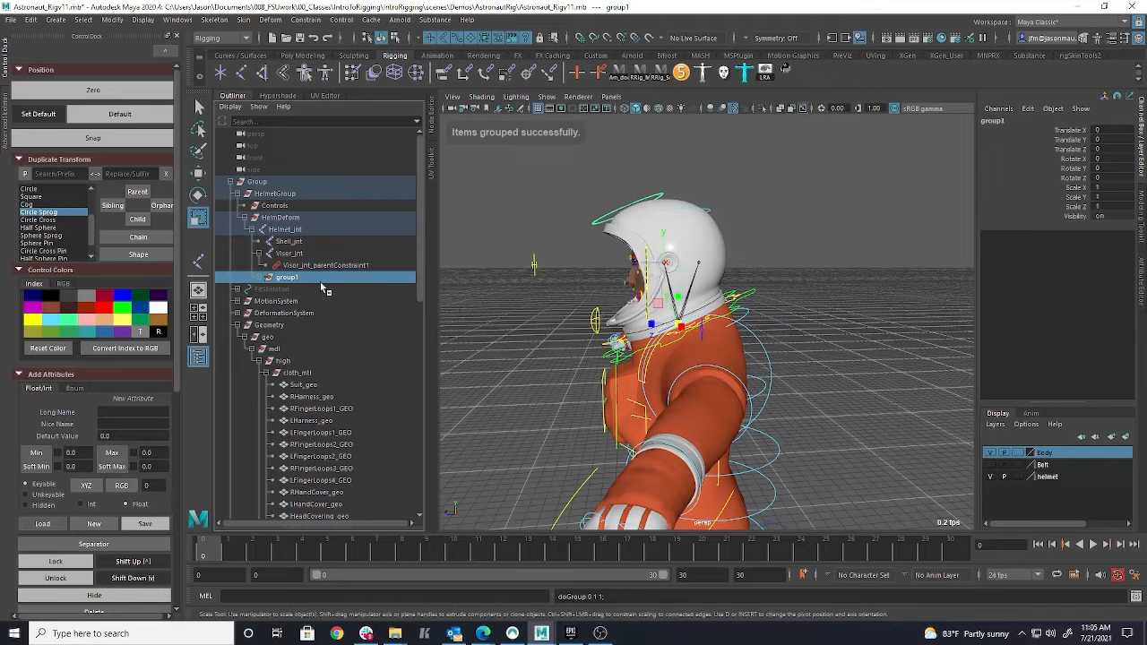
{"action": "key", "text": "ctrl+z"}
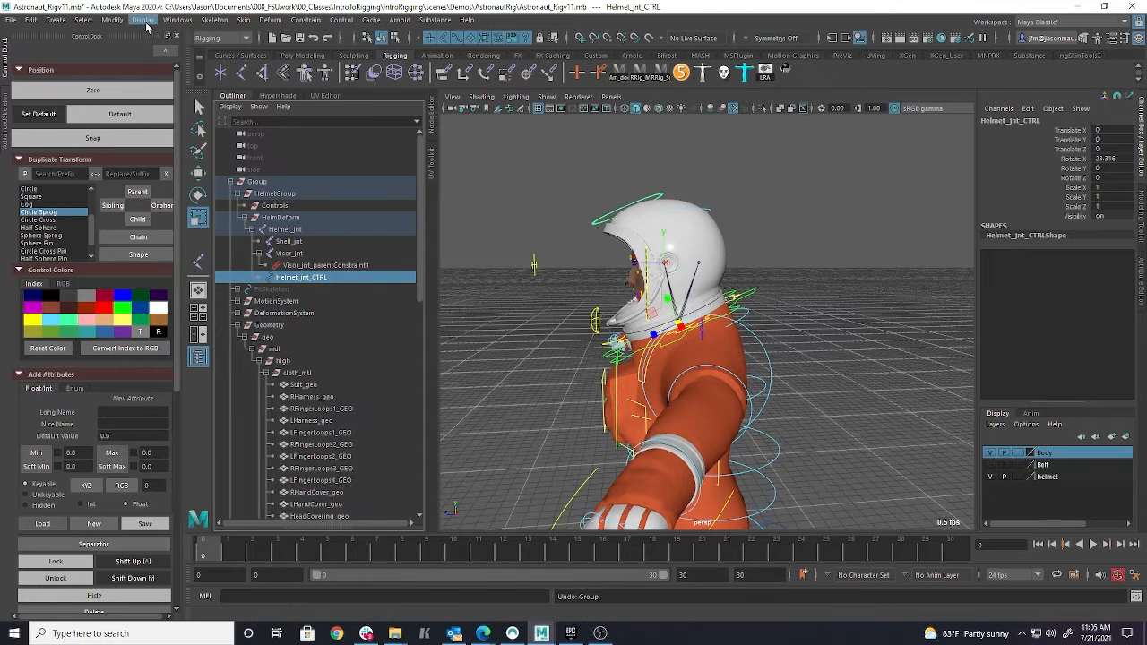
{"action": "left_click", "coordinate": [112, 18]}
{"action": "left_click", "coordinate": [155, 72]}
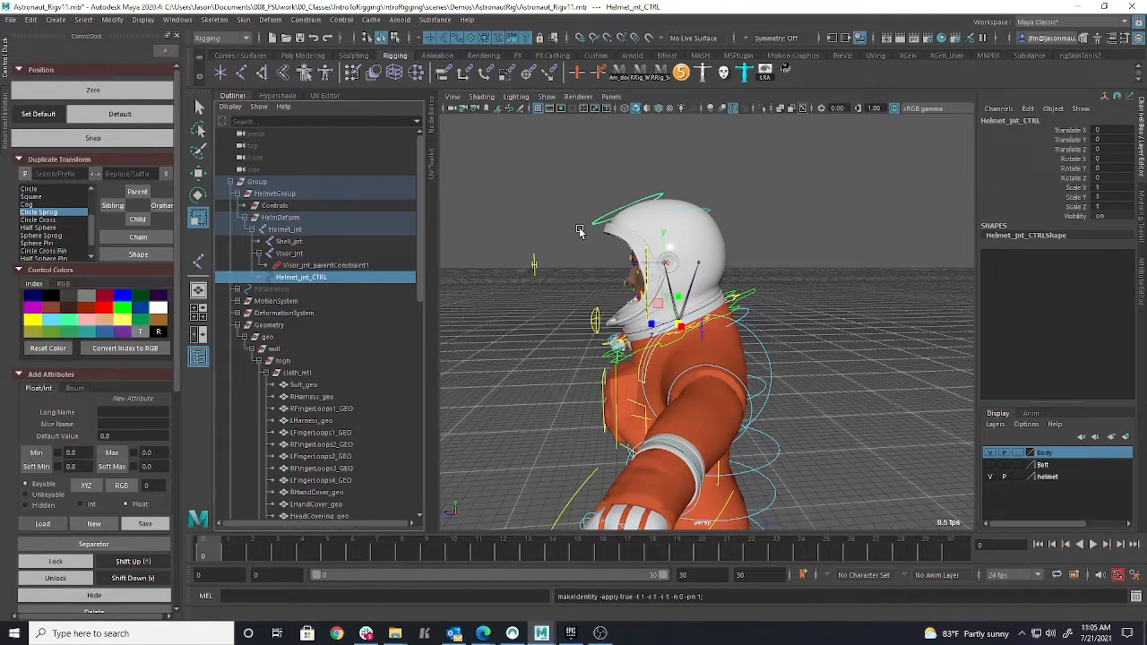
{"action": "right_click_drag", "start_coordinate": [579, 228], "coordinate": [821, 233], "text": "alt"}
{"action": "left_click_drag", "start_coordinate": [544, 205], "coordinate": [664, 253], "text": "alt"}
{"action": "key", "text": "ctrl+z"}
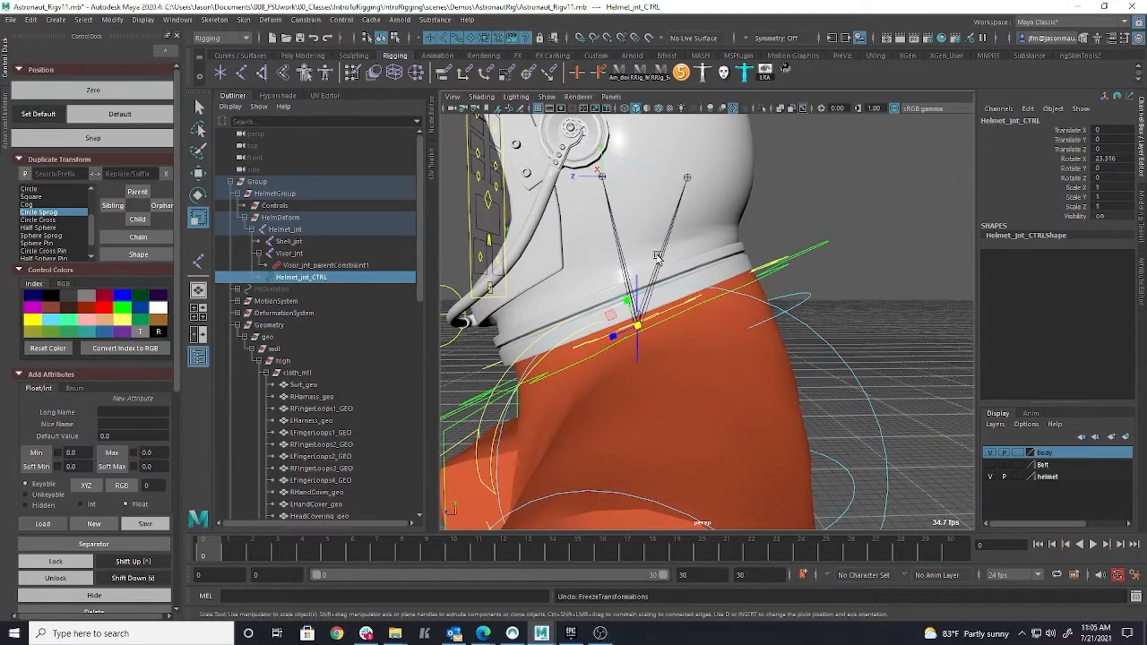
- Set Helmet_jnt_CTRL's Rotate X to 0
{"action": "key", "text": "a"}
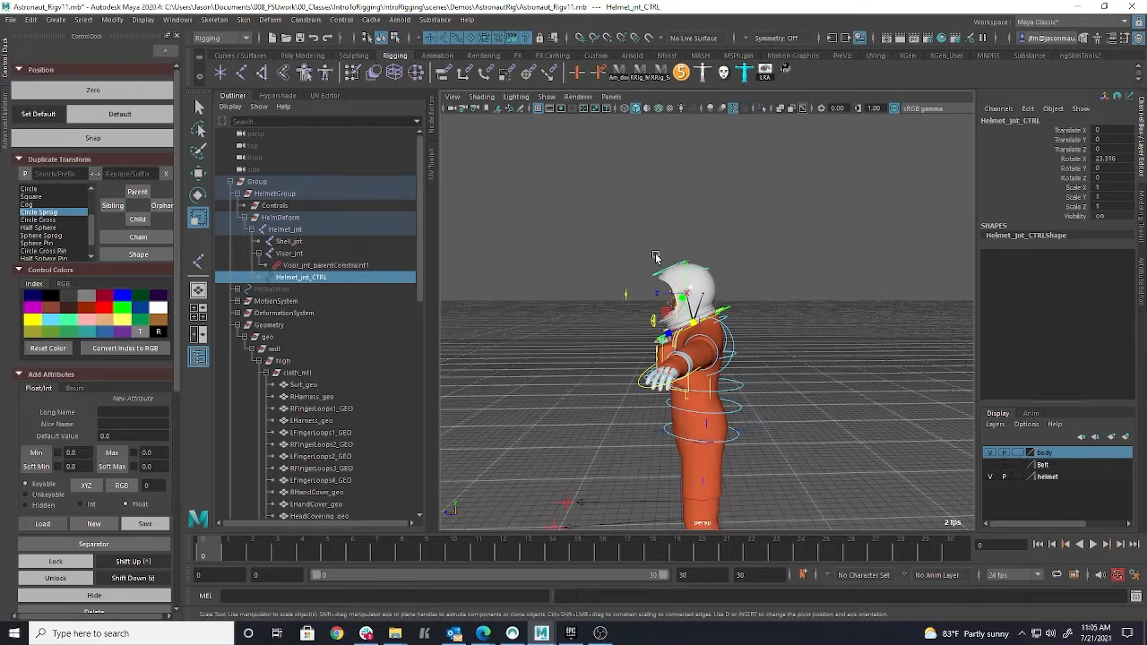
{"action": "left_click_drag", "start_coordinate": [566, 248], "coordinate": [588, 251], "text": "alt"}
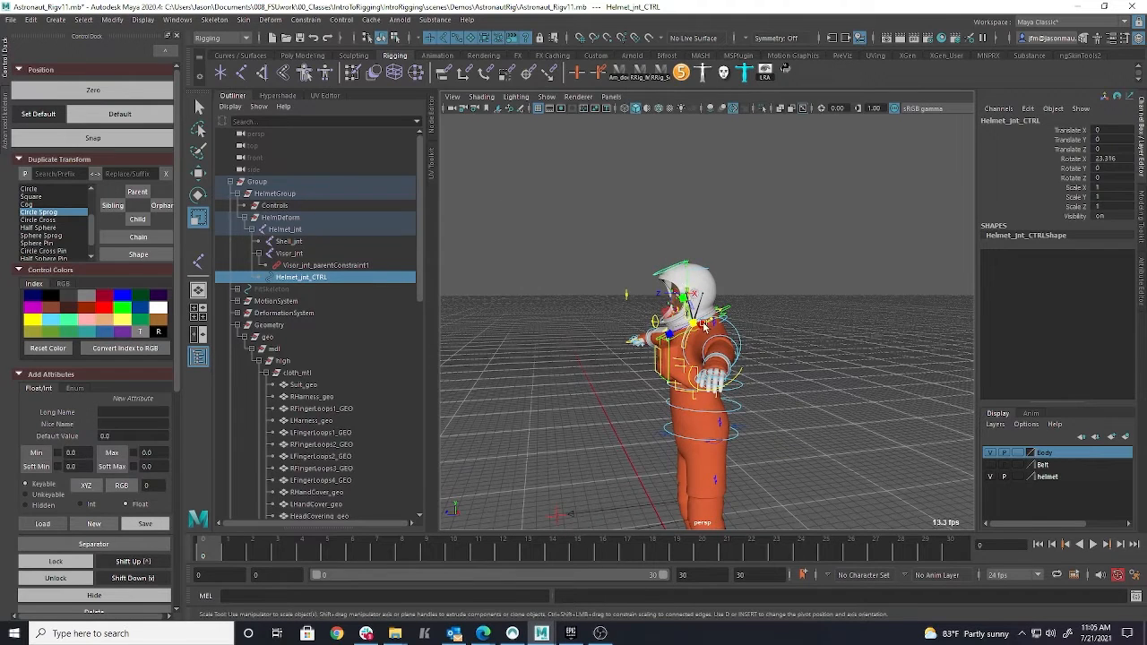
{"action": "double_click", "coordinate": [1102, 158]}
{"action": "type", "text": "0"}
{"action": "key", "text": "Return"}
{"action": "right_click_drag", "start_coordinate": [586, 286], "coordinate": [885, 291], "text": "alt"}
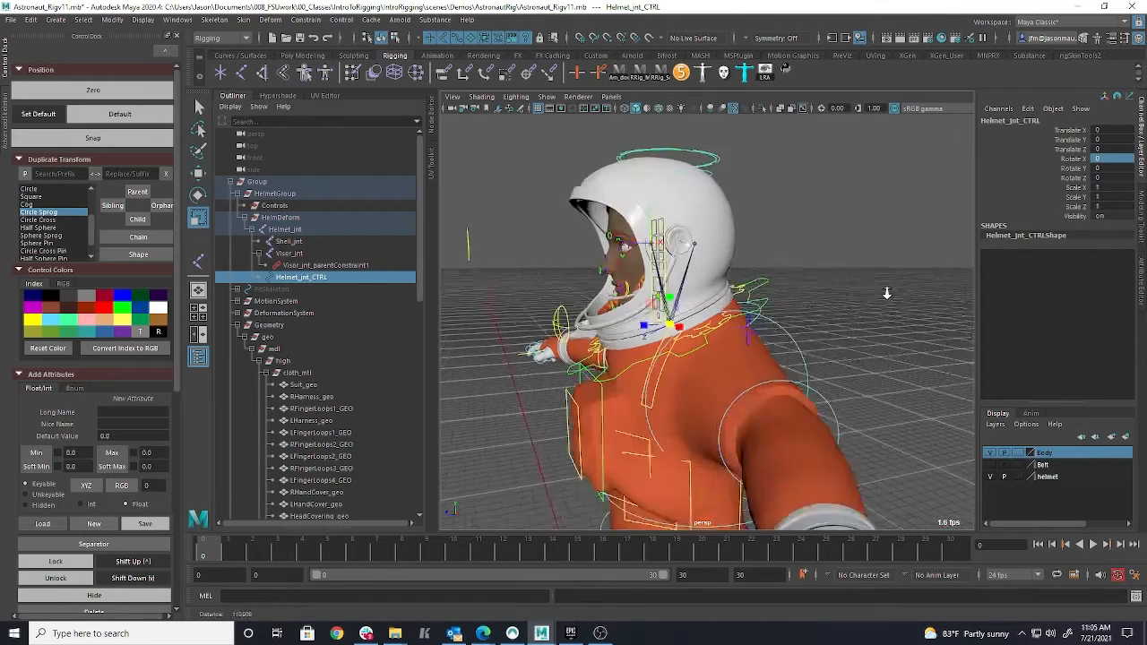
{"action": "left_click_drag", "start_coordinate": [885, 291], "coordinate": [872, 295], "text": "alt"}
{"action": "middle_click_drag", "start_coordinate": [872, 295], "coordinate": [925, 313], "text": "alt"}
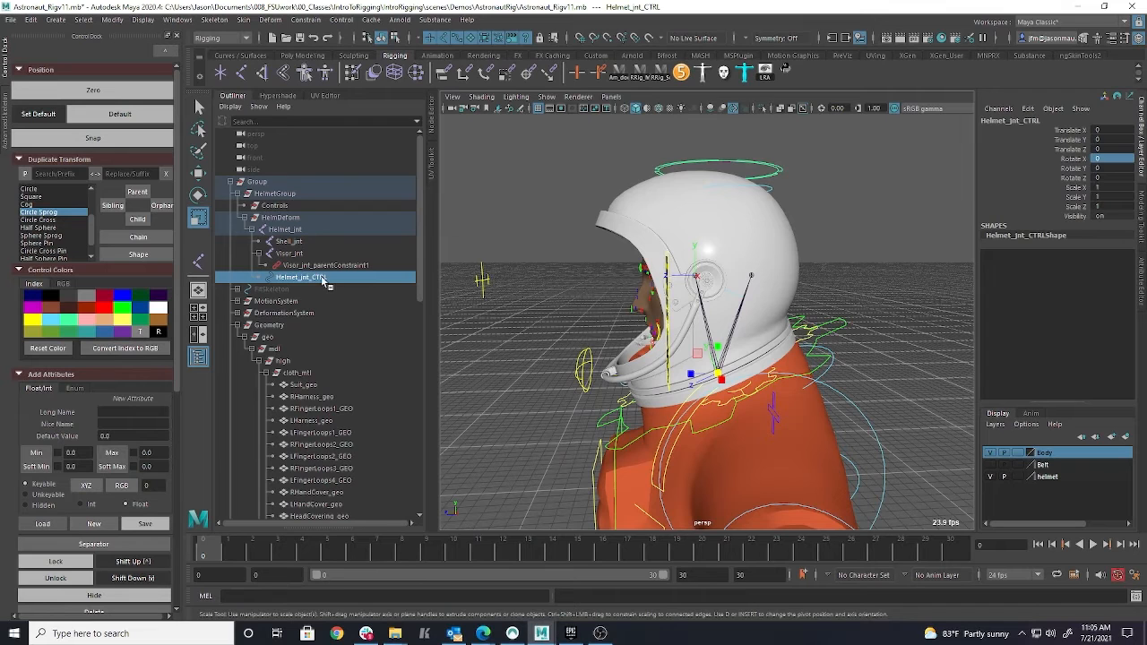
- Group Helmet_jnt_CTRL beneath Helmet_jnt and rename the new group RotOffset
{"action": "key", "text": "ctrl+g"}
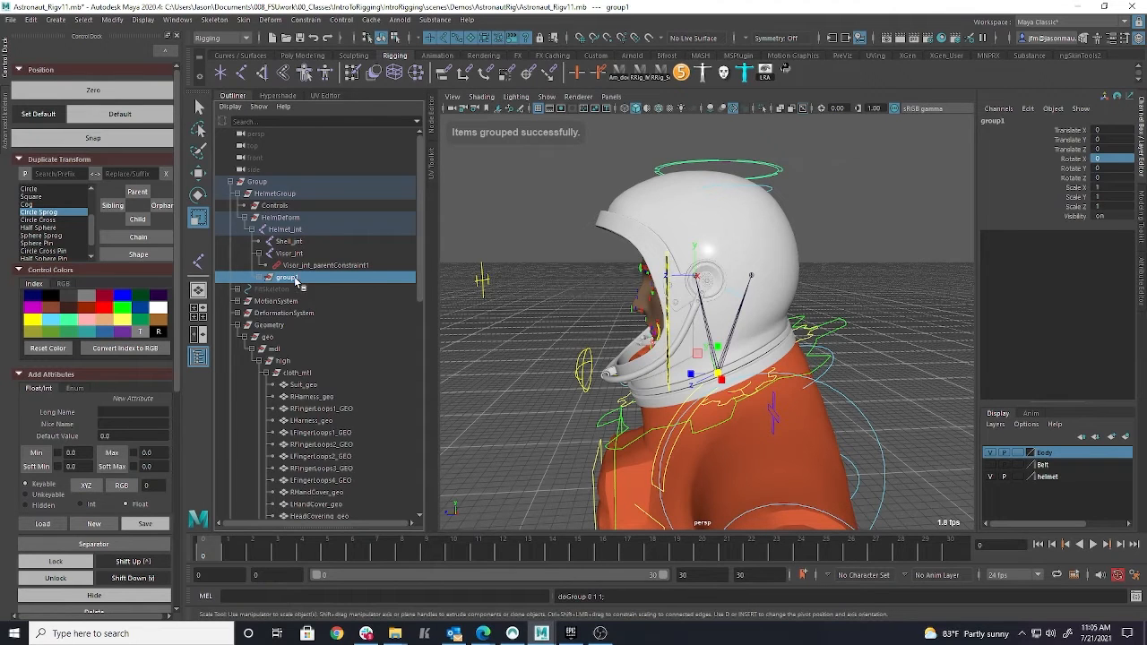
{"action": "double_click", "coordinate": [287, 278]}
{"action": "type", "text": "Roll"}
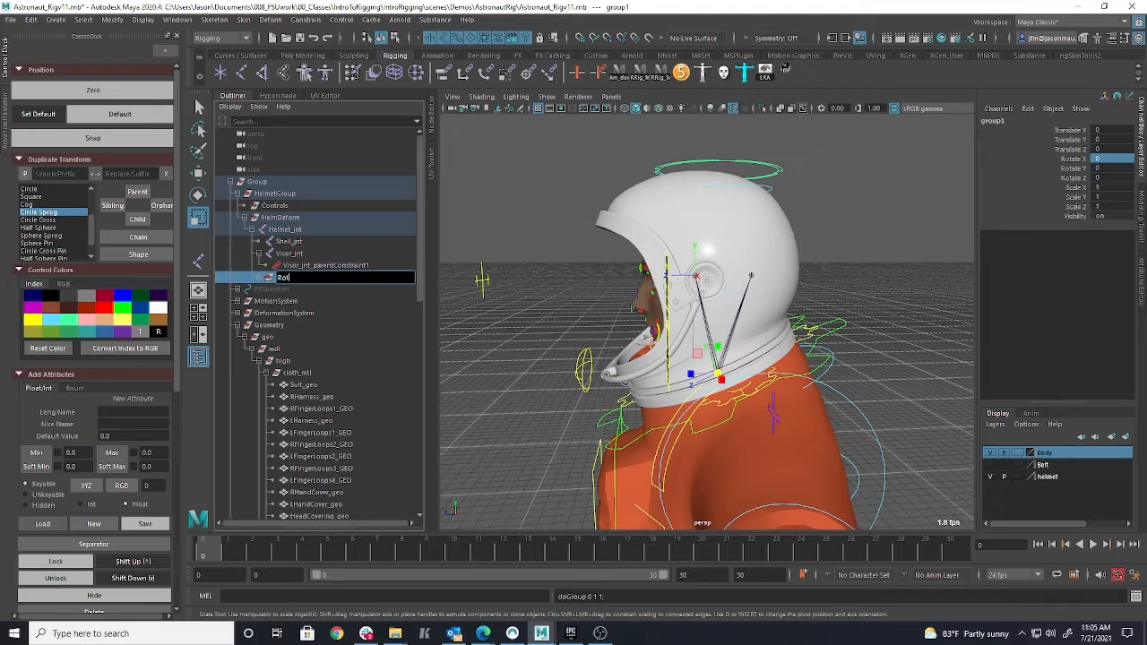
{"action": "type", "text": "ffset"}
{"action": "key", "text": "Return"}
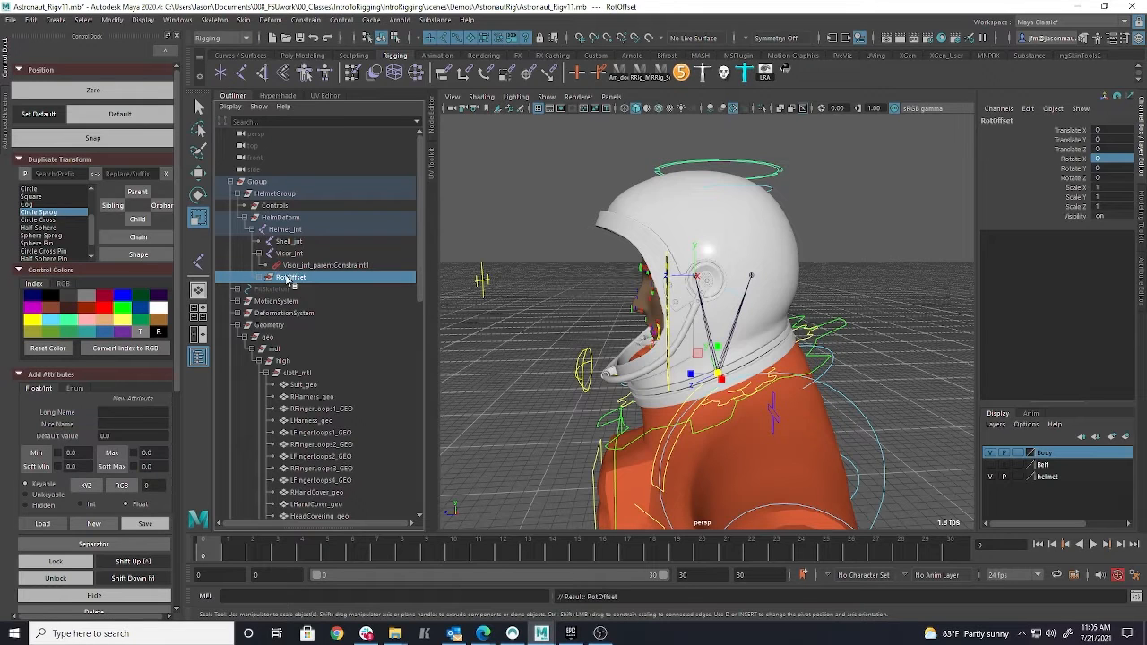
- Tilt the helmet control by setting the RotOffset group's Rotate X to 23
{"action": "left_click", "coordinate": [1073, 159]}
{"action": "middle_click_drag", "start_coordinate": [930, 164], "coordinate": [900, 172]}
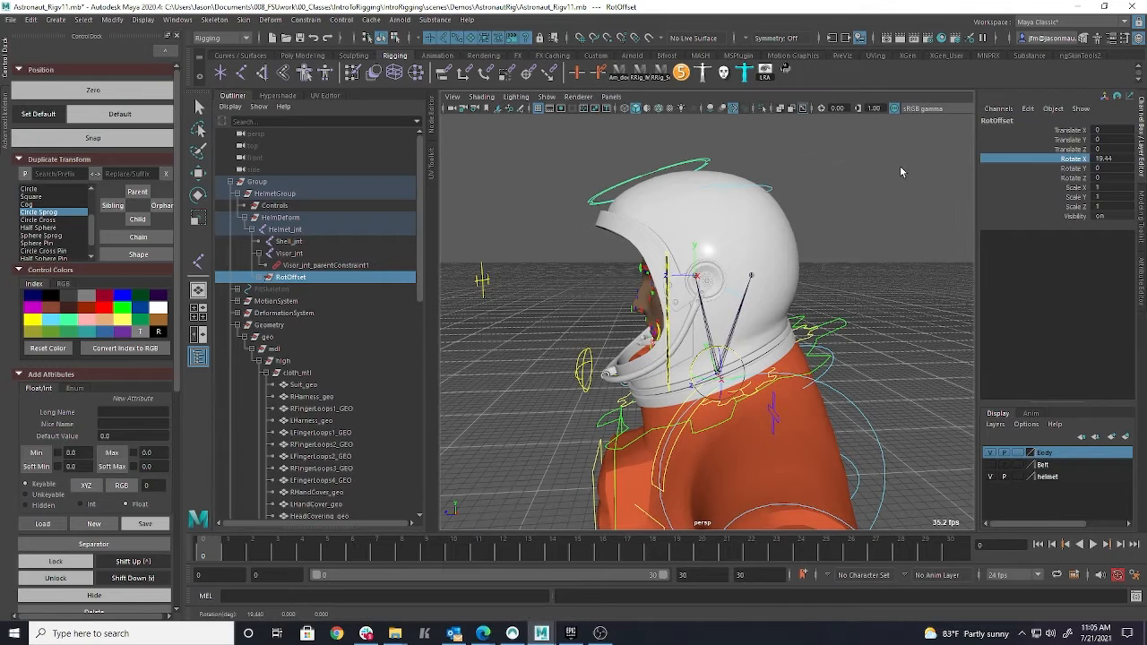
{"action": "double_click", "coordinate": [1110, 158]}
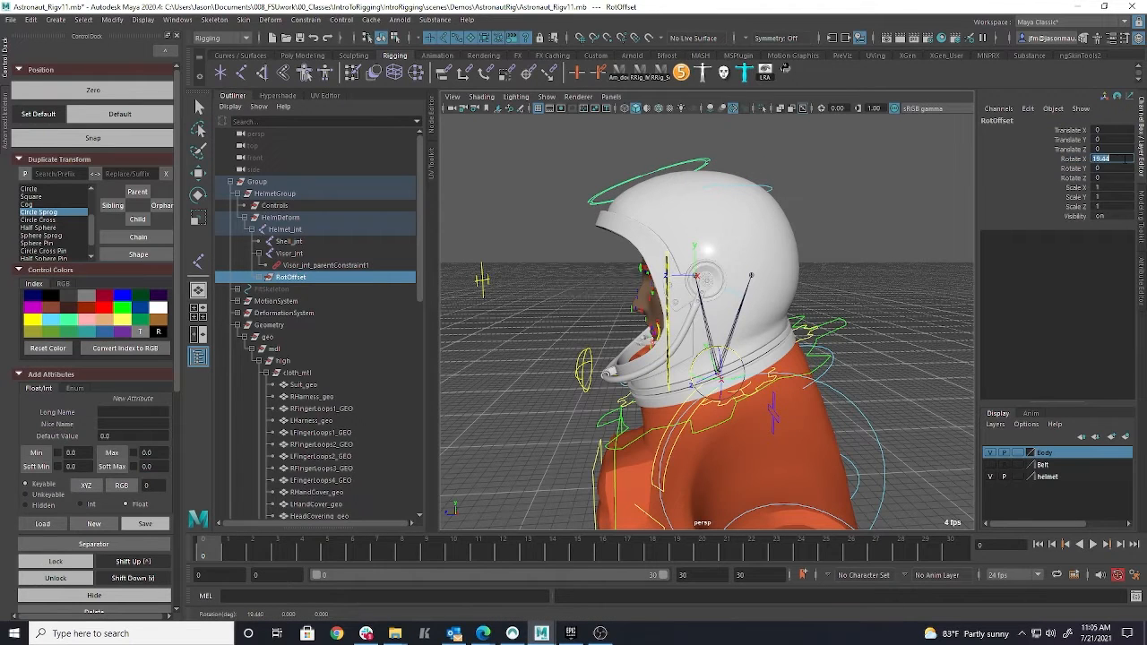
{"action": "type", "text": "25"}
{"action": "key", "text": "Return"}
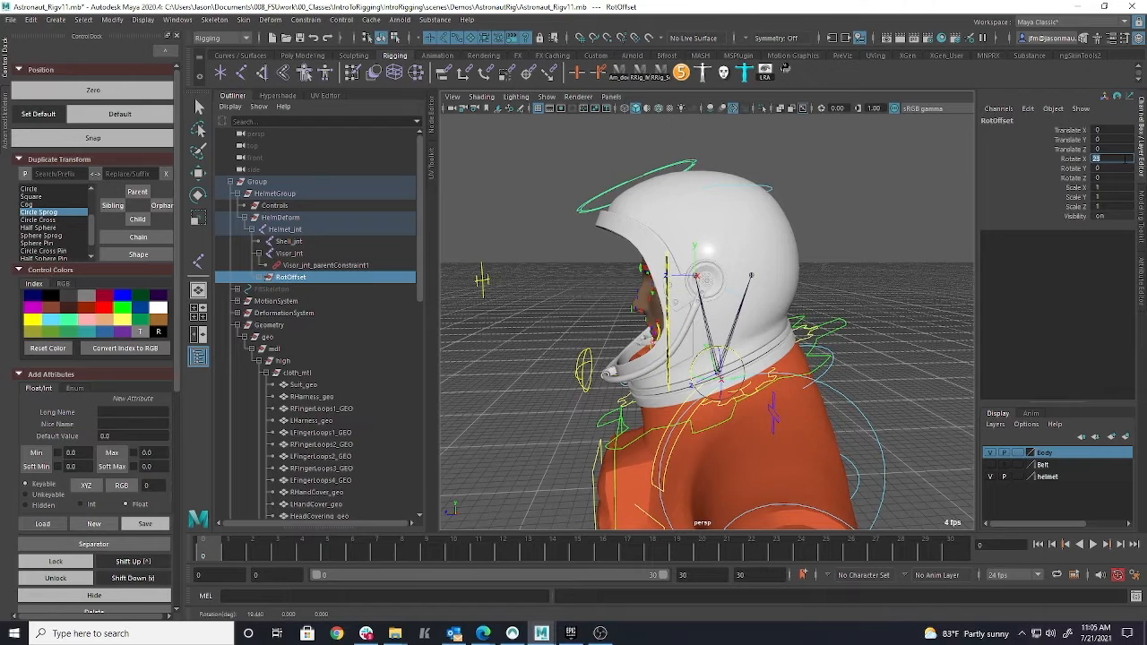
- Compare the transform values of RotOffset and its child Helmet_jnt_CTRL, and unparent RotOffset from Helmet_jnt to the scene root
{"action": "left_click", "coordinate": [259, 277]}
{"action": "left_click", "coordinate": [308, 290]}
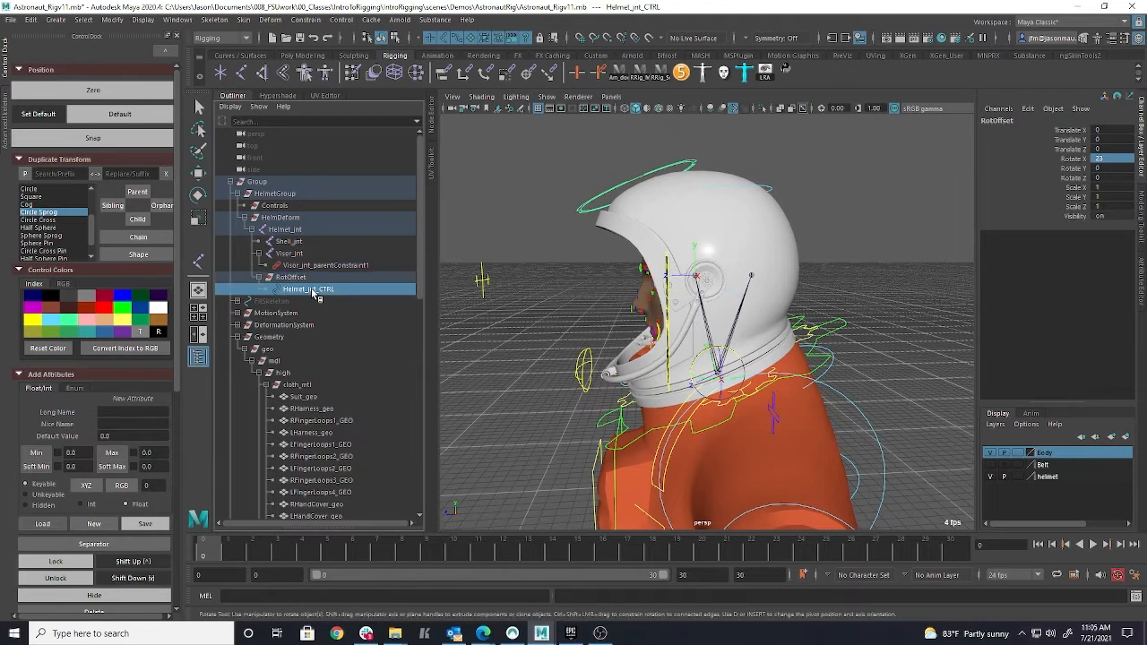
{"action": "key", "text": "r"}
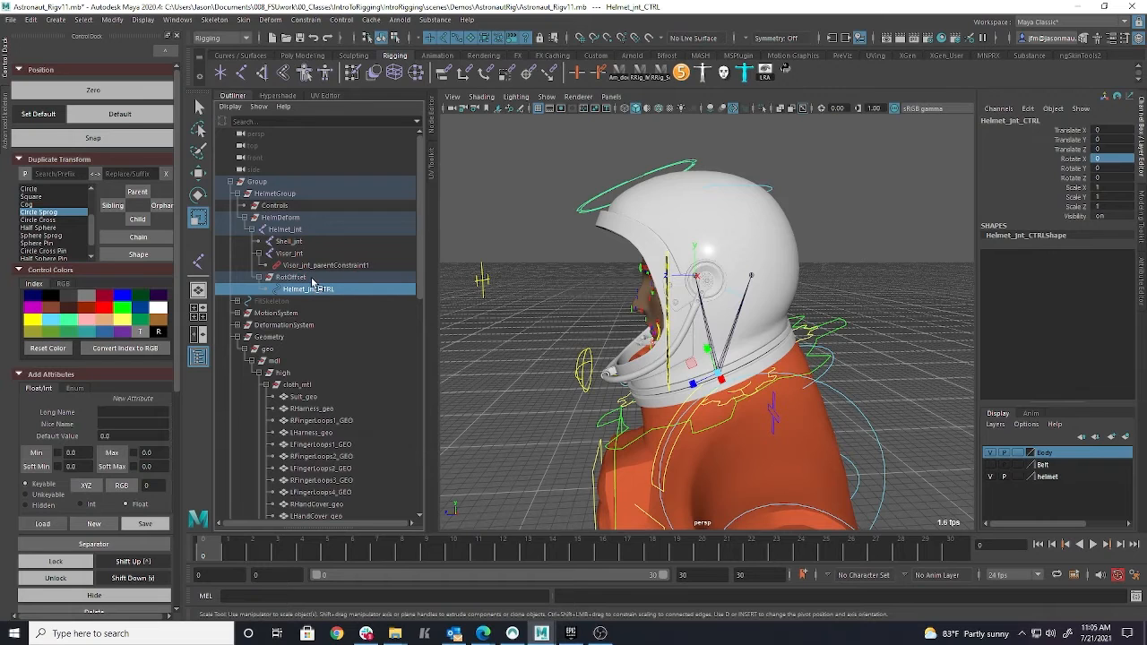
{"action": "left_click", "coordinate": [303, 278]}
{"action": "left_click", "coordinate": [301, 289]}
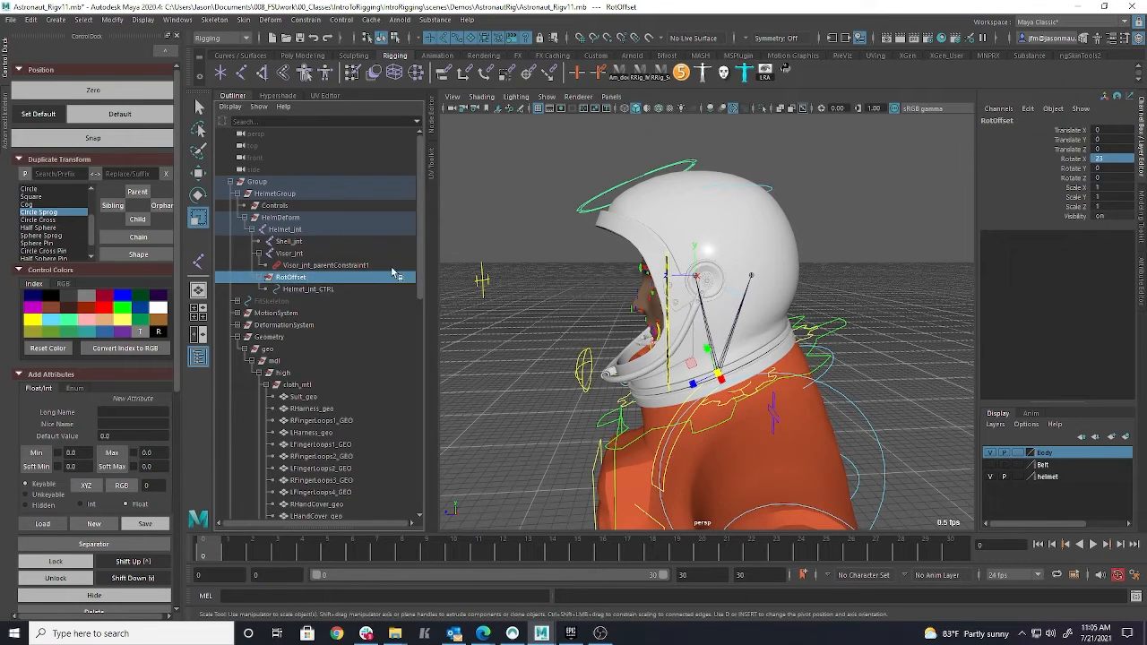
{"action": "left_click", "coordinate": [485, 209]}
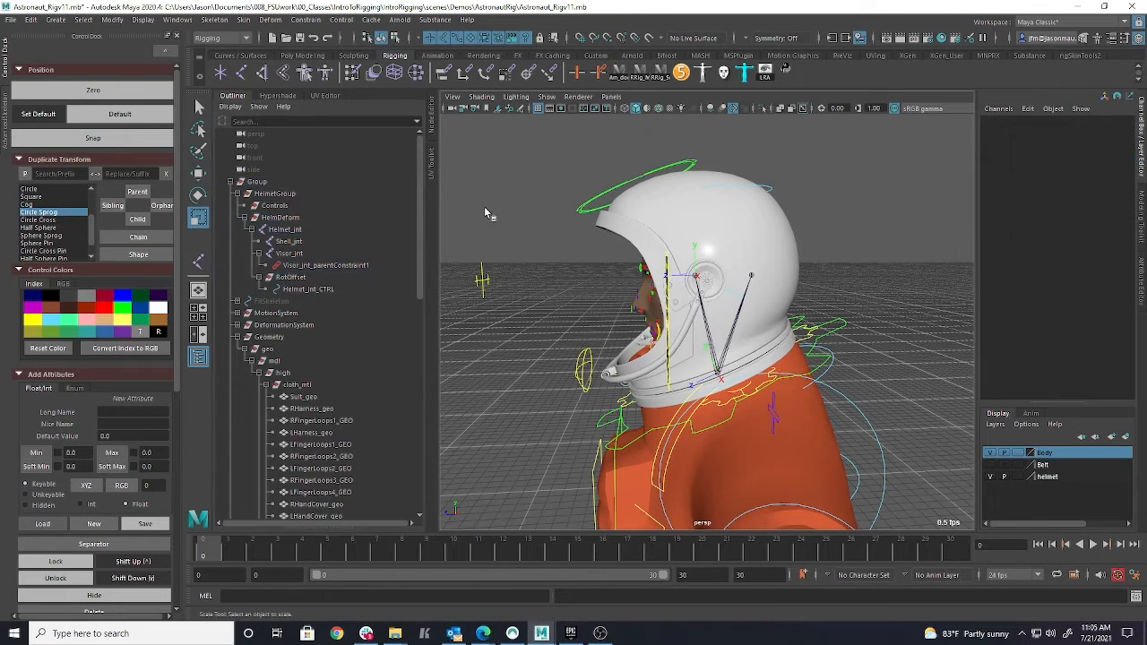
{"action": "left_click", "coordinate": [303, 277]}
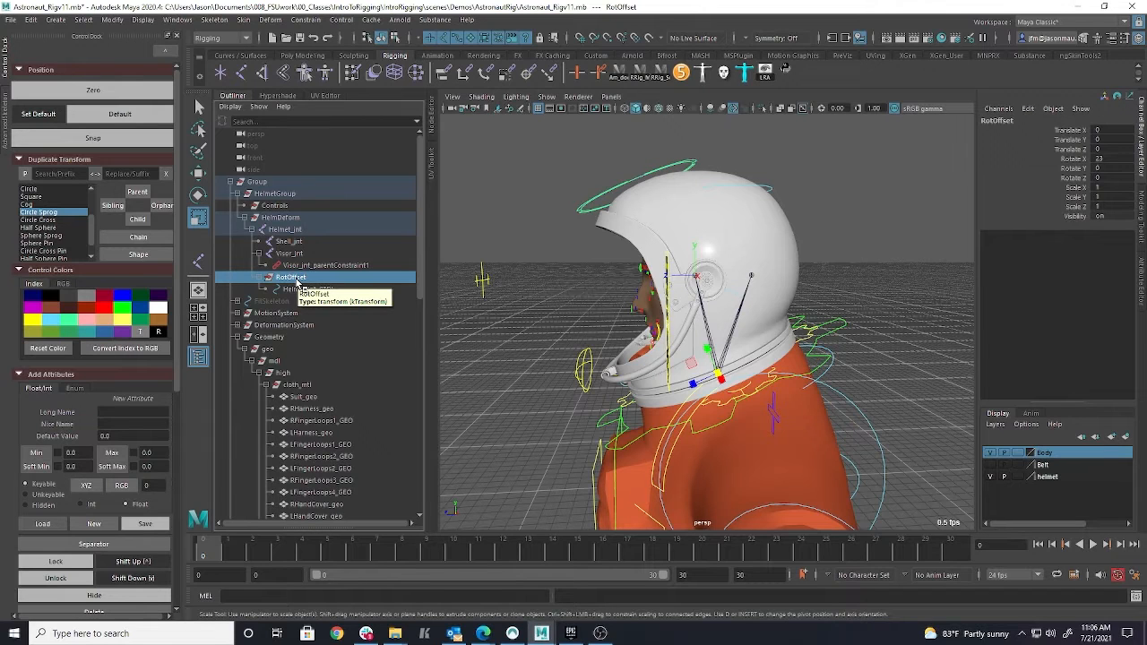
{"action": "key", "text": "shift+p"}
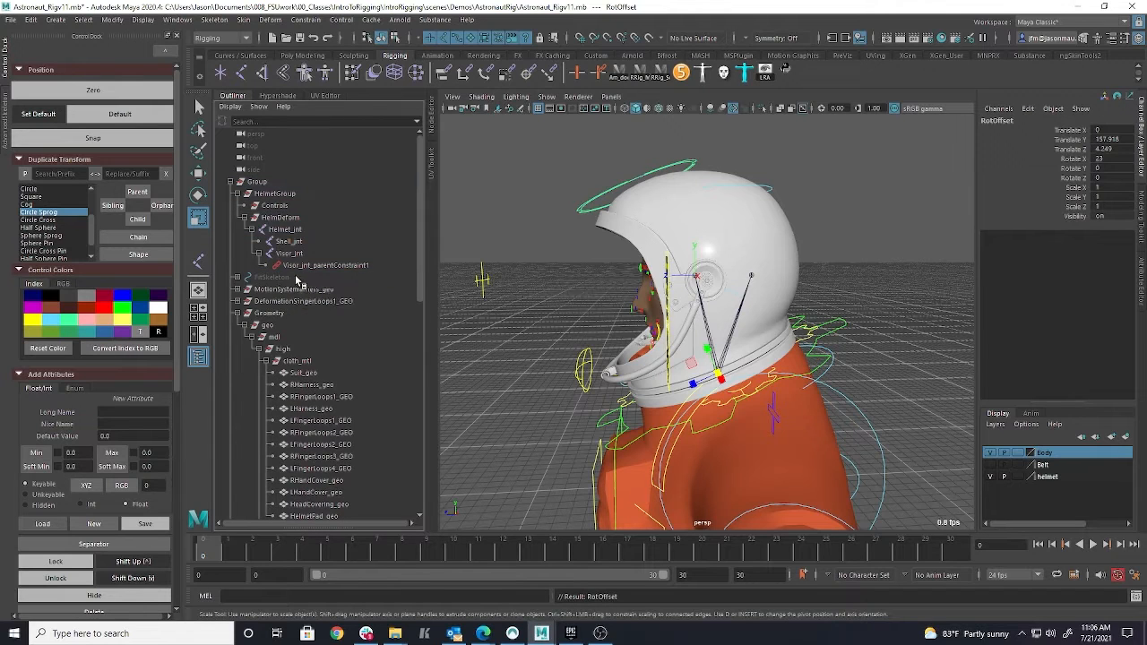
- Lock the translate, rotate and scale channels of the RotOffset group
{"action": "scroll", "coordinate": [297, 283], "scroll_direction": "down", "scroll_amount": 10}
{"action": "left_click", "coordinate": [232, 469]}
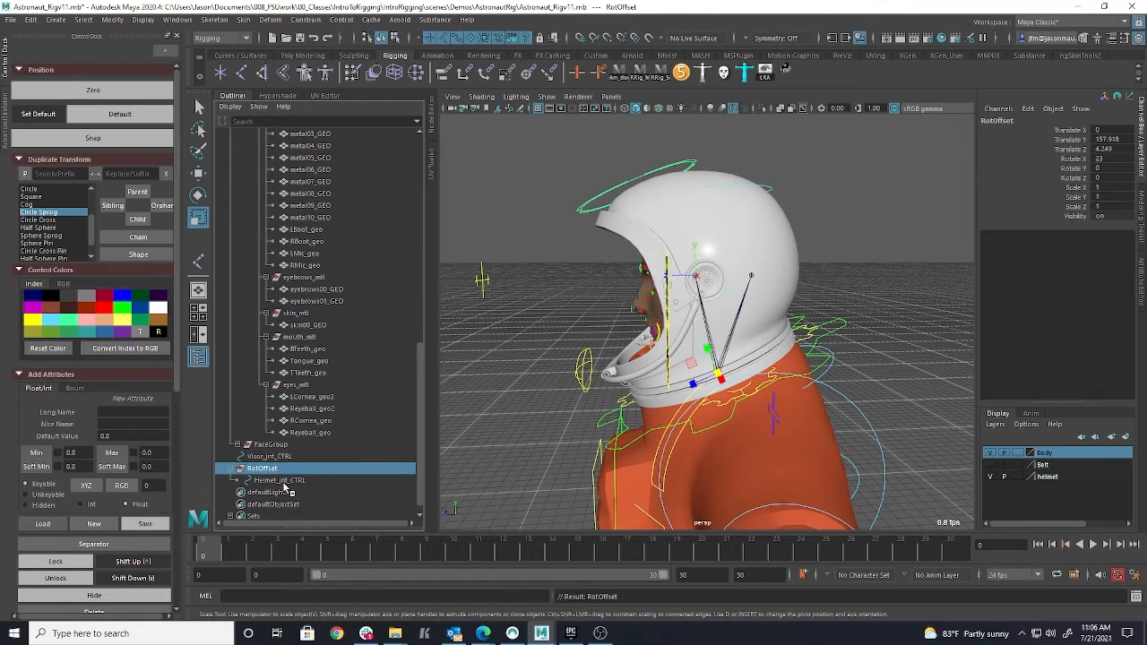
{"action": "left_click_drag", "start_coordinate": [740, 258], "coordinate": [676, 280], "text": "alt"}
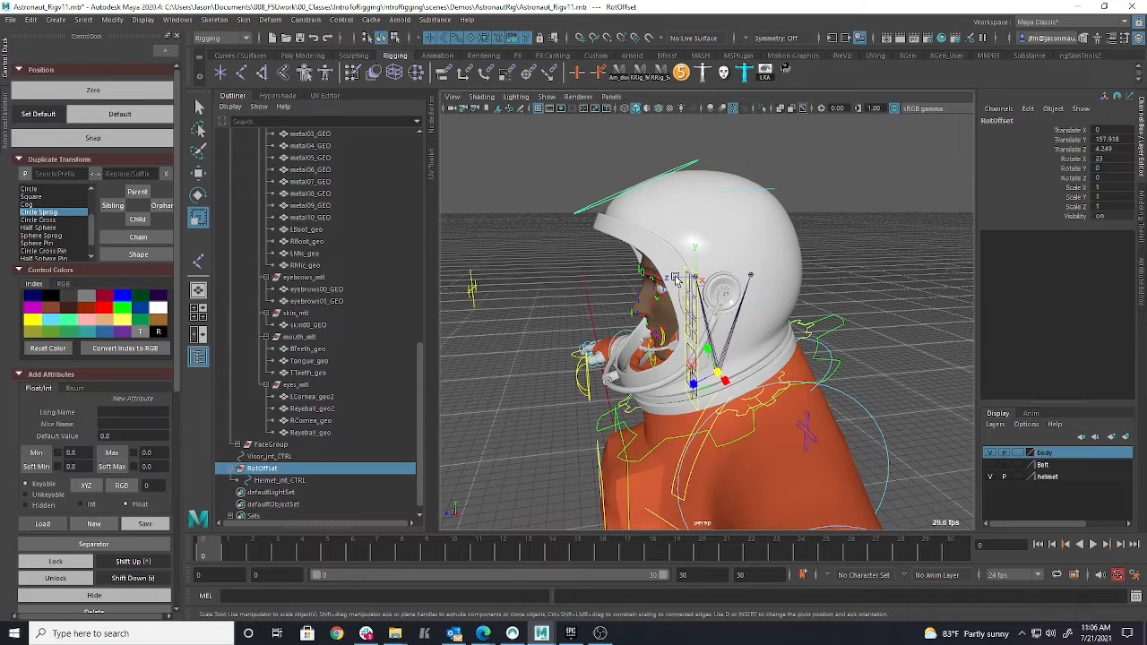
{"action": "left_click_drag", "start_coordinate": [1078, 132], "coordinate": [1079, 208]}
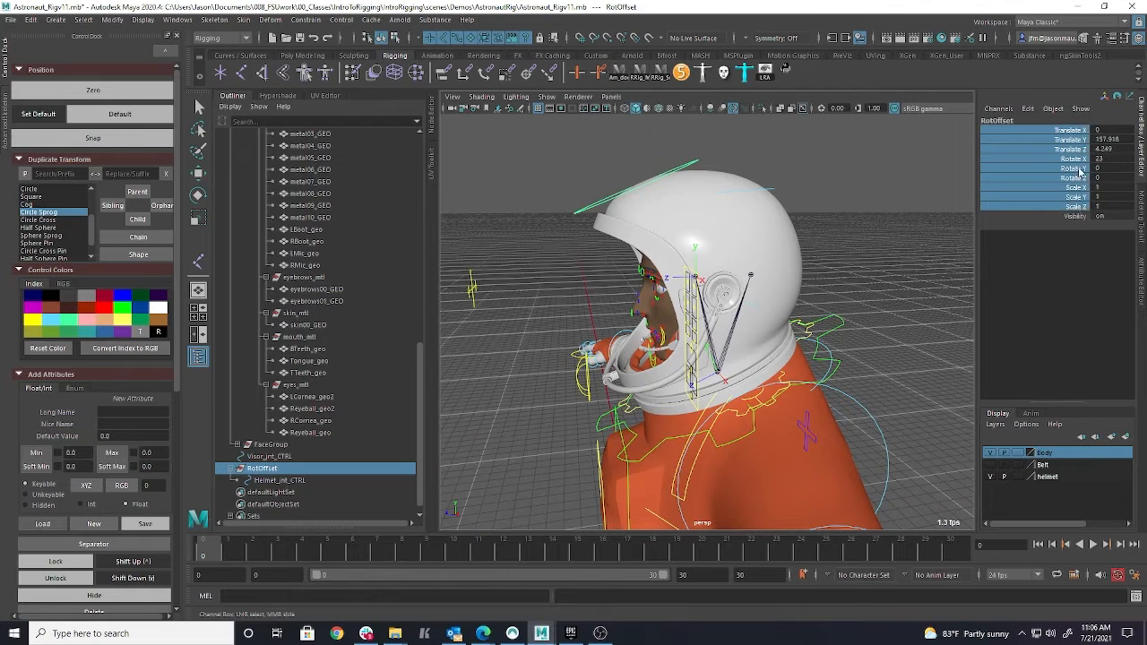
{"action": "right_click", "coordinate": [1080, 170]}
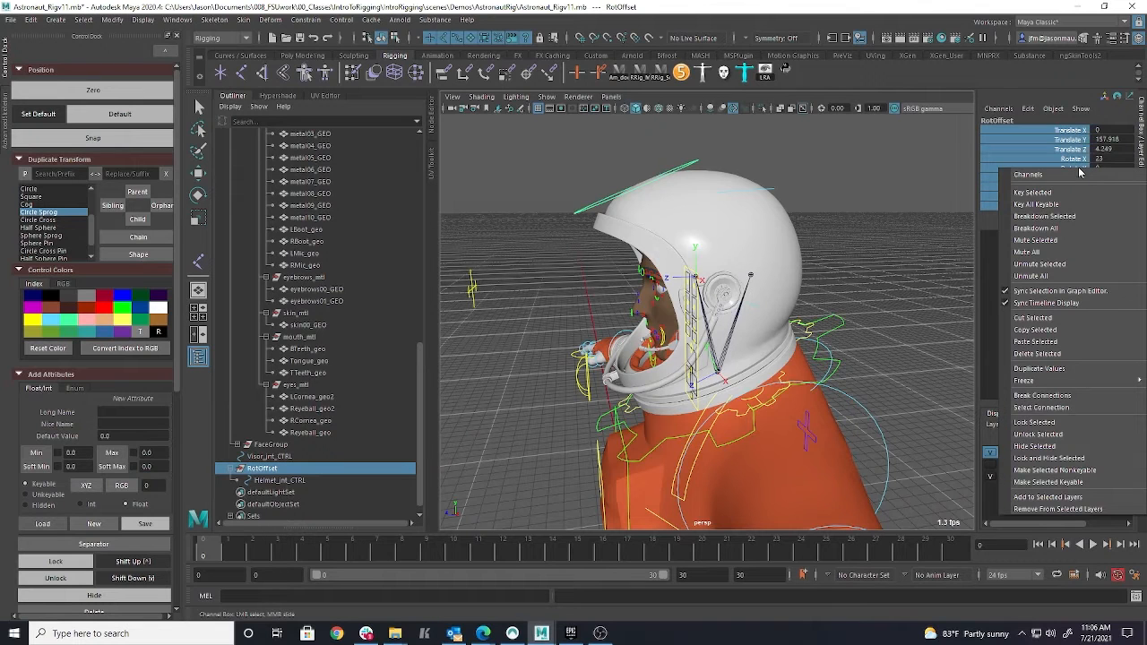
{"action": "left_click", "coordinate": [1062, 422]}
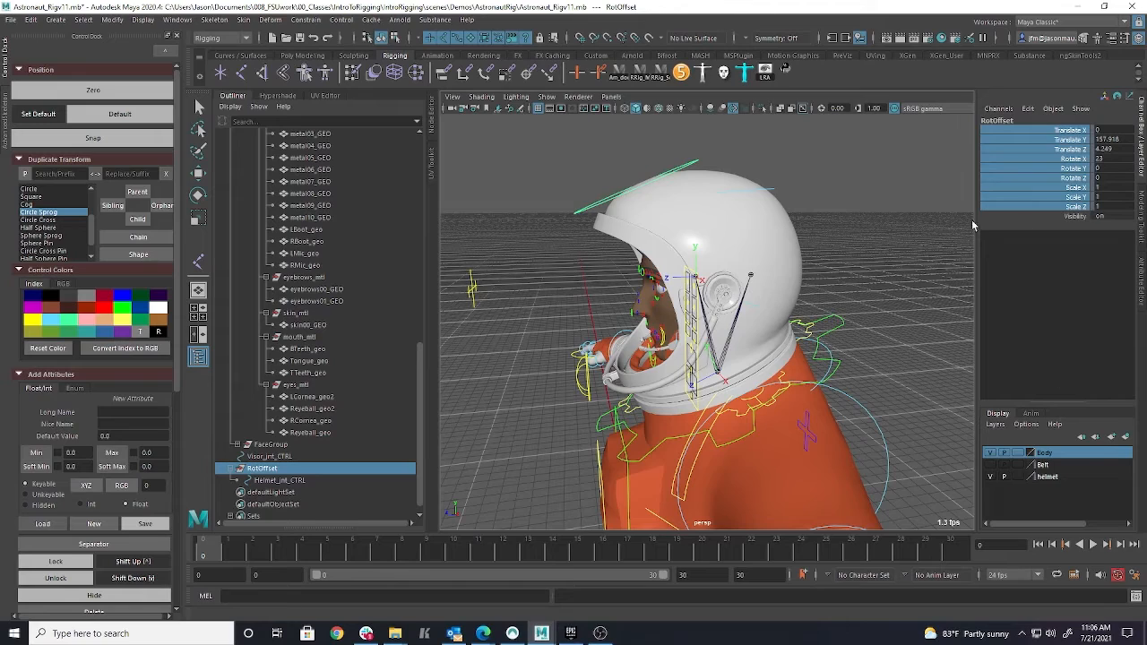
{"action": "left_click", "coordinate": [853, 178]}
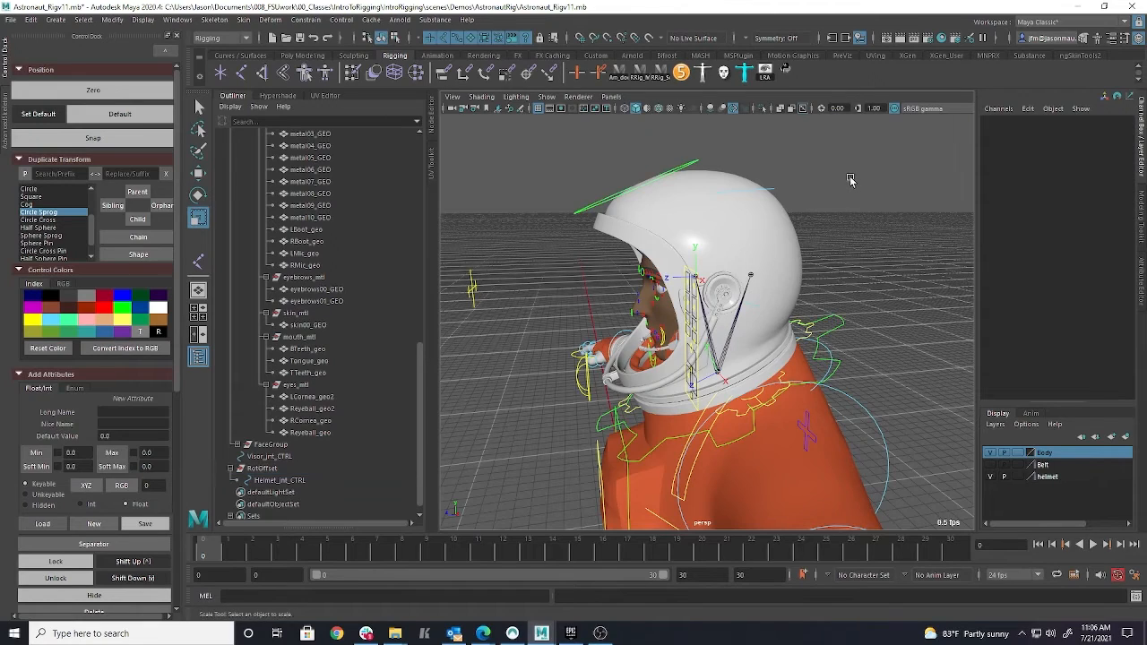
- Compare the channel values of Helmet_jnt_CTRL and Visor_jnt_CTRL
{"action": "left_click_drag", "start_coordinate": [911, 190], "coordinate": [838, 207], "text": "alt"}
{"action": "left_click", "coordinate": [698, 205]}
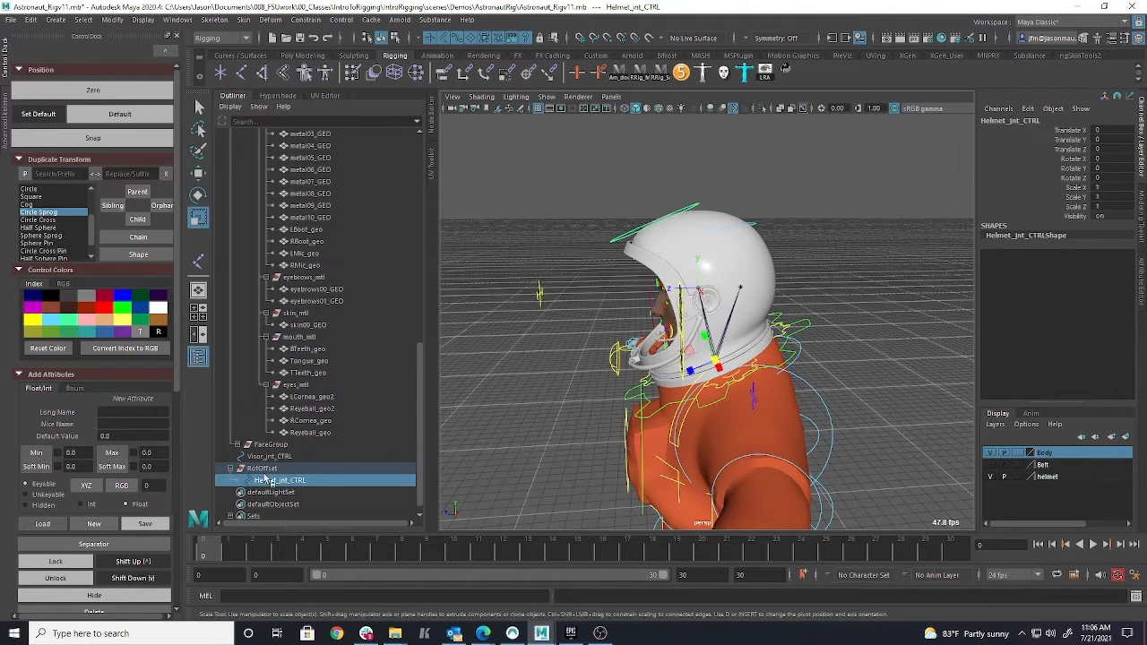
{"action": "left_click", "coordinate": [289, 458]}
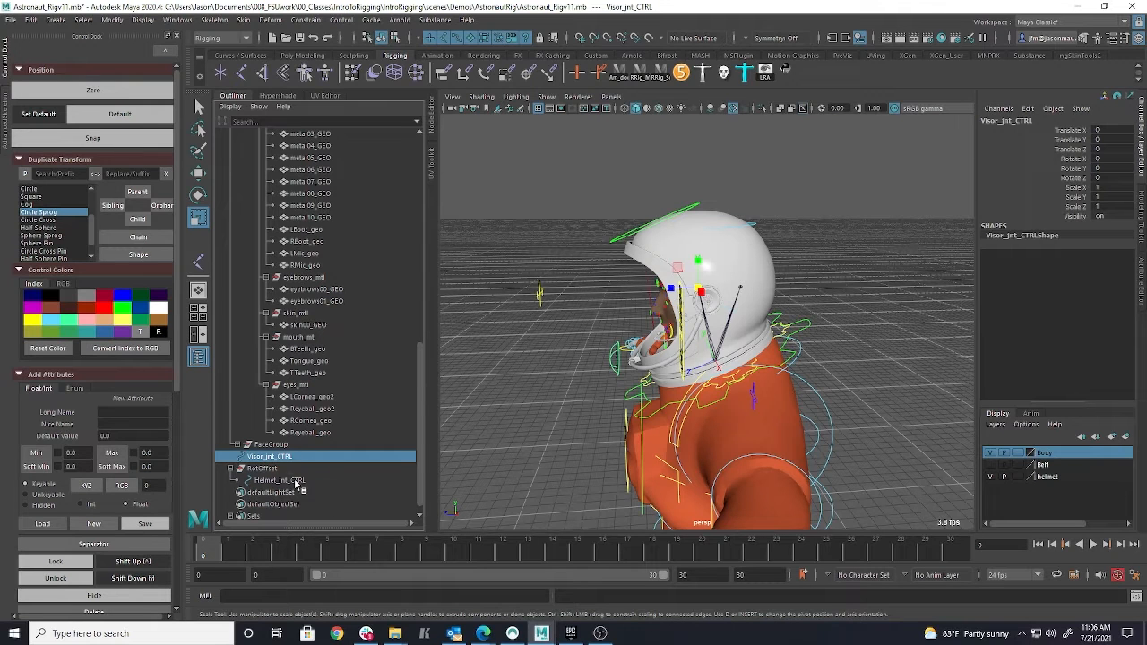
{"action": "left_click", "coordinate": [299, 484]}
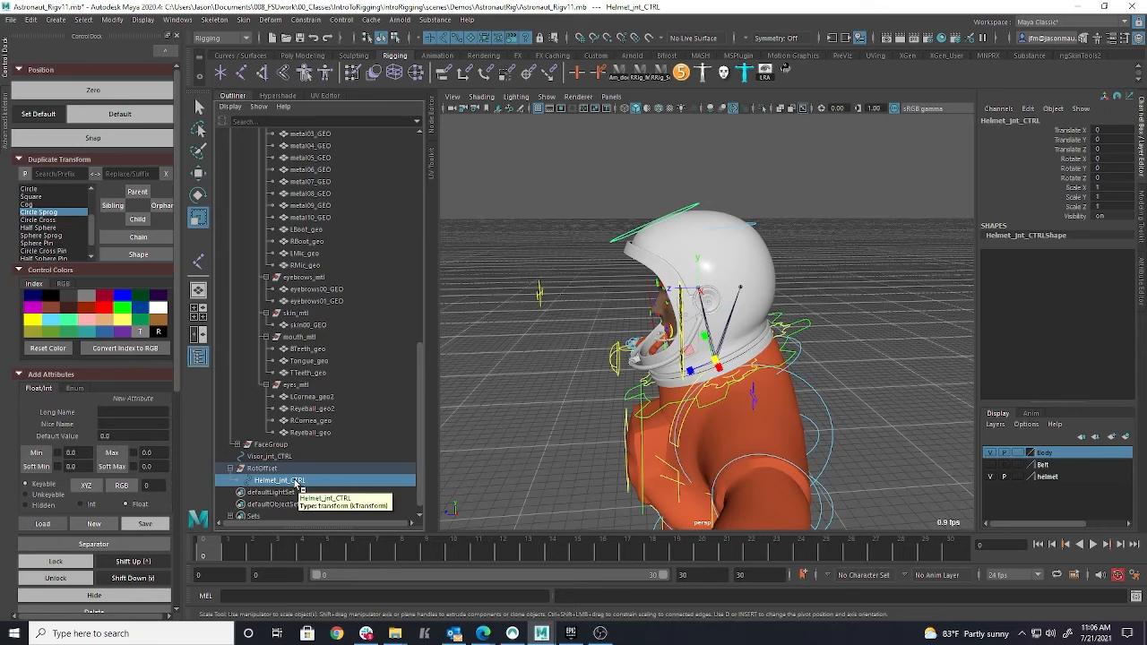
- Try parenting Visor_jnt_CTRL directly under Helmet_jnt_CTRL, and undo the parenting
{"action": "left_click", "coordinate": [286, 458]}
{"action": "left_click_drag", "start_coordinate": [286, 458], "coordinate": [286, 481]}
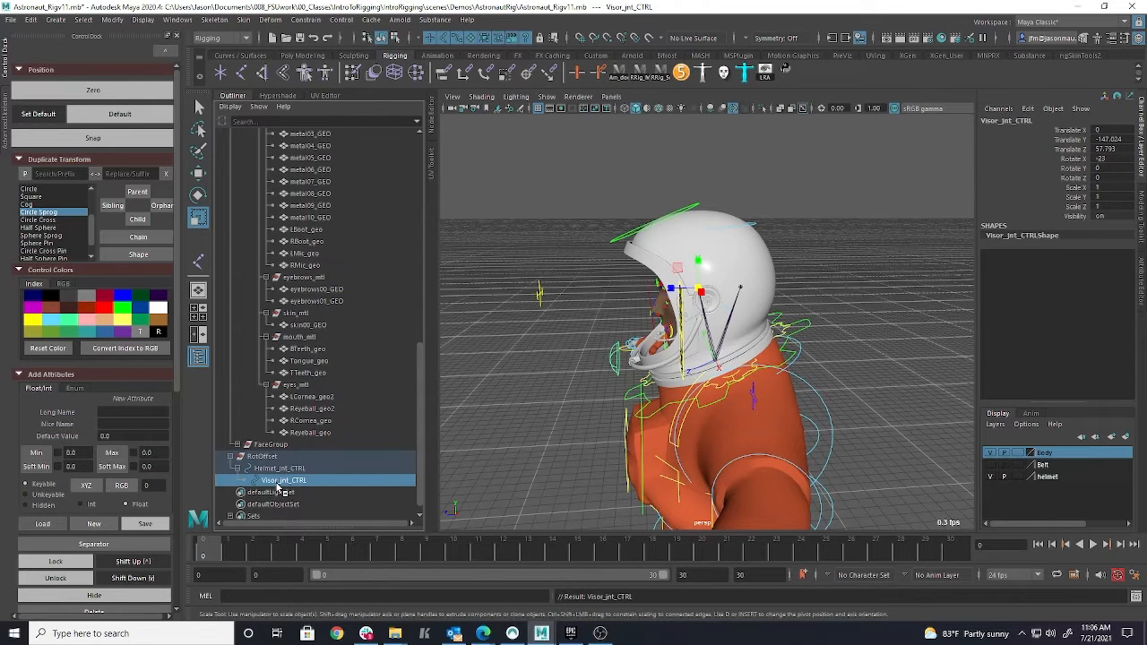
{"action": "key", "text": "ctrl+z"}
{"action": "key", "text": "ctrl+z"}
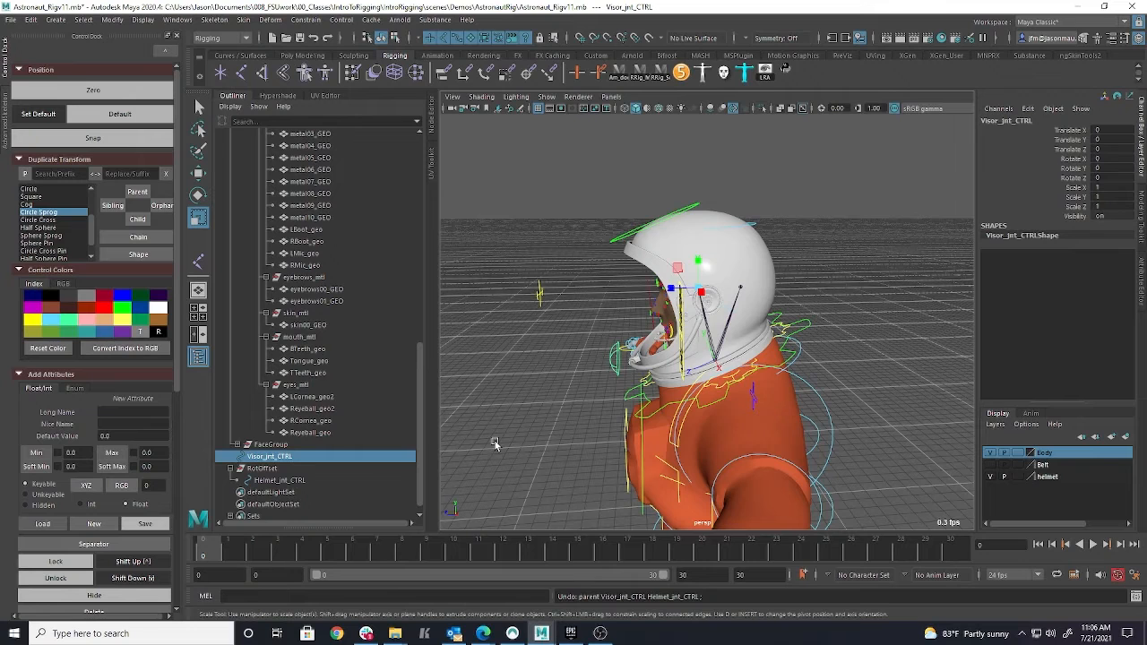
- Parent Visor_jnt_CTRL and RotOffset together under the Controls group inside HelmetGroup
{"action": "middle_click_drag", "start_coordinate": [269, 456], "coordinate": [273, 472]}
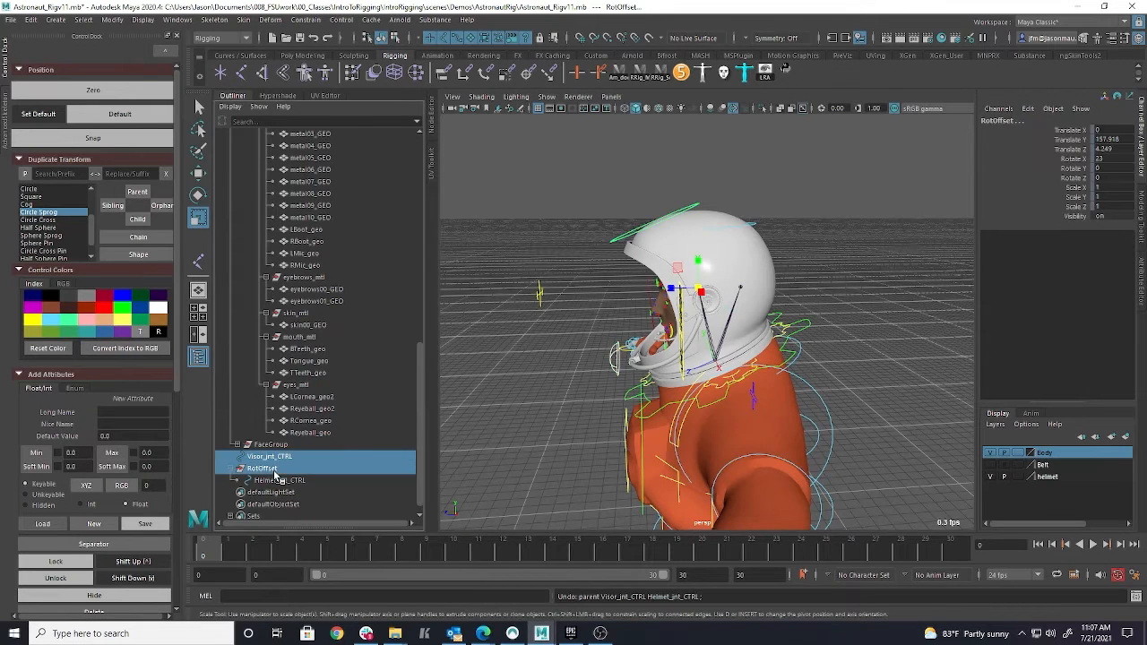
{"action": "scroll", "coordinate": [354, 437], "scroll_direction": "up", "scroll_amount": 5}
{"action": "scroll", "coordinate": [354, 437], "scroll_direction": "up", "scroll_amount": 8}
{"action": "scroll", "coordinate": [354, 437], "scroll_direction": "down", "scroll_amount": 3}
{"action": "scroll", "coordinate": [350, 435], "scroll_direction": "up", "scroll_amount": 3}
{"action": "left_click", "coordinate": [283, 212]}
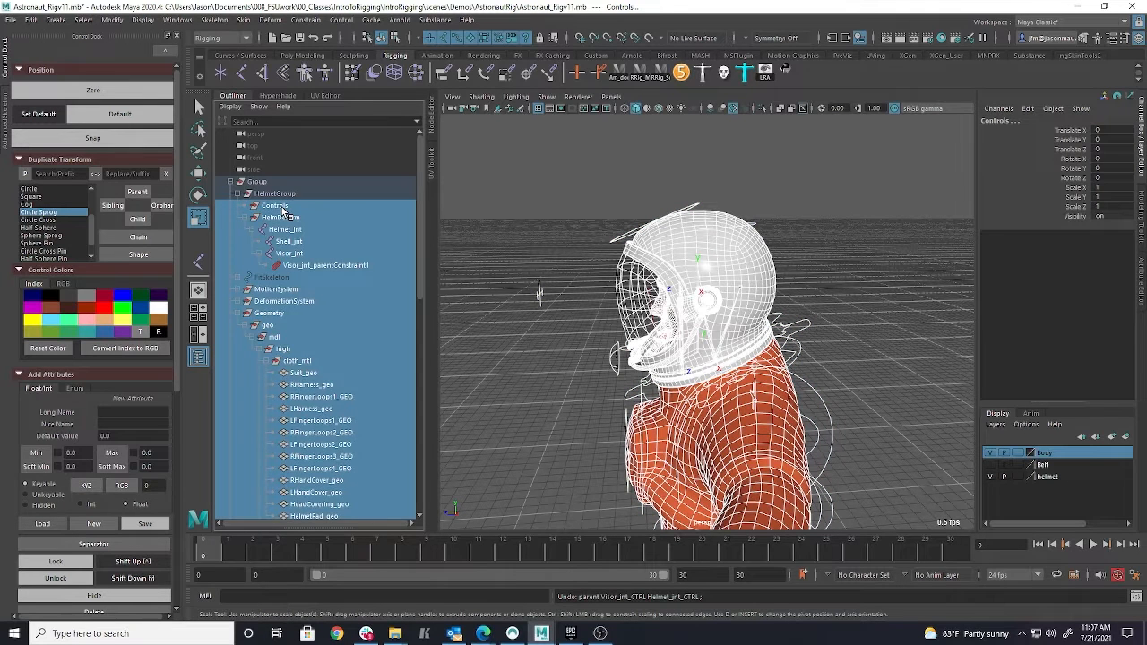
{"action": "scroll", "coordinate": [283, 211], "scroll_direction": "down", "scroll_amount": 12}
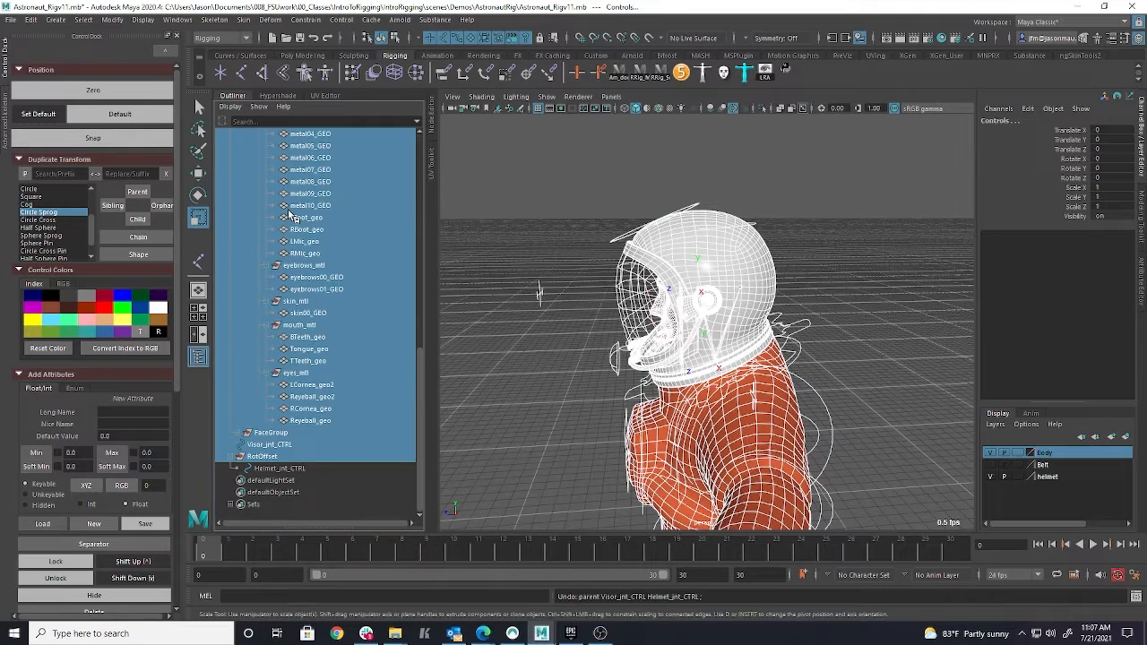
{"action": "left_click", "coordinate": [274, 458]}
{"action": "scroll", "coordinate": [276, 452], "scroll_direction": "up", "scroll_amount": 12}
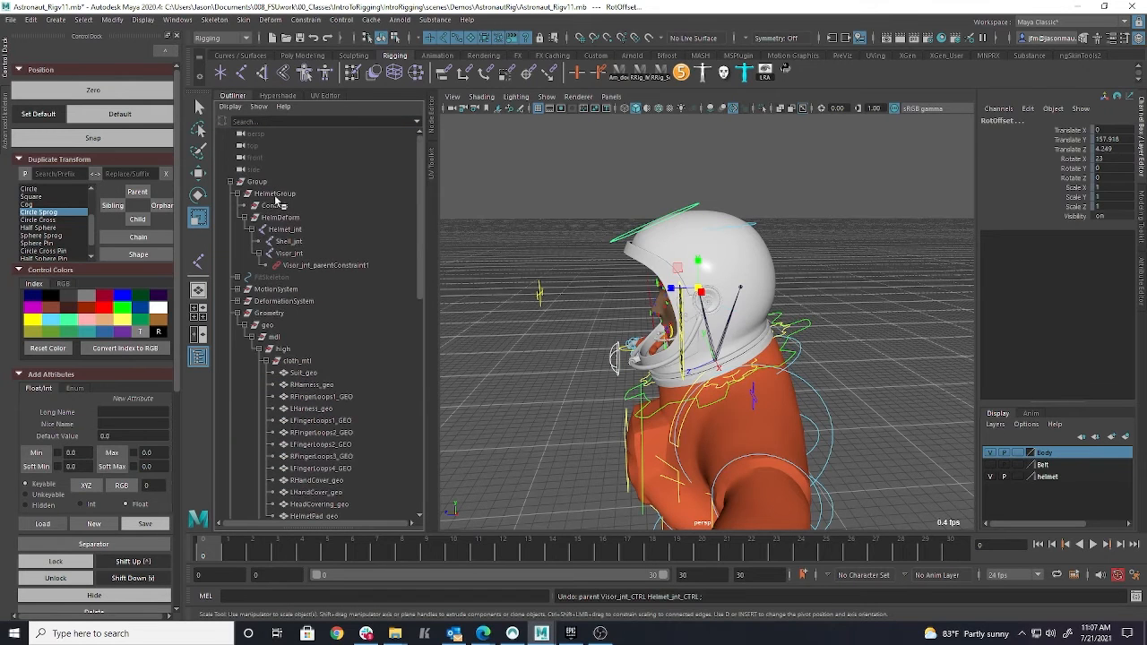
{"action": "left_click", "coordinate": [277, 206]}
{"action": "key", "text": "p"}
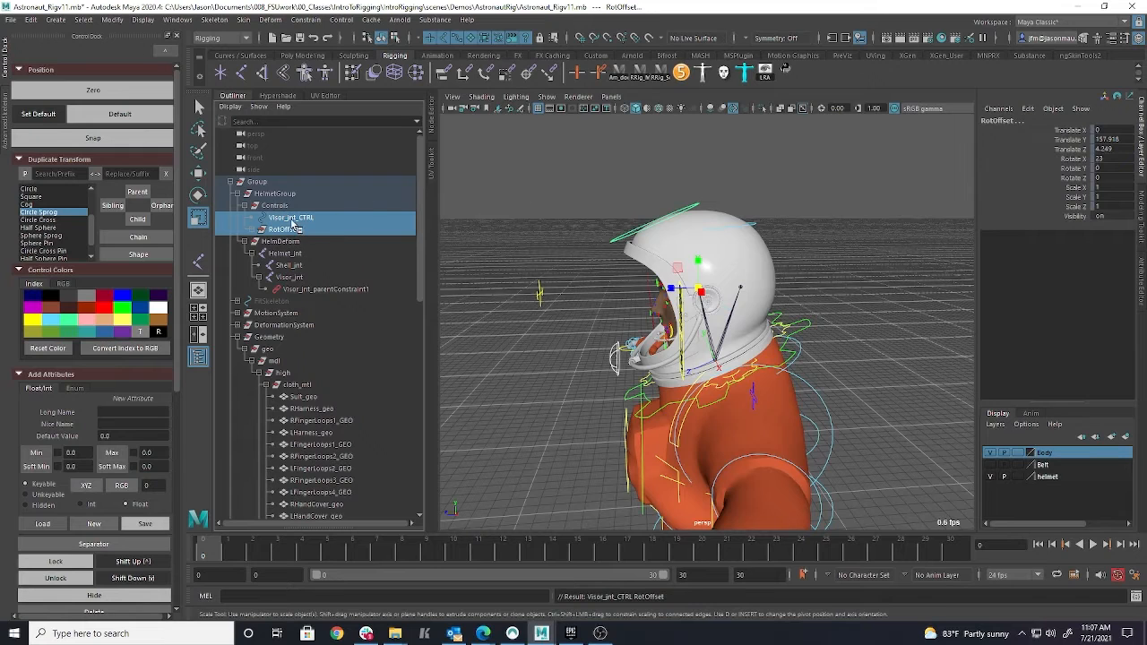
- Parent-constrain Visor_jnt_CTRL to Helmet_jnt_CTRL so that the helmet control drives the visor control
{"action": "left_click", "coordinate": [296, 218]}
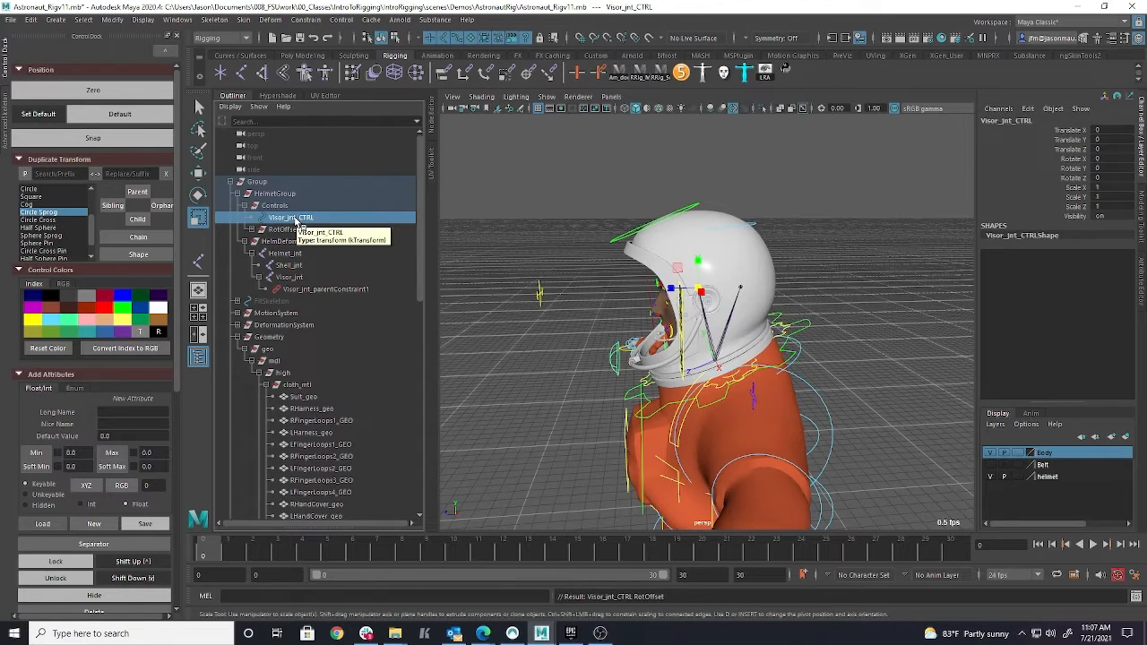
{"action": "left_click", "coordinate": [253, 229]}
{"action": "left_click", "coordinate": [304, 242]}
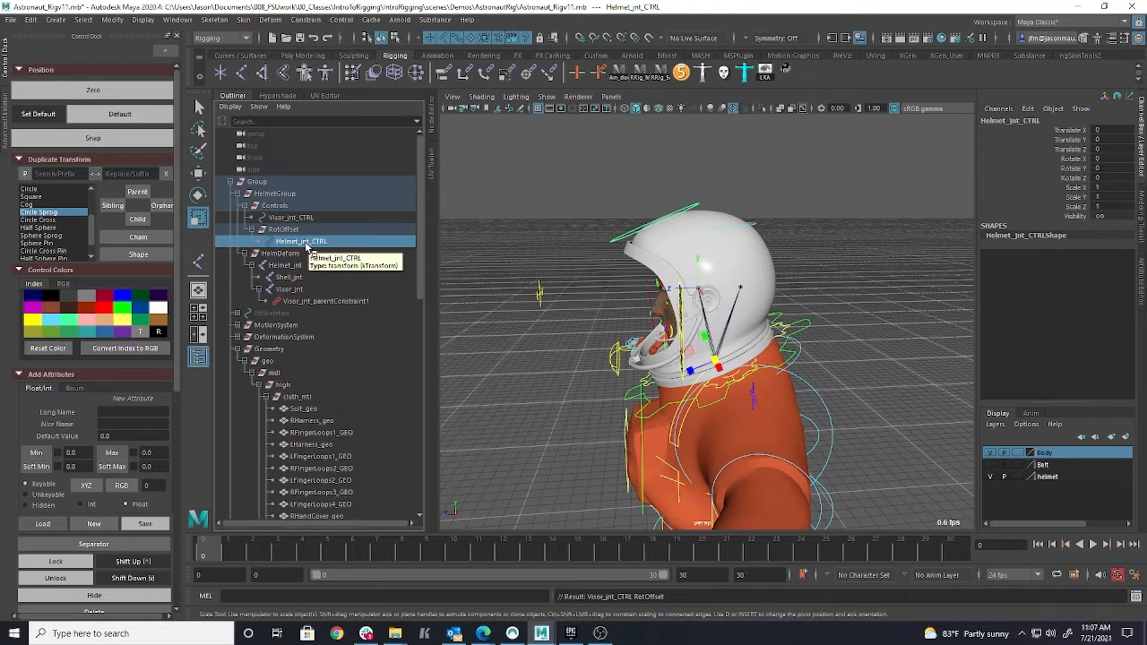
{"action": "left_click", "coordinate": [309, 218], "text": "ctrl"}
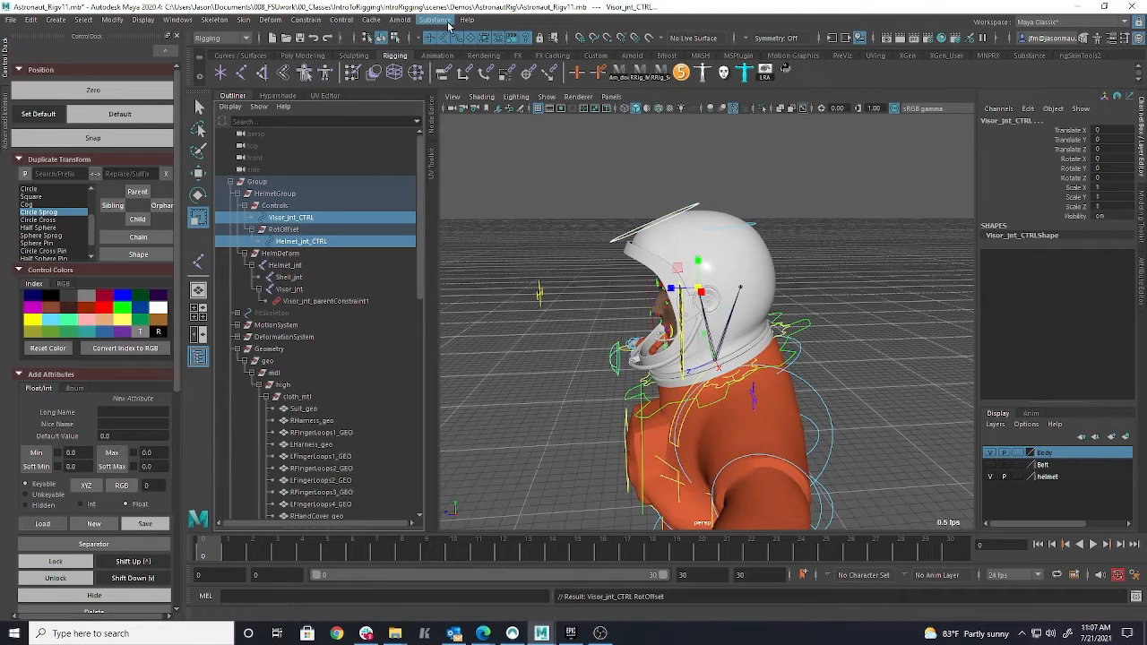
{"action": "left_click", "coordinate": [340, 19]}
{"action": "mouse_move", "coordinate": [305, 19]}
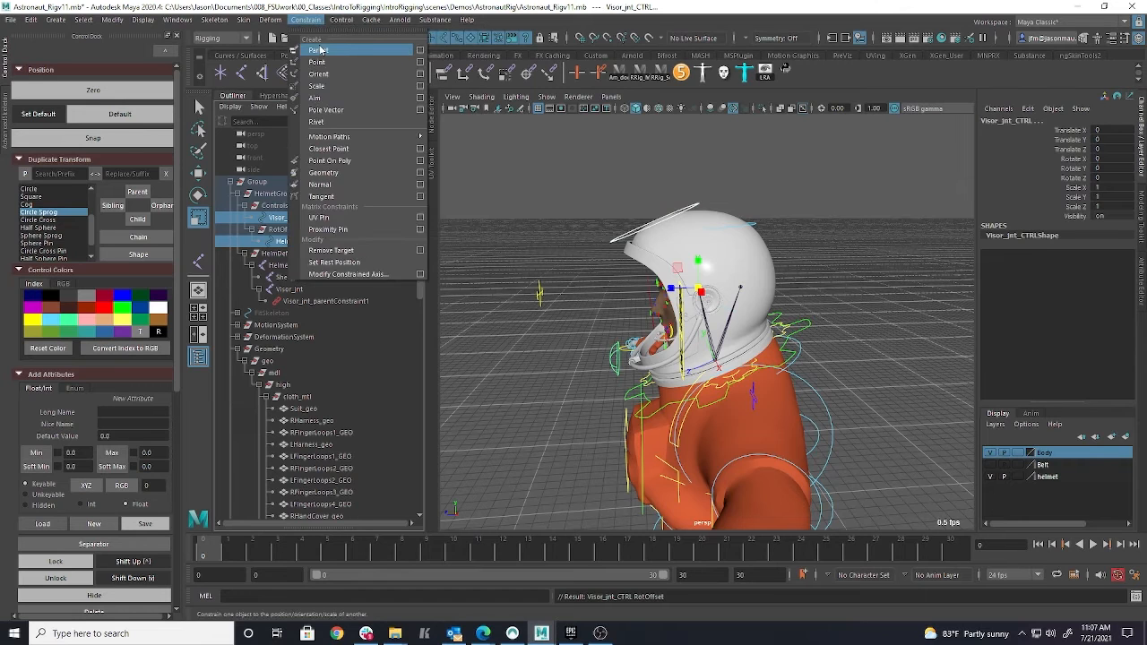
{"action": "left_click", "coordinate": [319, 49]}
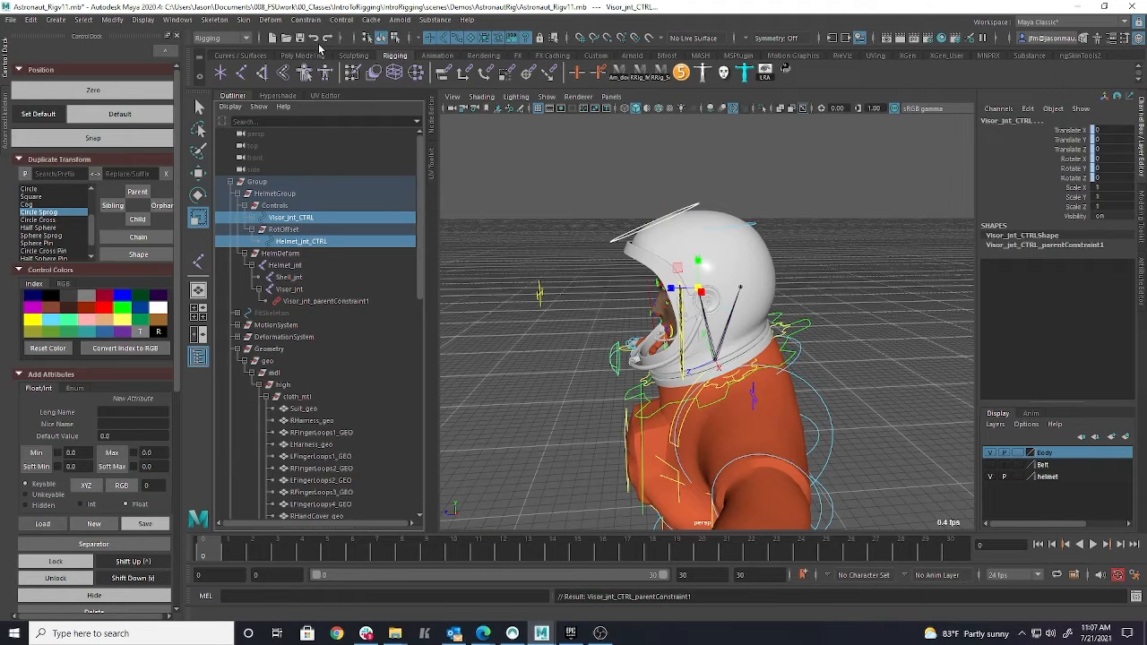
- Test the visor control's parent constraint by rotating Helmet_jnt_CTRL and Visor_jnt_CTRL in turn, undoing each rotation
{"action": "left_click", "coordinate": [312, 242]}
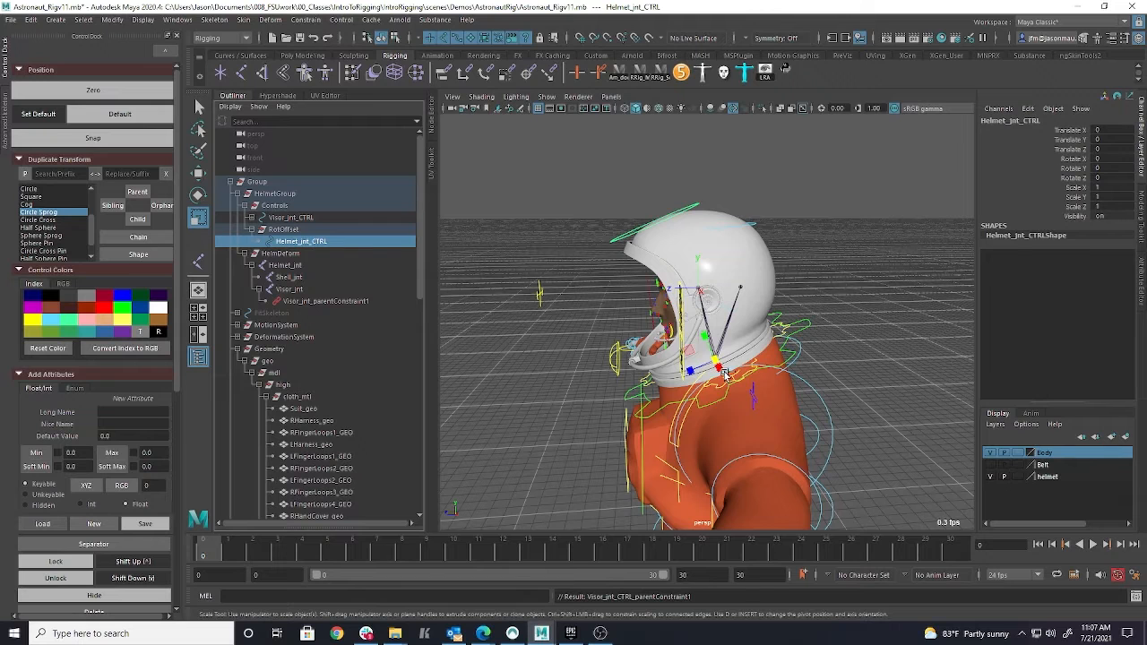
{"action": "key", "text": "e"}
{"action": "mouse_move", "coordinate": [700, 343]}
{"action": "left_mouse_down"}
{"action": "mouse_move", "coordinate": [715, 338]}
{"action": "mouse_move", "coordinate": [689, 338]}
{"action": "mouse_move", "coordinate": [709, 340]}
{"action": "left_mouse_up"}
{"action": "key", "text": "ctrl+z"}
{"action": "key", "text": "ctrl+z"}
{"action": "key", "text": "ctrl+z"}
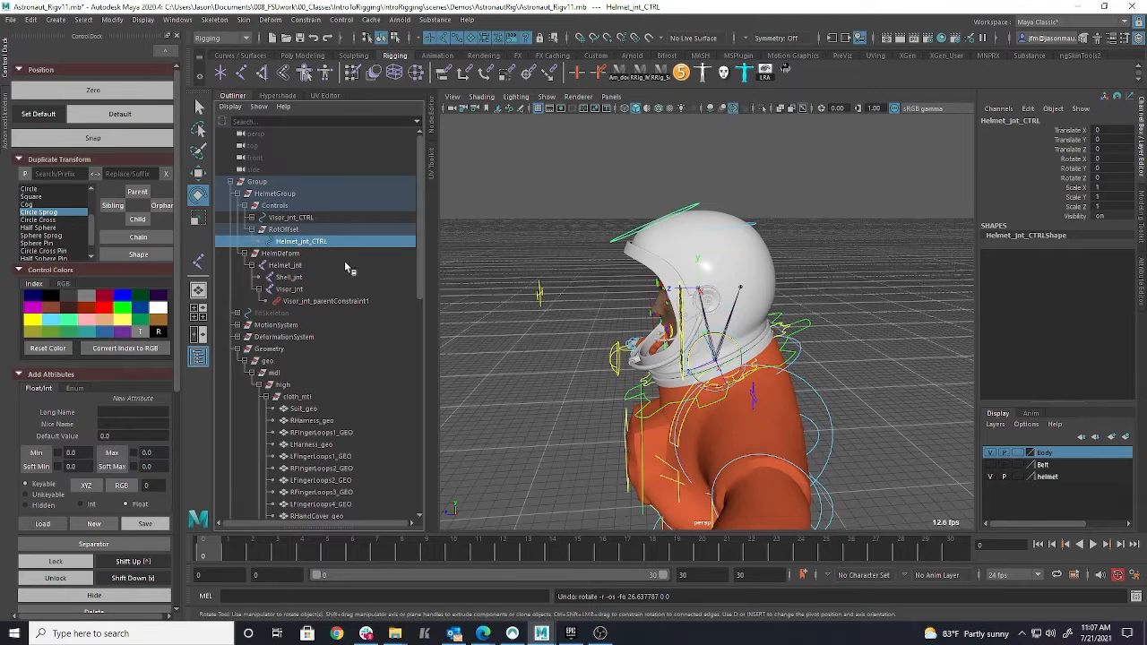
{"action": "left_click", "coordinate": [300, 222]}
{"action": "left_click_drag", "start_coordinate": [681, 275], "coordinate": [653, 266]}
{"action": "key", "text": "ctrl+z"}
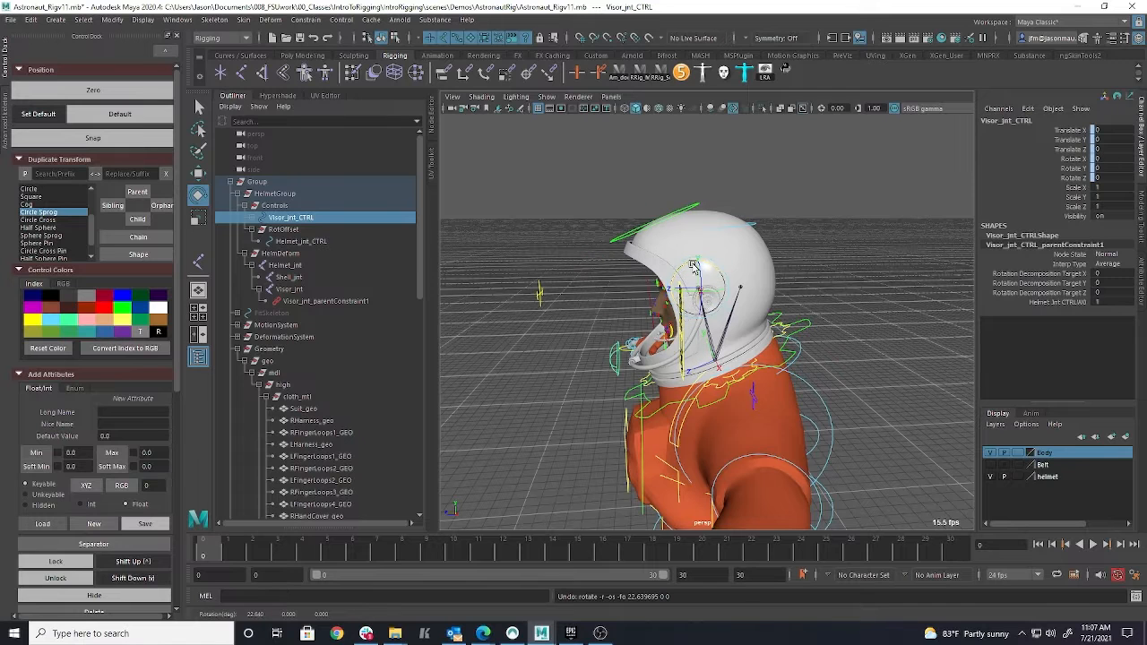
- Rotate Helmet_jnt_CTRL again to check that the visor follows, and undo the rotation
{"action": "left_click", "coordinate": [318, 243]}
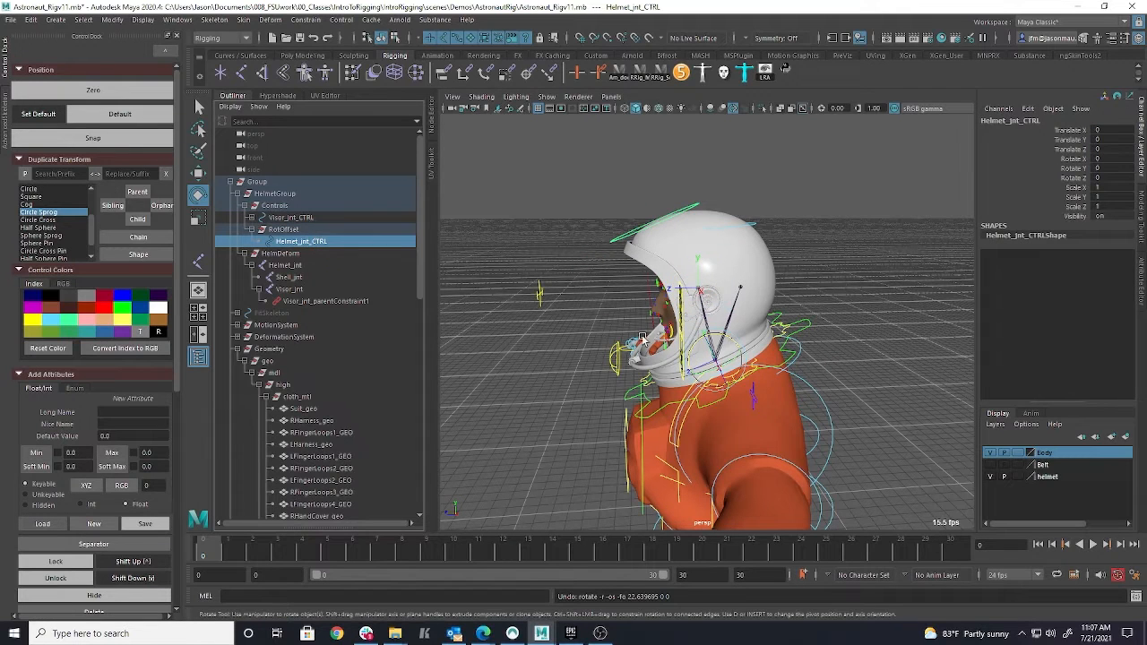
{"action": "mouse_move", "coordinate": [694, 350]}
{"action": "left_mouse_down"}
{"action": "mouse_move", "coordinate": [710, 334]}
{"action": "mouse_move", "coordinate": [716, 354]}
{"action": "mouse_move", "coordinate": [698, 336]}
{"action": "left_mouse_up"}
{"action": "key", "text": "ctrl+z"}
{"action": "key", "text": "ctrl+z"}
{"action": "key", "text": "ctrl+z"}
{"action": "key", "text": "ctrl+z"}
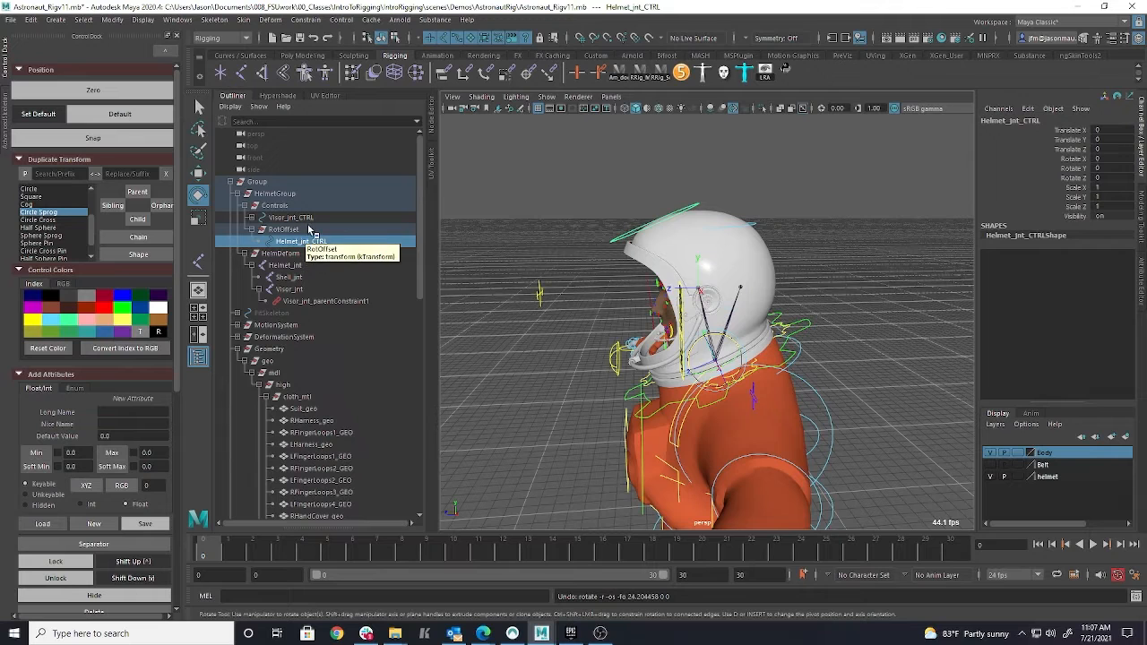
- Parent-constrain the Helmet_jnt joint to Helmet_jnt_CTRL
{"action": "middle_click_drag", "start_coordinate": [296, 244], "coordinate": [308, 244]}
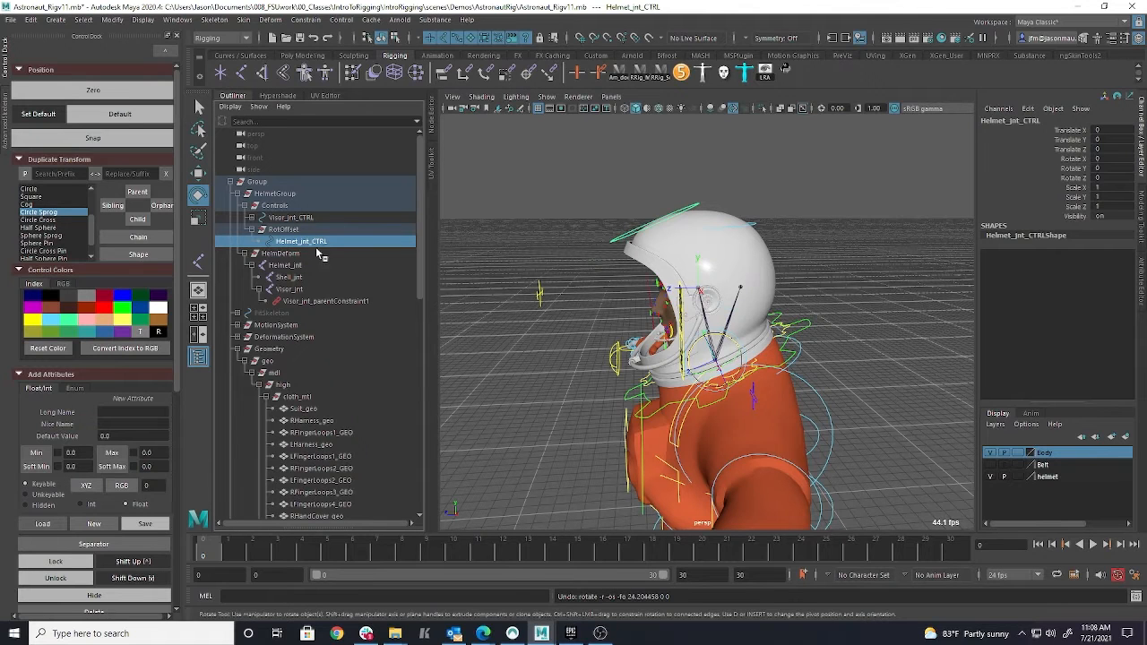
{"action": "left_click", "coordinate": [298, 268], "text": "ctrl"}
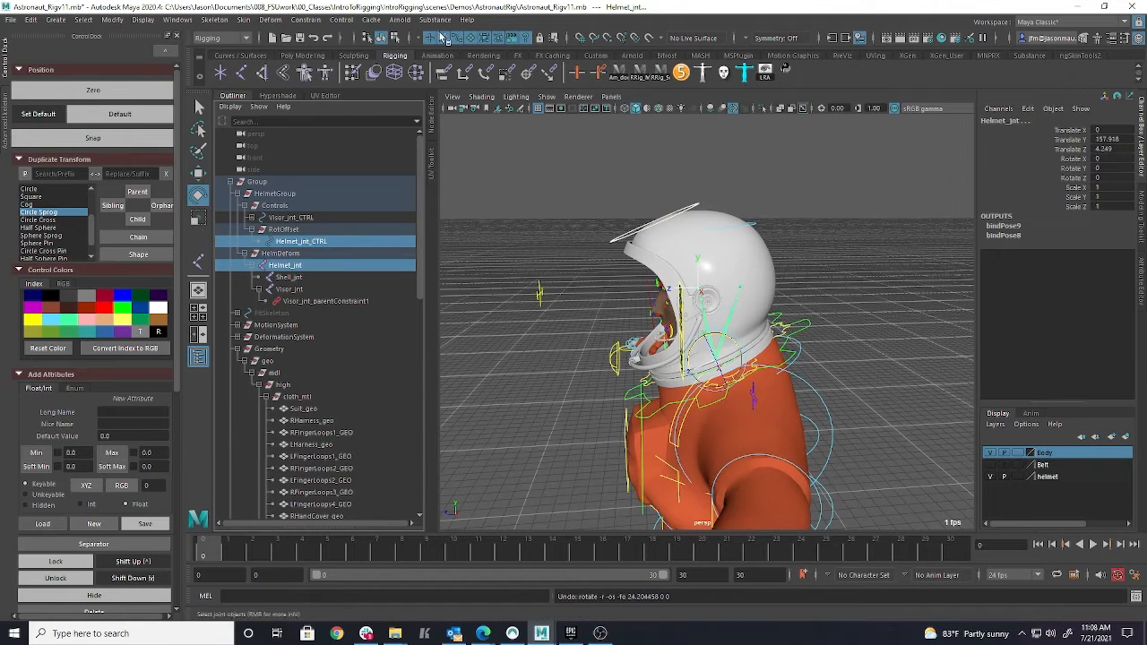
{"action": "left_click", "coordinate": [329, 18]}
{"action": "left_click", "coordinate": [327, 45]}
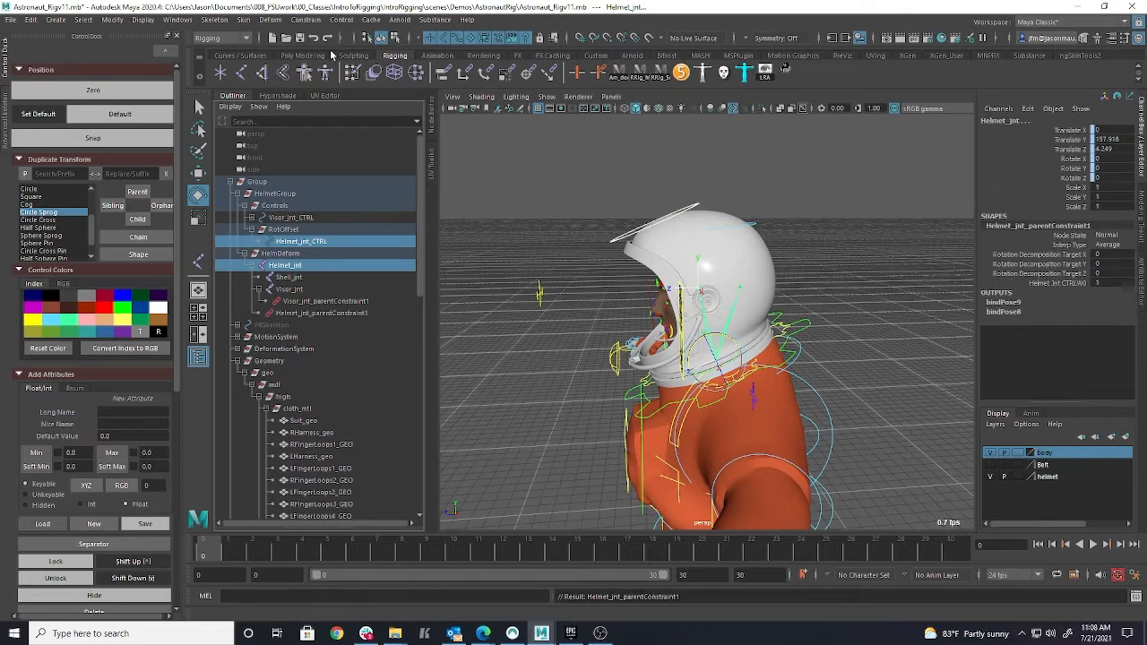
- Test-rotate the helmet control and the visor control with the joint constraint in place, and undo the rotations
{"action": "left_click", "coordinate": [308, 244]}
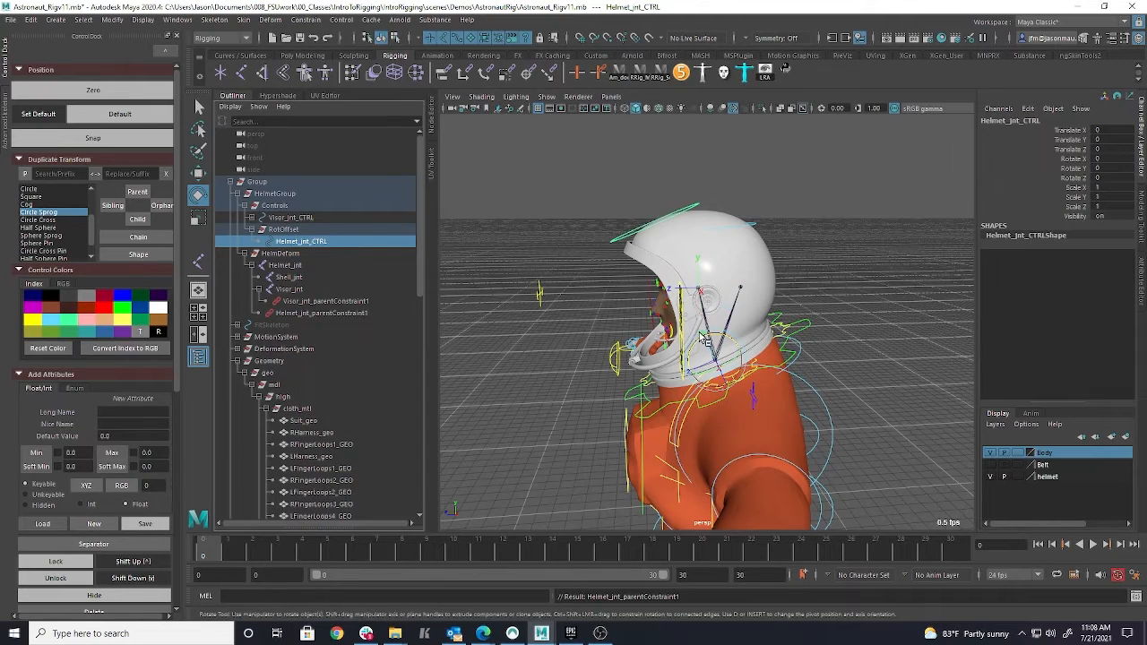
{"action": "left_click_drag", "start_coordinate": [701, 335], "coordinate": [708, 309]}
{"action": "key", "text": "ctrl+z"}
{"action": "key", "text": "ctrl+z"}
{"action": "key", "text": "ctrl+z"}
{"action": "left_click", "coordinate": [671, 343]}
{"action": "key", "text": "ctrl+z"}
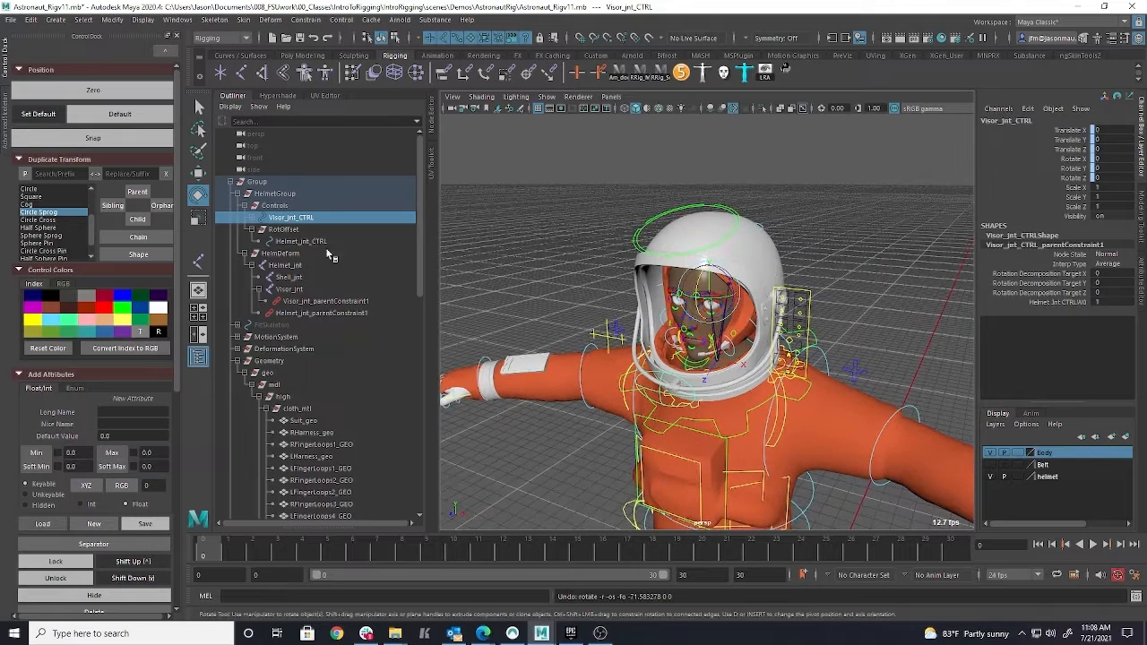
- Move Helmet_jnt_CTRL sideways about -33.6 in X to test the helmet coming off the head, and undo the move
{"action": "left_click", "coordinate": [730, 207]}
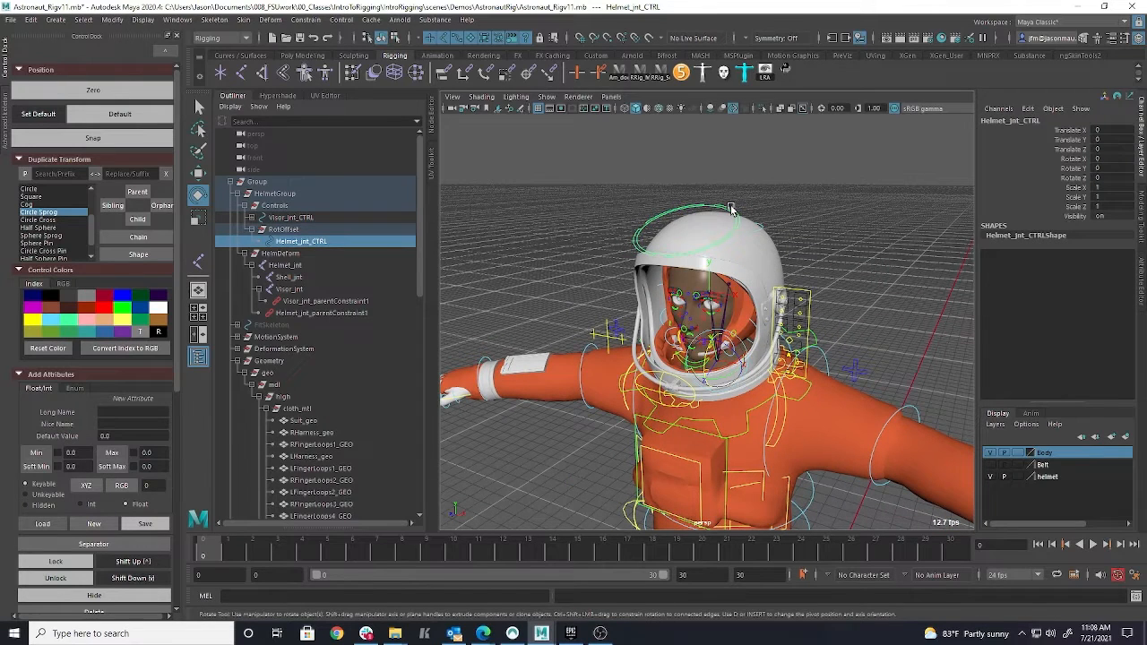
{"action": "key", "text": "w"}
{"action": "left_click_drag", "start_coordinate": [747, 366], "coordinate": [780, 372]}
{"action": "left_click_drag", "start_coordinate": [657, 335], "coordinate": [705, 402], "text": "alt"}
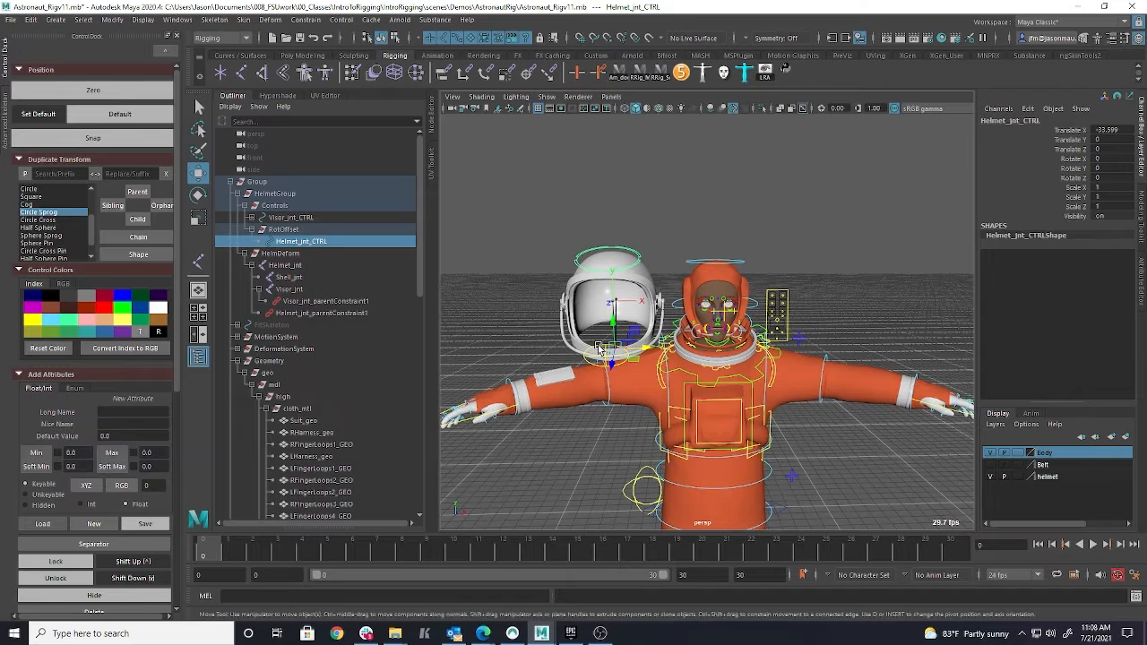
{"action": "left_click_drag", "start_coordinate": [657, 349], "coordinate": [724, 394], "text": "alt"}
{"action": "key", "text": "ctrl+z"}
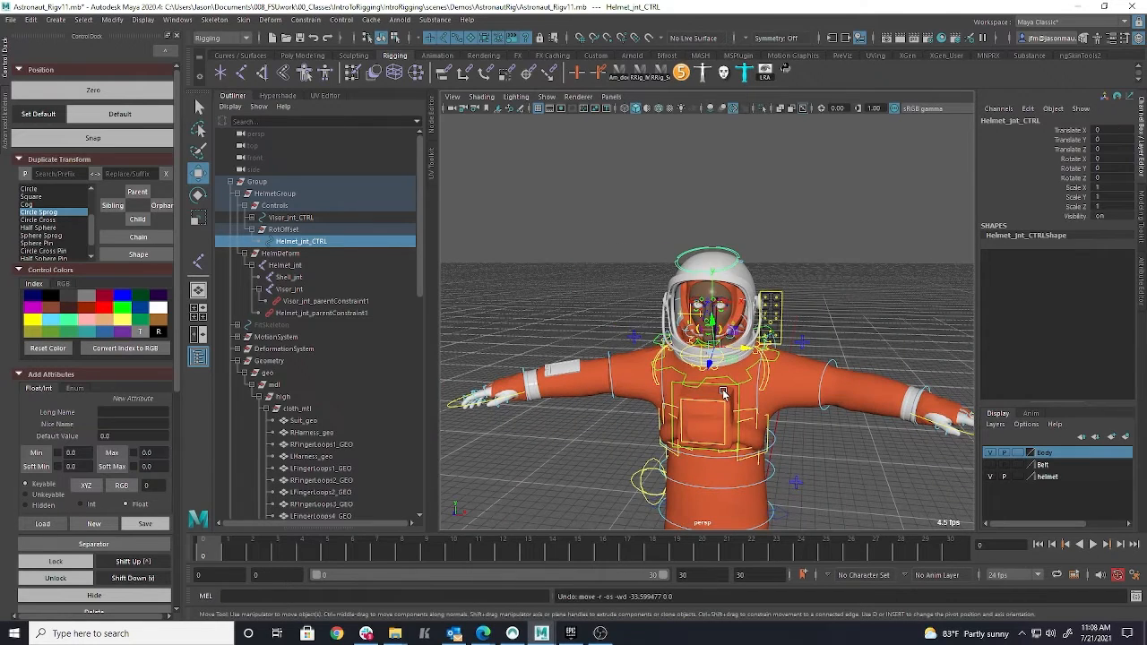
- Clear the selection and make the Belt display layer visible
{"action": "left_click_drag", "start_coordinate": [849, 289], "coordinate": [912, 275], "text": "alt"}
{"action": "right_click_drag", "start_coordinate": [912, 275], "coordinate": [812, 378], "text": "alt"}
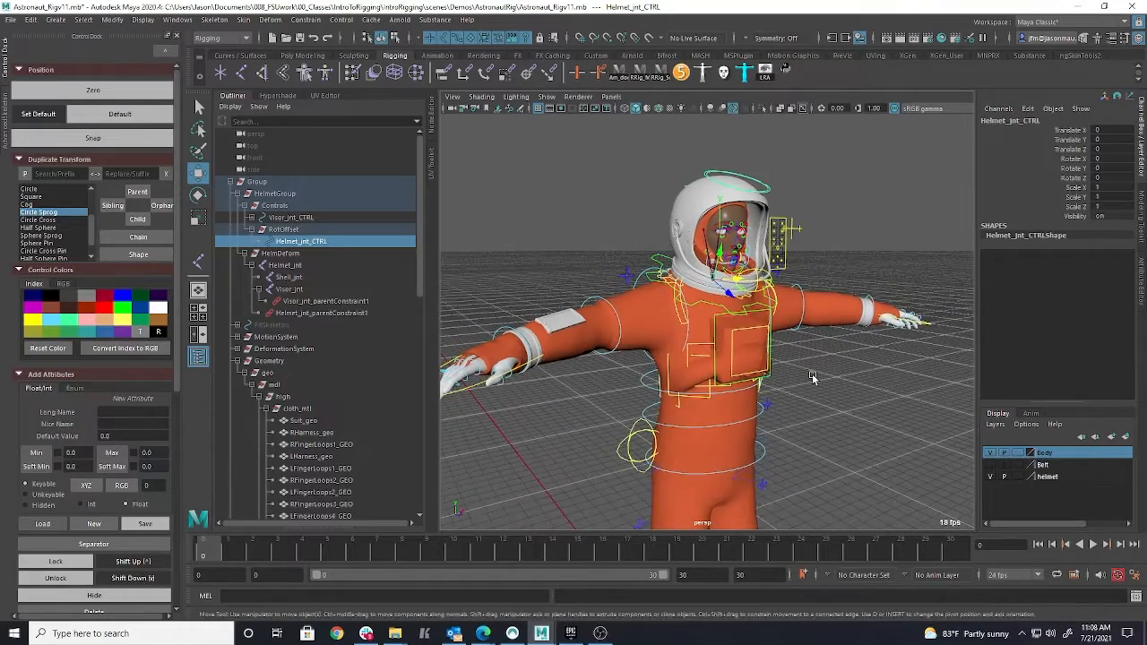
{"action": "left_click_drag", "start_coordinate": [792, 400], "coordinate": [815, 408], "text": "alt"}
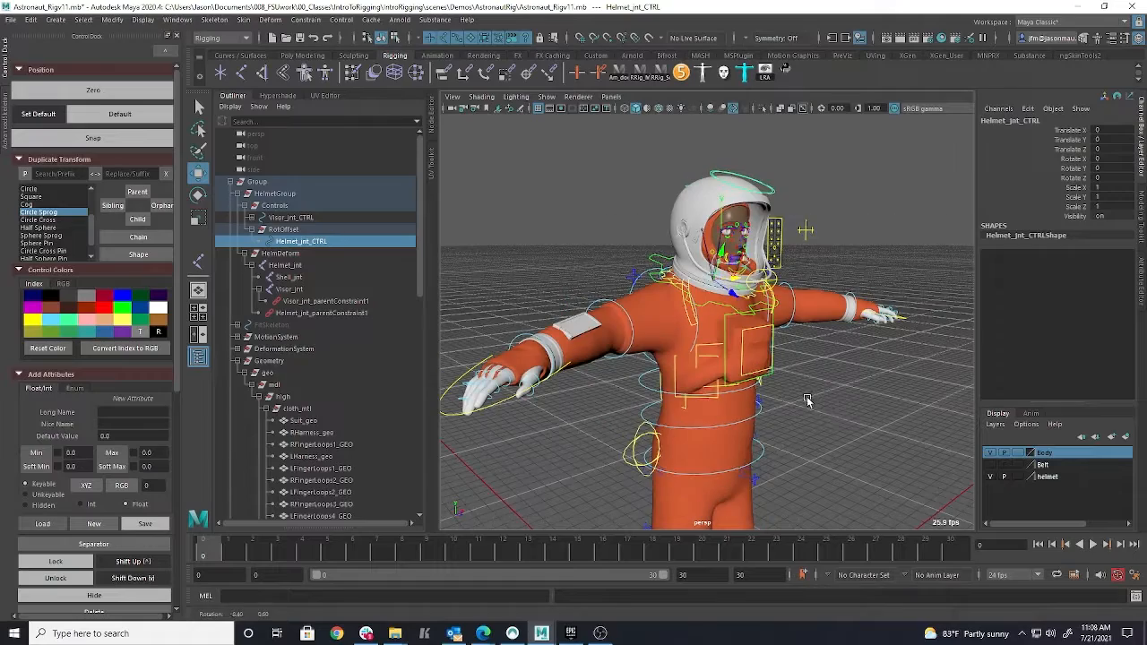
{"action": "left_click", "coordinate": [809, 179]}
{"action": "left_click_drag", "start_coordinate": [853, 185], "coordinate": [746, 191], "text": "alt"}
{"action": "left_click_drag", "start_coordinate": [745, 191], "coordinate": [674, 231], "text": "alt"}
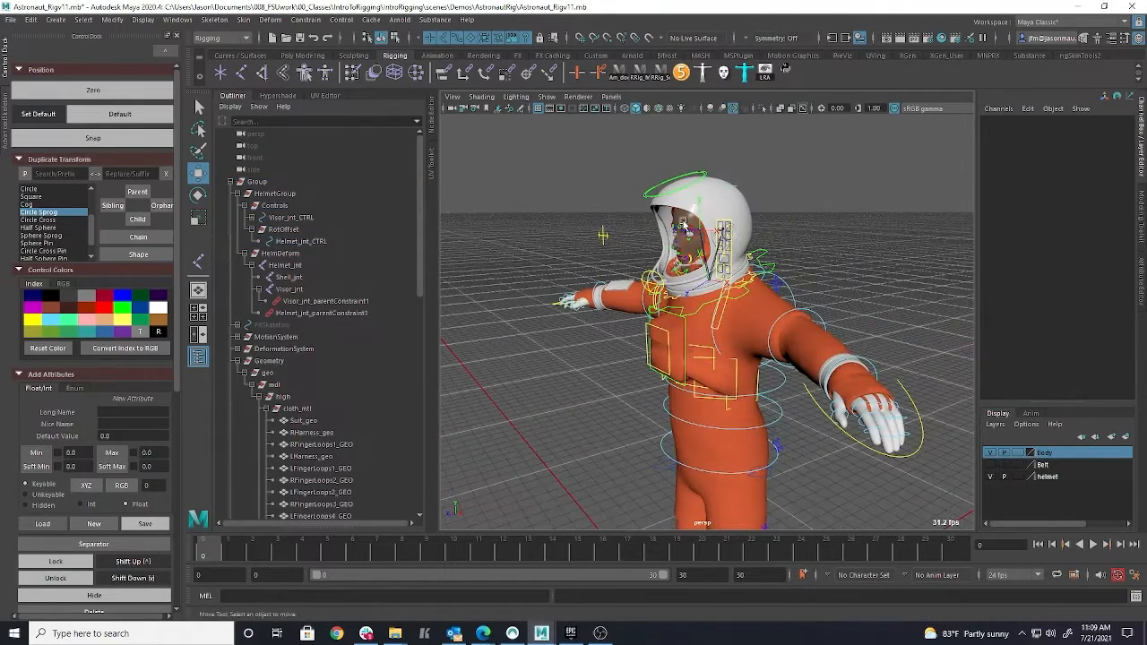
{"action": "left_click", "coordinate": [674, 234]}
{"action": "left_click", "coordinate": [841, 225]}
{"action": "mouse_move", "coordinate": [840, 225]}
{"action": "left_mouse_down", "text": "alt"}
{"action": "mouse_move", "coordinate": [890, 248]}
{"action": "mouse_move", "coordinate": [950, 248]}
{"action": "mouse_move", "coordinate": [951, 263]}
{"action": "mouse_move", "coordinate": [856, 235]}
{"action": "left_mouse_up", "text": "alt"}
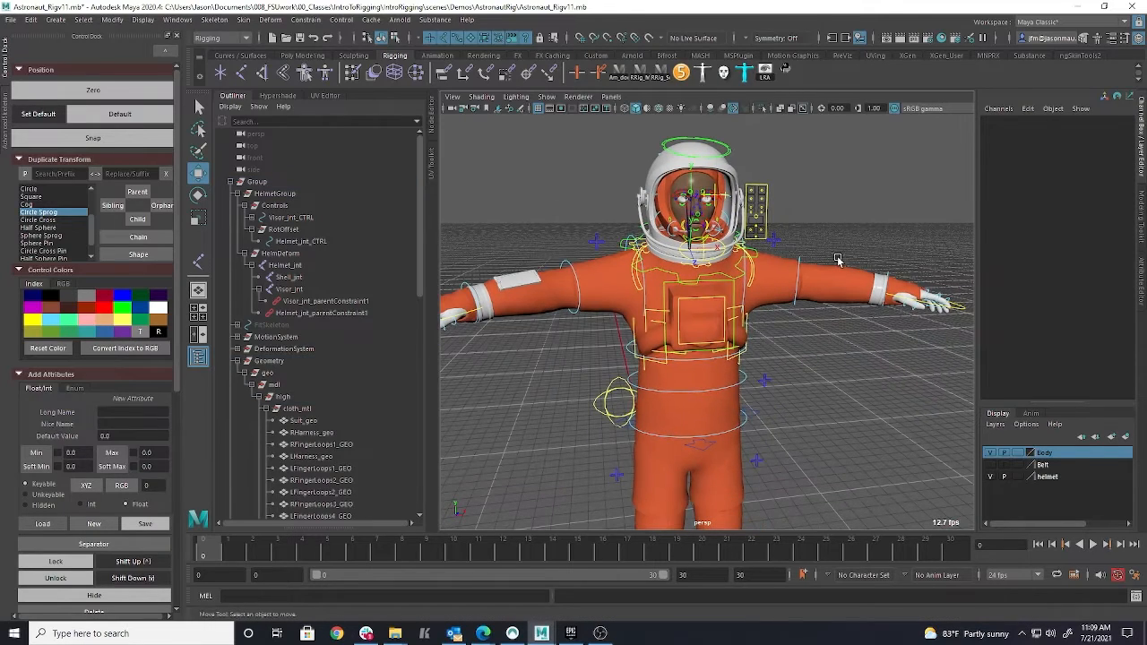
{"action": "left_click", "coordinate": [990, 464]}
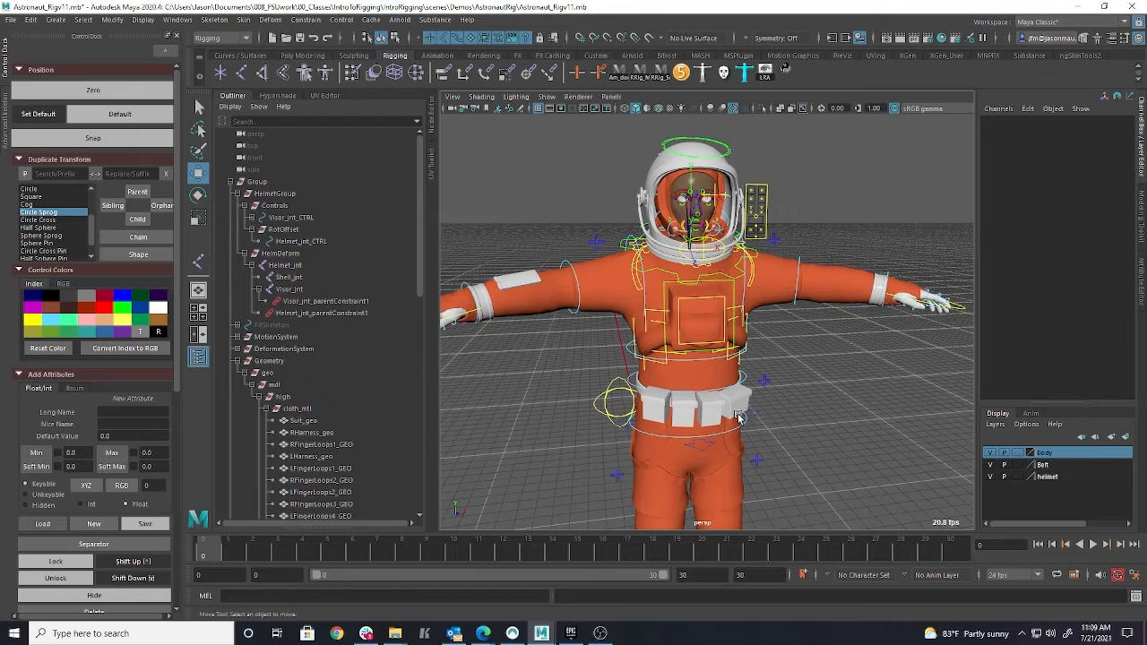